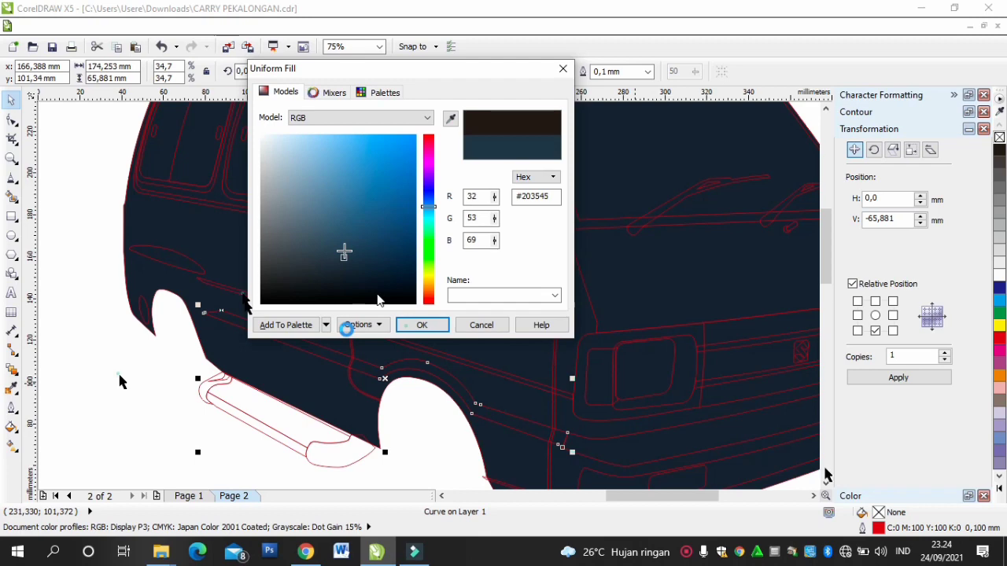
Step: Fill the lower side stripe with dark slate blue and the thin moulding line above it with the sampled colour #243C4F
{"action": "left_click", "coordinate": [407, 325]}
{"action": "left_click", "coordinate": [242, 294]}
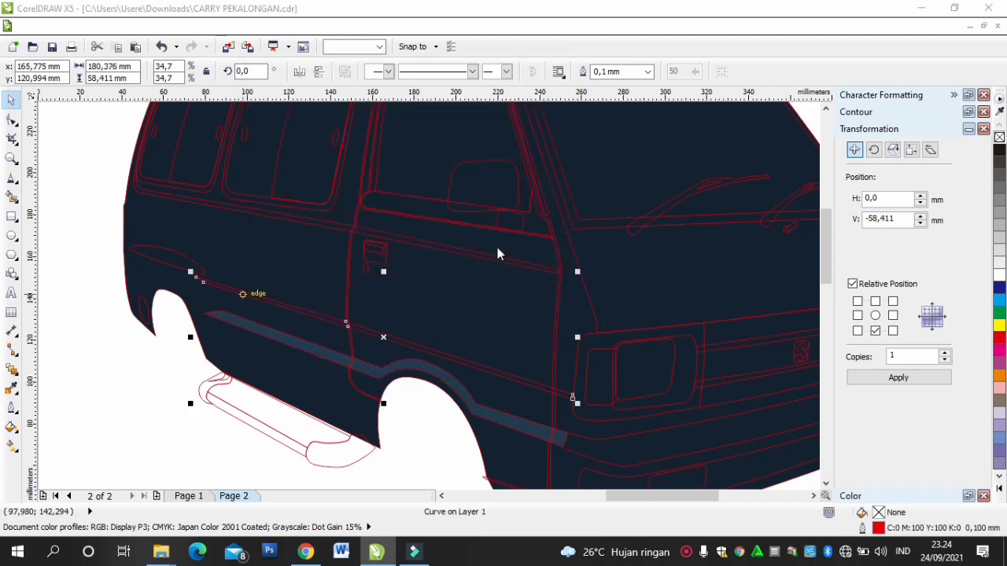
{"action": "key", "text": "shift+F11"}
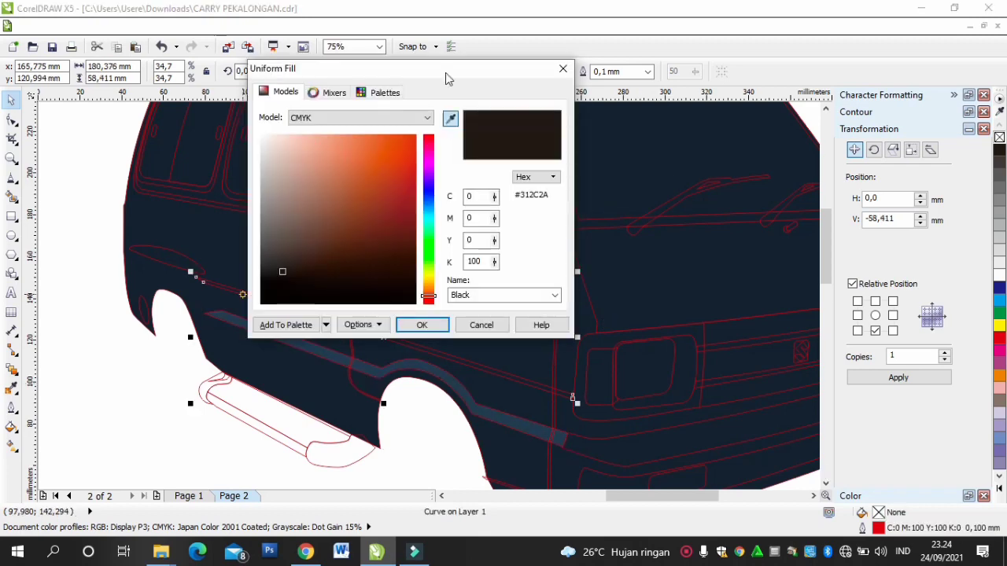
{"action": "left_click", "coordinate": [380, 370]}
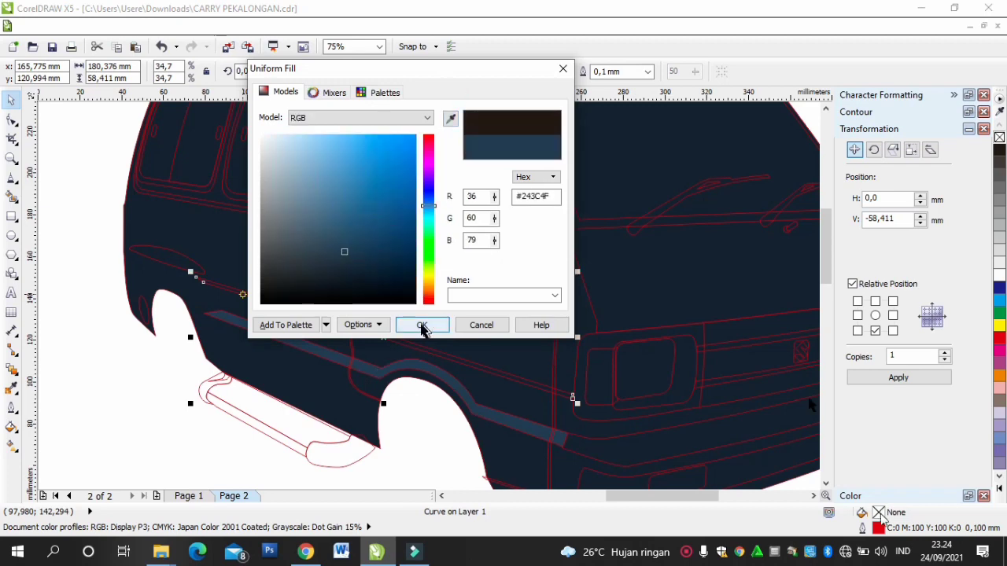
{"action": "left_click", "coordinate": [422, 325]}
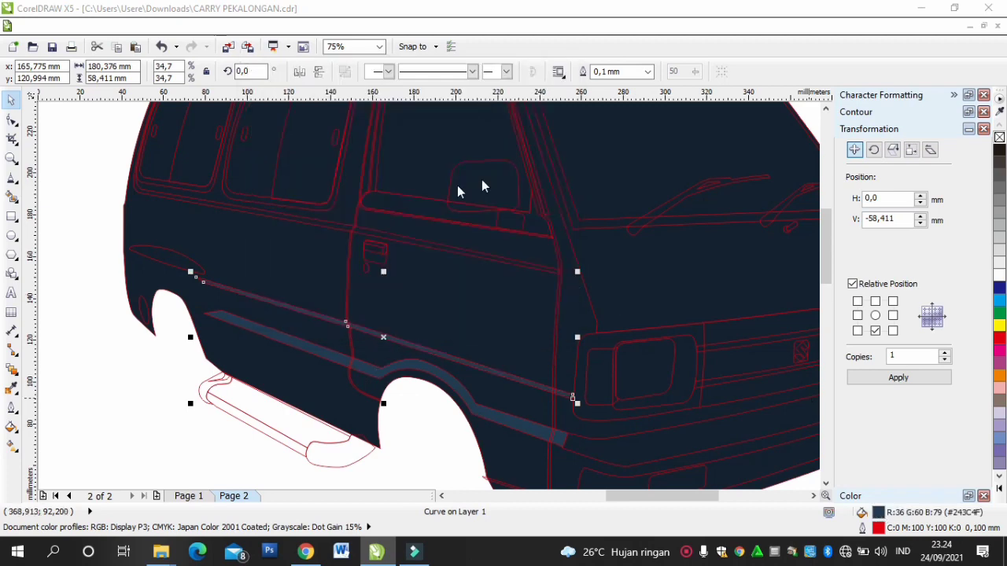
Step: Darken the thin side moulding line's fill to a near-black navy, RGB 15, 28, 38
{"action": "key", "text": "shift+F11"}
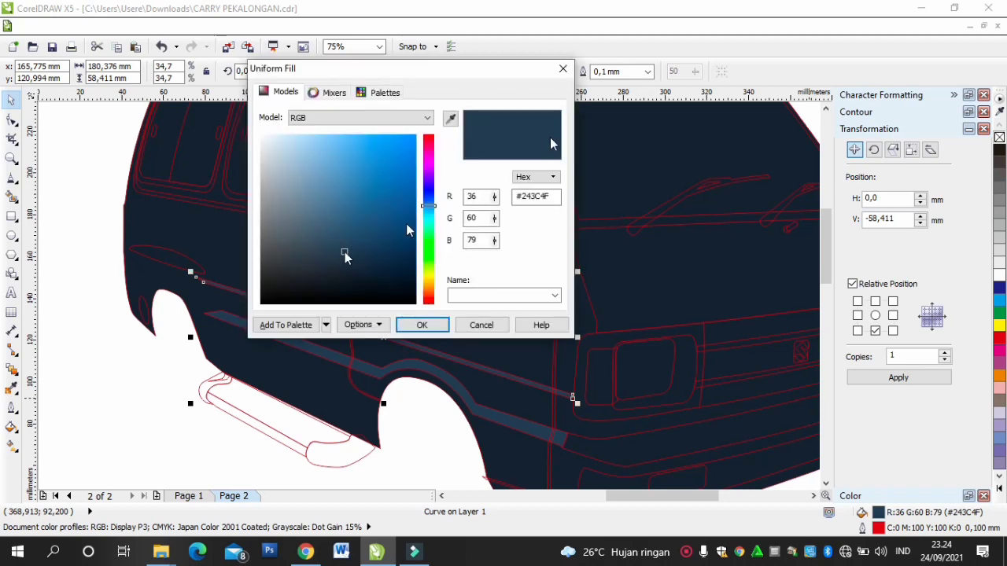
{"action": "mouse_move", "coordinate": [348, 267]}
{"action": "left_mouse_down"}
{"action": "mouse_move", "coordinate": [348, 291]}
{"action": "mouse_move", "coordinate": [354, 279]}
{"action": "left_mouse_up"}
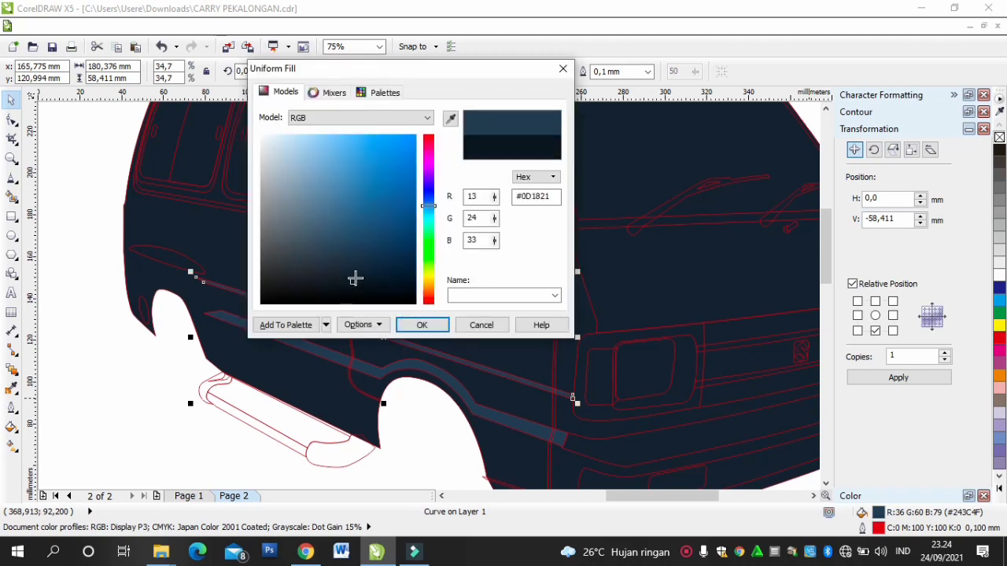
{"action": "left_click", "coordinate": [422, 324]}
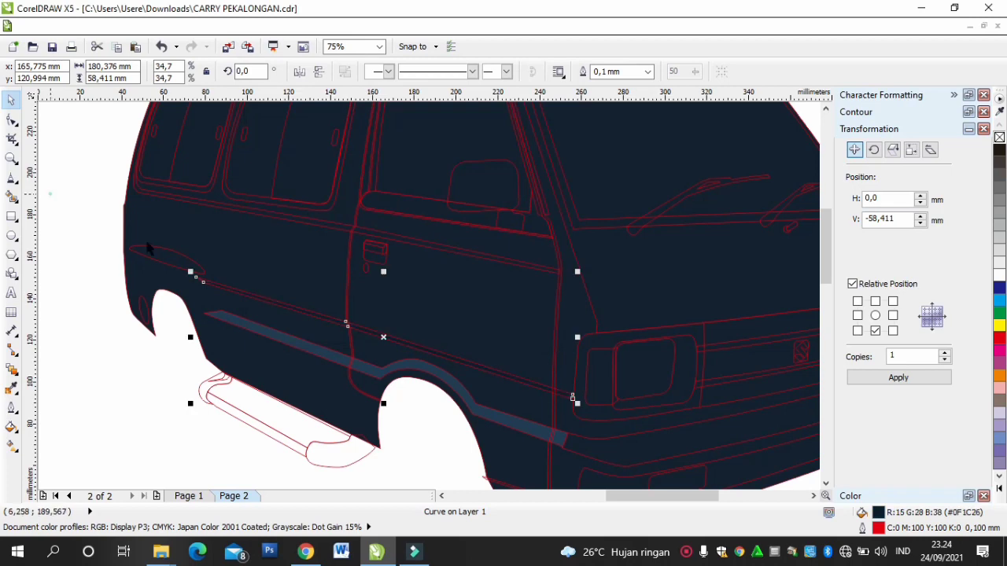
Step: Fill the curved shape above the rear wheel arch with the slate blue #243C4F sampled from the lower side stripe
{"action": "left_click", "coordinate": [149, 246]}
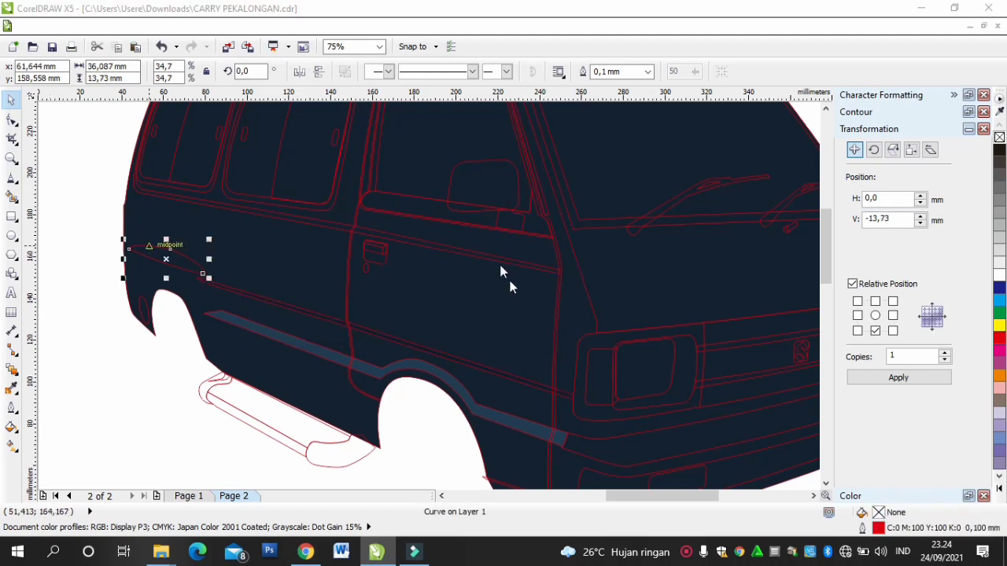
{"action": "key", "text": "shift+F11"}
{"action": "left_click", "coordinate": [450, 119]}
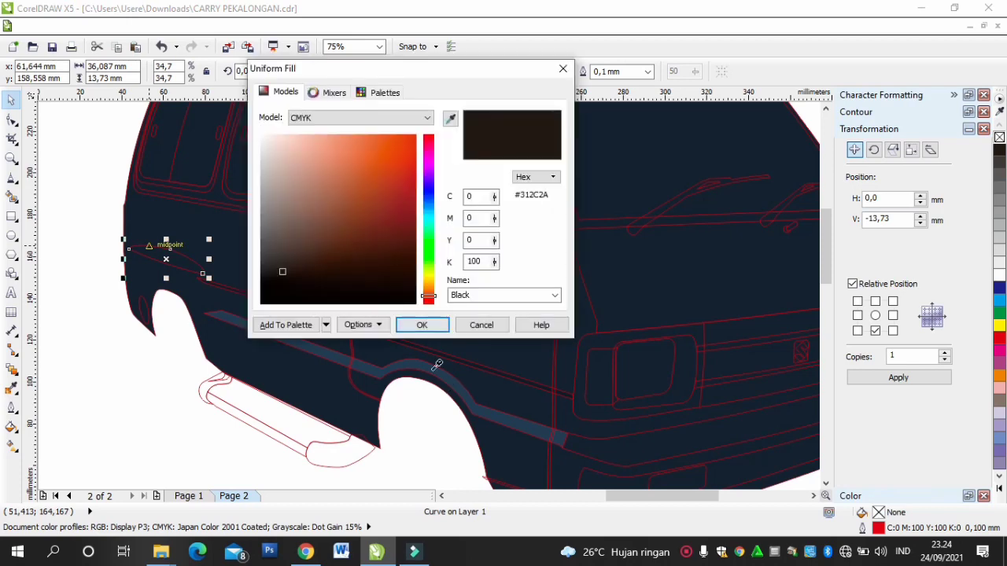
{"action": "left_click", "coordinate": [431, 367]}
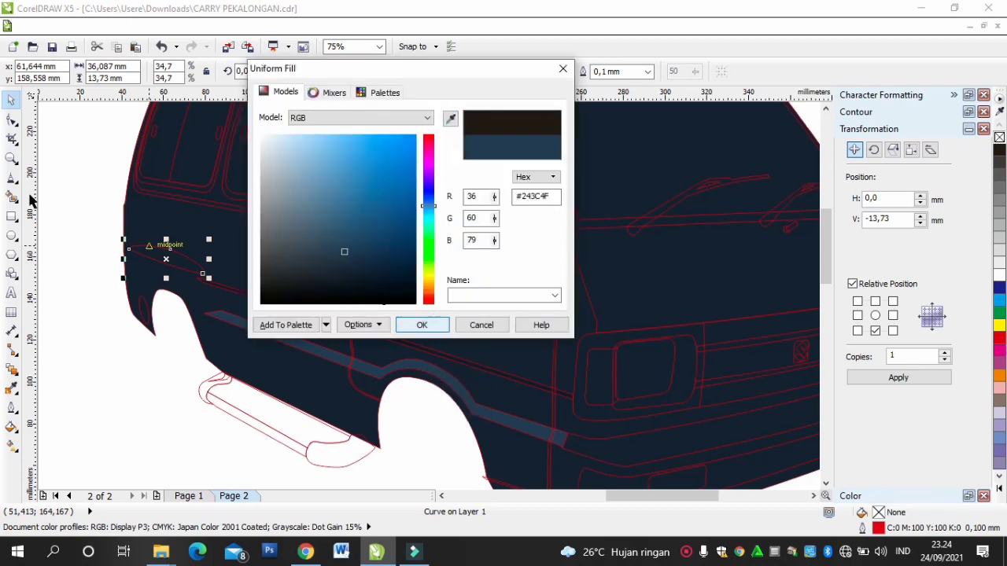
{"action": "left_click", "coordinate": [423, 325]}
Step: Fill the long beltline strip below the side windows with the slate blue sampled from the lower side stripe
{"action": "left_click", "coordinate": [206, 203]}
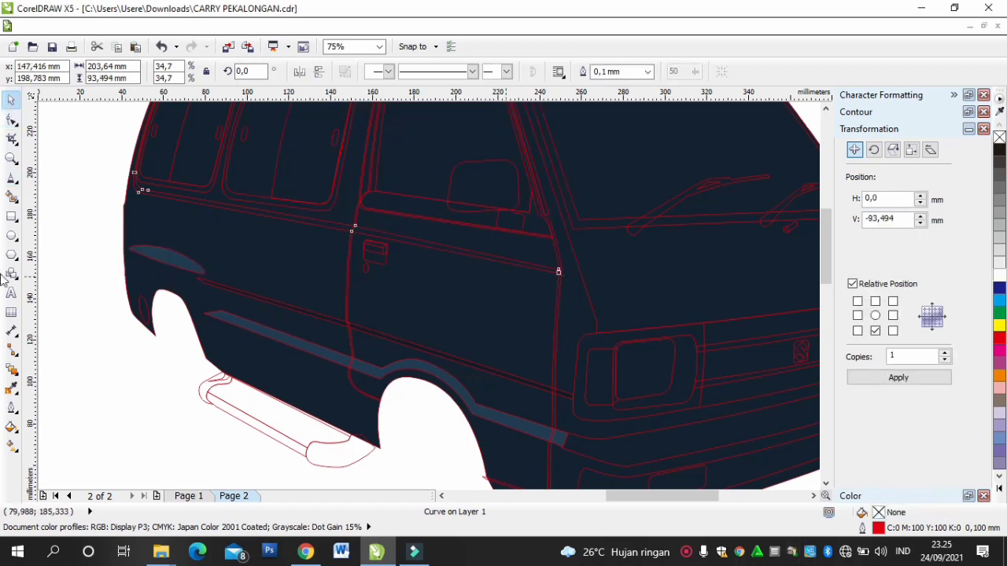
{"action": "left_click", "coordinate": [1000, 276]}
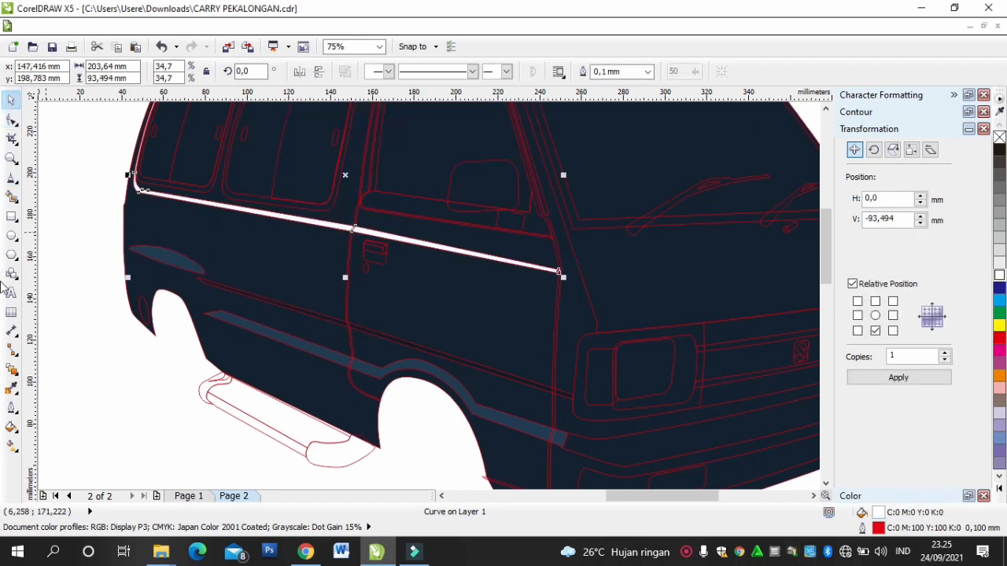
{"action": "scroll", "coordinate": [506, 225], "scroll_direction": "up", "scroll_amount": 2}
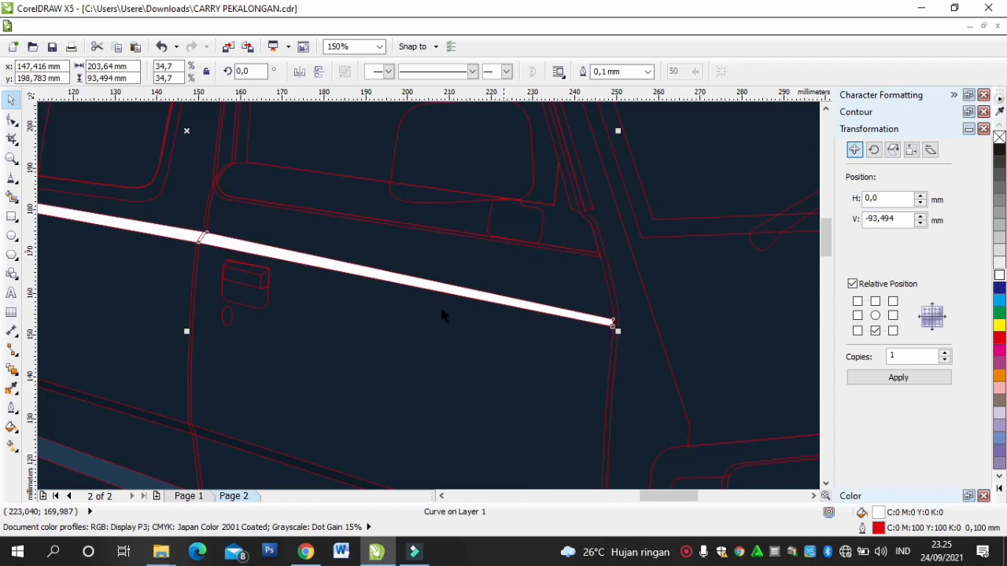
{"action": "scroll", "coordinate": [510, 255], "scroll_direction": "down", "scroll_amount": 2}
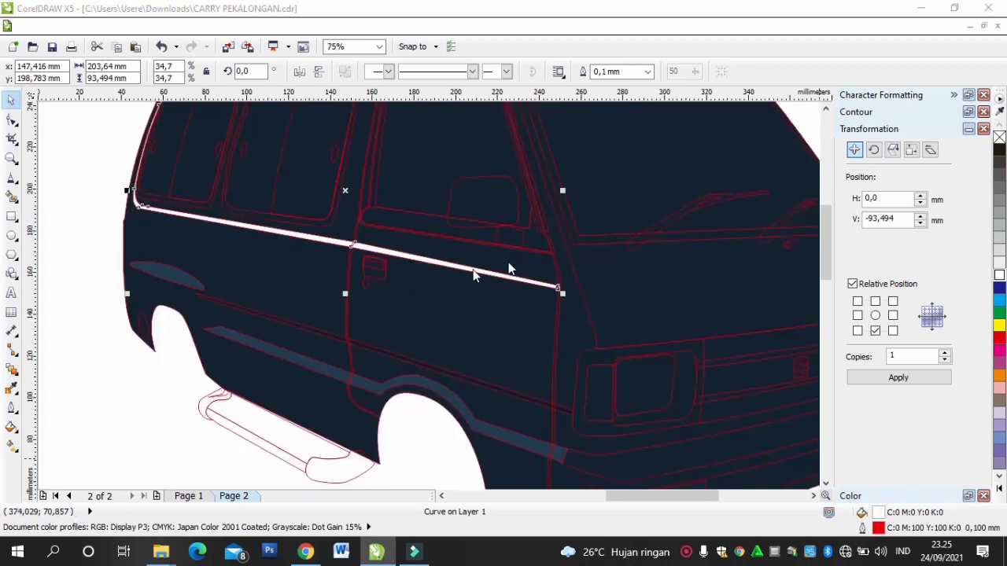
{"action": "key", "text": "shift+F11"}
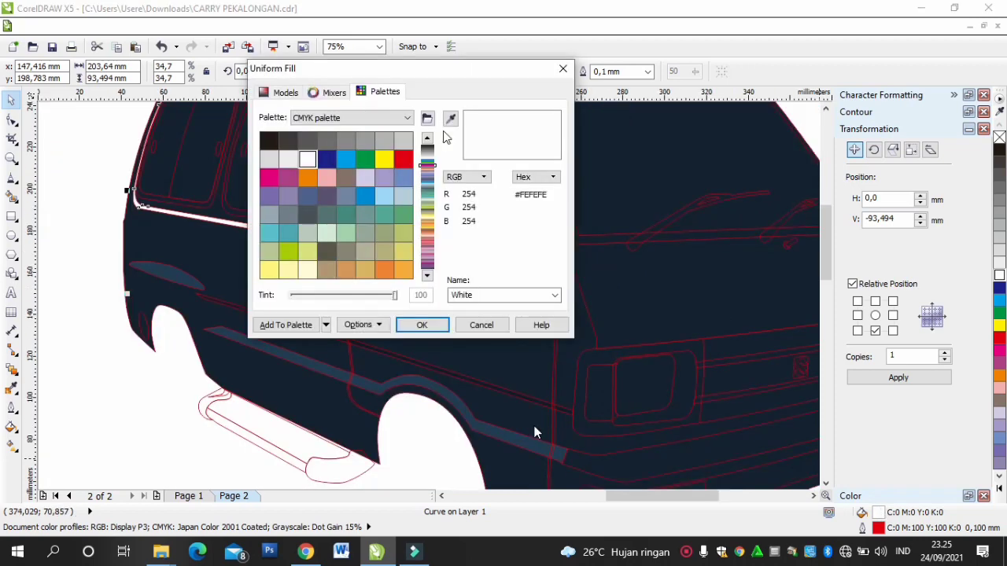
{"action": "left_click", "coordinate": [450, 118]}
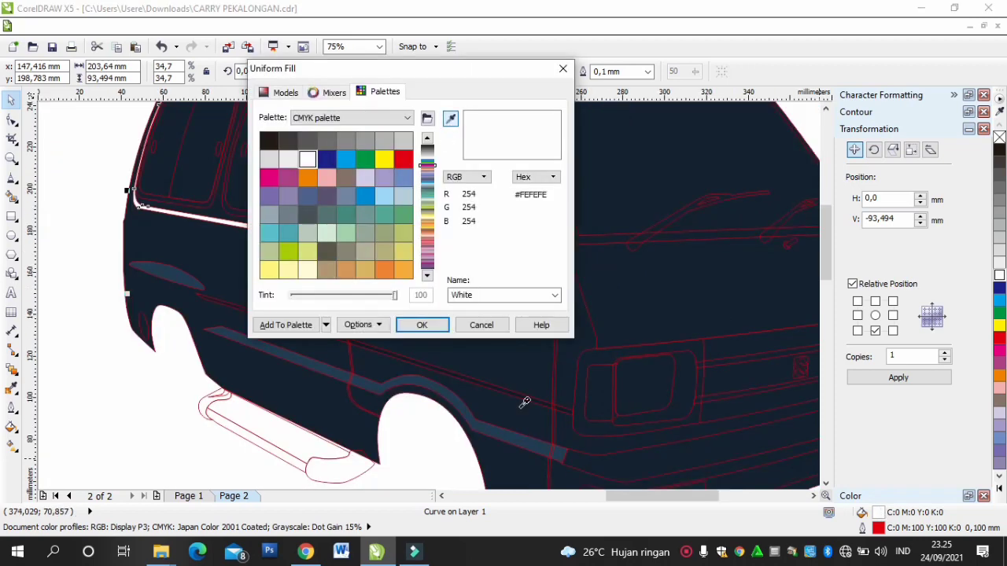
{"action": "left_click", "coordinate": [423, 325]}
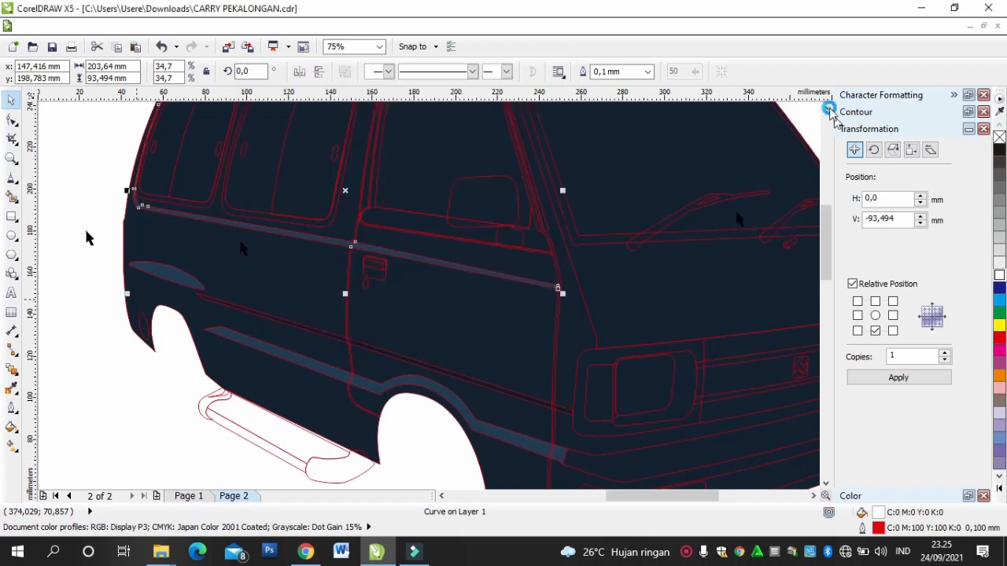
Step: Fill the windshield glass with 80% black (C0 M0 Y0 K80)
{"action": "left_click", "coordinate": [827, 109]}
{"action": "left_click", "coordinate": [528, 155]}
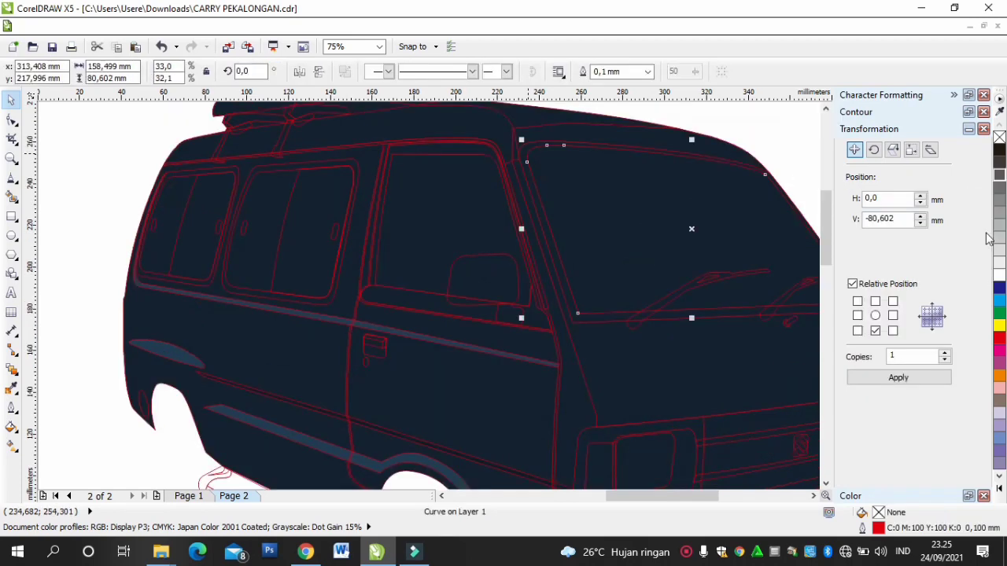
{"action": "left_click", "coordinate": [999, 175]}
{"action": "left_click", "coordinate": [815, 498]}
{"action": "left_click", "coordinate": [815, 498]}
{"action": "left_click", "coordinate": [815, 498]}
{"action": "left_click", "coordinate": [702, 217]}
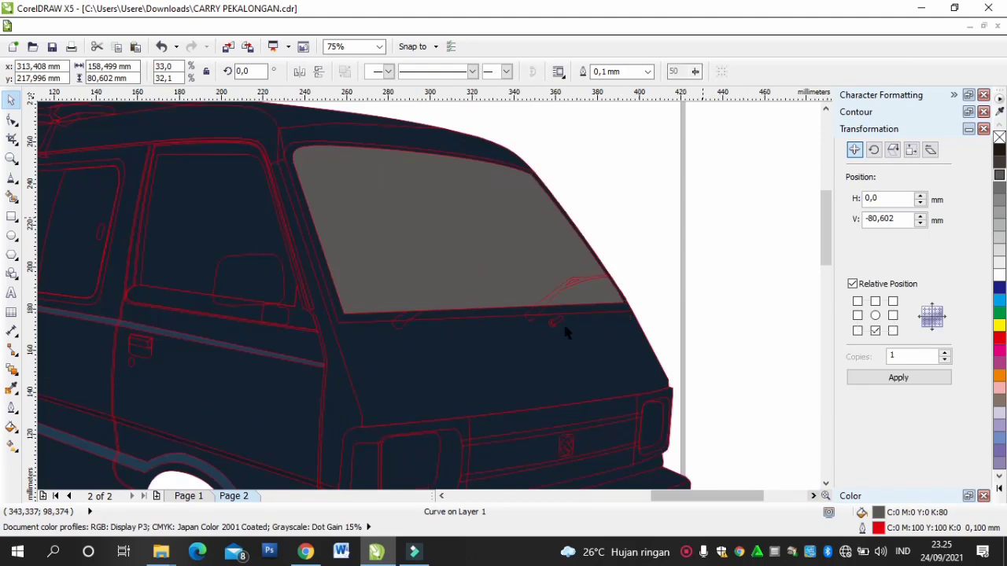
Step: Fill the smaller right-hand windshield wiper with a rich black, C93 M88 Y89 K80
{"action": "left_click", "coordinate": [400, 327]}
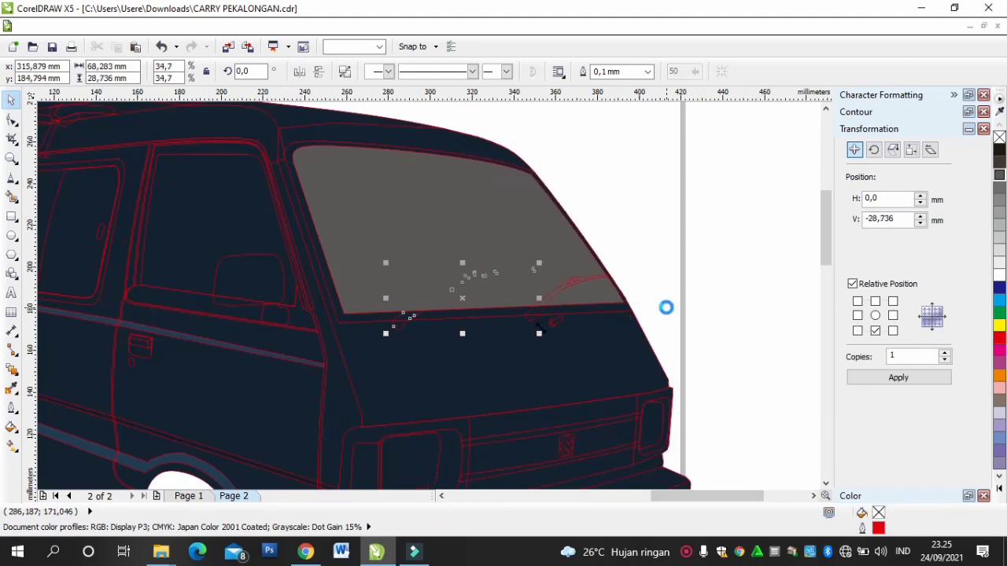
{"action": "left_click", "coordinate": [583, 285]}
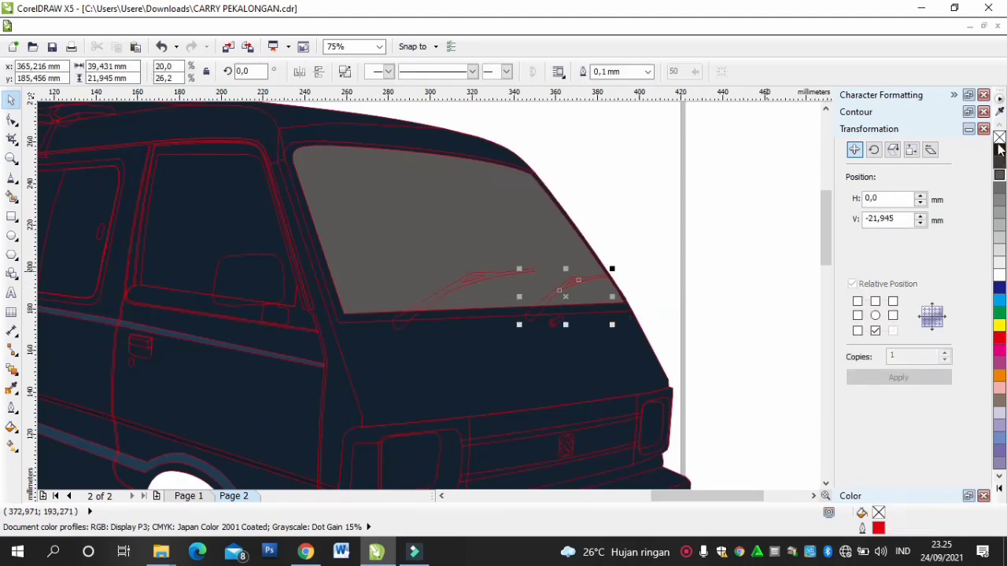
{"action": "left_click", "coordinate": [999, 149]}
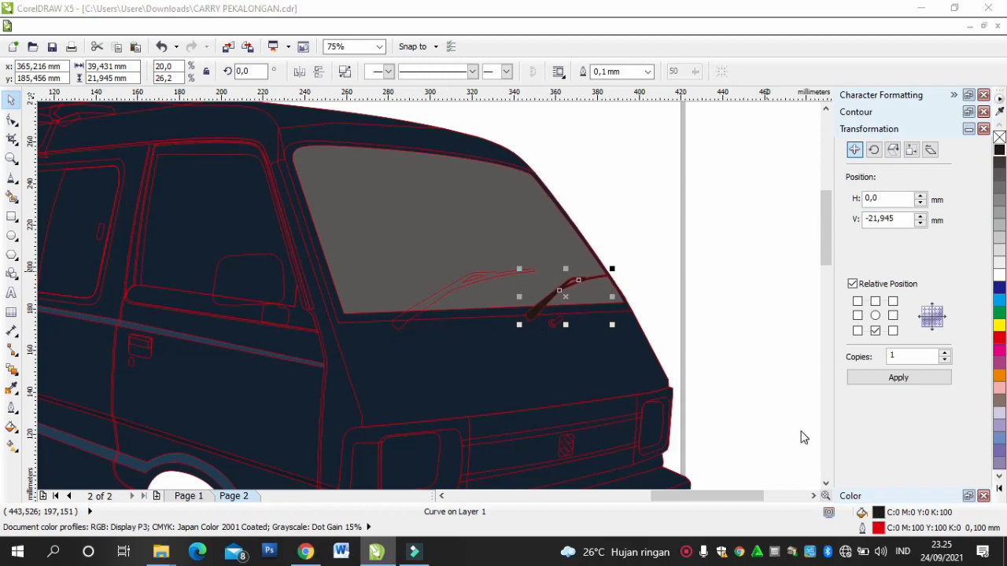
{"action": "key", "text": "shift+F11"}
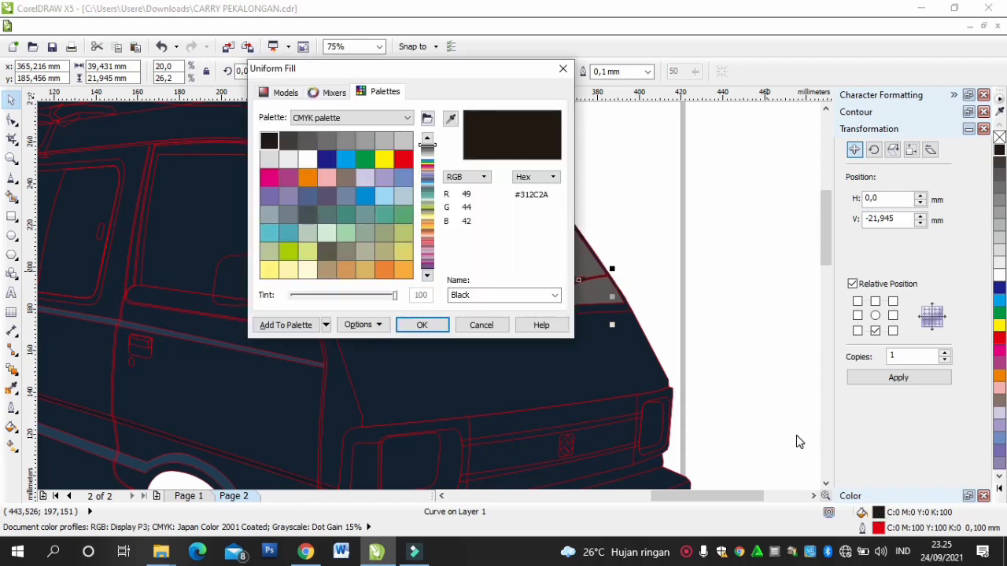
{"action": "left_click_drag", "start_coordinate": [485, 74], "coordinate": [791, 39]}
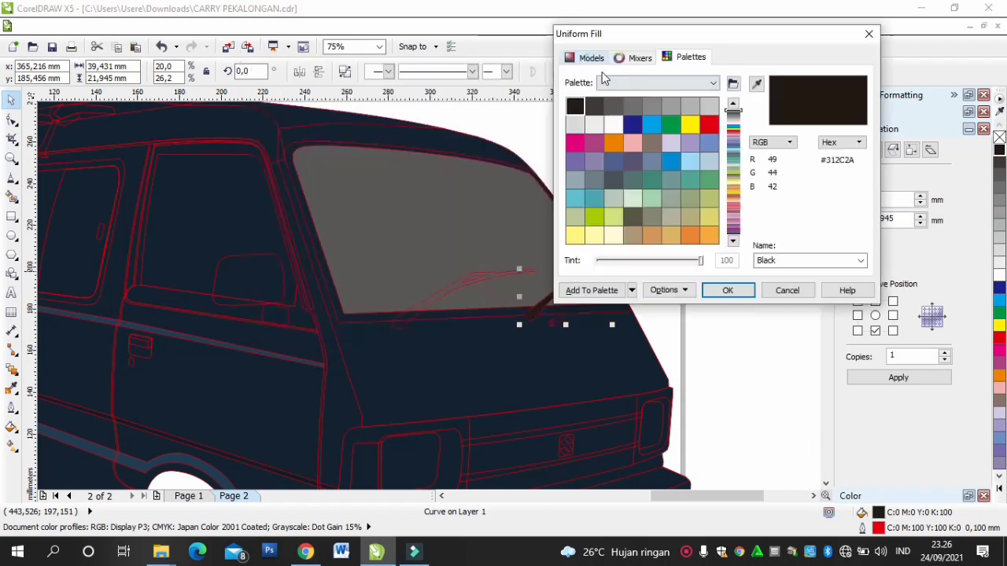
{"action": "left_click", "coordinate": [594, 58]}
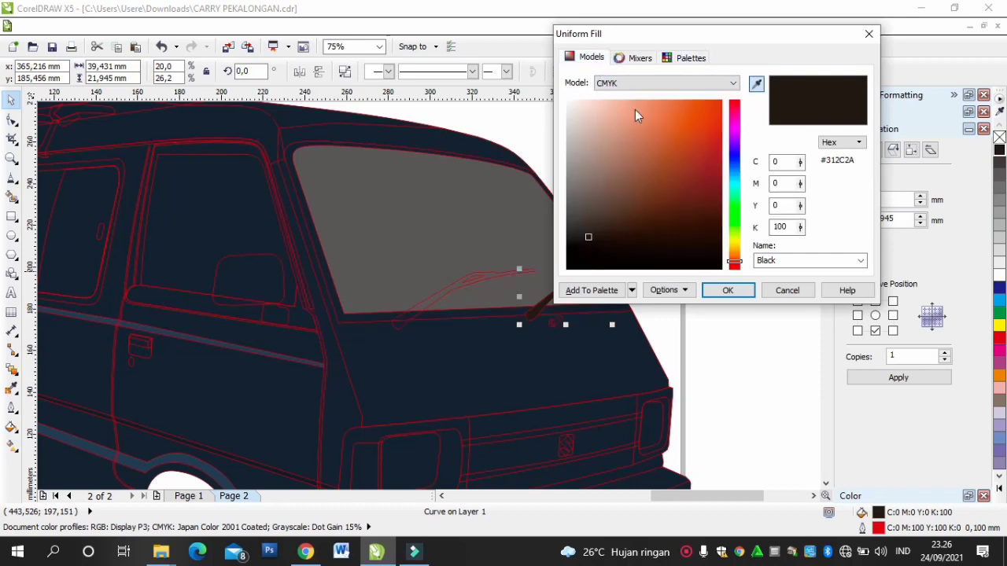
{"action": "left_click", "coordinate": [633, 84]}
{"action": "left_click", "coordinate": [621, 120]}
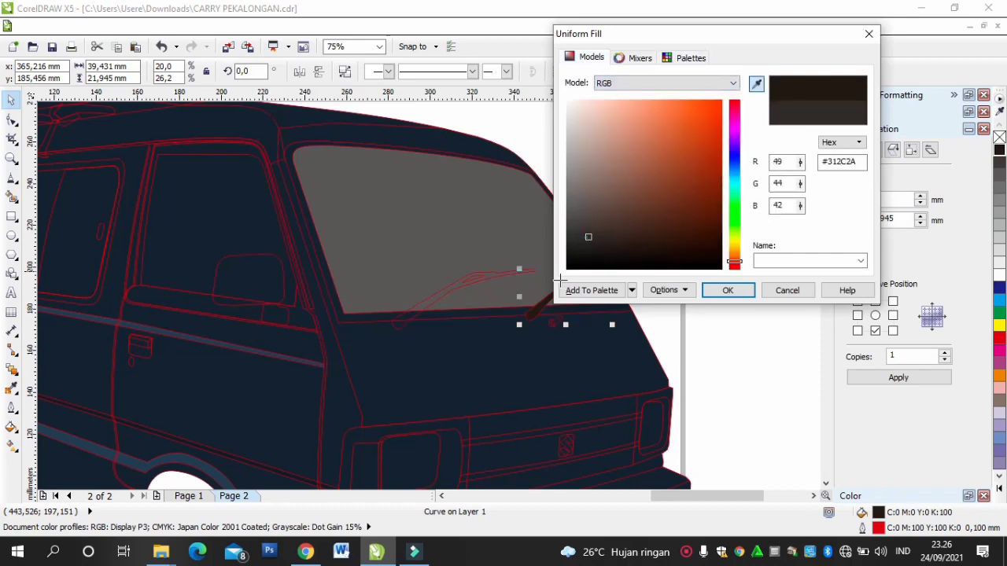
{"action": "left_click", "coordinate": [647, 84]}
{"action": "left_click", "coordinate": [621, 109]}
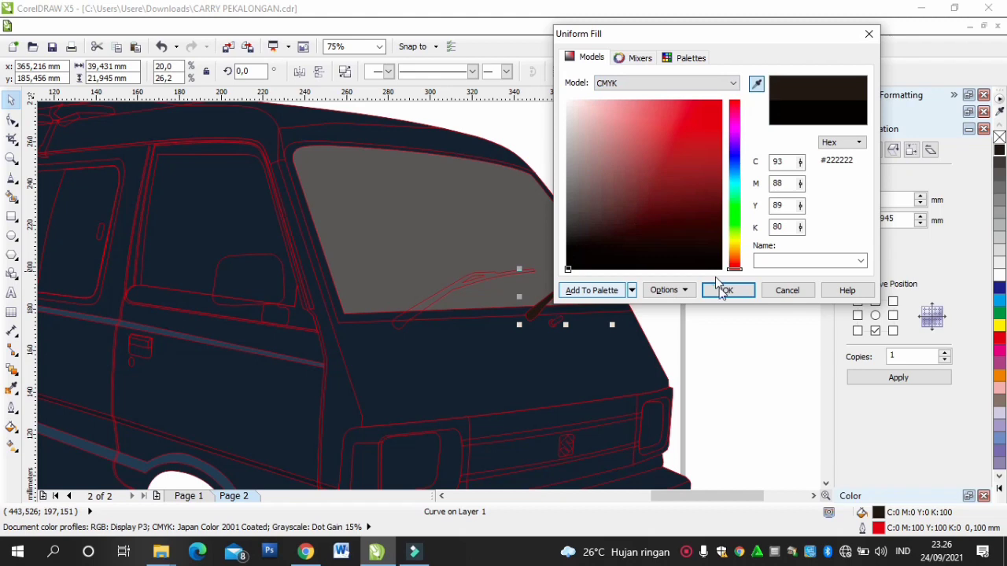
{"action": "left_click", "coordinate": [722, 291]}
{"action": "left_click", "coordinate": [765, 337]}
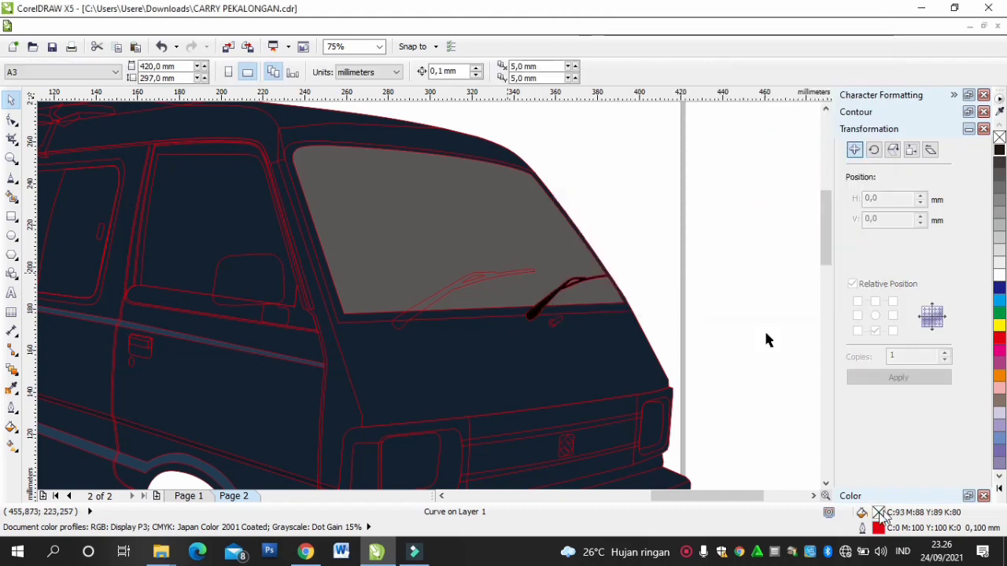
Step: Fill the larger left-hand windshield wiper with the rich black sampled from the other wiper
{"action": "key", "text": "Tab"}
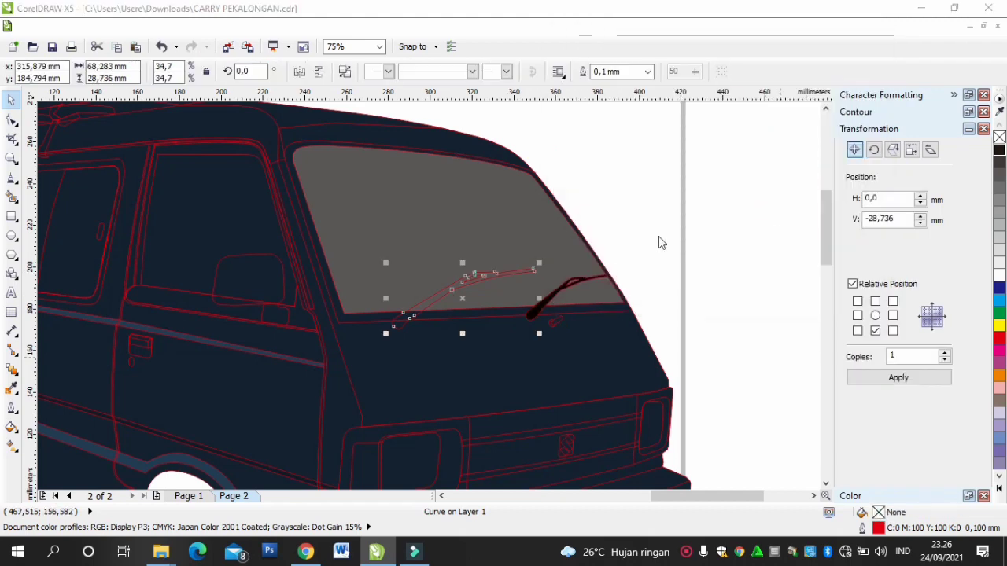
{"action": "key", "text": "shift+F11"}
{"action": "left_click", "coordinate": [756, 84]}
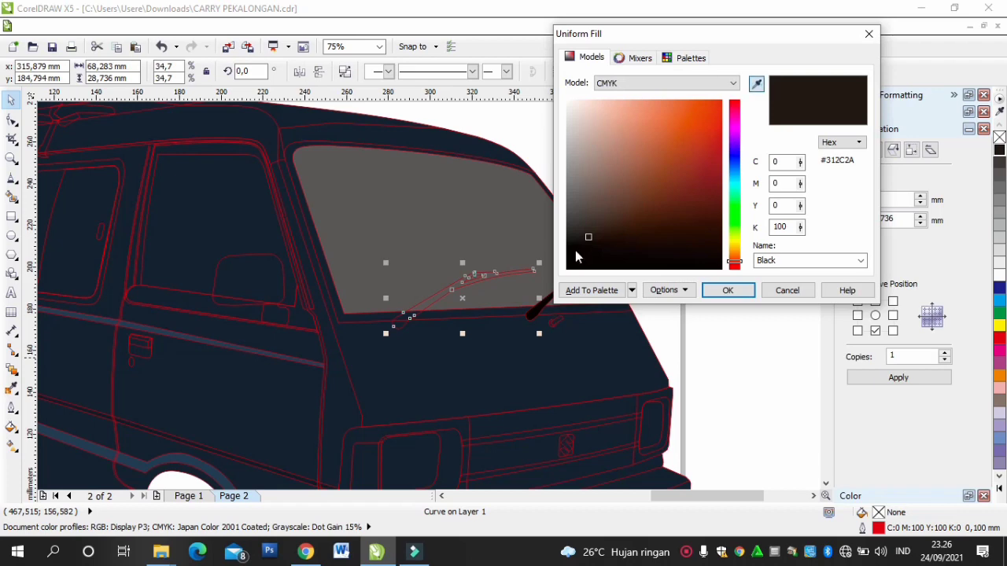
{"action": "left_click", "coordinate": [543, 312]}
{"action": "left_click", "coordinate": [728, 291]}
{"action": "left_click", "coordinate": [724, 245]}
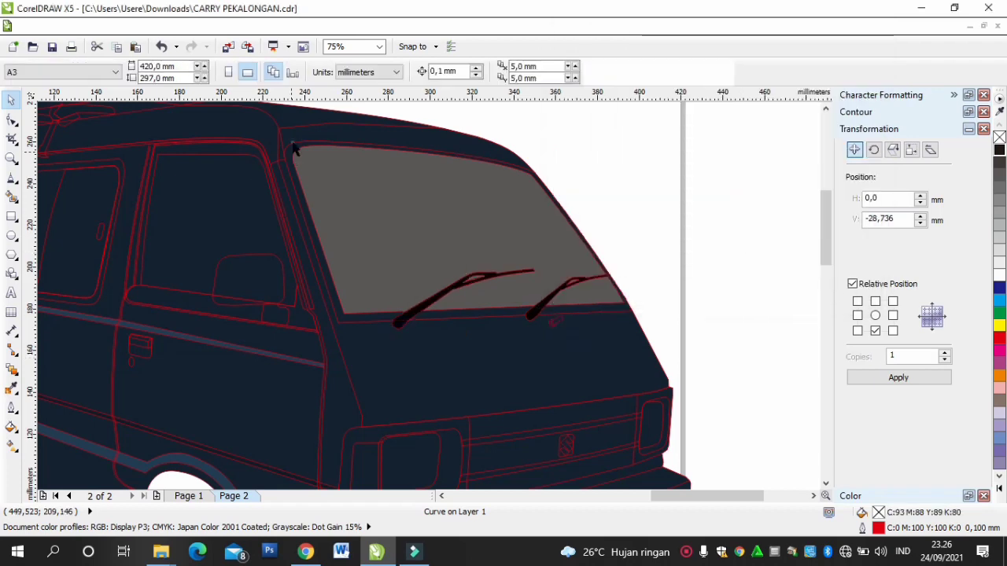
Step: Fill the frame around the windshield with the rich black C93 M88 Y89 K80 sampled from the wiper
{"action": "left_click", "coordinate": [292, 144]}
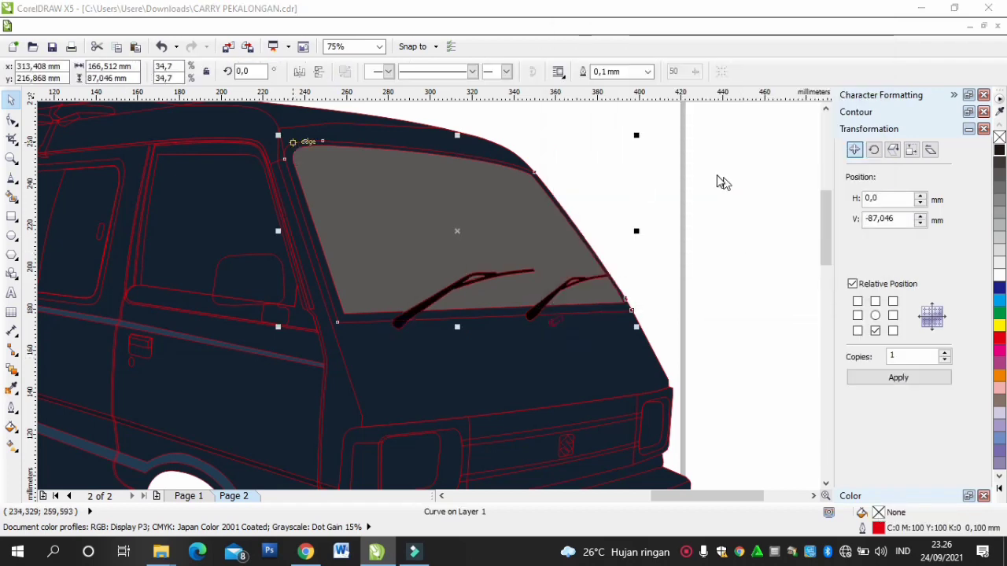
{"action": "key", "text": "shift+F11"}
{"action": "left_click", "coordinate": [755, 83]}
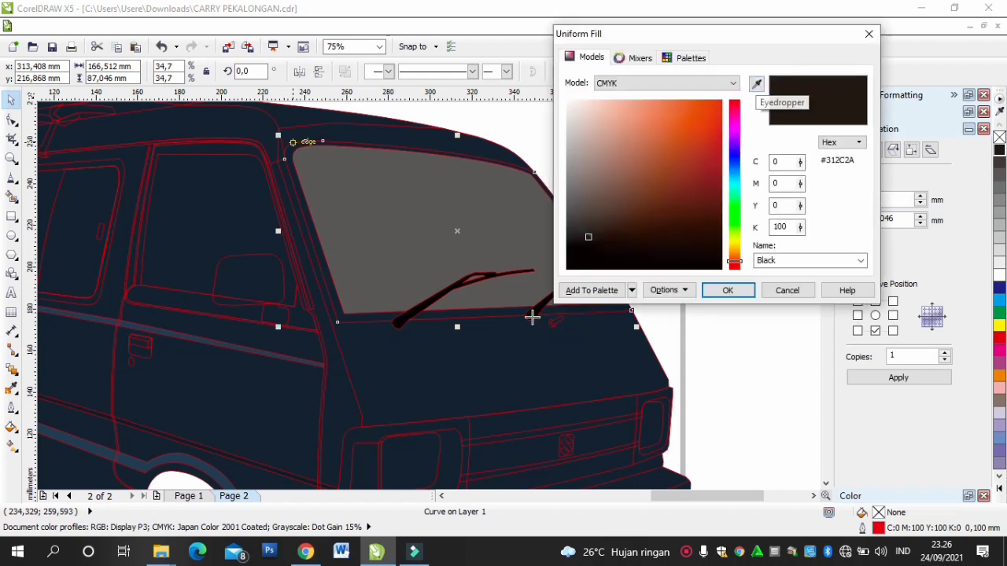
{"action": "left_click", "coordinate": [532, 317]}
{"action": "left_click", "coordinate": [730, 289]}
{"action": "left_click", "coordinate": [790, 254]}
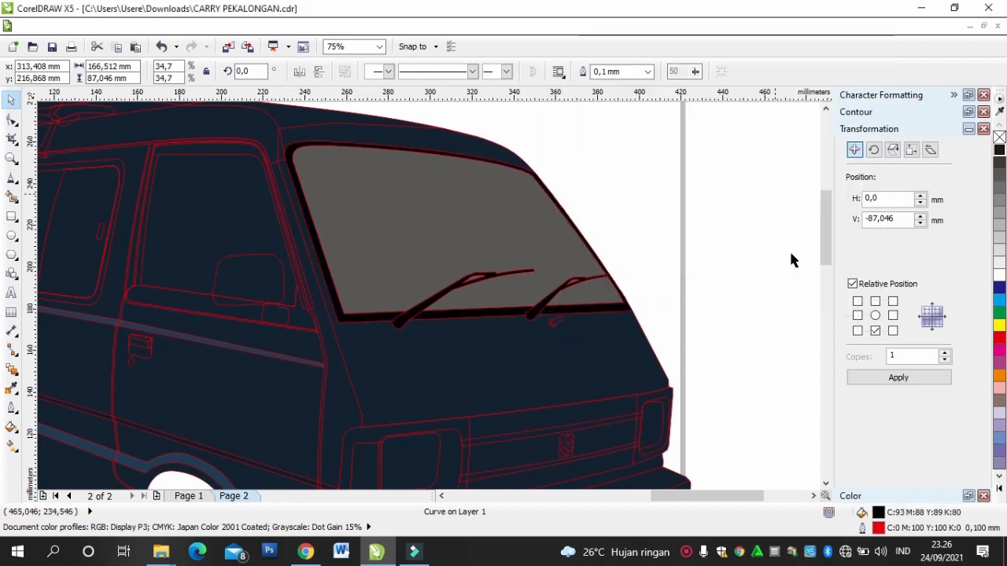
Step: Fill the windshield glass with 90% black (C0 M0 Y0 K90)
{"action": "left_click", "coordinate": [396, 216]}
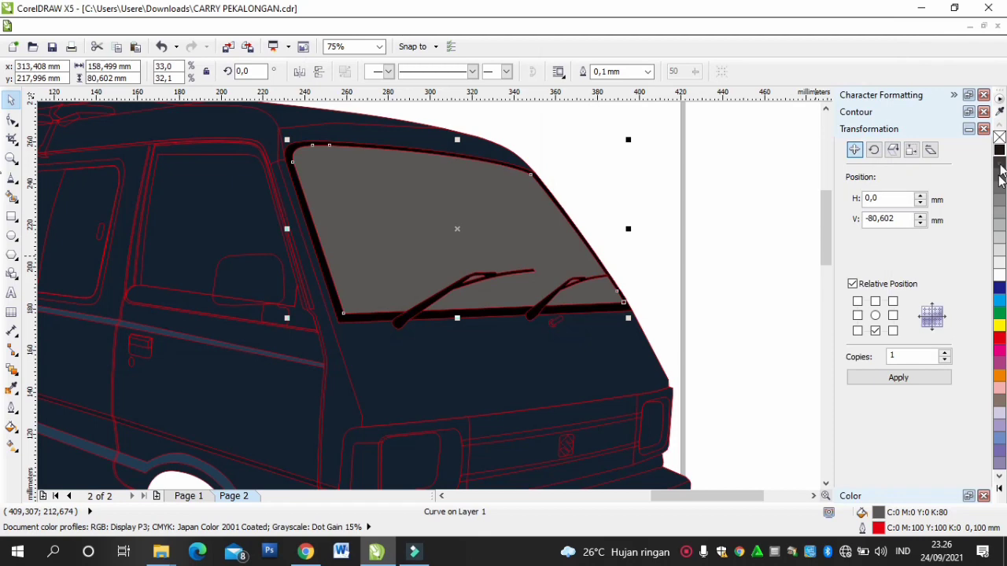
{"action": "left_click", "coordinate": [1001, 171]}
Step: Draw a closed, zigzag-edged diagonal reflection shape across the right-hand part of the windshield, about 92 mm wide and 73 mm high
{"action": "key", "text": "F5"}
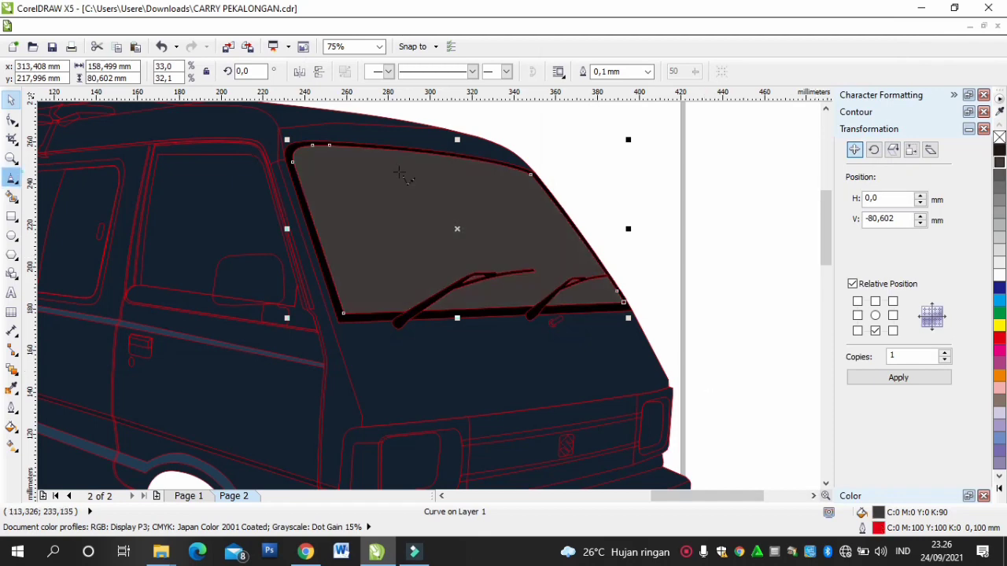
{"action": "left_click", "coordinate": [421, 153]}
{"action": "left_click", "coordinate": [478, 211]}
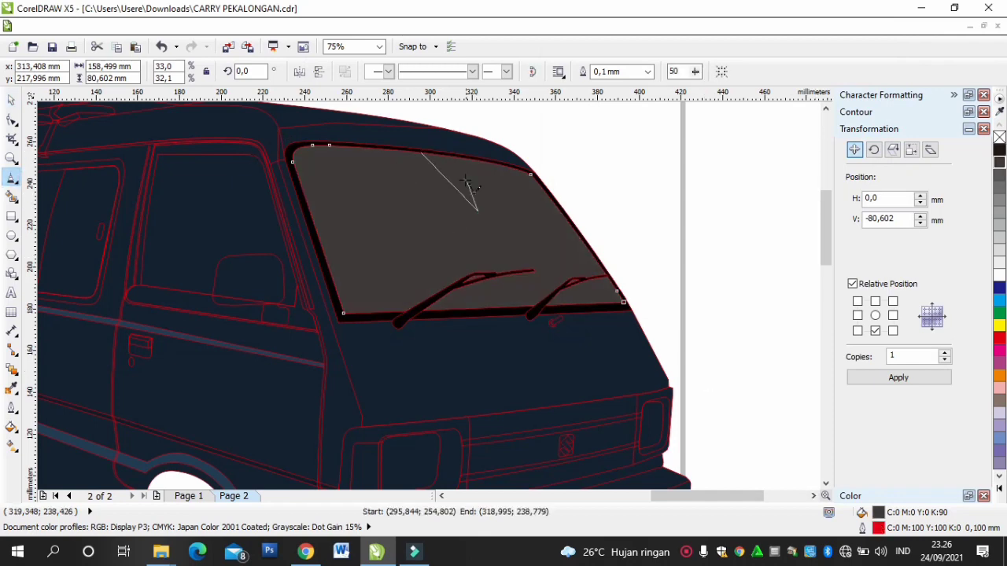
{"action": "left_click", "coordinate": [465, 181]}
{"action": "left_click", "coordinate": [566, 302]}
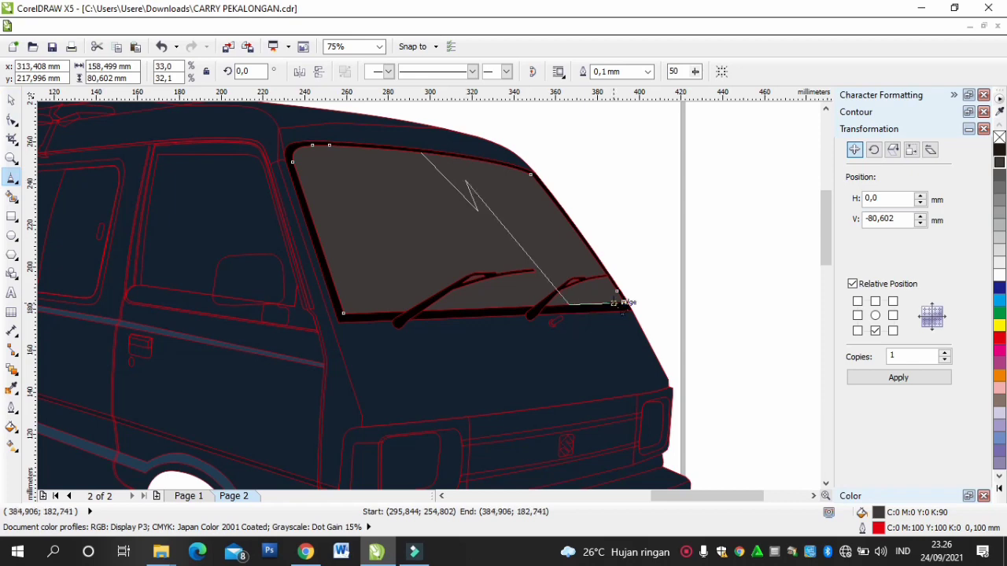
{"action": "left_click", "coordinate": [565, 239]}
{"action": "left_click", "coordinate": [577, 272]}
{"action": "left_click", "coordinate": [505, 173]}
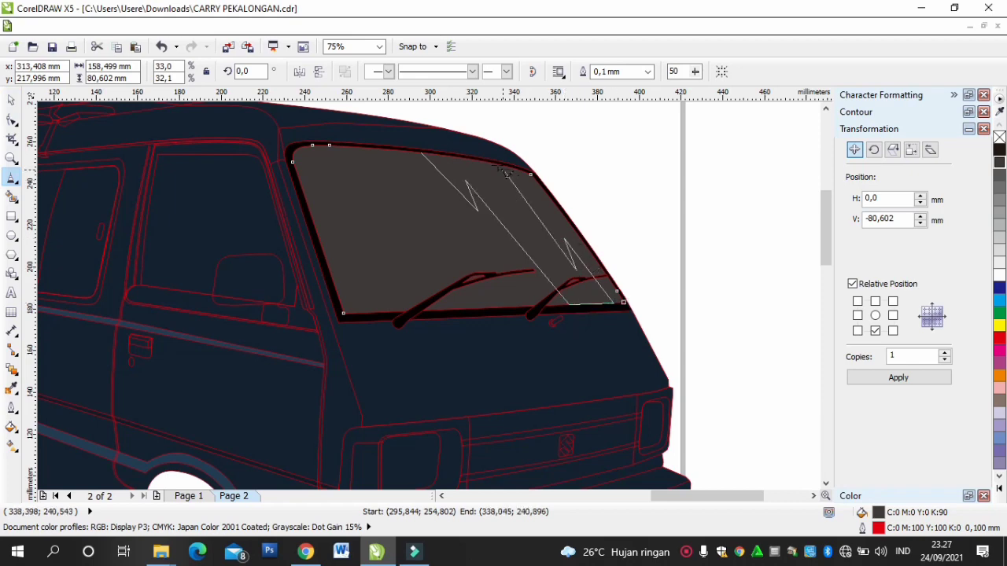
{"action": "left_click", "coordinate": [446, 155]}
{"action": "left_click", "coordinate": [423, 150]}
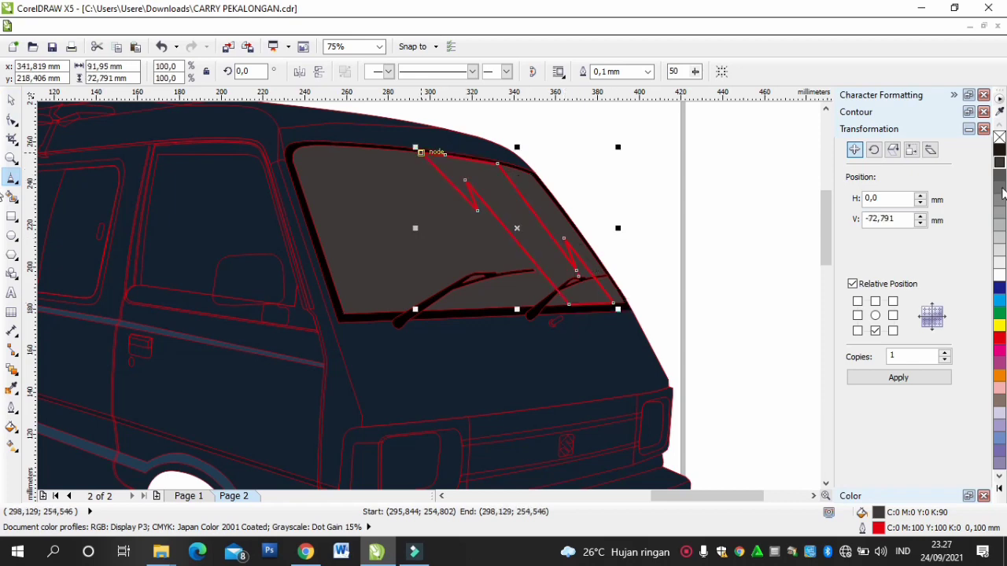
Step: Give the windshield reflection a 70% black fill and set its outline width to None
{"action": "left_click", "coordinate": [646, 71]}
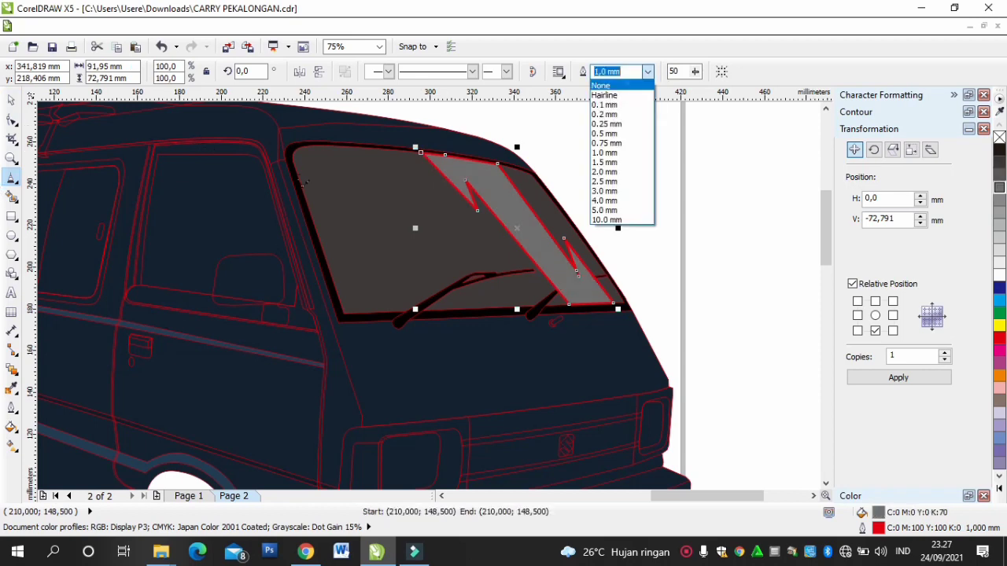
{"action": "left_click", "coordinate": [617, 82]}
{"action": "left_click", "coordinate": [690, 240]}
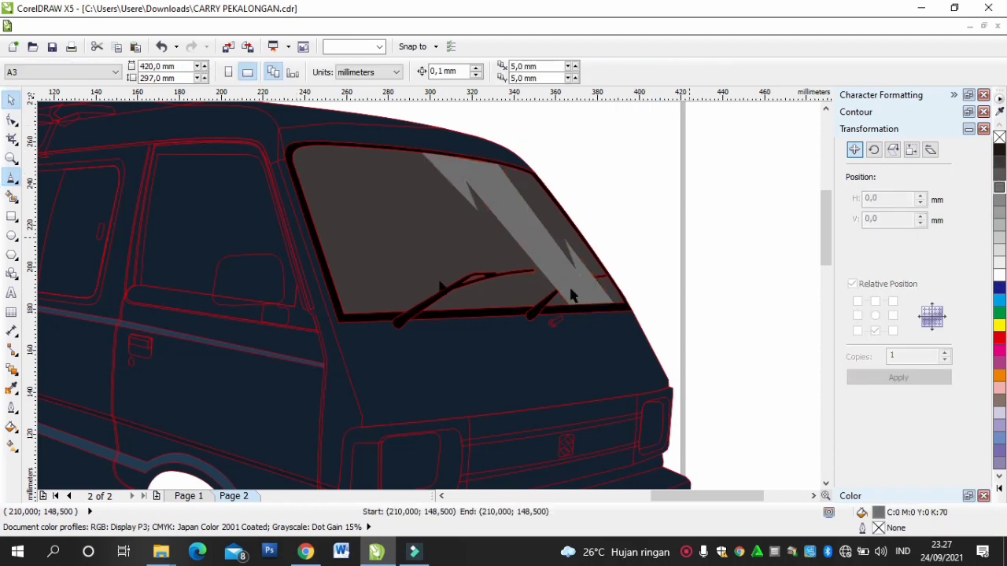
Step: Fill the upper face of the front bumper with the blue #203547 sampled from the side stripe
{"action": "key", "text": "F3"}
{"action": "left_click", "coordinate": [443, 496]}
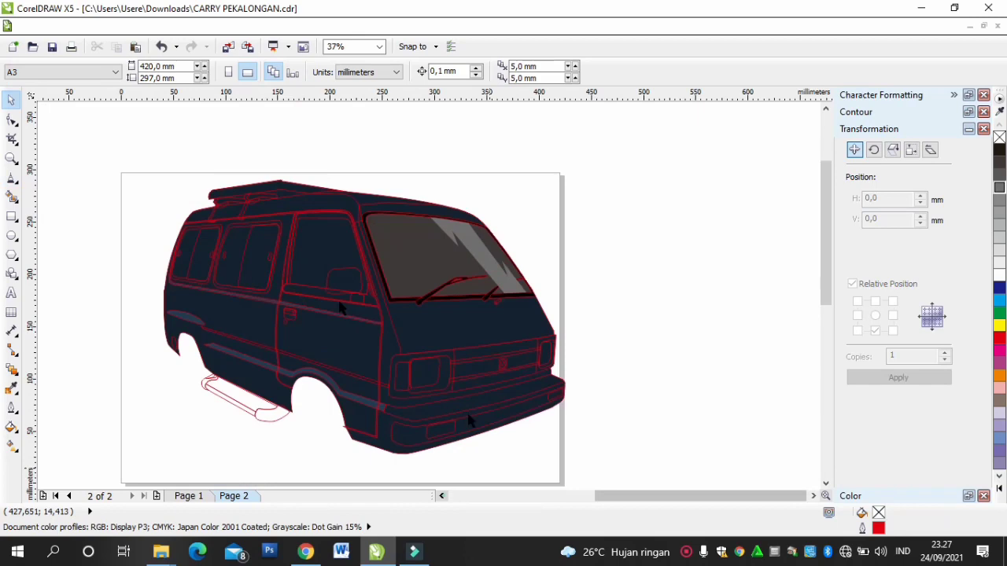
{"action": "scroll", "coordinate": [468, 421], "scroll_direction": "up", "scroll_amount": 2}
{"action": "key", "text": "Tab"}
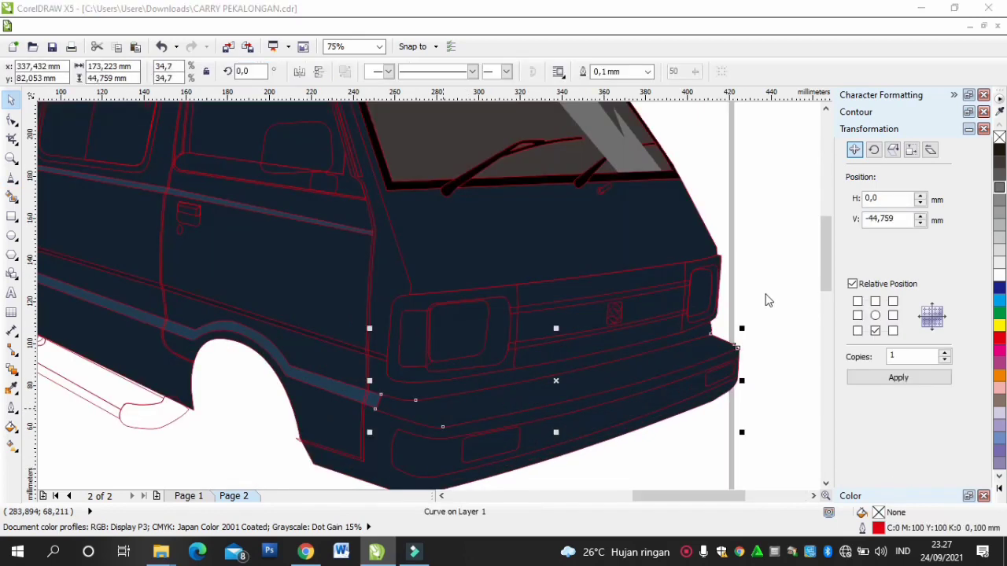
{"action": "key", "text": "shift+F11"}
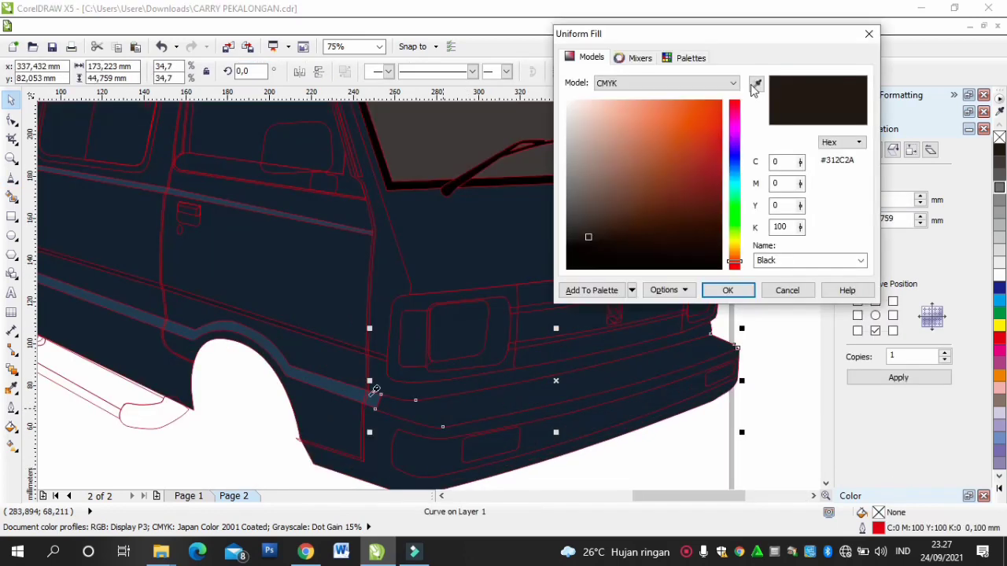
{"action": "left_click", "coordinate": [755, 84]}
{"action": "left_click", "coordinate": [361, 395]}
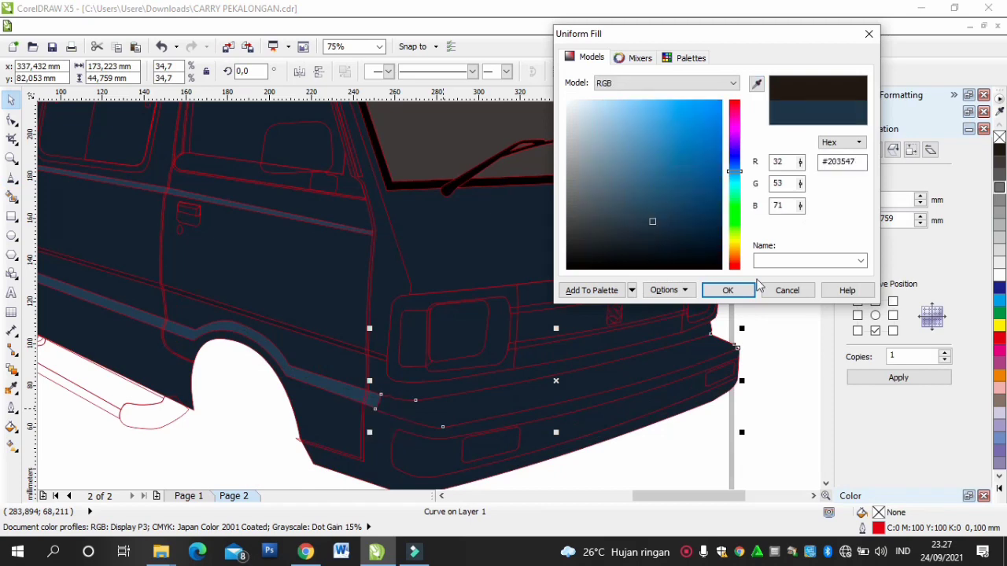
{"action": "left_click", "coordinate": [725, 290]}
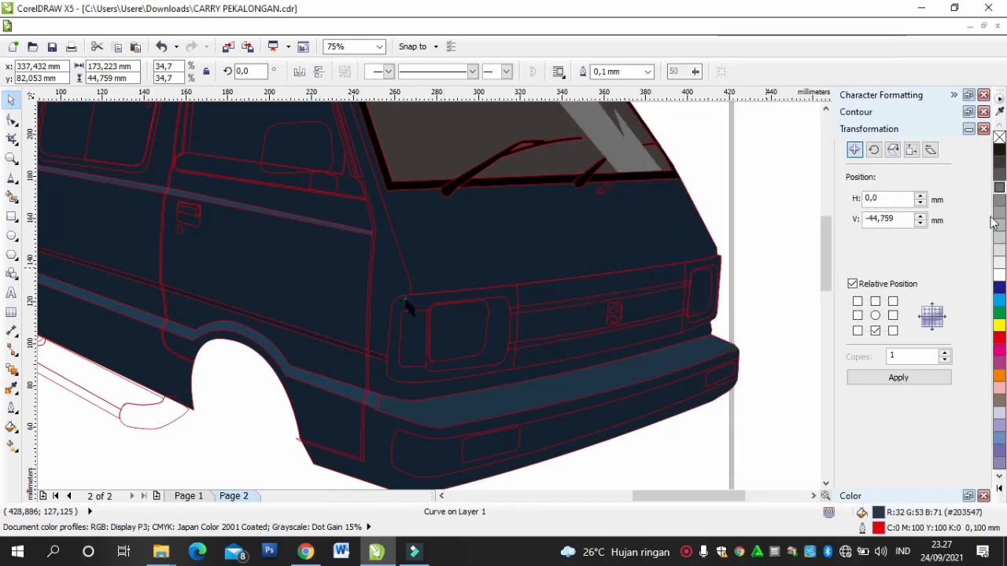
Step: Fill the front grille panel with 60% black and the left-hand turn-signal lens with 30% black
{"action": "left_click", "coordinate": [404, 300]}
{"action": "left_click", "coordinate": [999, 201]}
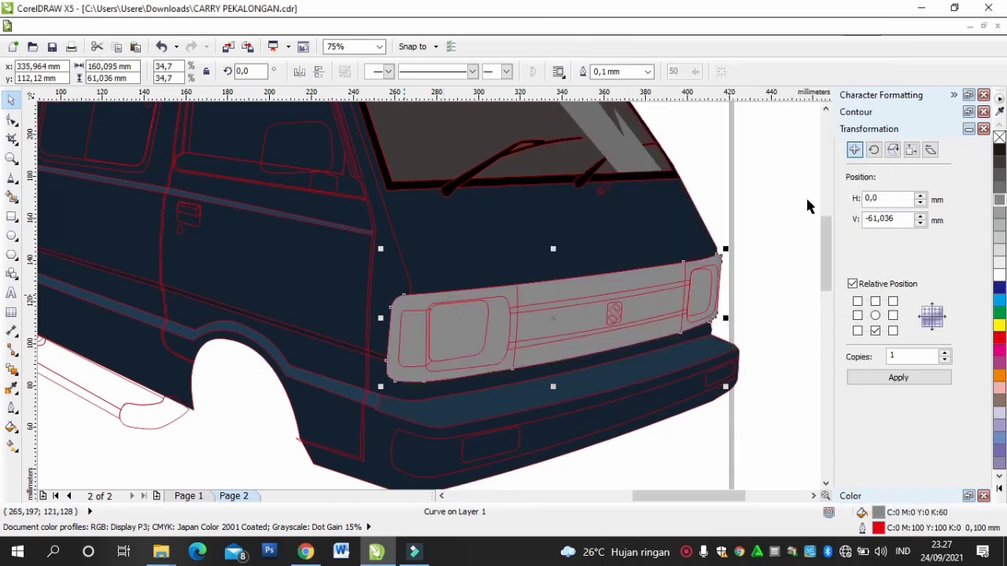
{"action": "left_click", "coordinate": [414, 310]}
{"action": "left_click", "coordinate": [999, 266]}
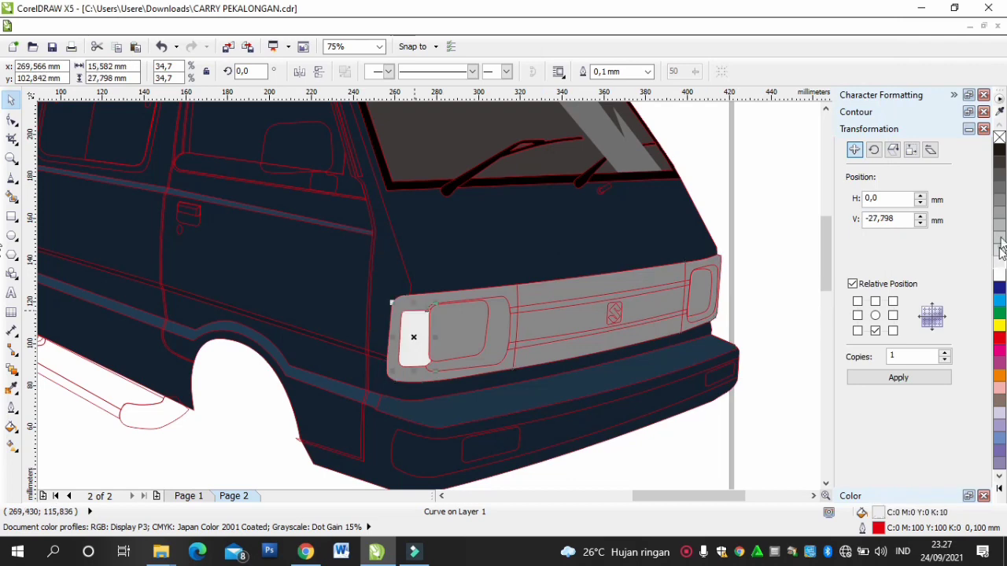
{"action": "left_click", "coordinate": [1000, 237]}
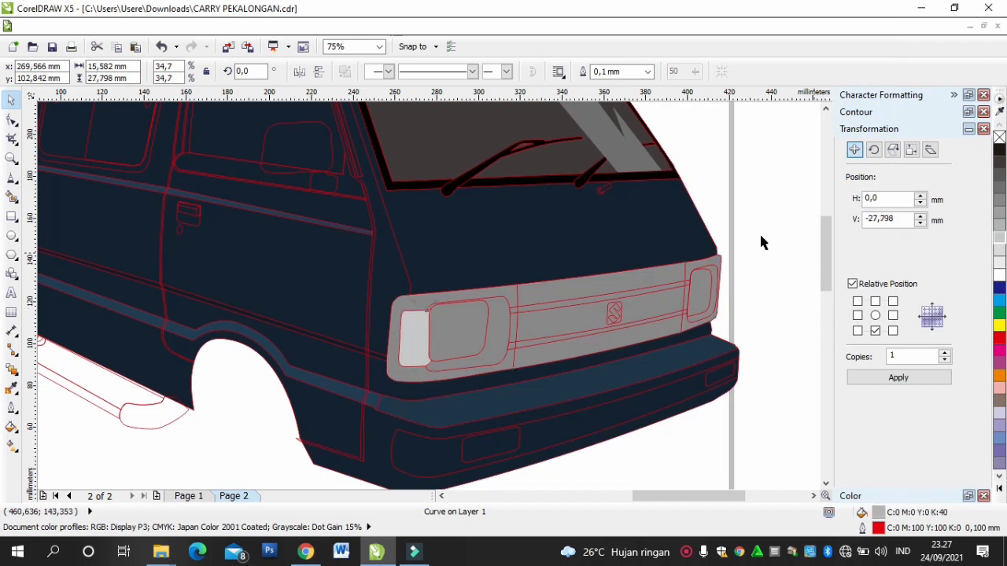
{"action": "left_click", "coordinate": [732, 315]}
Step: Fill the housings around the left-hand and right-hand headlights with 70% black
{"action": "left_click", "coordinate": [501, 360]}
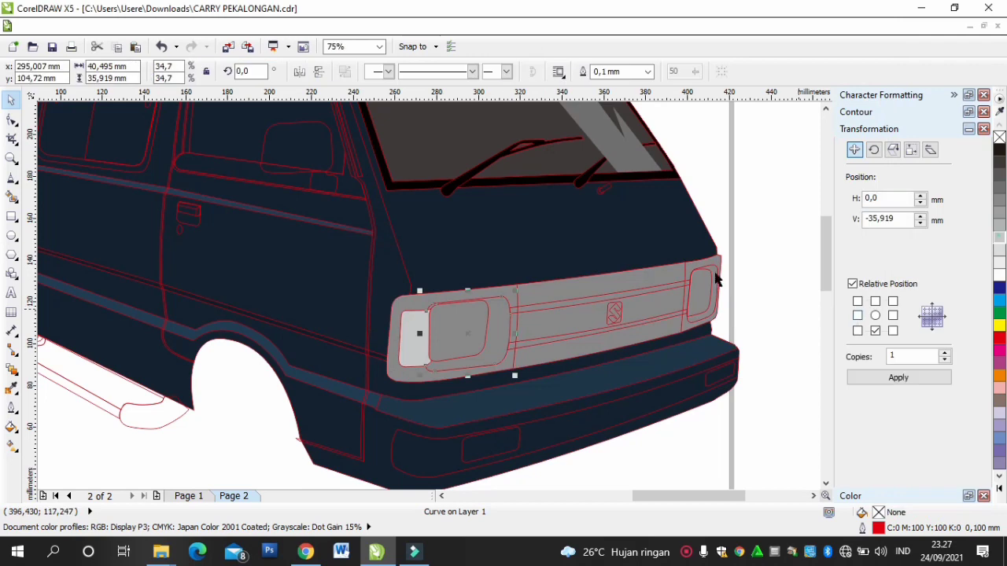
{"action": "left_click", "coordinate": [999, 237]}
{"action": "key", "text": "Escape"}
{"action": "left_click", "coordinate": [999, 188]}
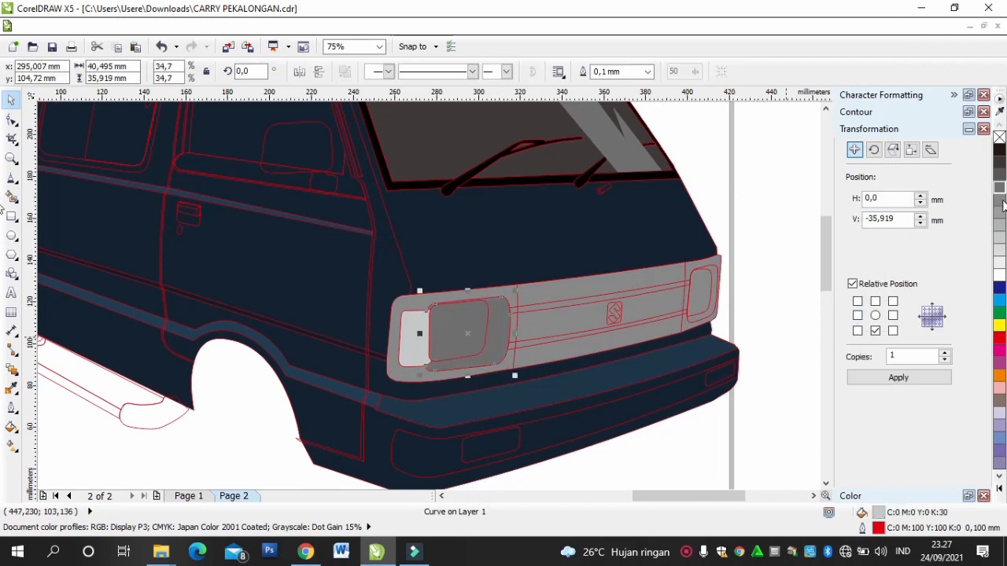
{"action": "left_click", "coordinate": [1000, 199]}
{"action": "left_click", "coordinate": [1001, 188]}
{"action": "left_click", "coordinate": [762, 189]}
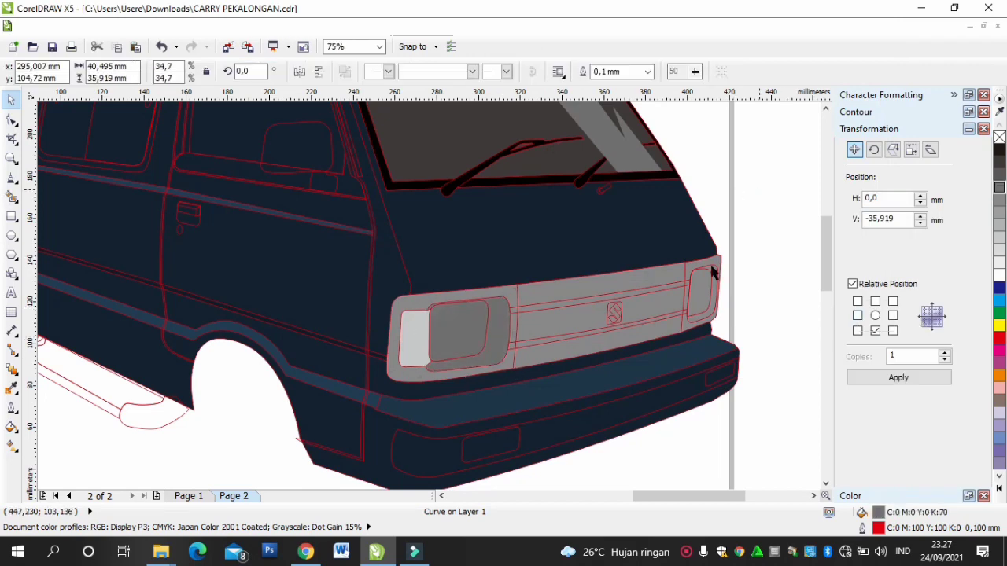
{"action": "left_click", "coordinate": [711, 266]}
{"action": "left_click", "coordinate": [1000, 188]}
{"action": "key", "text": "Escape"}
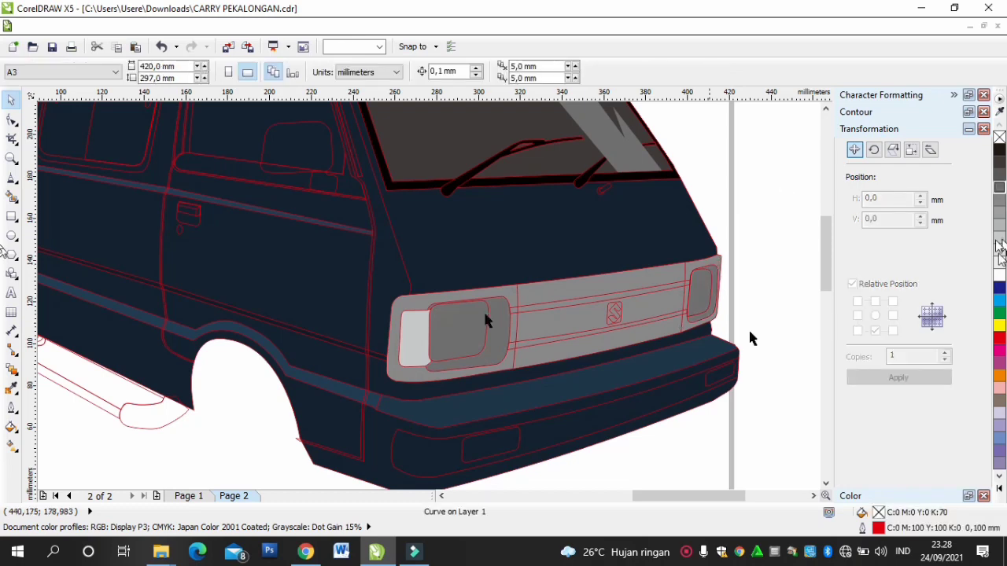
Step: Fill the lenses of both headlights with 30% black
{"action": "key", "text": "ctrl+z"}
{"action": "key", "text": "ctrl+z"}
{"action": "key", "text": "ctrl+z"}
{"action": "key", "text": "ctrl+z"}
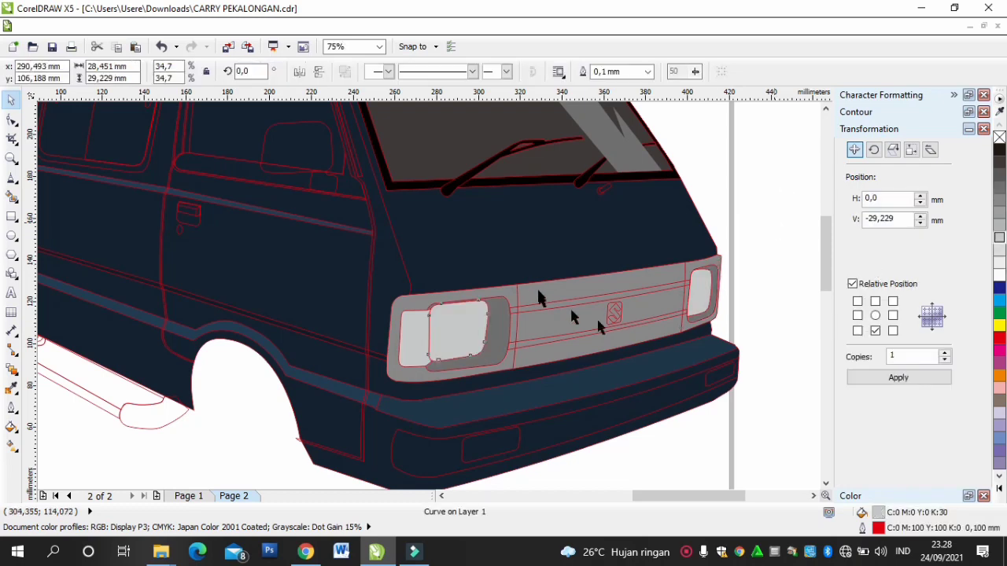
Step: Fill the upper narrow strip of the grille with the dark blue #203547
{"action": "left_click", "coordinate": [571, 307]}
{"action": "left_click_drag", "start_coordinate": [695, 313], "coordinate": [775, 321]}
{"action": "double_click", "coordinate": [881, 511]}
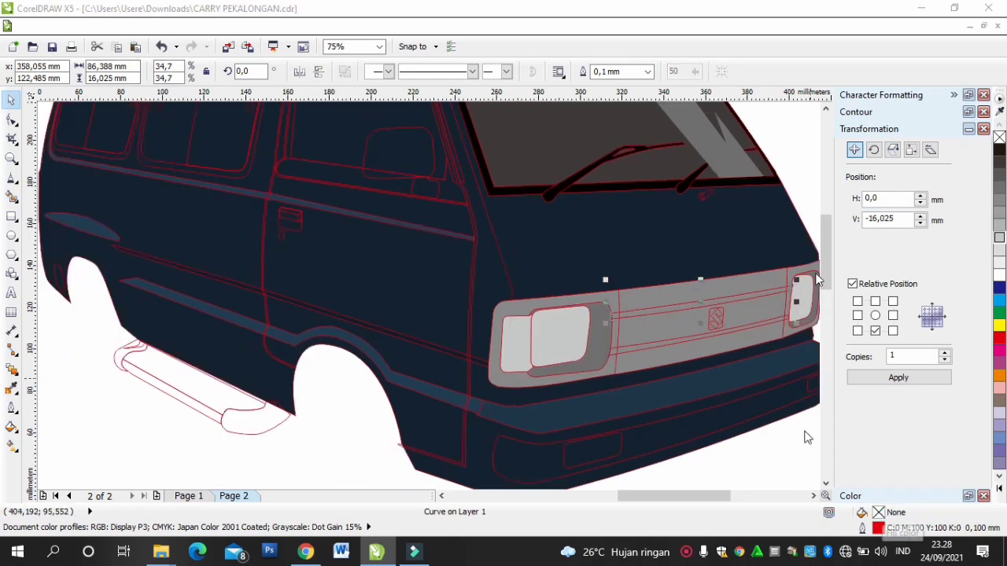
{"action": "left_click", "coordinate": [729, 290]}
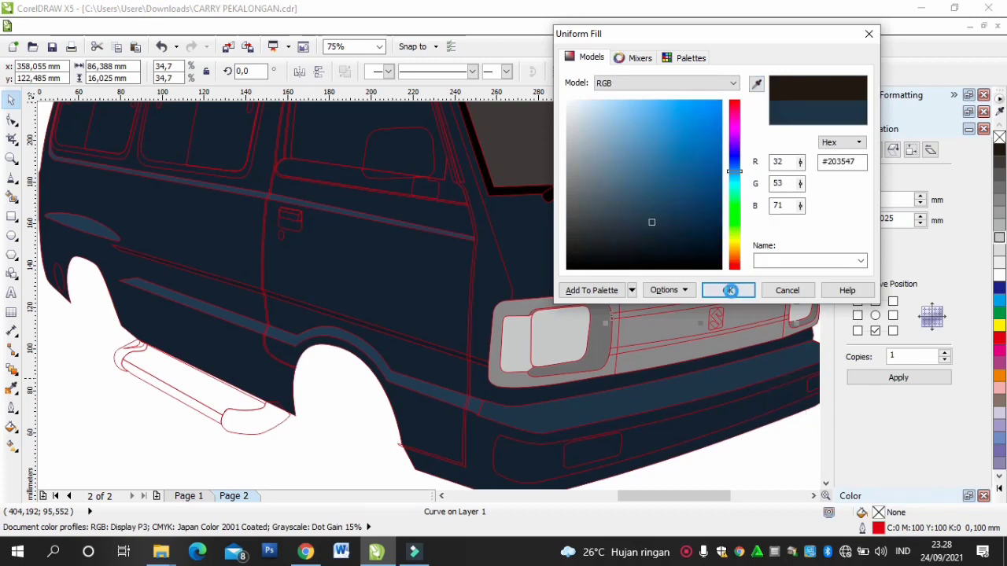
Step: Fill the lower narrow grille strip with C100 M87 Y62 K40, sampled from the upper strip
{"action": "double_click", "coordinate": [878, 513]}
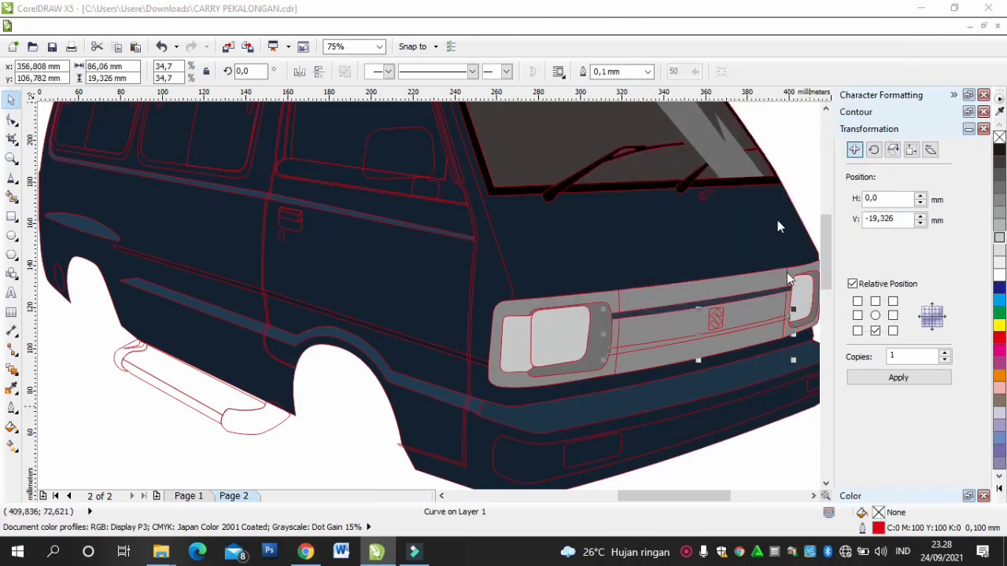
{"action": "left_click", "coordinate": [757, 85]}
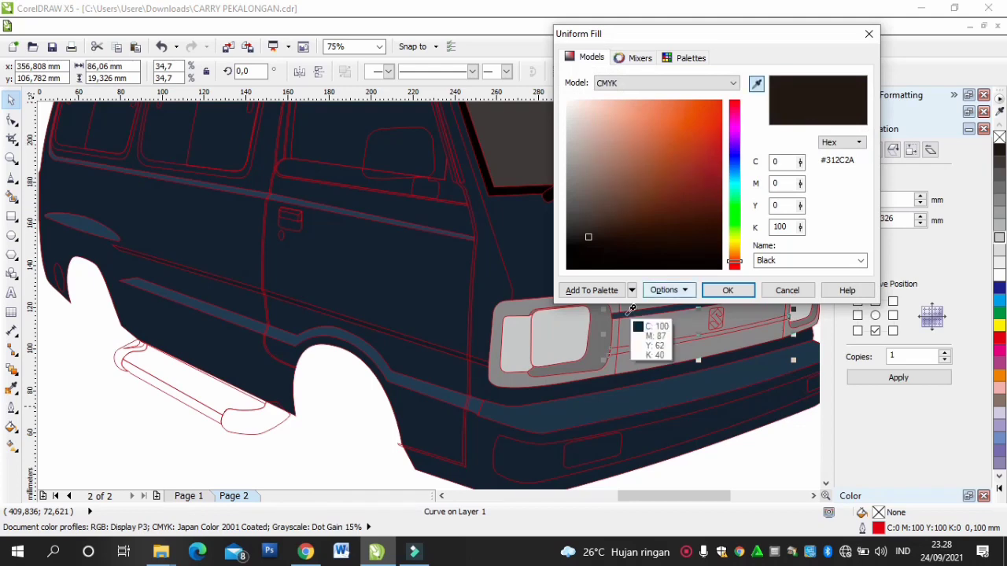
{"action": "left_click", "coordinate": [634, 318]}
{"action": "left_click", "coordinate": [727, 291]}
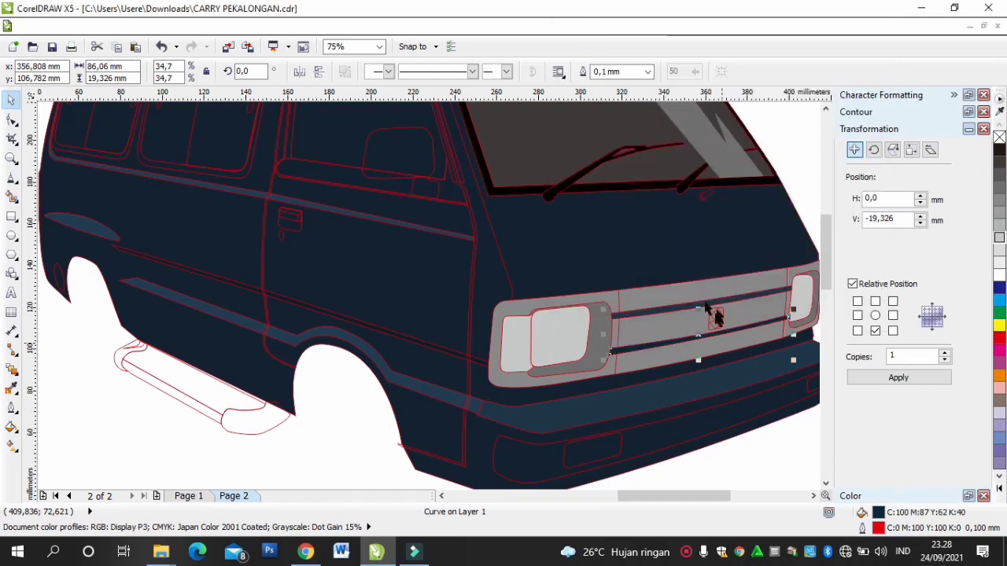
Step: Fill the background shape of the grille emblem with 100% black and move it one level back
{"action": "scroll", "coordinate": [717, 310], "scroll_direction": "up", "scroll_amount": 1}
{"action": "left_click", "coordinate": [704, 308]}
{"action": "left_click", "coordinate": [1000, 150]}
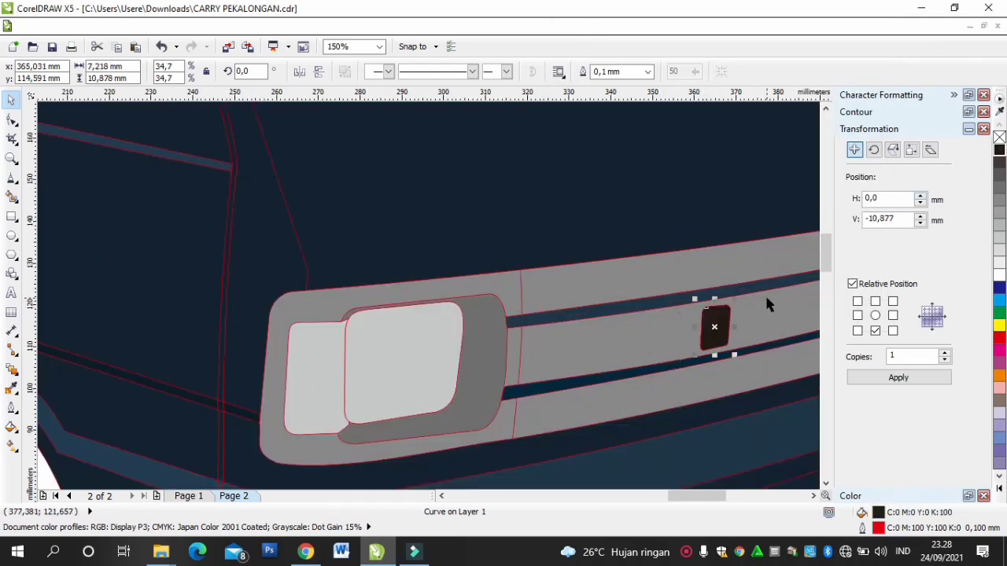
{"action": "key", "text": "ctrl+Page_Down"}
{"action": "left_click", "coordinate": [796, 289]}
Step: Fill the inner symbol of the grille emblem with red (C0 M100 Y100 K0)
{"action": "left_click", "coordinate": [710, 313]}
{"action": "left_click", "coordinate": [1000, 339]}
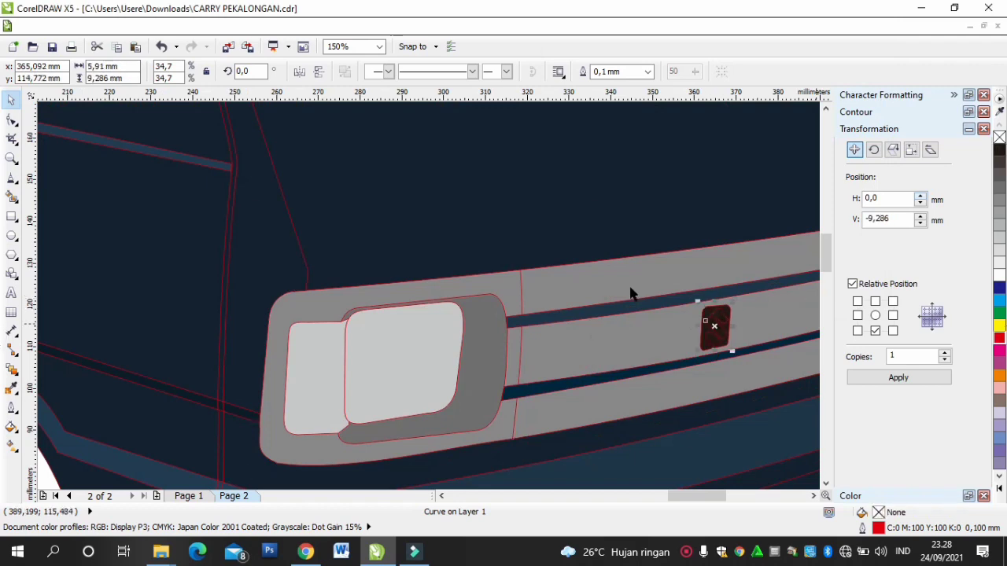
{"action": "scroll", "coordinate": [635, 294], "scroll_direction": "down", "scroll_amount": 2}
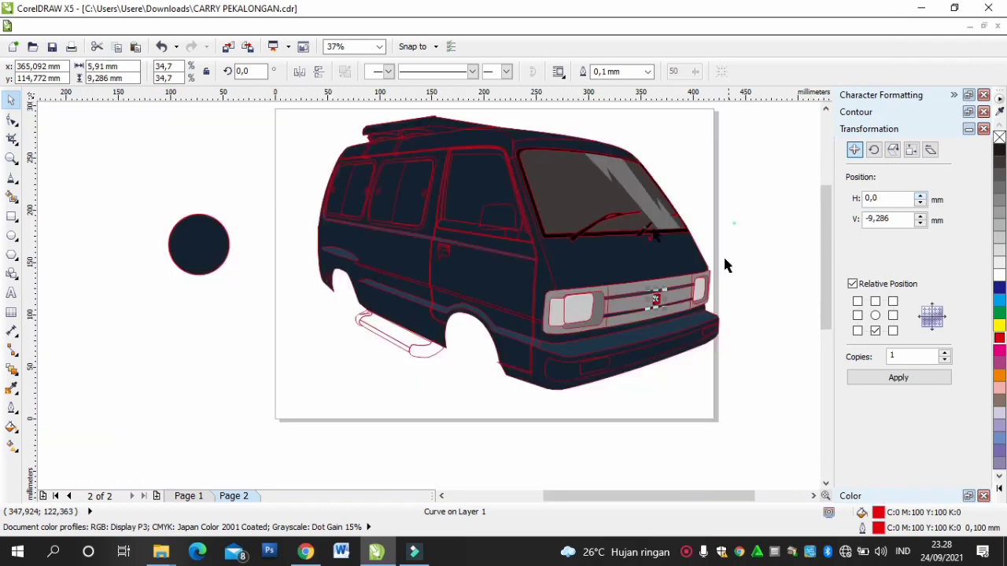
{"action": "key", "text": "Tab"}
{"action": "left_click", "coordinate": [723, 259]}
Step: Fill the rearmost side window with the rich black C93 M88 Y89 K80
{"action": "scroll", "coordinate": [306, 227], "scroll_direction": "up", "scroll_amount": 1}
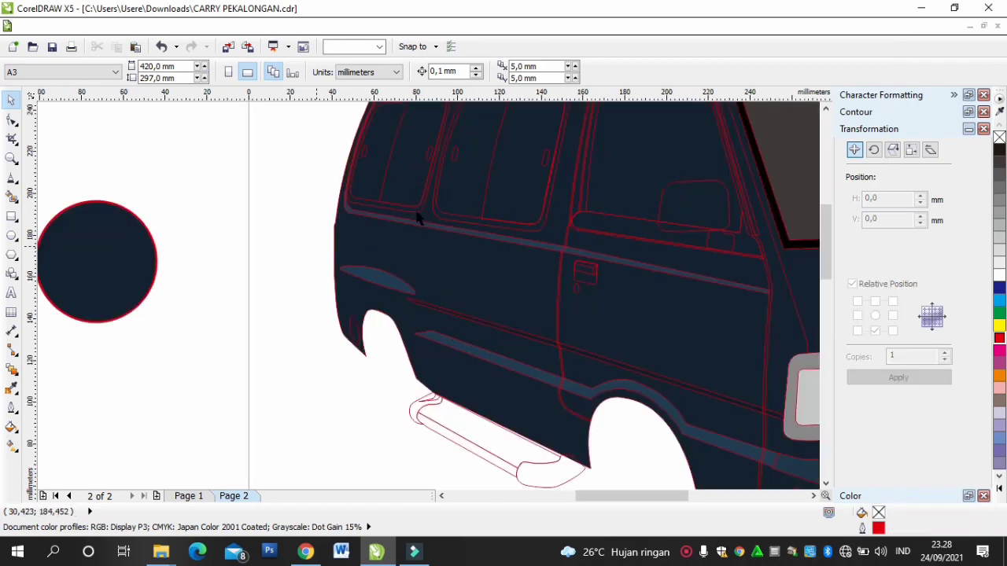
{"action": "left_click", "coordinate": [409, 219]}
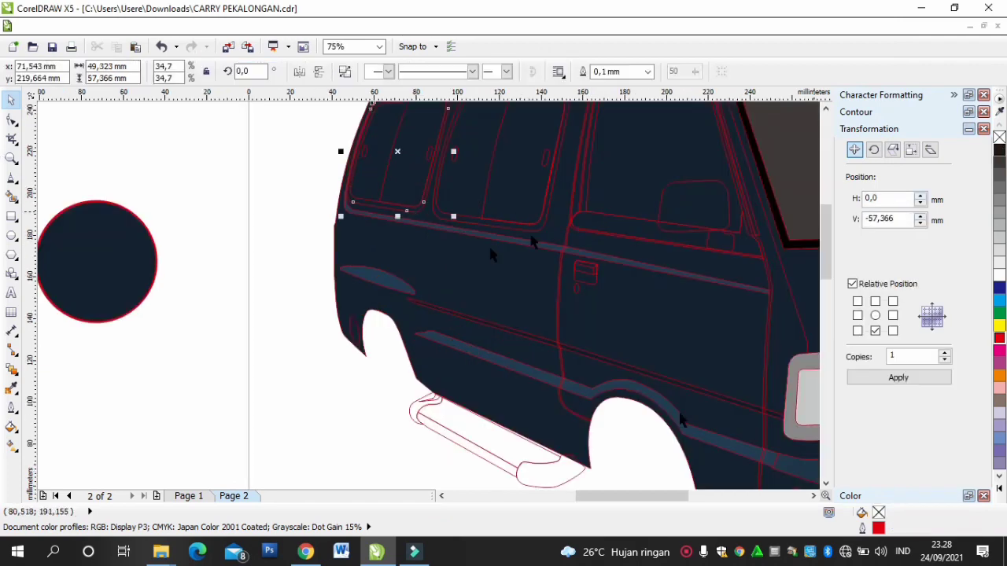
{"action": "double_click", "coordinate": [878, 514]}
{"action": "left_click_drag", "start_coordinate": [549, 161], "coordinate": [649, 41]}
{"action": "left_click", "coordinate": [590, 59]}
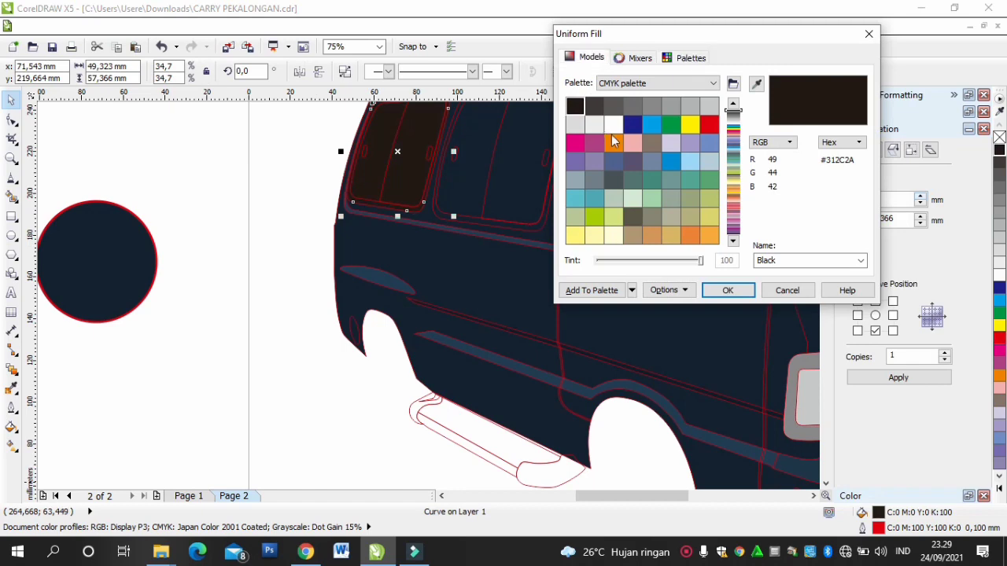
{"action": "left_click_drag", "start_coordinate": [675, 298], "coordinate": [727, 298]}
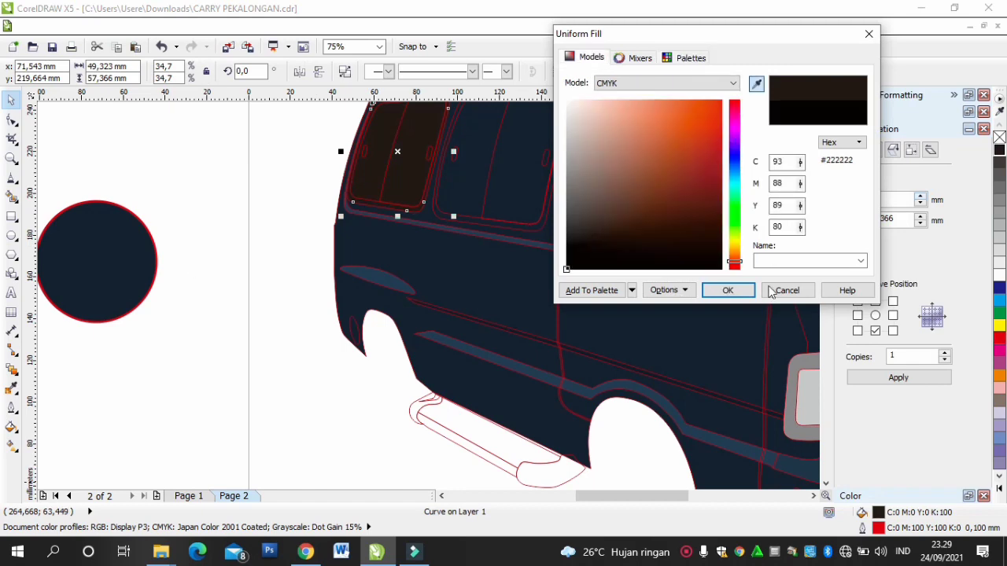
{"action": "left_click", "coordinate": [732, 291]}
{"action": "scroll", "coordinate": [270, 180], "scroll_direction": "up", "scroll_amount": 2}
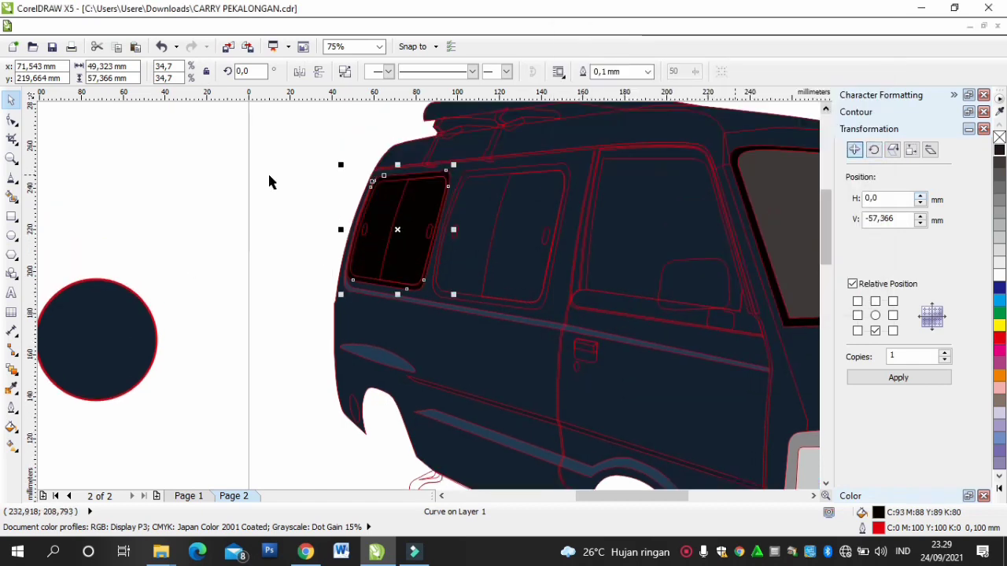
{"action": "left_click", "coordinate": [269, 181]}
Step: Fill the middle side window's outer shape with the rich black C93 M88 Y89 K80, sampled from the rearmost window
{"action": "left_click", "coordinate": [565, 205]}
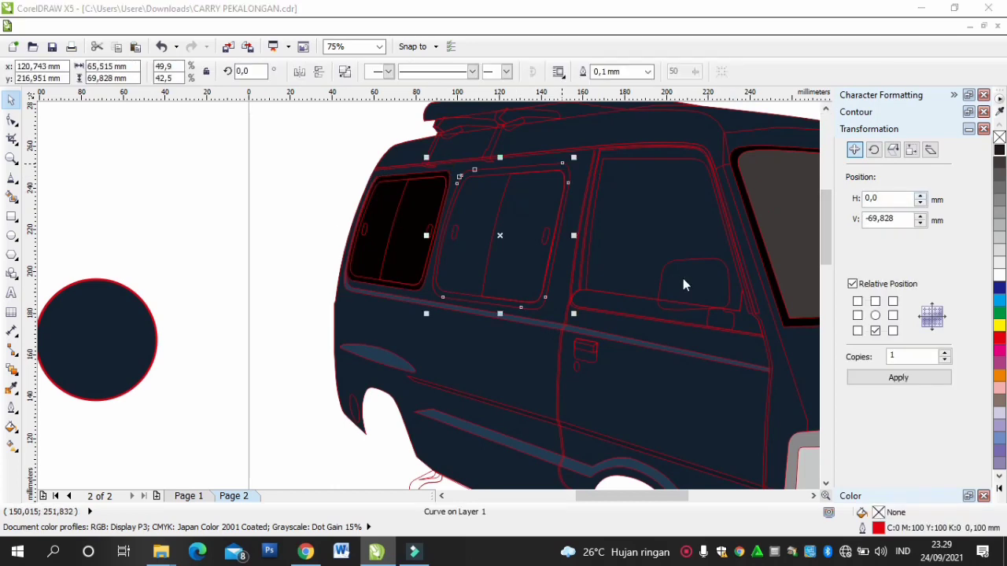
{"action": "key", "text": "shift+F11"}
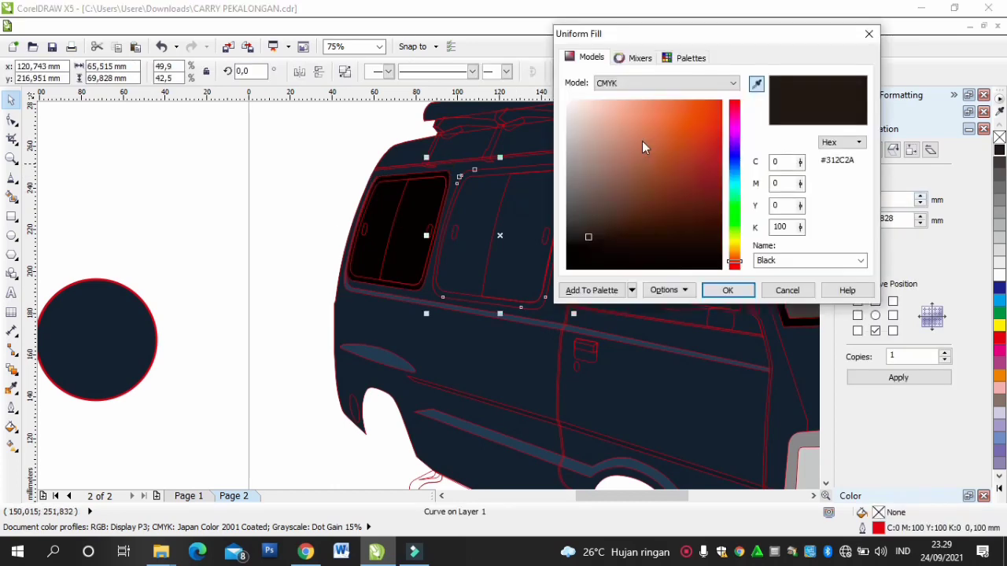
{"action": "left_click", "coordinate": [756, 83]}
{"action": "left_click", "coordinate": [388, 211]}
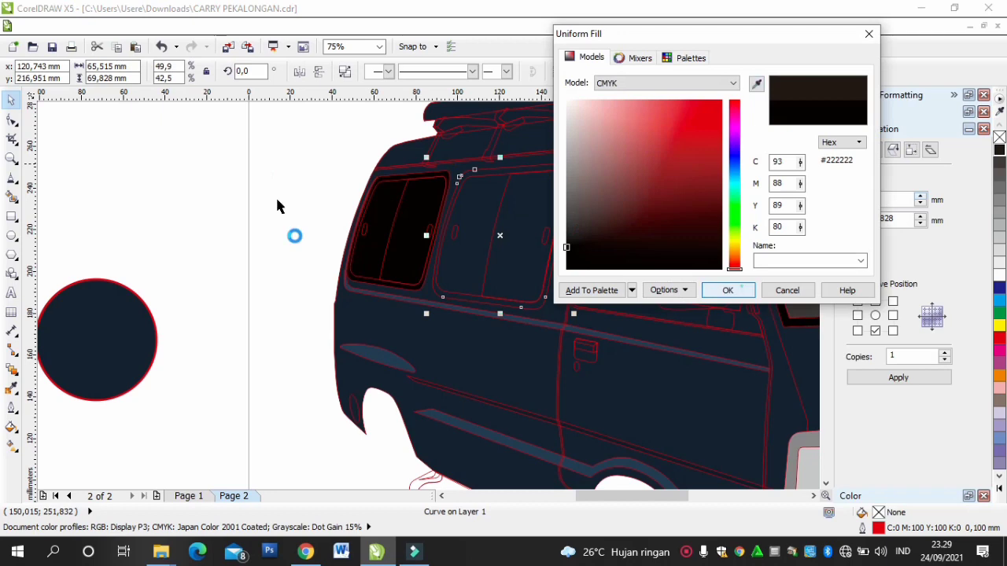
{"action": "left_click", "coordinate": [739, 290]}
{"action": "left_click", "coordinate": [277, 200]}
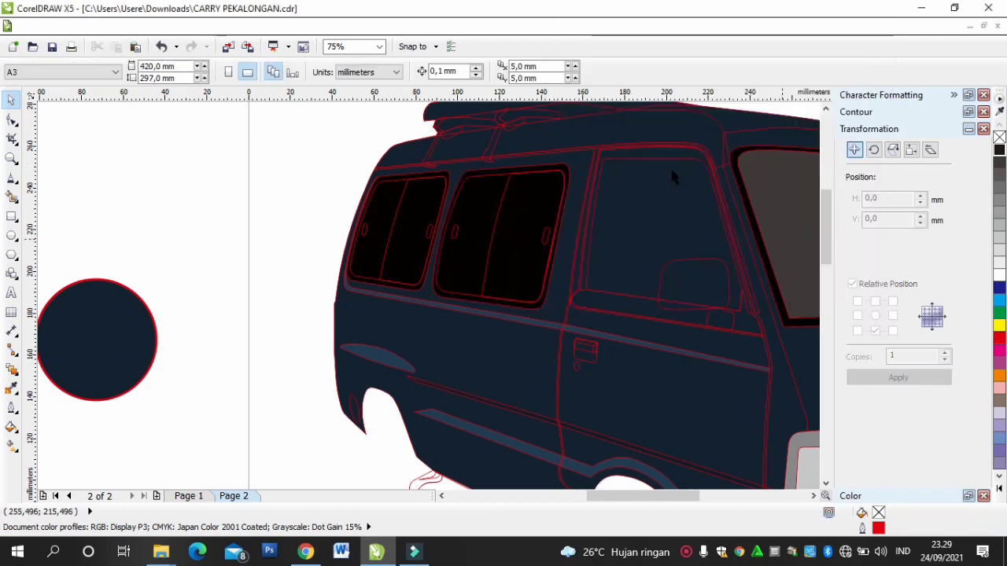
Step: Start a linear fountain fill on the front door's window glass and set its angle to 270°
{"action": "left_click", "coordinate": [602, 161]}
{"action": "key", "text": "shift+F11"}
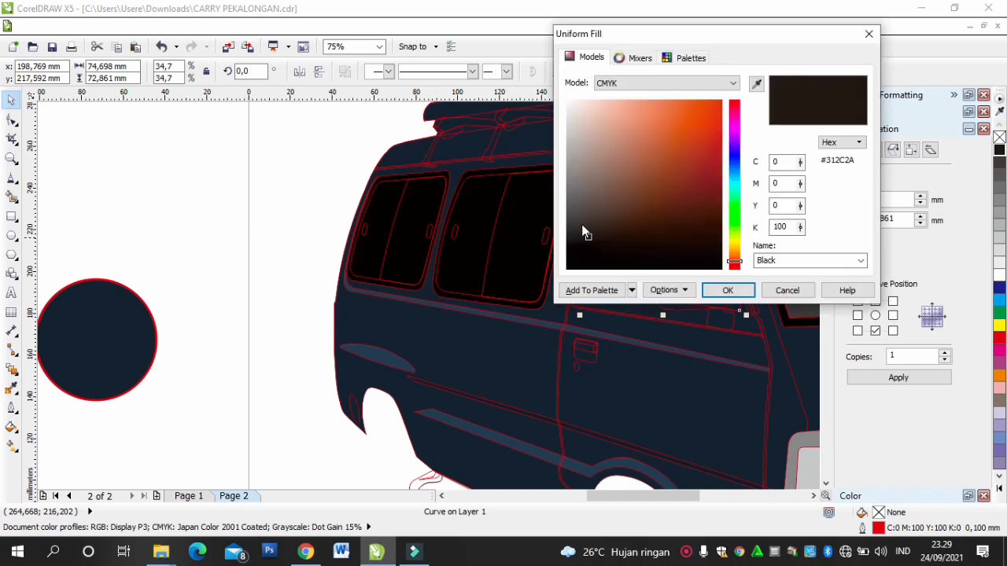
{"action": "left_click", "coordinate": [787, 290]}
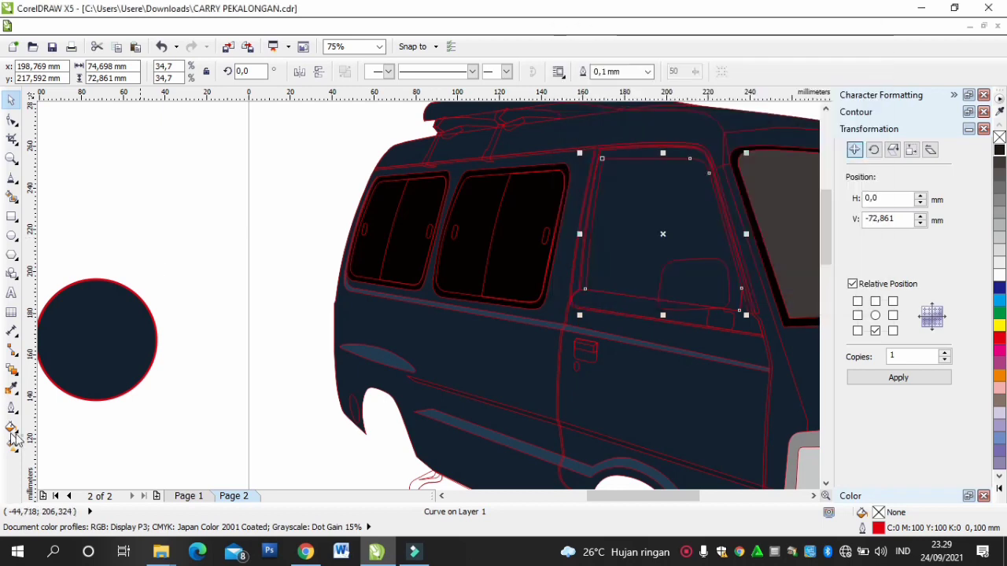
{"action": "left_click", "coordinate": [13, 443]}
{"action": "left_click", "coordinate": [11, 427]}
{"action": "left_click", "coordinate": [122, 339]}
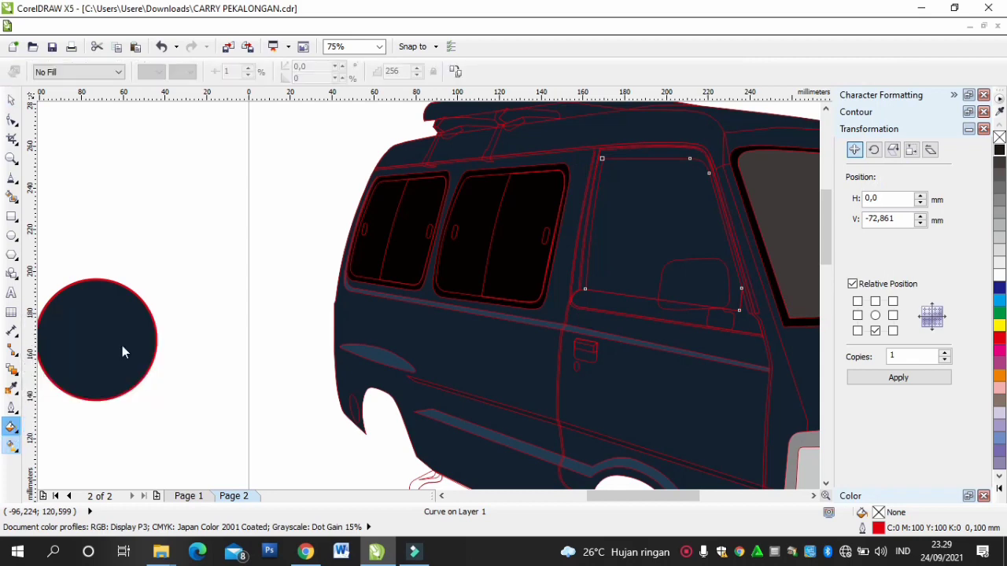
{"action": "left_click_drag", "start_coordinate": [517, 141], "coordinate": [226, 142]}
{"action": "double_click", "coordinate": [240, 171]}
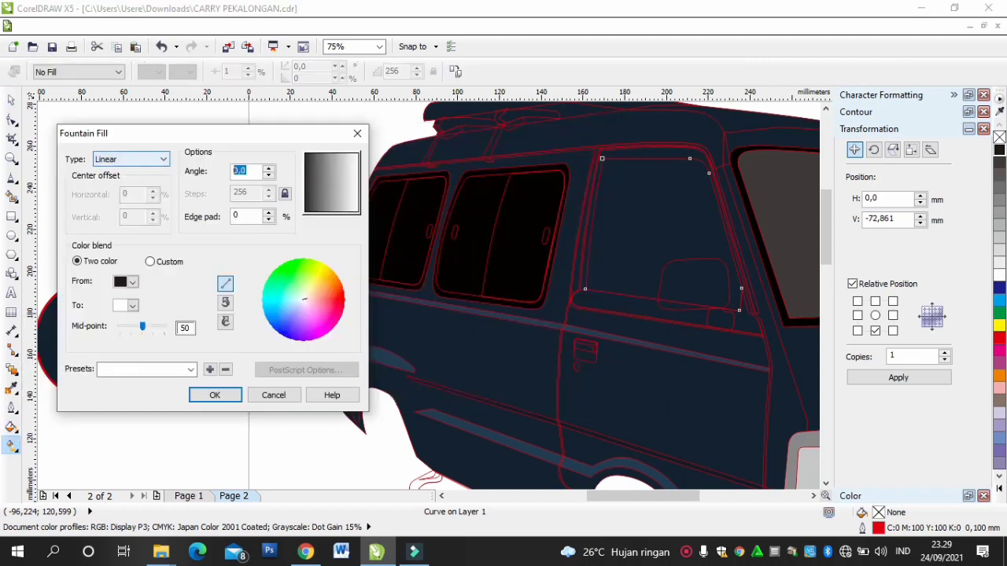
{"action": "type", "text": "270"}
Step: Blend the door glass gradient from grey to black with a midpoint of 78, apply it and tilt its direction slightly
{"action": "left_click", "coordinate": [132, 305]}
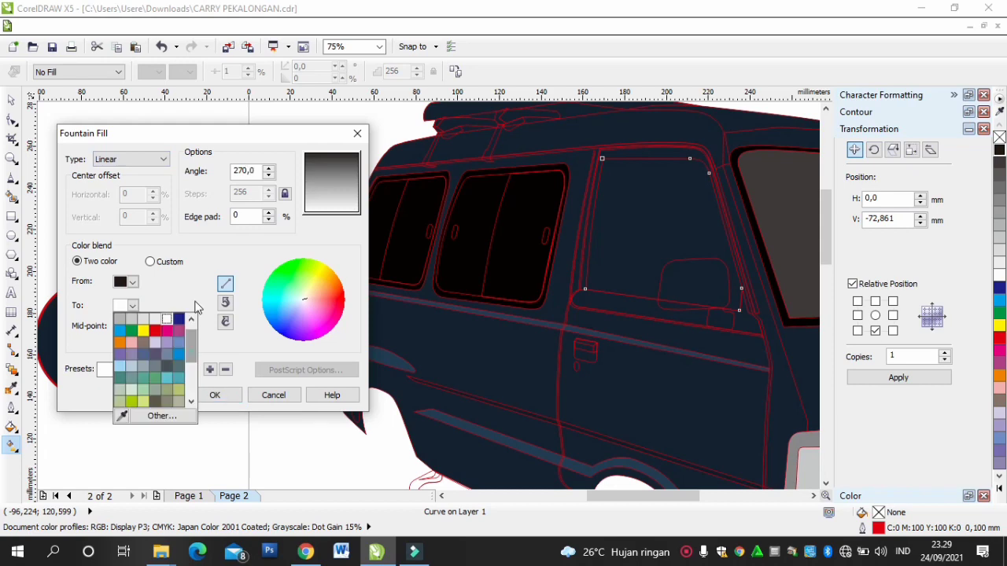
{"action": "left_click", "coordinate": [122, 316]}
{"action": "left_click", "coordinate": [132, 282]}
{"action": "left_click", "coordinate": [178, 296]}
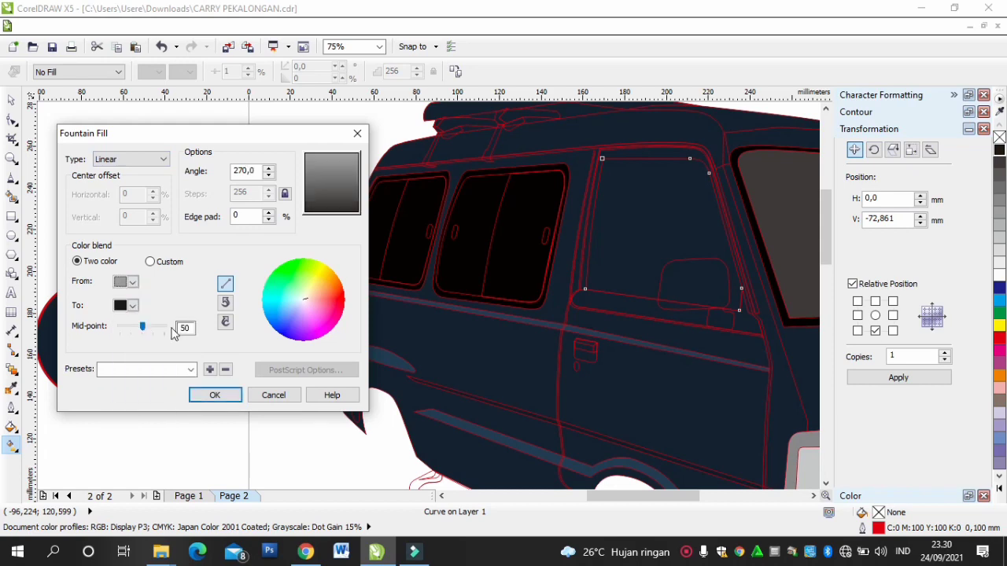
{"action": "left_click_drag", "start_coordinate": [190, 328], "coordinate": [65, 322]}
{"action": "type", "text": "99"}
{"action": "left_click_drag", "start_coordinate": [165, 337], "coordinate": [153, 331]}
{"action": "left_click", "coordinate": [221, 395]}
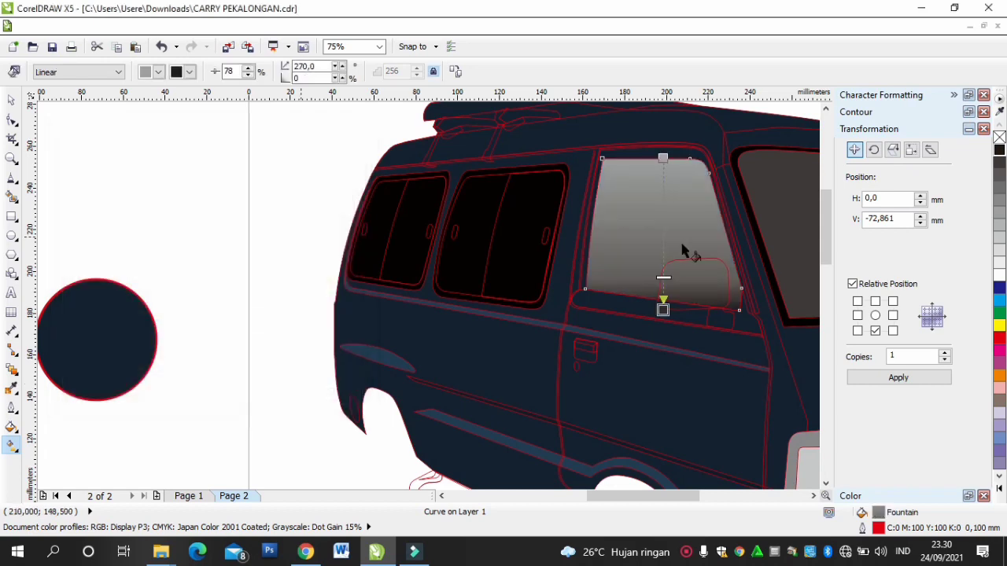
{"action": "left_click_drag", "start_coordinate": [663, 309], "coordinate": [652, 309]}
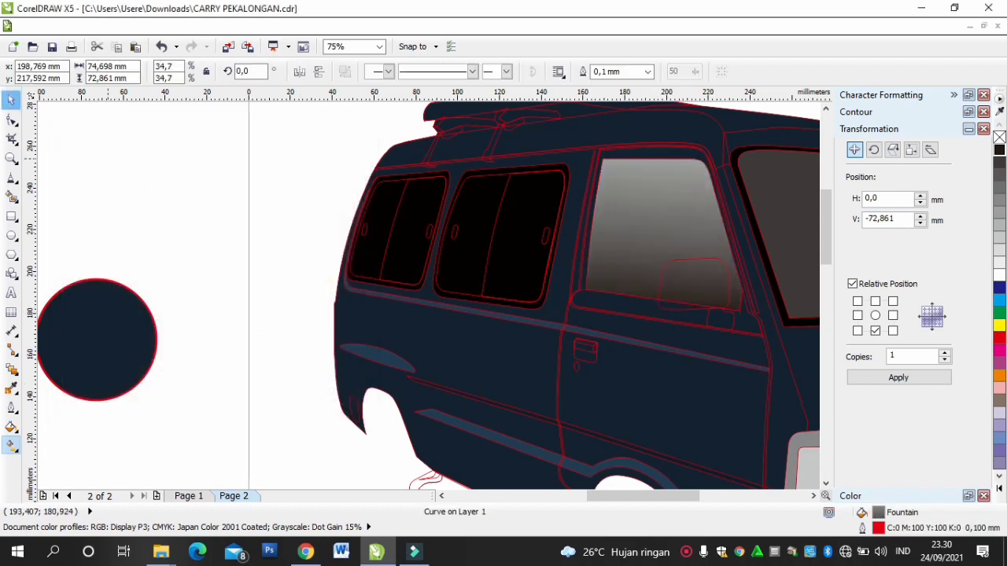
{"action": "left_click", "coordinate": [102, 160]}
{"action": "left_click", "coordinate": [487, 176]}
{"action": "left_click", "coordinate": [12, 427]}
{"action": "left_click", "coordinate": [58, 339]}
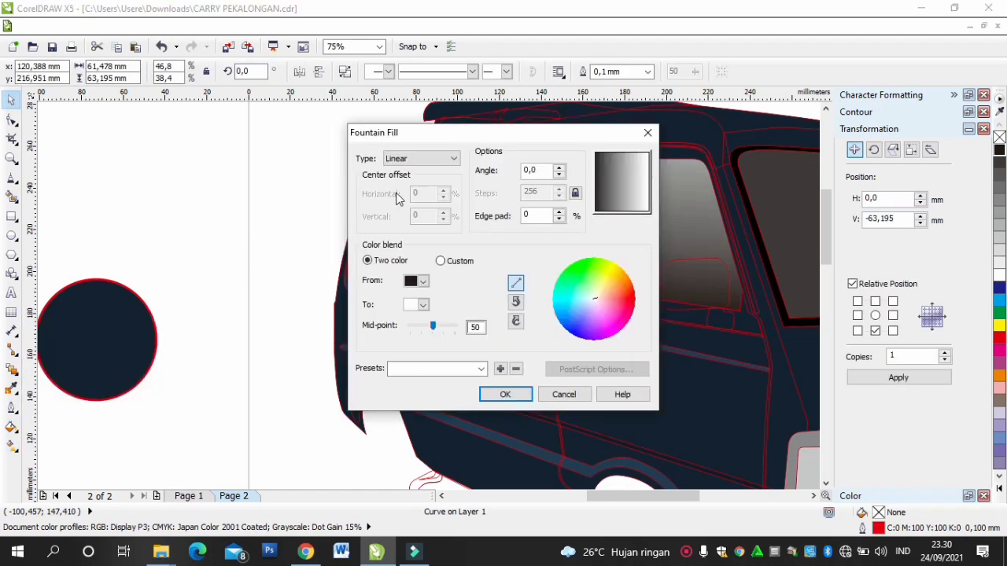
{"action": "double_click", "coordinate": [527, 170]}
{"action": "type", "text": "27"}
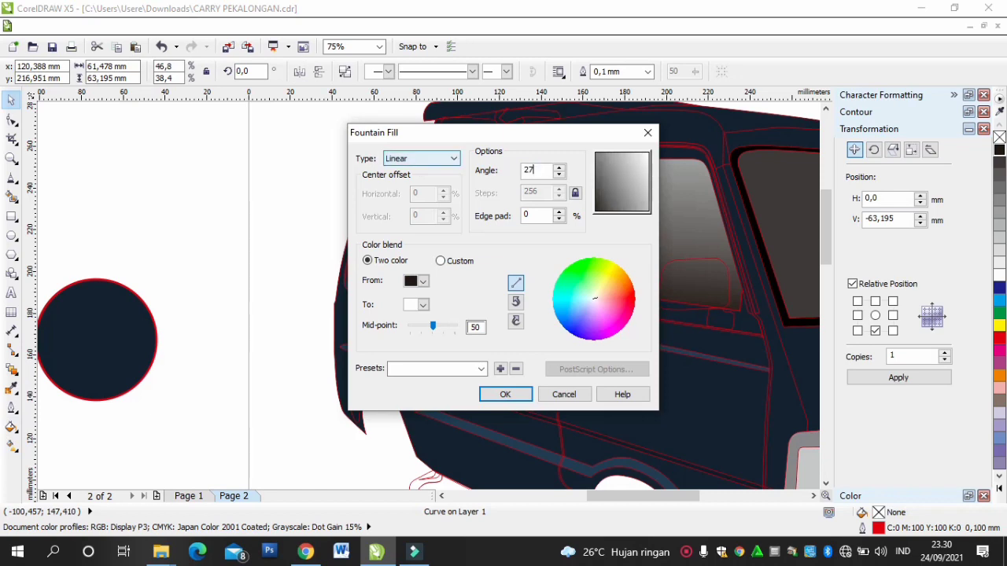
{"action": "type", "text": "0"}
{"action": "left_click_drag", "start_coordinate": [519, 142], "coordinate": [216, 82]}
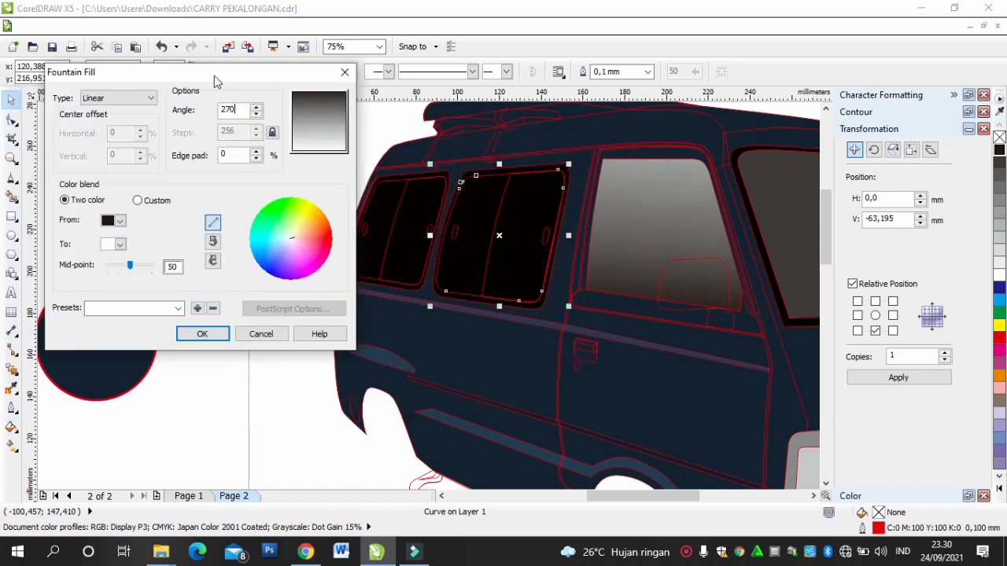
{"action": "left_click", "coordinate": [260, 335]}
{"action": "left_click", "coordinate": [178, 165]}
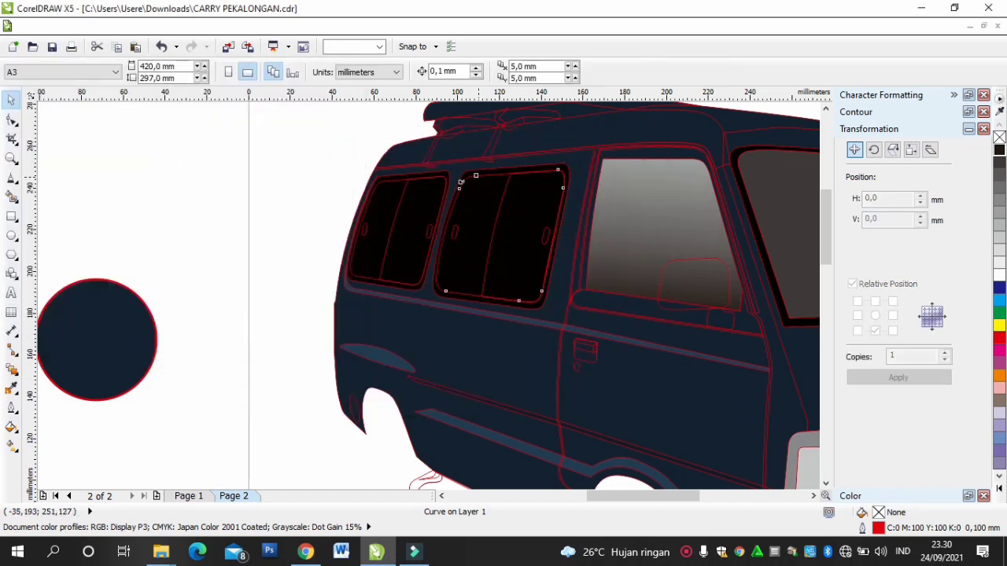
Step: Group the inner glass shapes of the two rear side windows
{"action": "left_click", "coordinate": [478, 176]}
{"action": "left_click", "coordinate": [386, 181], "text": "shift"}
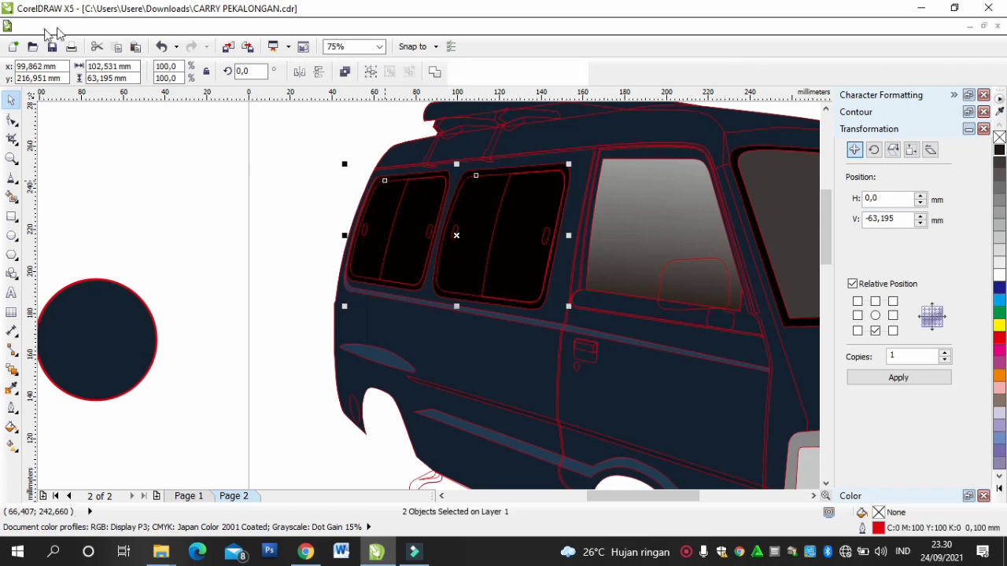
{"action": "key", "text": "ctrl+g"}
{"action": "left_click", "coordinate": [32, 26]}
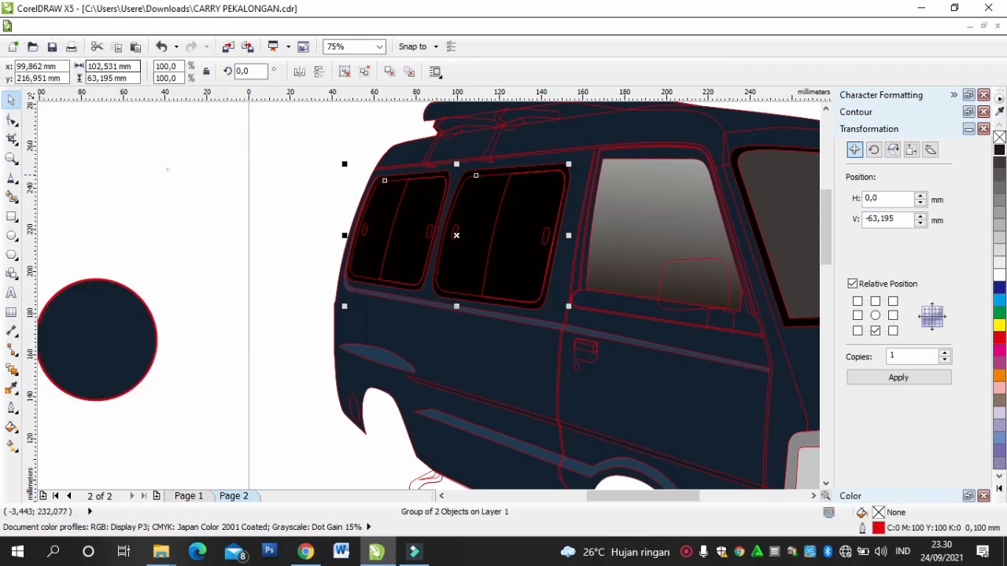
Step: Start a linear fountain fill on the grouped glass with a 270° angle and black as the end colour
{"action": "left_click", "coordinate": [11, 427]}
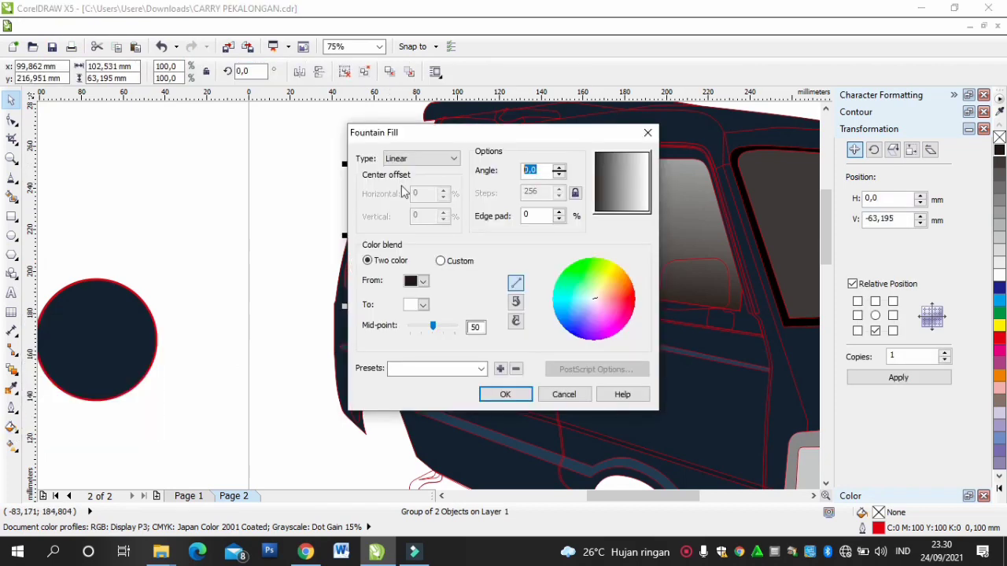
{"action": "type", "text": "270"}
{"action": "left_click_drag", "start_coordinate": [532, 134], "coordinate": [267, 118]}
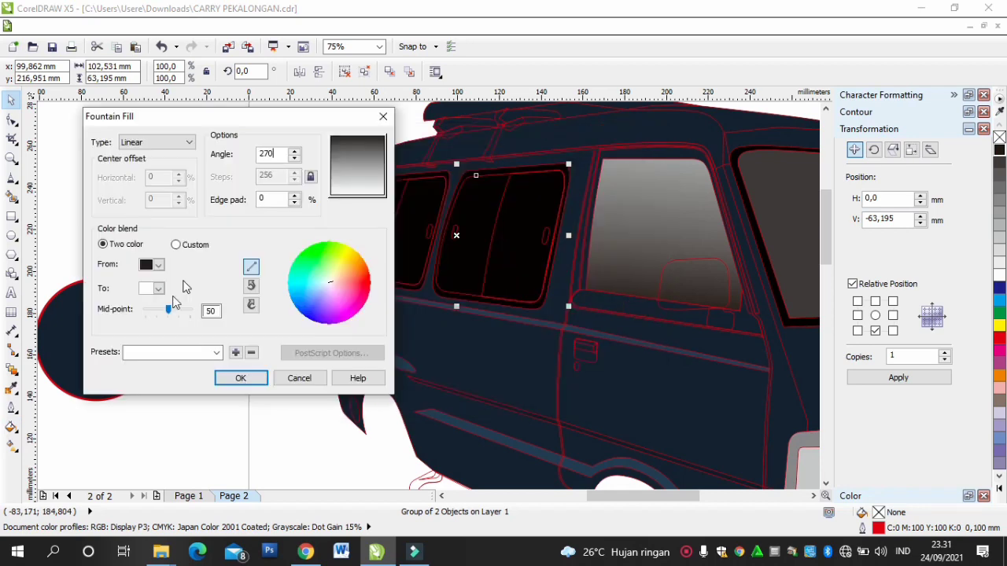
{"action": "left_click", "coordinate": [153, 288]}
{"action": "left_click", "coordinate": [194, 316]}
{"action": "left_click", "coordinate": [158, 289]}
{"action": "left_click_drag", "start_coordinate": [220, 316], "coordinate": [221, 302]}
{"action": "left_click", "coordinate": [146, 303]}
Step: Set the gradient's start colour to grey, shift its midpoint towards the black end and apply it to the grouped glass
{"action": "left_click", "coordinate": [159, 265]}
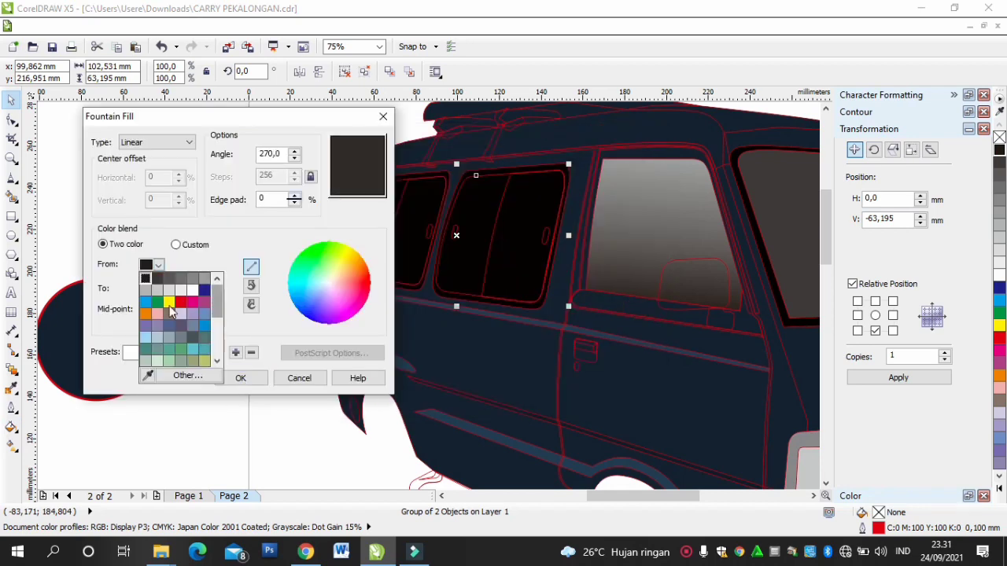
{"action": "left_click", "coordinate": [204, 327]}
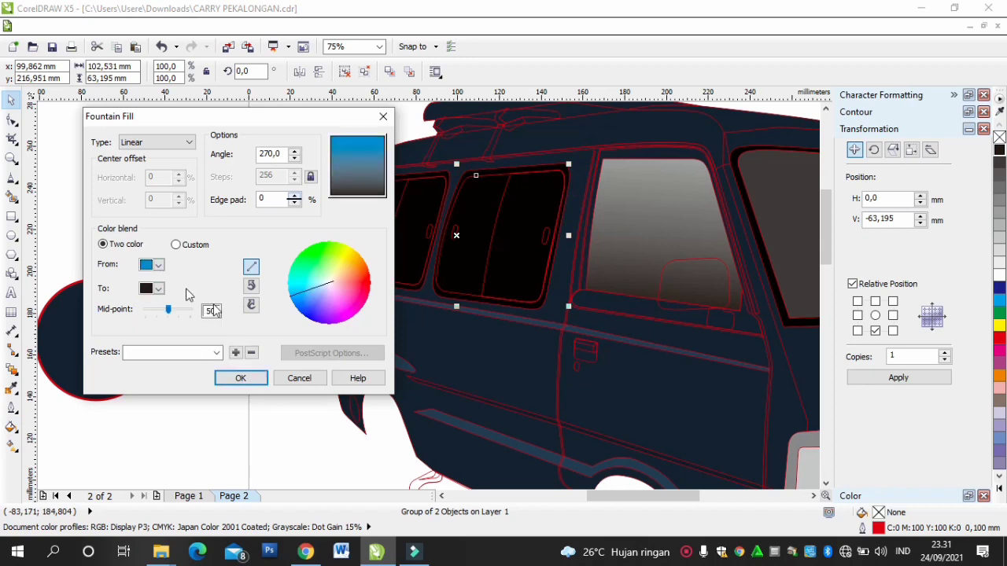
{"action": "left_click", "coordinate": [161, 268]}
{"action": "left_click", "coordinate": [168, 331]}
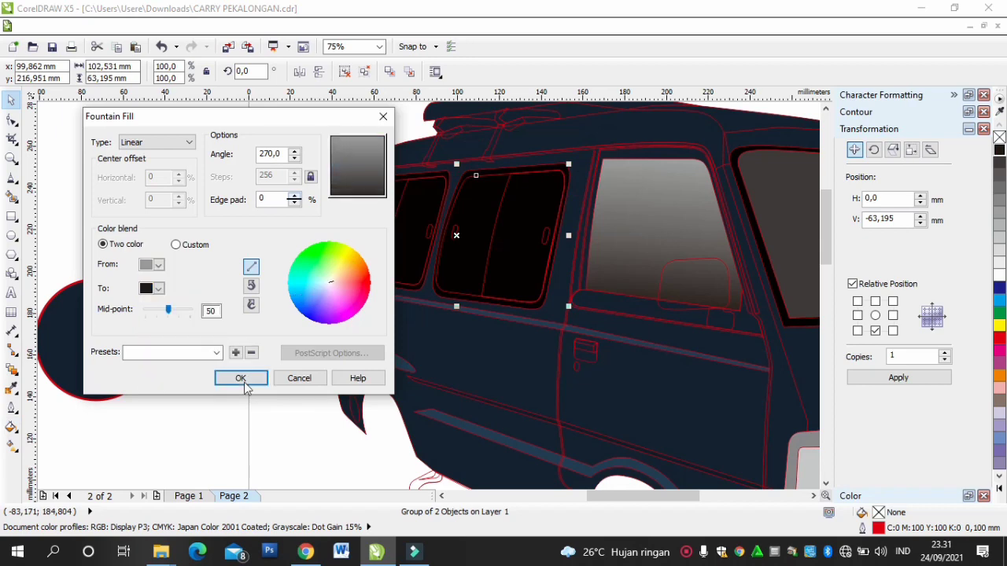
{"action": "mouse_move", "coordinate": [173, 313]}
{"action": "left_mouse_down"}
{"action": "mouse_move", "coordinate": [191, 321]}
{"action": "mouse_move", "coordinate": [175, 316]}
{"action": "left_mouse_up"}
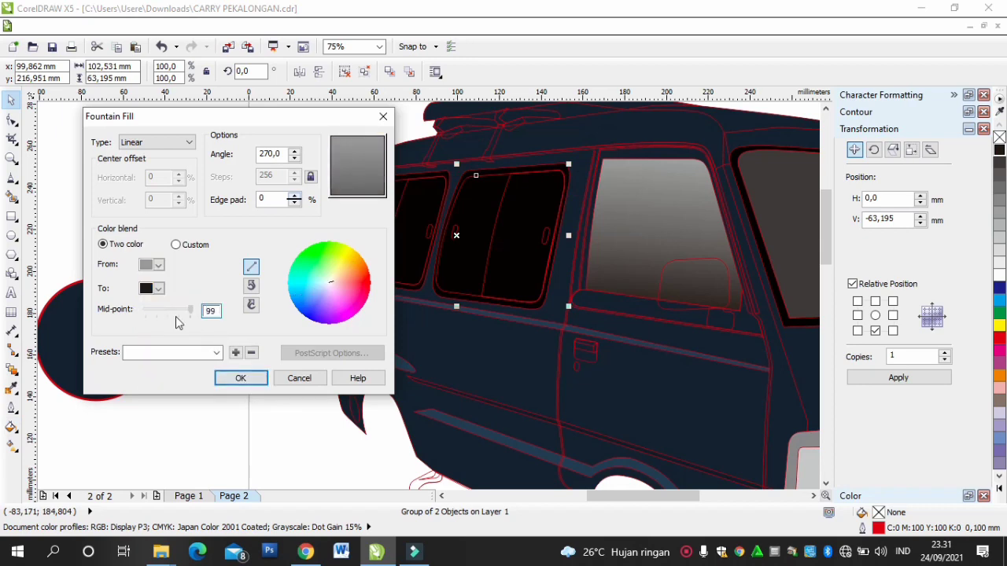
{"action": "key", "text": "Return"}
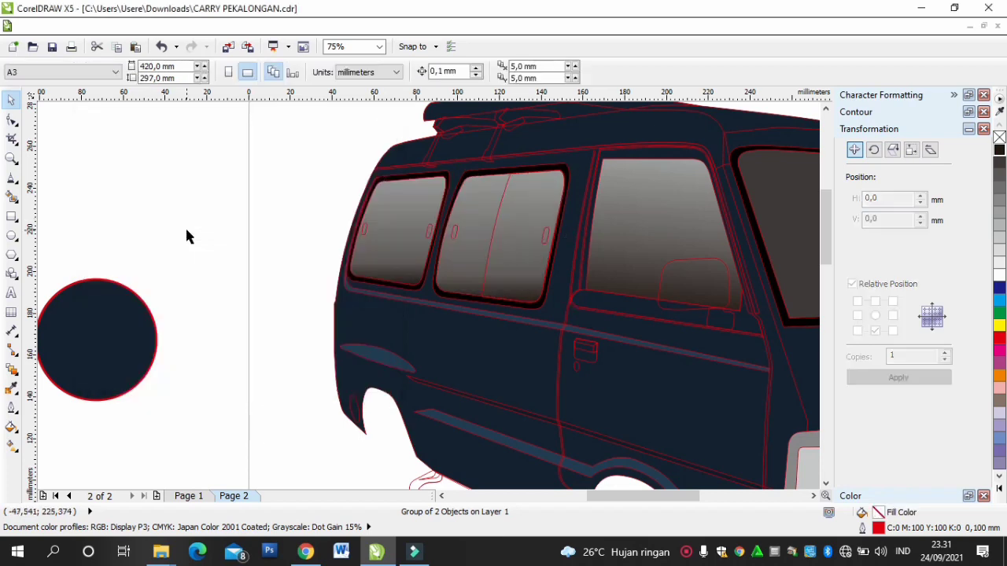
Step: Try the grouped gradient glass at the back of the stacking order and bring it to the front
{"action": "left_click", "coordinate": [409, 284]}
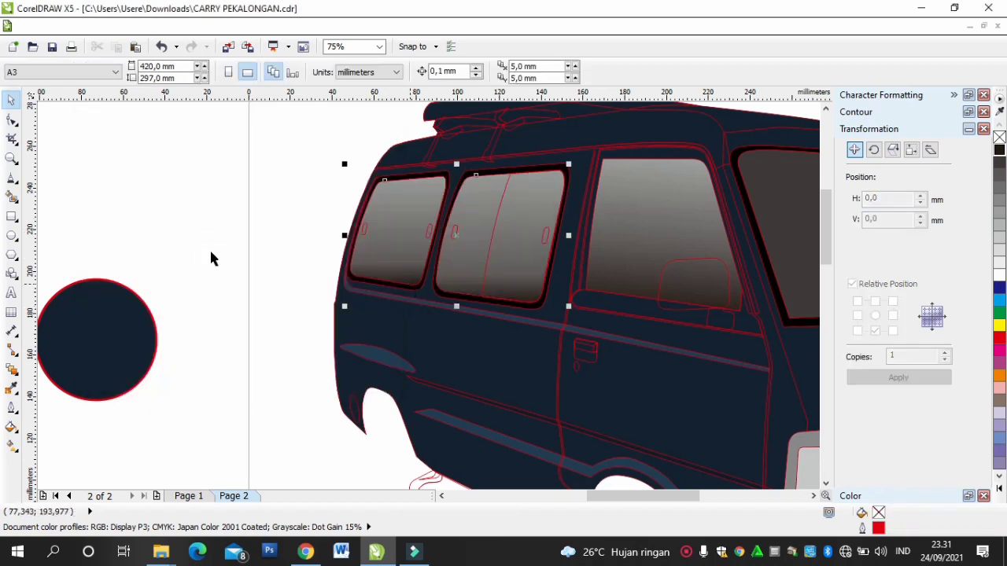
{"action": "key", "text": "shift+Page_Up"}
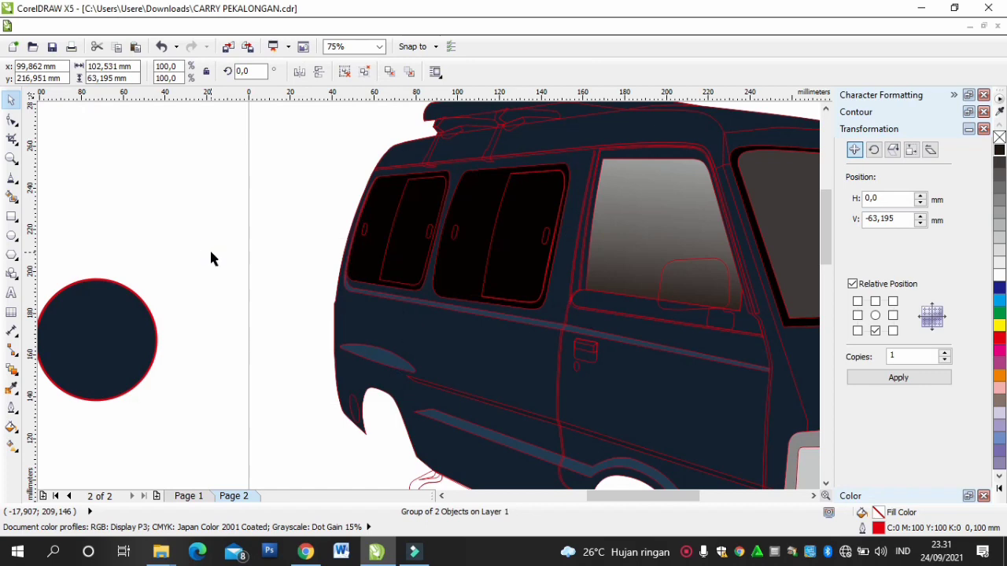
{"action": "key", "text": "shift+Page_Down"}
{"action": "left_click", "coordinate": [247, 162]}
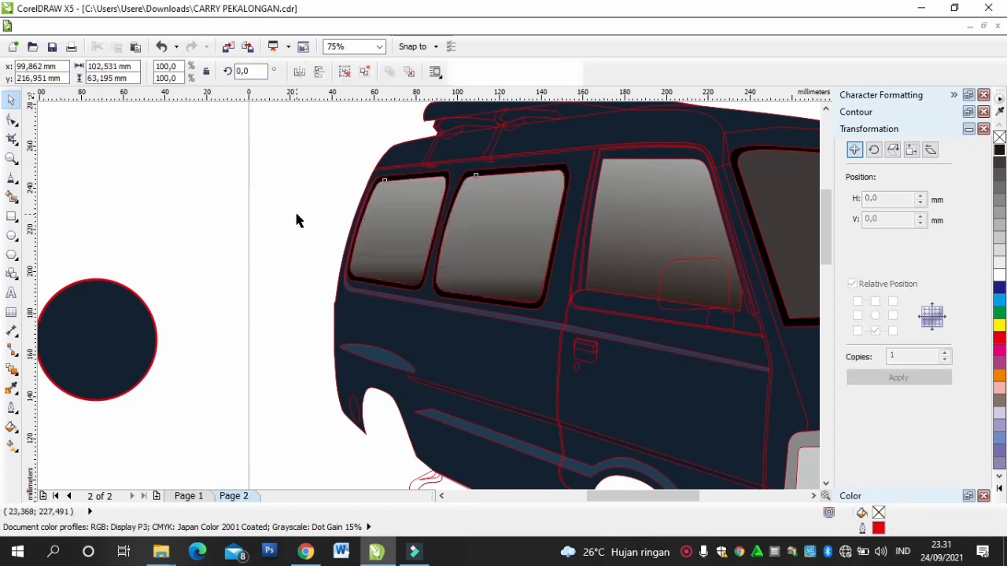
{"action": "key", "text": "ctrl+z"}
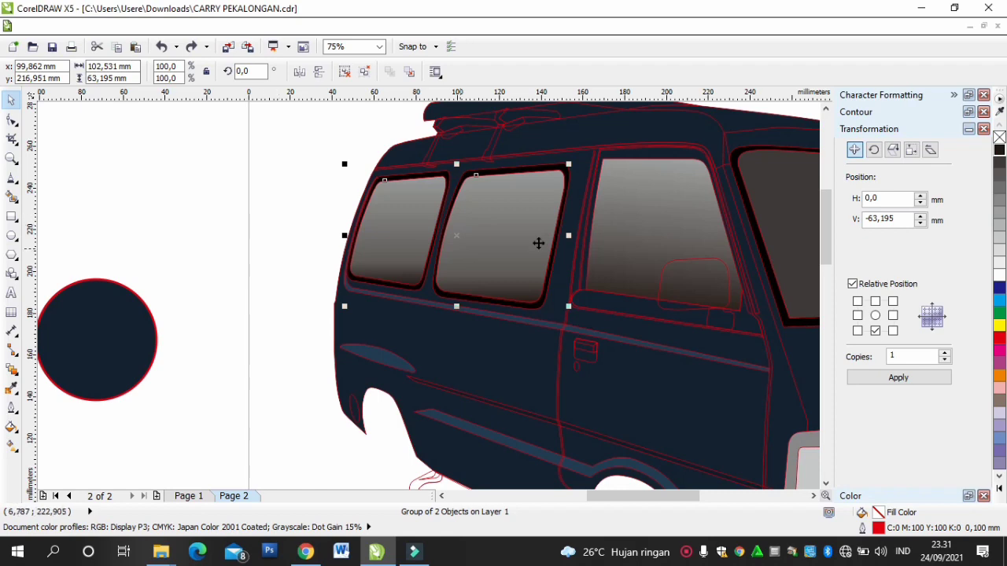
{"action": "key", "text": "Delete"}
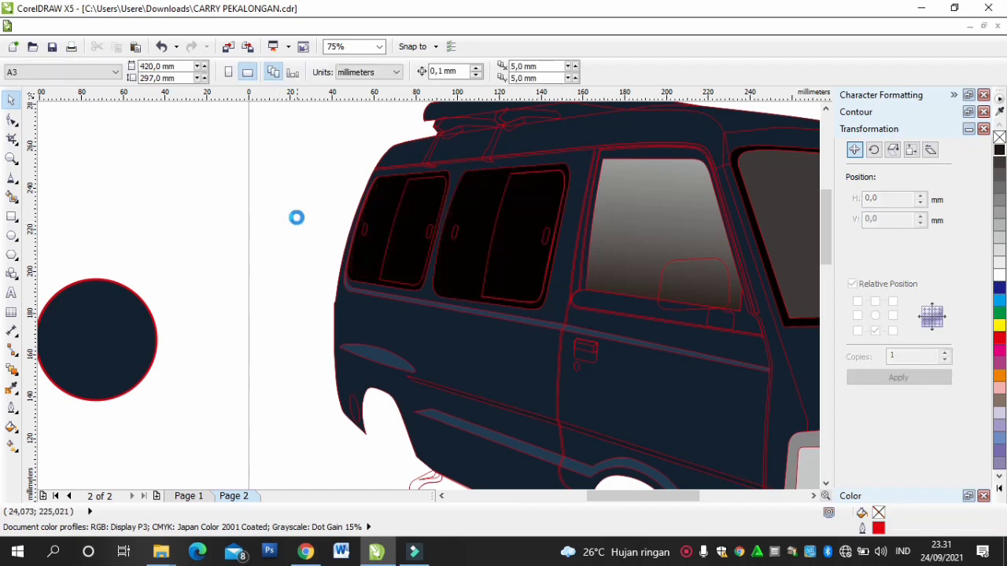
{"action": "key", "text": "ctrl+z"}
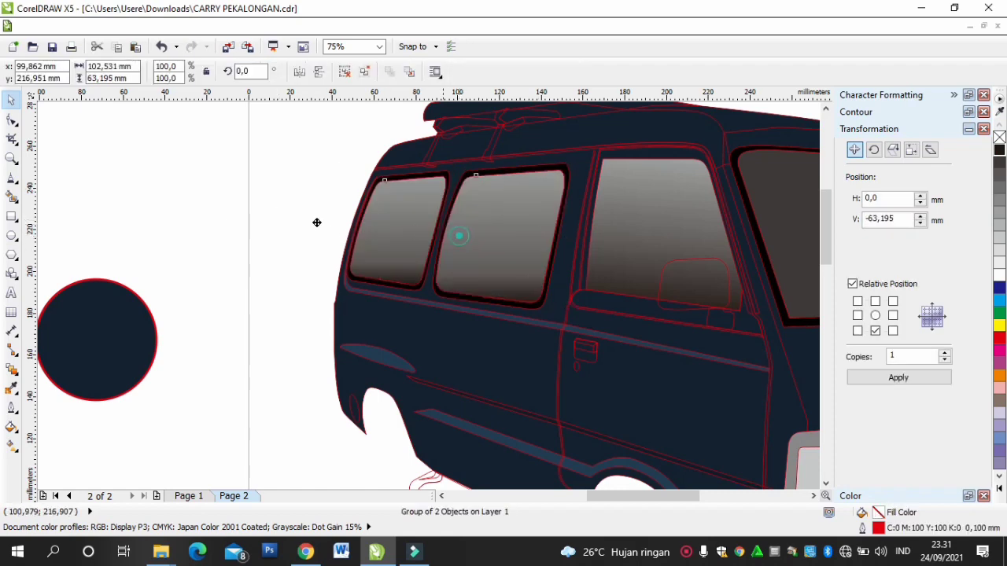
Step: Move the grouped gradient glass off the van onto the empty canvas beside it and select the four small window handles
{"action": "left_click_drag", "start_coordinate": [317, 223], "coordinate": [157, 223]}
{"action": "left_click", "coordinate": [320, 274]}
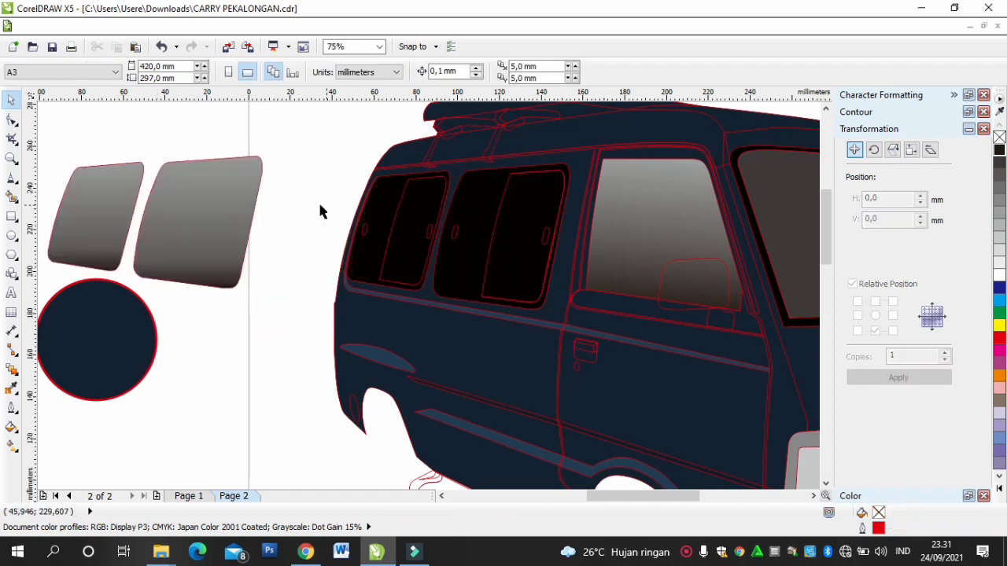
{"action": "left_click_drag", "start_coordinate": [321, 207], "coordinate": [384, 241]}
{"action": "left_click_drag", "start_coordinate": [561, 267], "coordinate": [560, 267]}
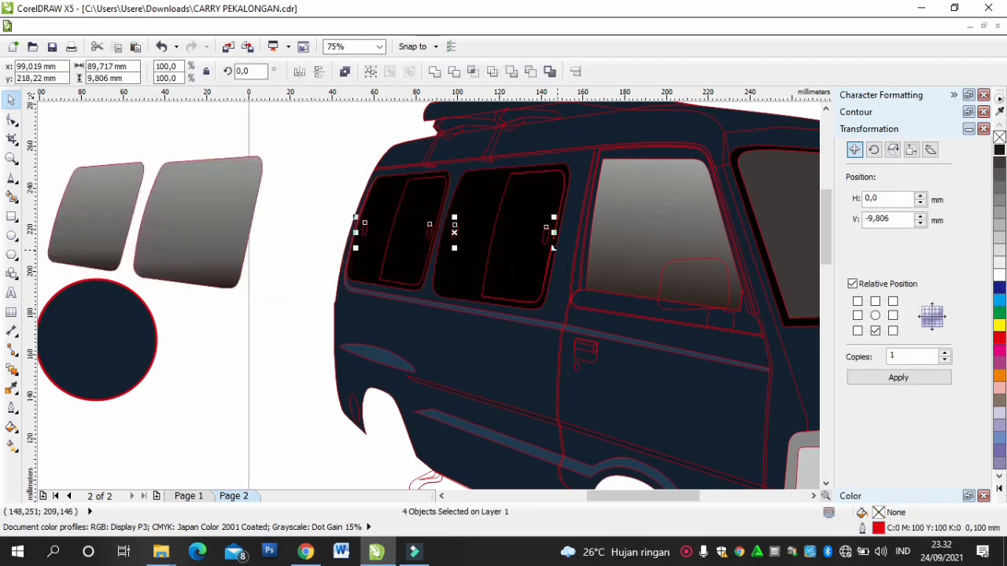
Step: Duplicate the sliding-pane outlines of both rear side windows once, offset 63.281 mm straight down
{"action": "left_click", "coordinate": [407, 180]}
{"action": "left_click", "coordinate": [510, 177], "text": "shift"}
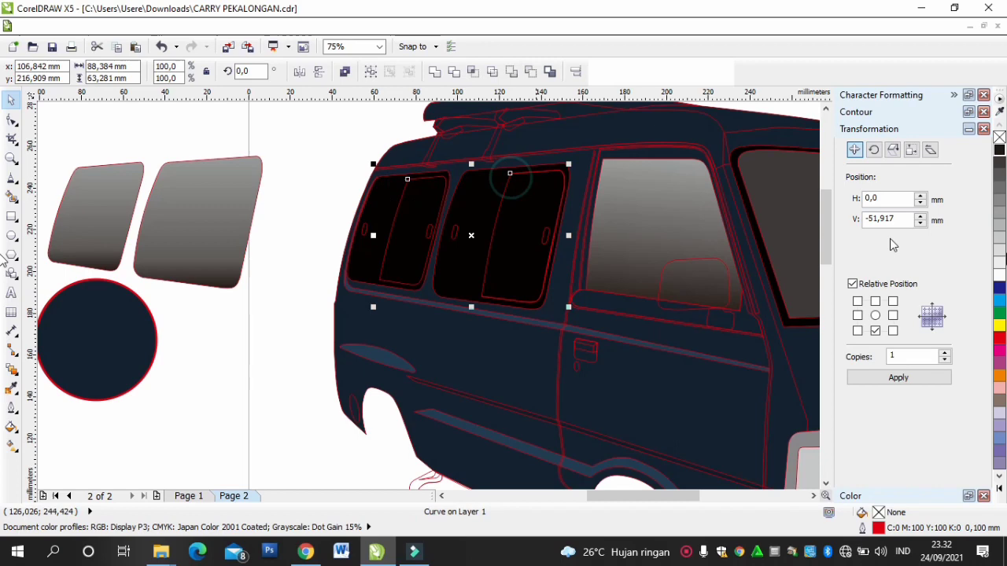
{"action": "left_click", "coordinate": [911, 381]}
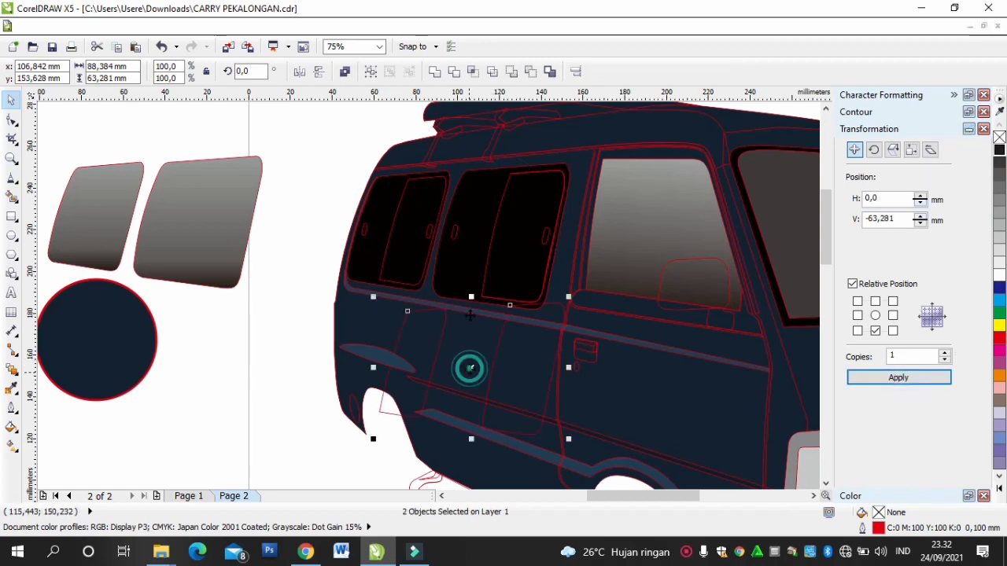
Step: Undo the duplication of the sliding-pane outlines, keeping the grouped gradient glass on the empty canvas beside the van
{"action": "left_click_drag", "start_coordinate": [471, 367], "coordinate": [311, 342]}
{"action": "key", "text": "ctrl+z"}
{"action": "key", "text": "ctrl+z"}
{"action": "key", "text": "ctrl+z"}
{"action": "key", "text": "ctrl+z"}
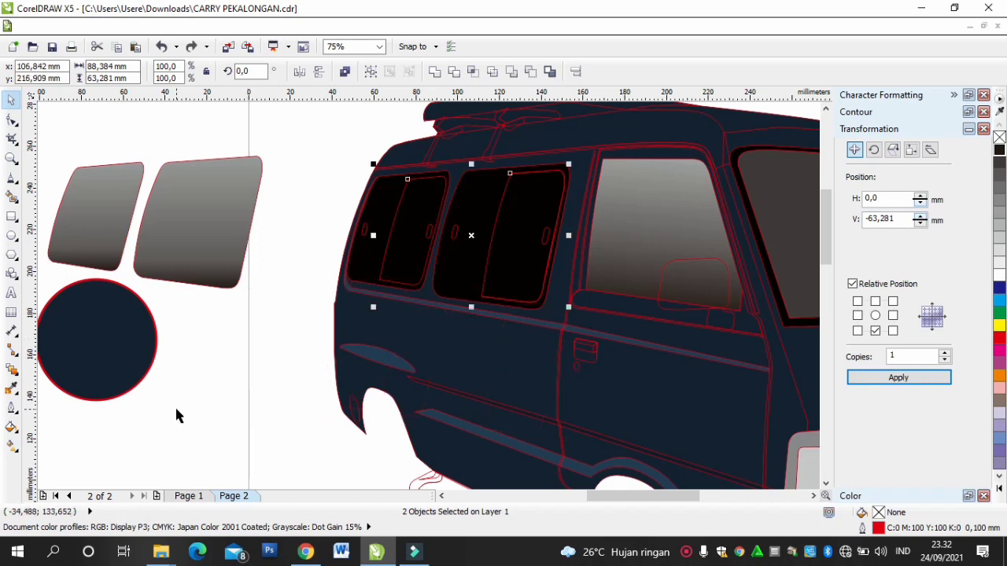
{"action": "key", "text": "ctrl+z"}
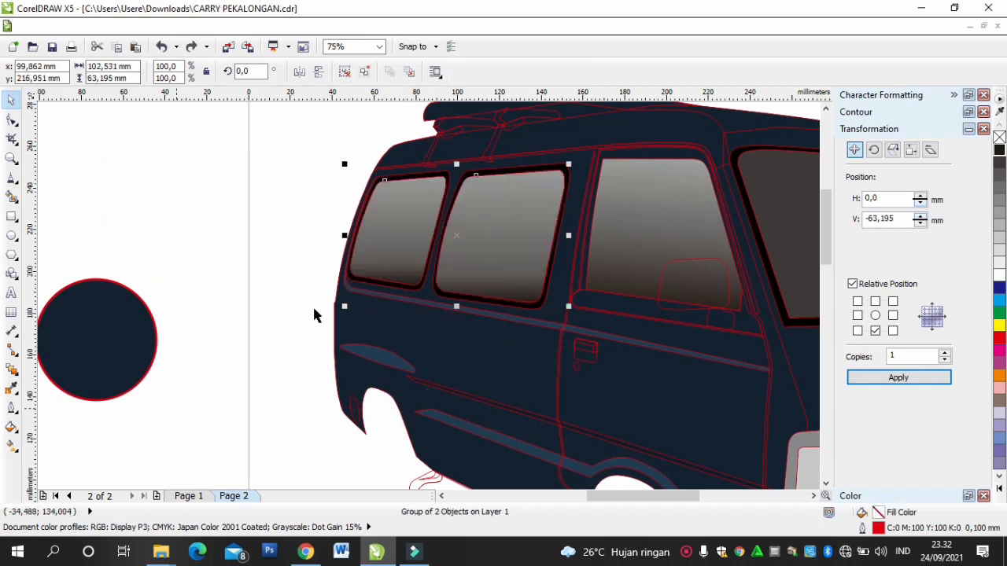
{"action": "left_click", "coordinate": [191, 47]}
Step: Select the four small window handles on both rear side windows and group them
{"action": "left_click", "coordinate": [315, 211]}
{"action": "left_click", "coordinate": [364, 229]}
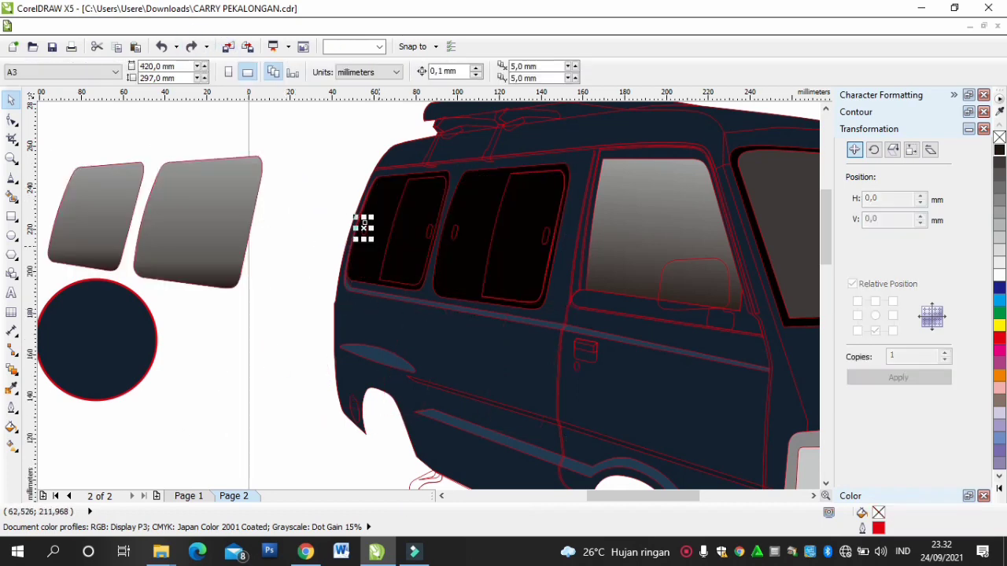
{"action": "left_click", "coordinate": [430, 229], "text": "shift"}
{"action": "left_click", "coordinate": [454, 226], "text": "shift"}
{"action": "left_click", "coordinate": [548, 236], "text": "shift"}
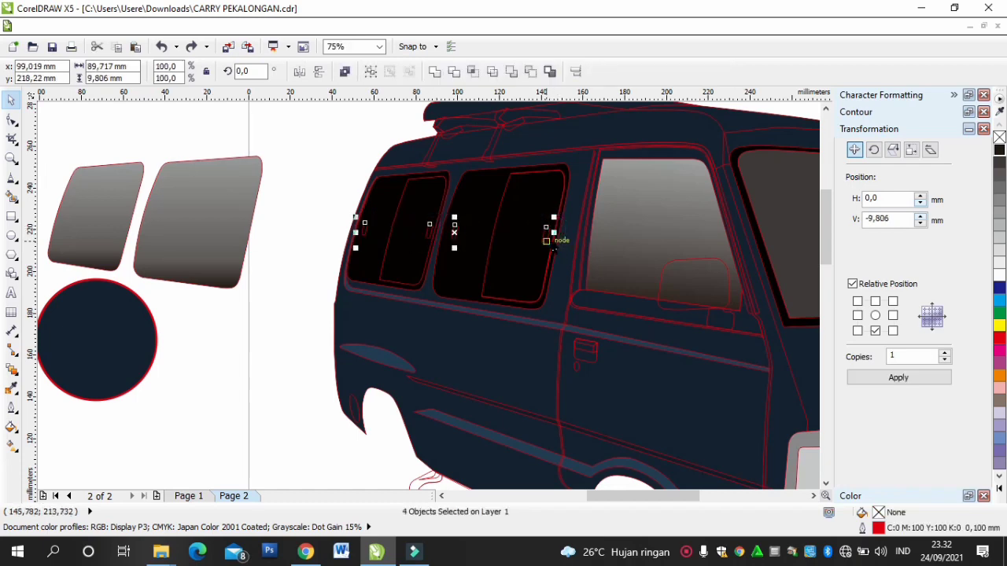
{"action": "key", "text": "ctrl+g"}
Step: Try the grouped gradient glass over both rear side windows and off the van again, undoing the last move
{"action": "left_click", "coordinate": [317, 222]}
{"action": "left_click_drag", "start_coordinate": [189, 225], "coordinate": [492, 242]}
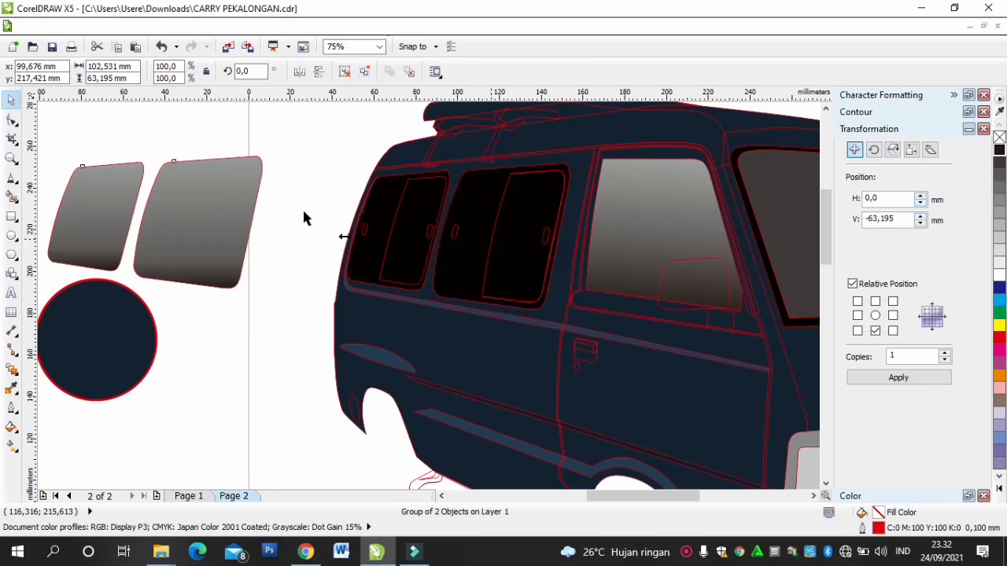
{"action": "left_click_drag", "start_coordinate": [394, 240], "coordinate": [394, 241]}
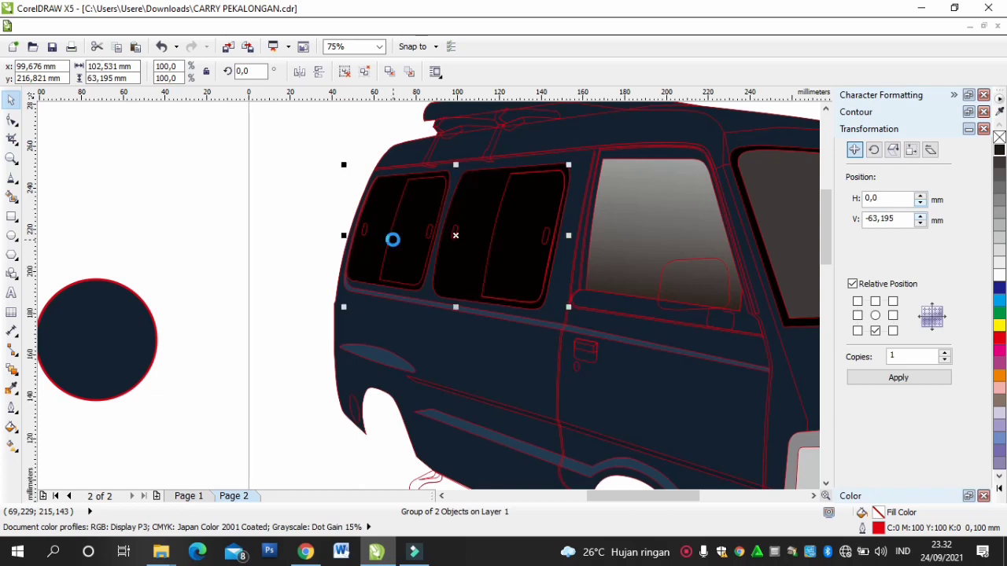
{"action": "key", "text": "ctrl+z"}
{"action": "left_click_drag", "start_coordinate": [461, 234], "coordinate": [192, 200]}
{"action": "left_click", "coordinate": [348, 154]}
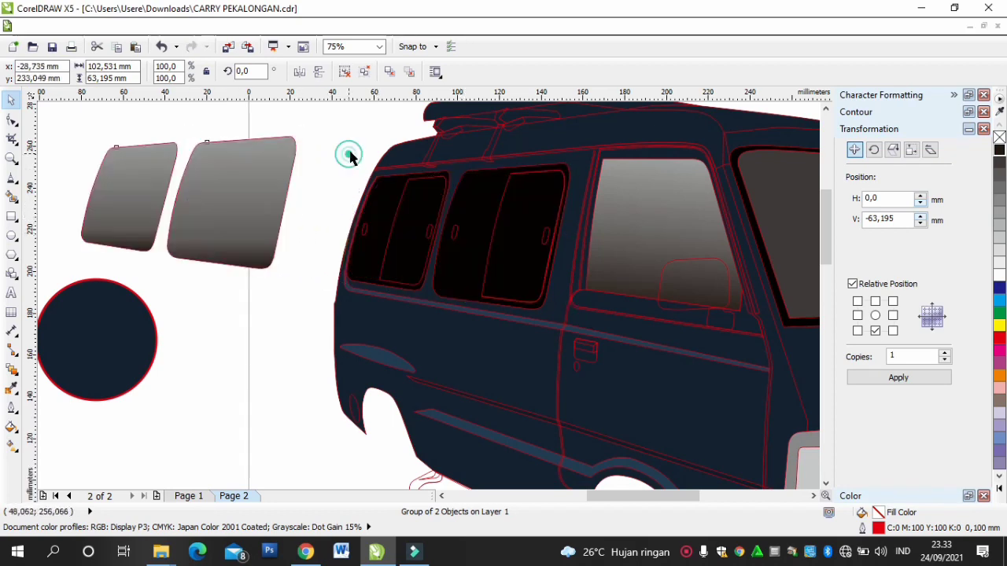
{"action": "left_click", "coordinate": [160, 46]}
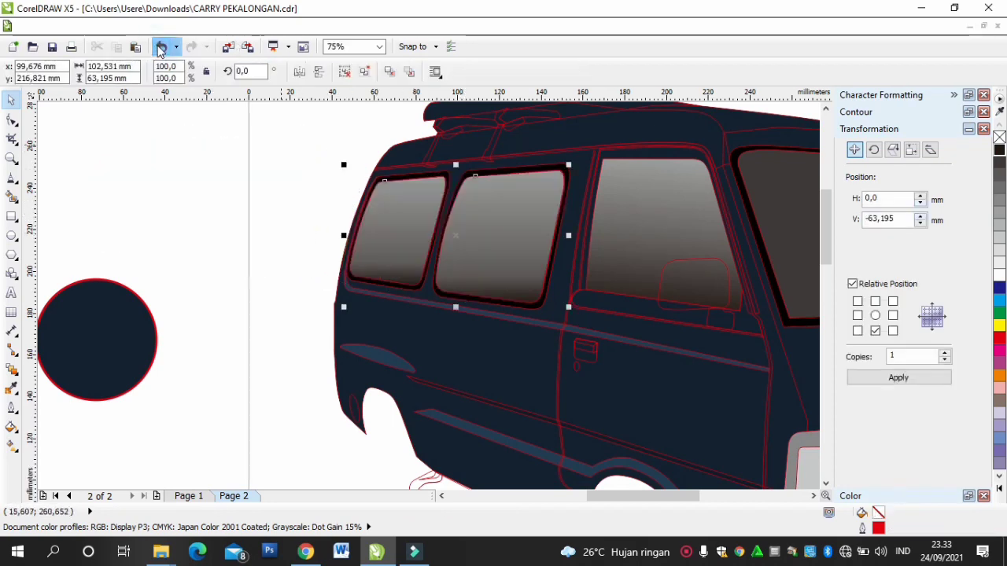
{"action": "left_click", "coordinate": [160, 47]}
{"action": "left_click", "coordinate": [162, 46]}
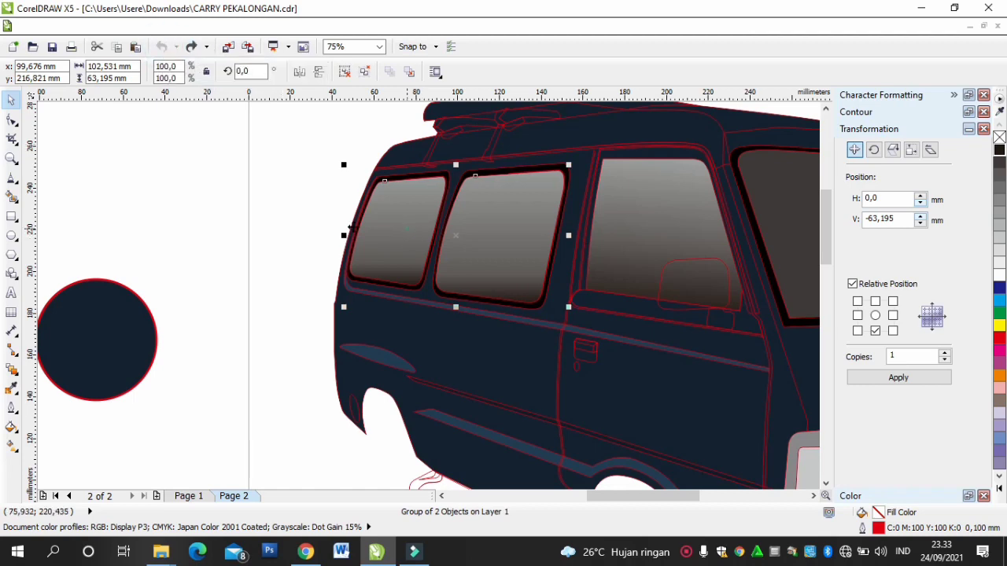
Step: Move the grouped gradient glass off the van onto the empty canvas above the dark blue circle
{"action": "left_click_drag", "start_coordinate": [352, 229], "coordinate": [36, 174]}
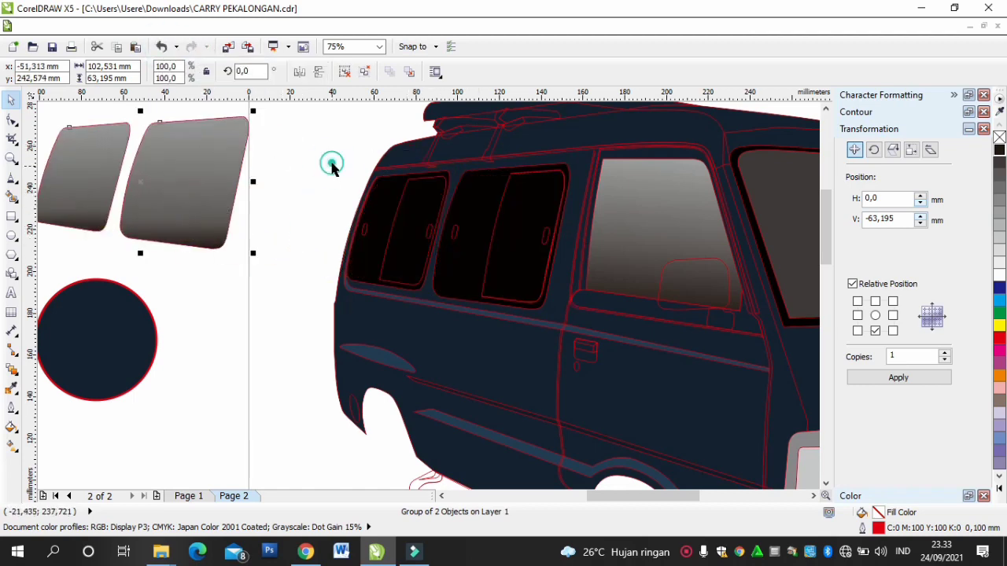
{"action": "left_click", "coordinate": [332, 163]}
{"action": "scroll", "coordinate": [331, 163], "scroll_direction": "down", "scroll_amount": 1}
{"action": "scroll", "coordinate": [150, 209], "scroll_direction": "up", "scroll_amount": 1}
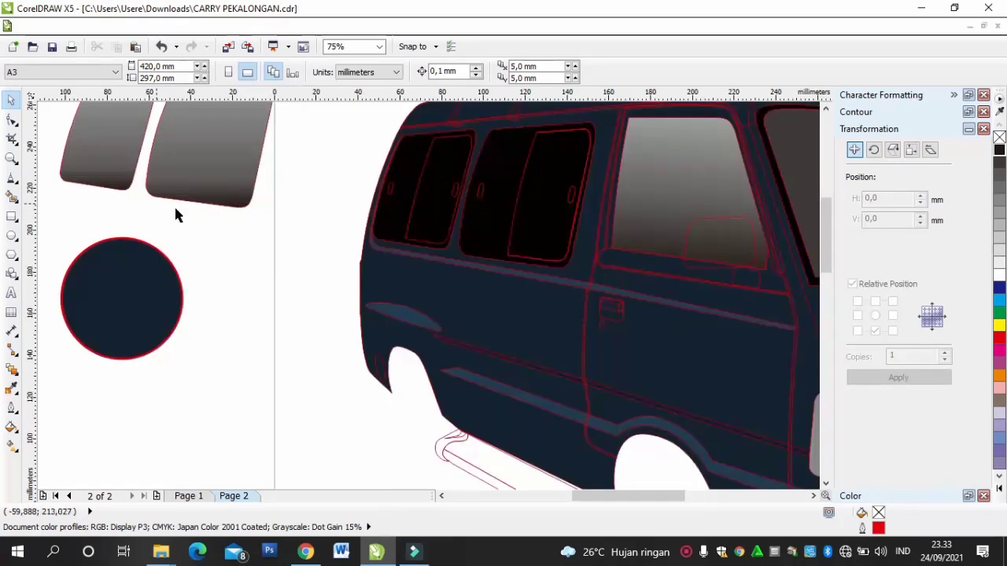
{"action": "scroll", "coordinate": [834, 118], "scroll_direction": "up", "scroll_amount": 2}
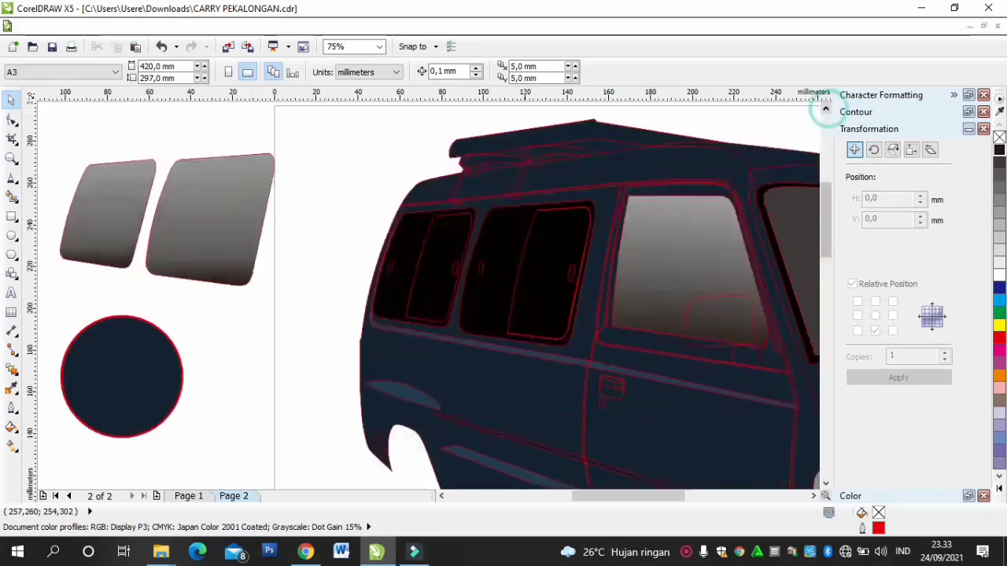
Step: Move the handle group and the sliding-pane outlines of both rear side windows onto the gradient glass beside the van
{"action": "left_click", "coordinate": [427, 234]}
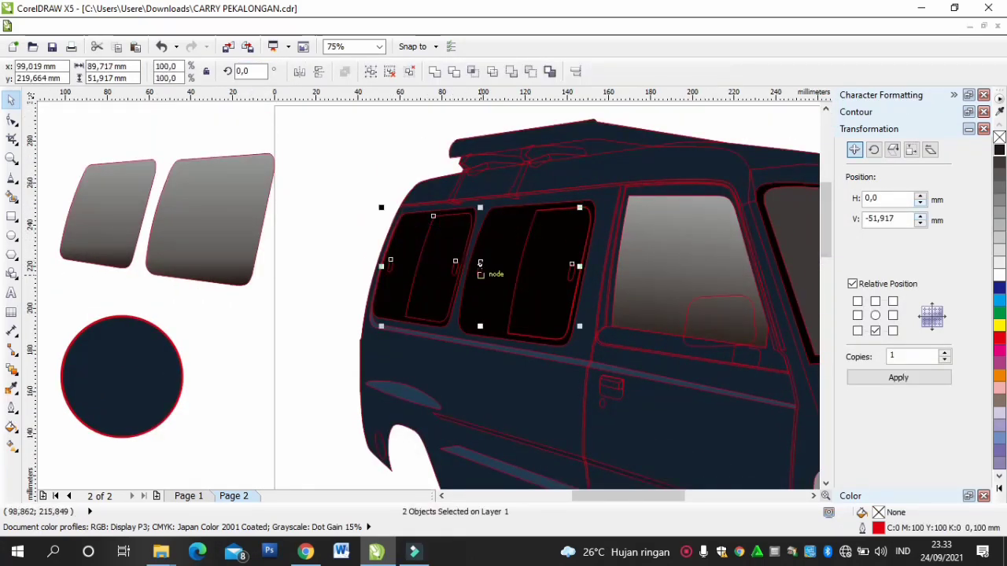
{"action": "left_click_drag", "start_coordinate": [480, 263], "coordinate": [162, 198]}
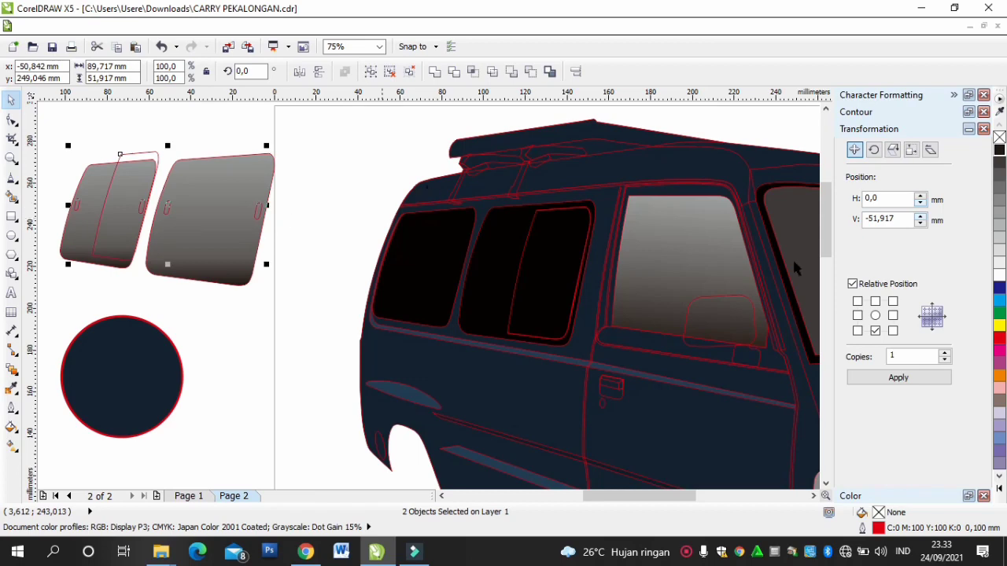
{"action": "left_click", "coordinate": [537, 211]}
{"action": "left_click_drag", "start_coordinate": [550, 273], "coordinate": [235, 224]}
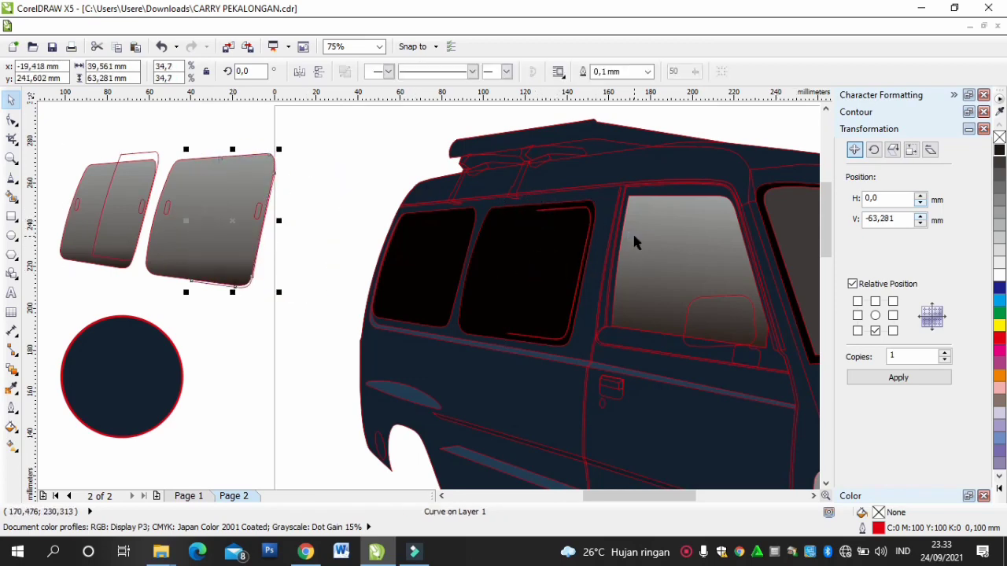
Step: Nudge the larger window's sliding-pane outline 0.3 mm left and 1 mm up to fit its gradient glass
{"action": "key", "text": "Left"}
{"action": "key", "text": "Left"}
{"action": "key", "text": "Left"}
{"action": "key", "text": "Up"}
{"action": "key", "text": "Up"}
{"action": "key", "text": "Up"}
{"action": "key", "text": "Up"}
{"action": "key", "text": "Up"}
{"action": "key", "text": "Up"}
{"action": "key", "text": "Up"}
{"action": "key", "text": "Up"}
{"action": "key", "text": "Up"}
{"action": "key", "text": "Up"}
{"action": "key", "text": "Up"}
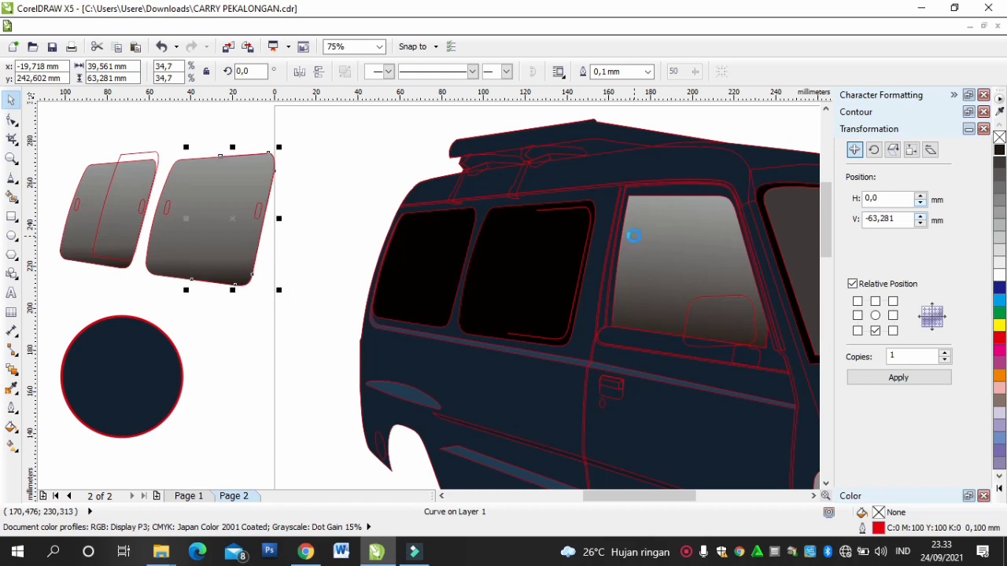
{"action": "left_click", "coordinate": [339, 168]}
Step: Fit the smaller window's sliding-pane outline onto its gradient glass and group both glass panes with their outlines and handles
{"action": "left_click", "coordinate": [139, 162]}
{"action": "scroll", "coordinate": [140, 162], "scroll_direction": "up", "scroll_amount": 2}
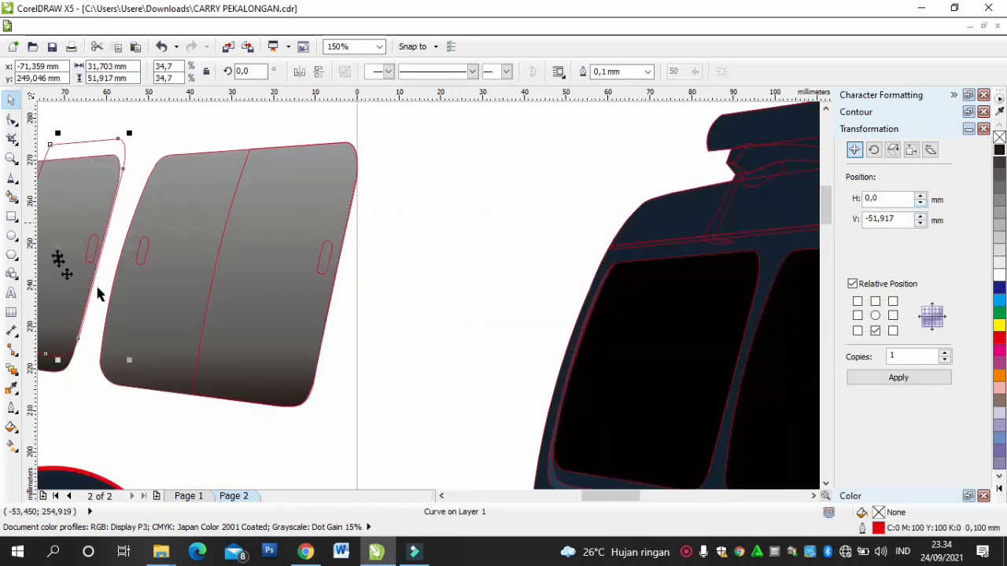
{"action": "left_click_drag", "start_coordinate": [97, 294], "coordinate": [95, 271]}
{"action": "left_click", "coordinate": [480, 225]}
{"action": "scroll", "coordinate": [461, 244], "scroll_direction": "down", "scroll_amount": 2}
{"action": "left_click_drag", "start_coordinate": [412, 129], "coordinate": [92, 333]}
{"action": "key", "text": "ctrl+g"}
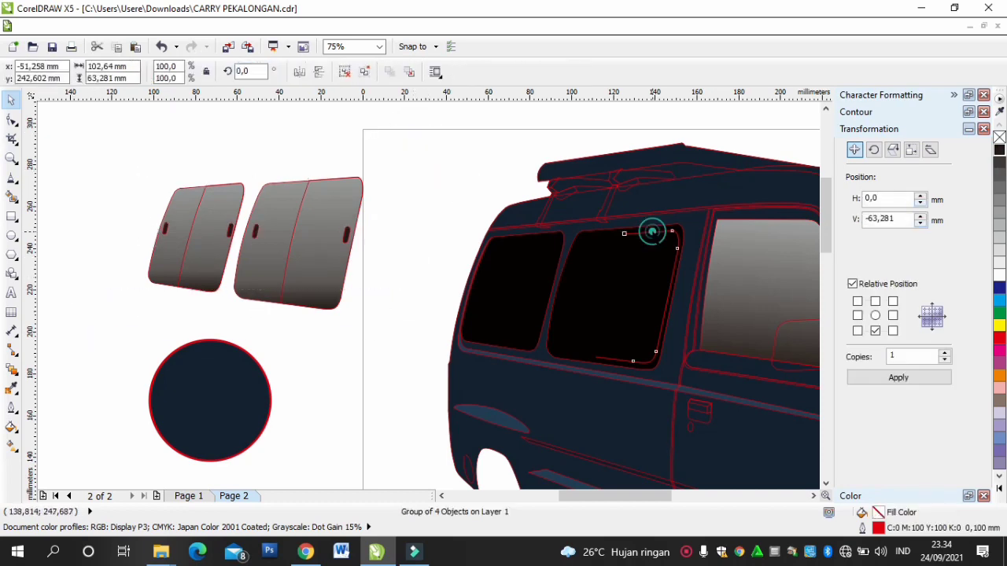
Step: Delete the leftover pane outlines on the van's larger black rear side window
{"action": "left_click", "coordinate": [661, 219]}
{"action": "key", "text": "Delete"}
{"action": "left_click", "coordinate": [647, 234]}
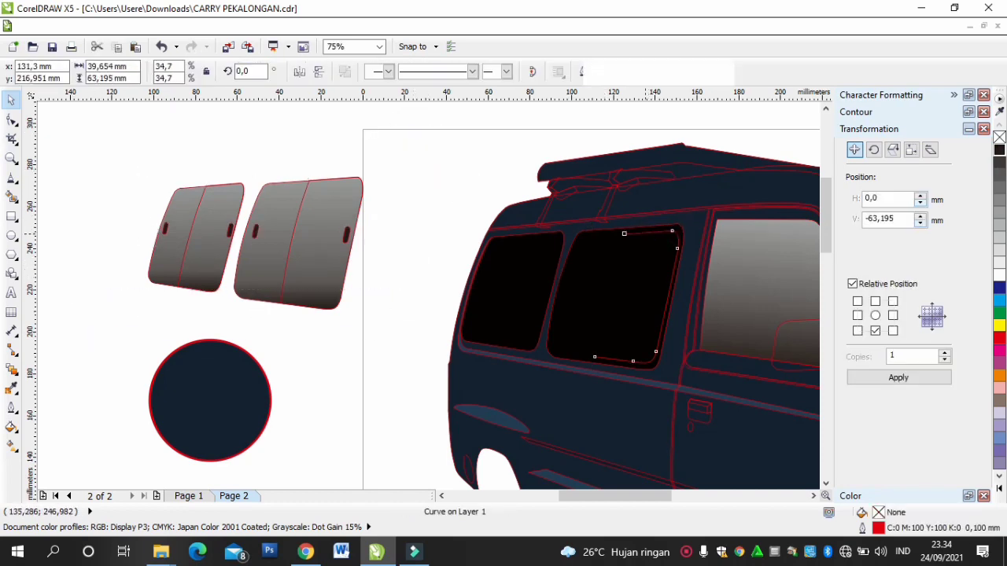
{"action": "key", "text": "Delete"}
Step: Move the grouped glass, outlines and handles back into the two black rear side window frames
{"action": "left_click_drag", "start_coordinate": [266, 277], "coordinate": [652, 293]}
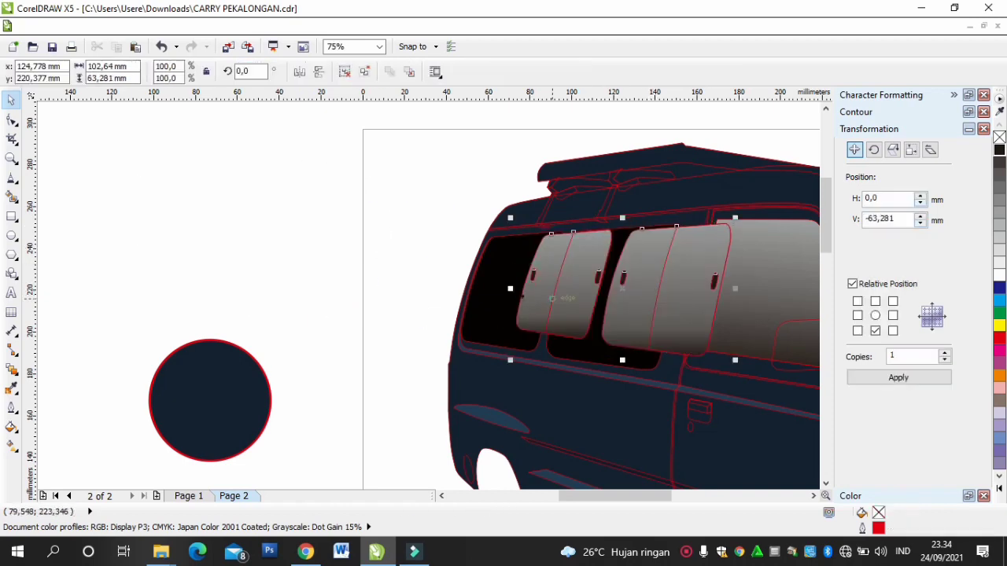
{"action": "left_click_drag", "start_coordinate": [552, 294], "coordinate": [500, 305]}
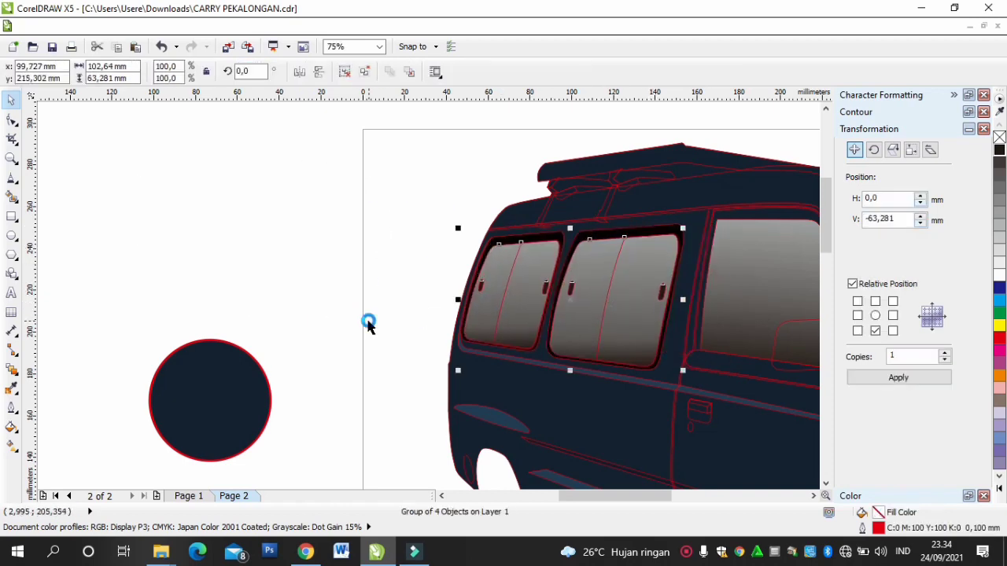
{"action": "left_click", "coordinate": [348, 142]}
Step: Fill the roof rack panel and the two bracket groups beneath it with black
{"action": "left_click", "coordinate": [604, 168]}
{"action": "left_click", "coordinate": [997, 151]}
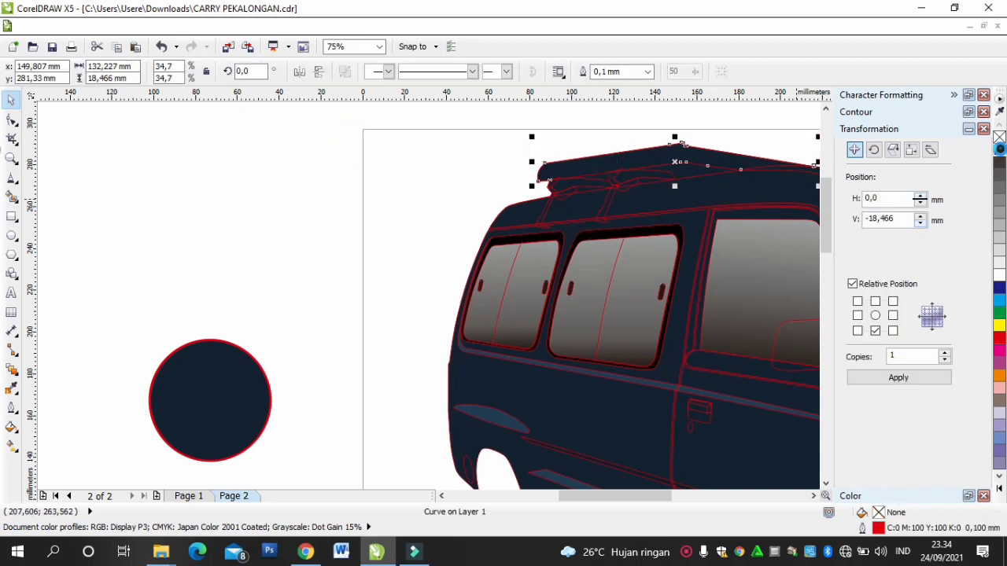
{"action": "left_click", "coordinate": [572, 183]}
{"action": "left_click", "coordinate": [996, 153]}
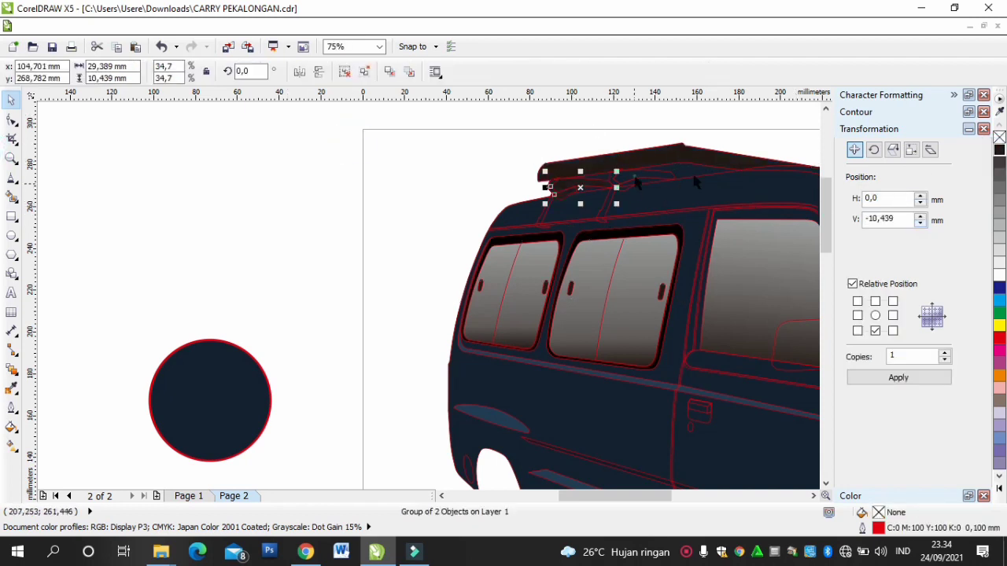
{"action": "left_click", "coordinate": [636, 178]}
{"action": "left_click", "coordinate": [998, 151]}
Step: Fill the front roof rack strut with 40% black and the rear strut with 60% black
{"action": "left_click", "coordinate": [606, 205]}
{"action": "left_click", "coordinate": [1003, 236]}
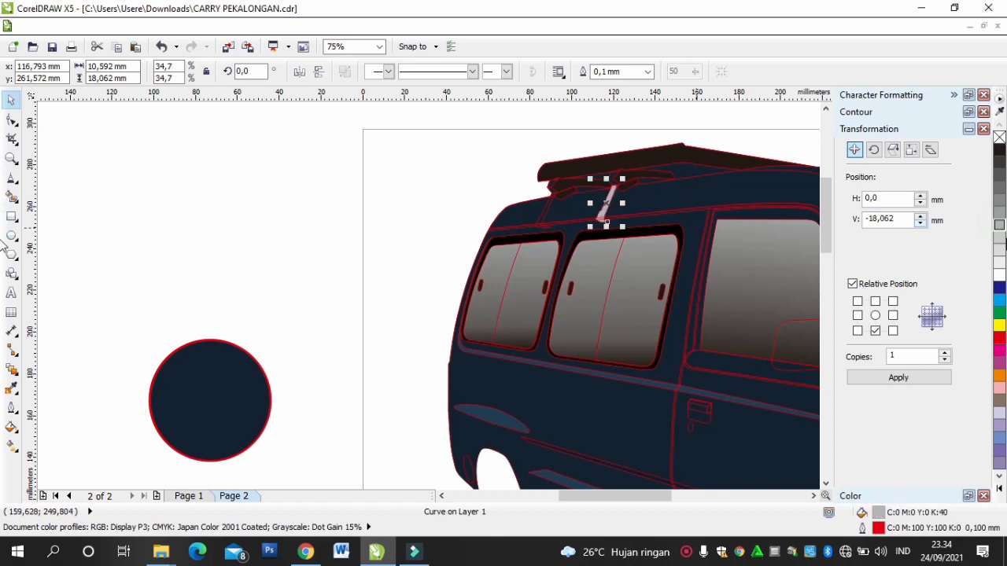
{"action": "left_click", "coordinate": [543, 210]}
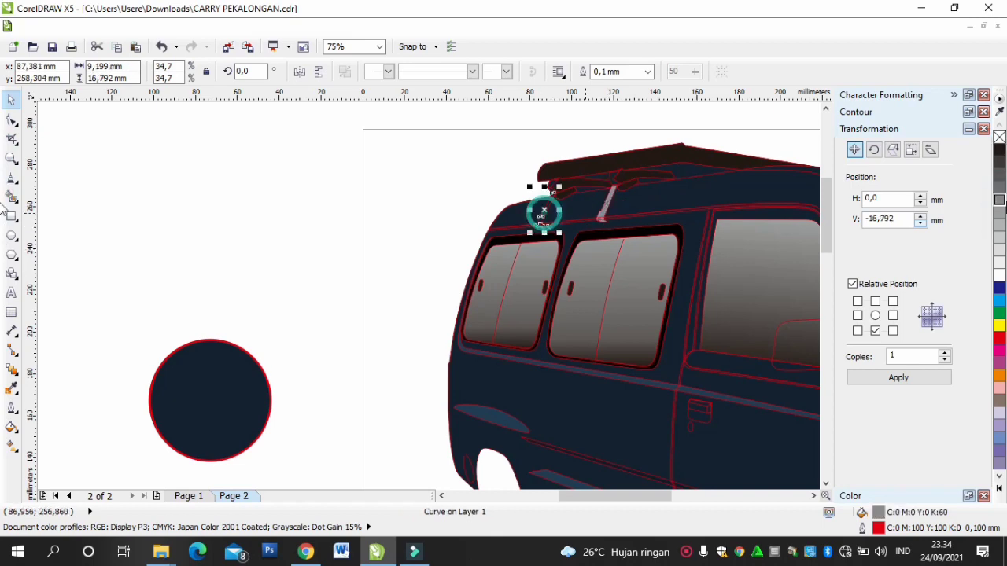
{"action": "left_click", "coordinate": [999, 201]}
{"action": "left_click", "coordinate": [283, 273]}
{"action": "scroll", "coordinate": [282, 273], "scroll_direction": "down", "scroll_amount": 2}
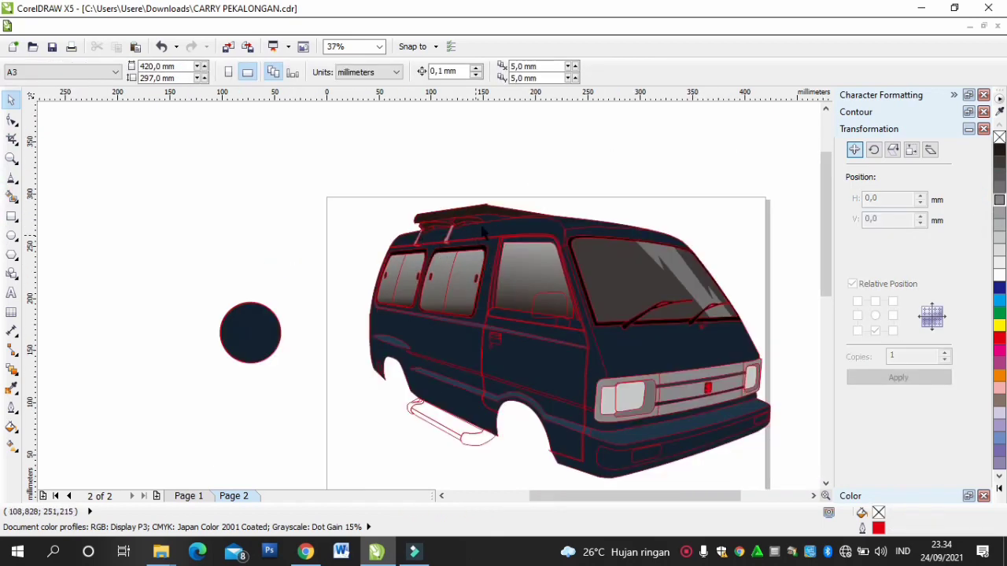
Step: Examine the curve nodes of the roof rack panel and the roof side shape
{"action": "scroll", "coordinate": [481, 225], "scroll_direction": "up", "scroll_amount": 2}
{"action": "scroll", "coordinate": [497, 195], "scroll_direction": "up", "scroll_amount": 2}
{"action": "left_click", "coordinate": [521, 193]}
{"action": "key", "text": "F10"}
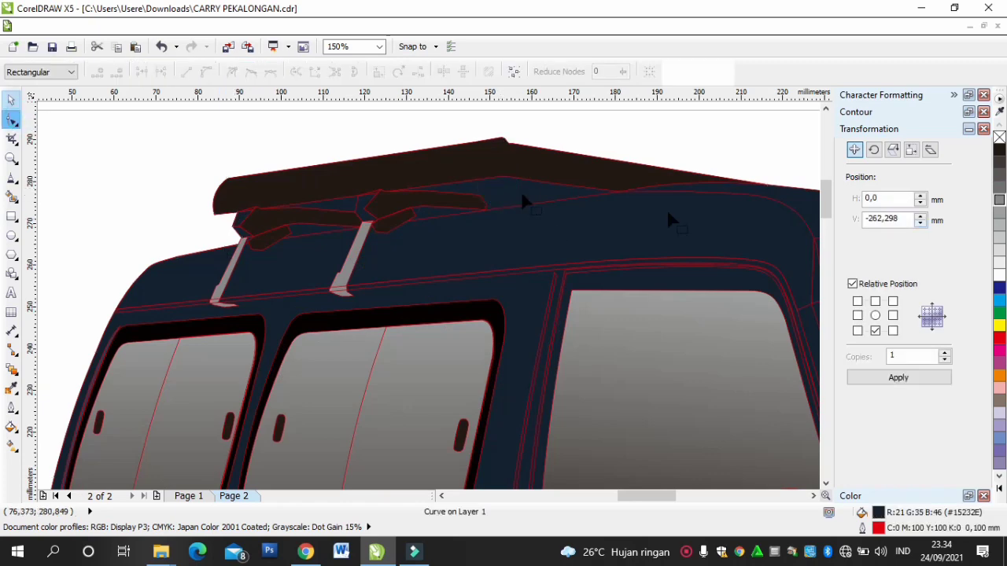
{"action": "left_click", "coordinate": [505, 178]}
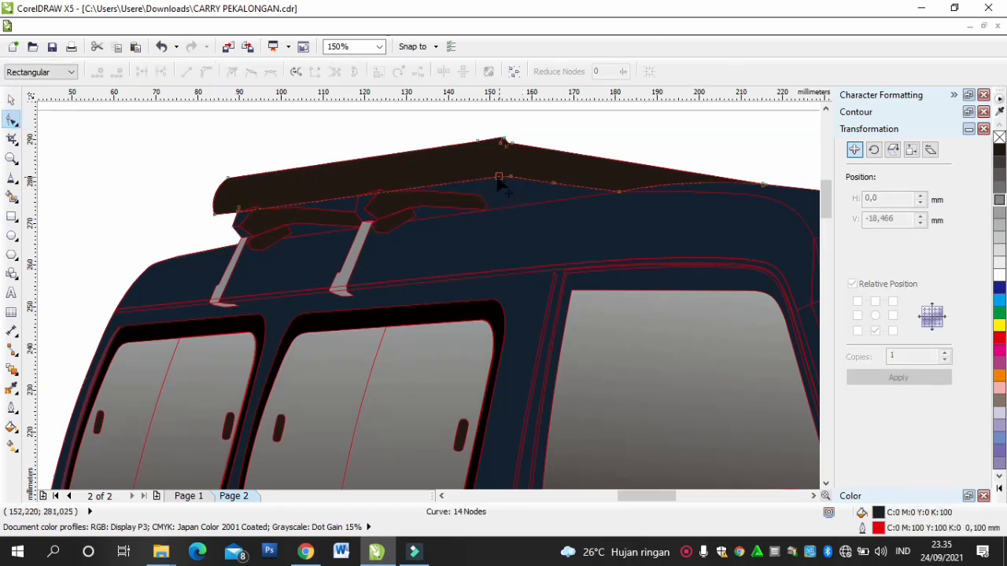
{"action": "left_click", "coordinate": [506, 227]}
{"action": "left_click", "coordinate": [146, 160]}
{"action": "scroll", "coordinate": [176, 208], "scroll_direction": "down", "scroll_amount": 2}
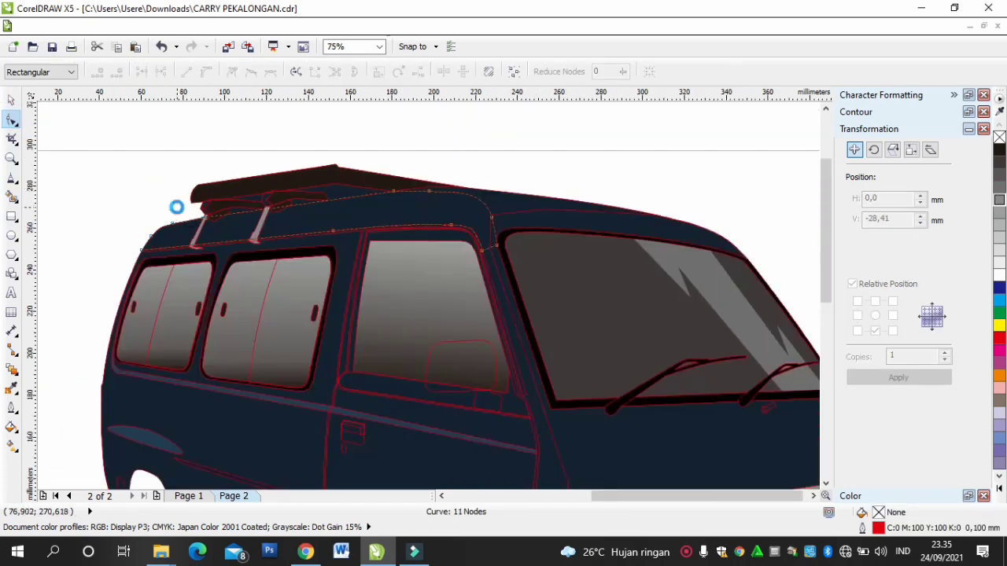
Step: Fill the small oval door lock below the front door handle with very light grey and select the handle's outer shape
{"action": "left_click", "coordinate": [656, 277]}
{"action": "scroll", "coordinate": [292, 339], "scroll_direction": "up", "scroll_amount": 1}
{"action": "scroll", "coordinate": [275, 313], "scroll_direction": "up", "scroll_amount": 2}
{"action": "left_click", "coordinate": [170, 321]}
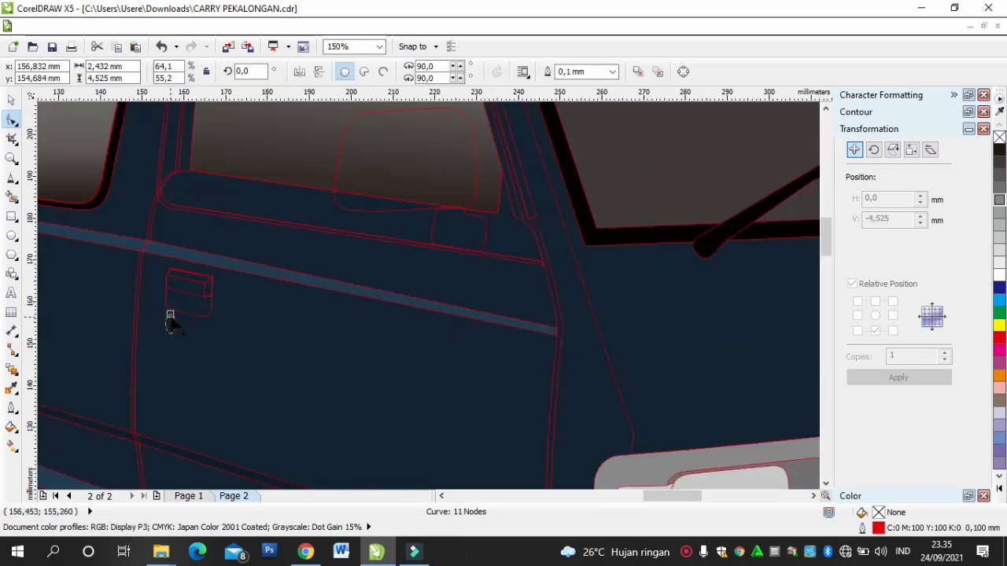
{"action": "left_click", "coordinate": [201, 317]}
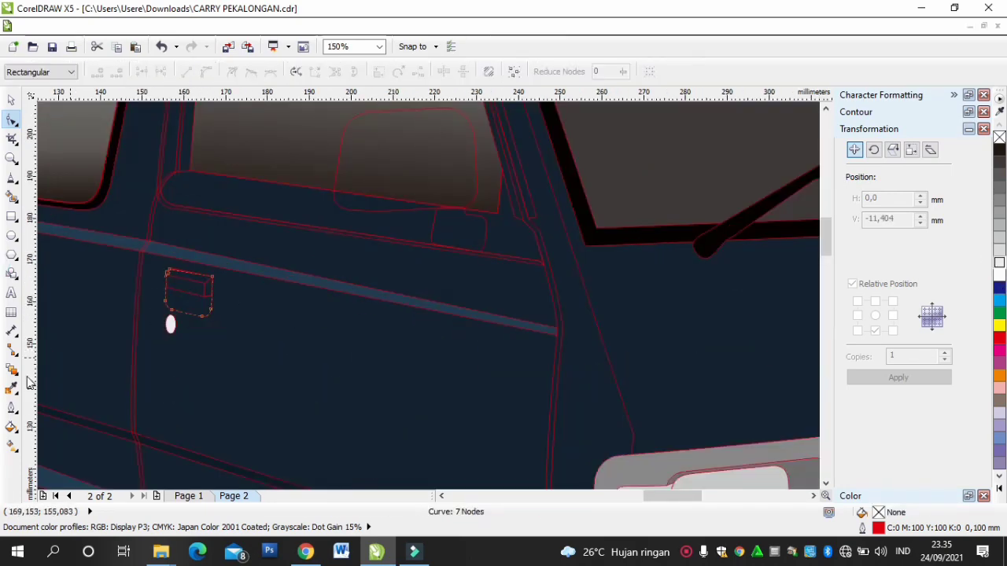
{"action": "left_click", "coordinate": [12, 293]}
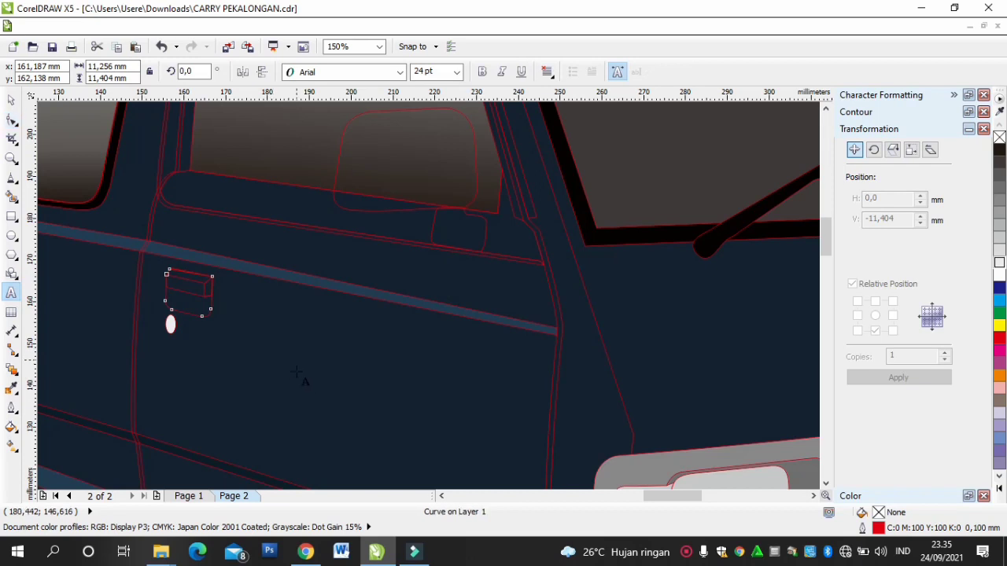
{"action": "left_click", "coordinate": [291, 381]}
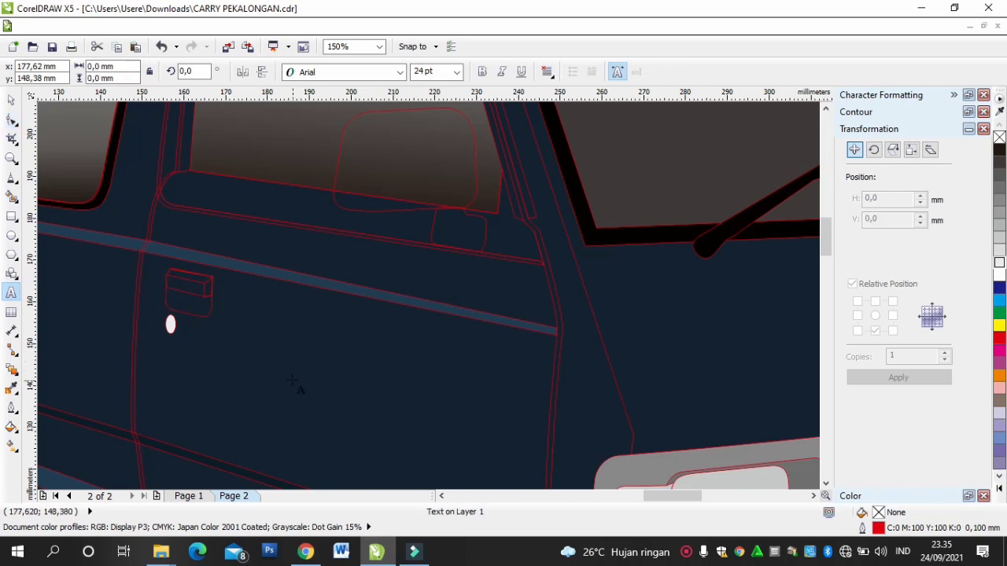
{"action": "left_click", "coordinate": [11, 100]}
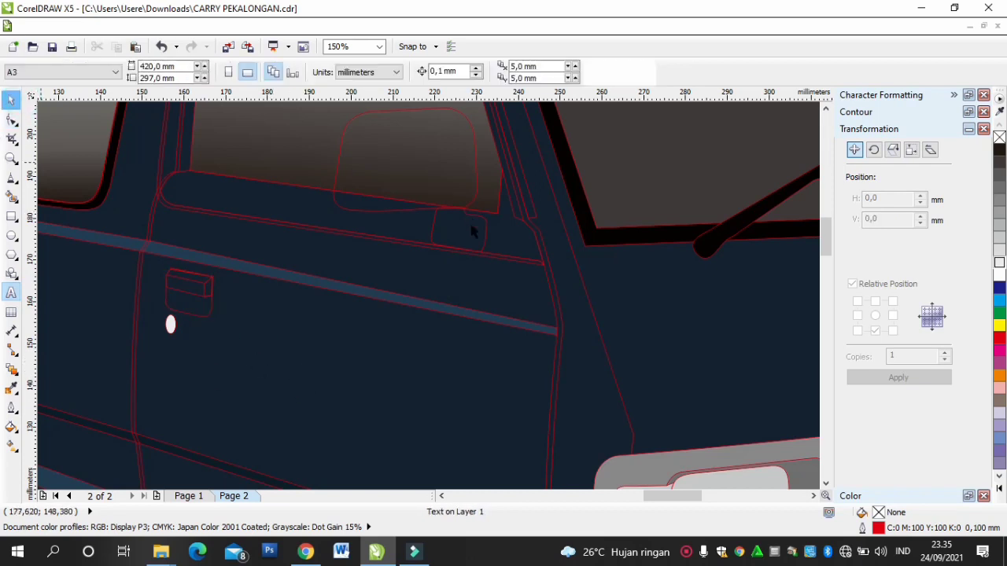
Step: Fill the side mirror's mounting base below the front door window with black
{"action": "left_click", "coordinate": [479, 213]}
{"action": "left_click", "coordinate": [999, 149]}
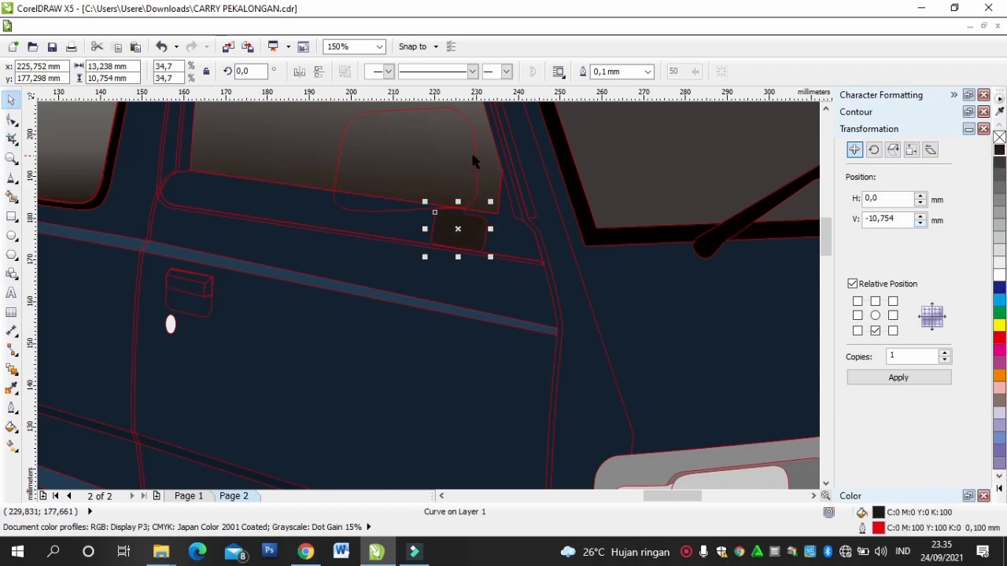
Step: Fill the side mirror's housing with 50% black and collapse the docked panels to widen the drawing area
{"action": "left_click", "coordinate": [472, 149]}
{"action": "left_click", "coordinate": [999, 212]}
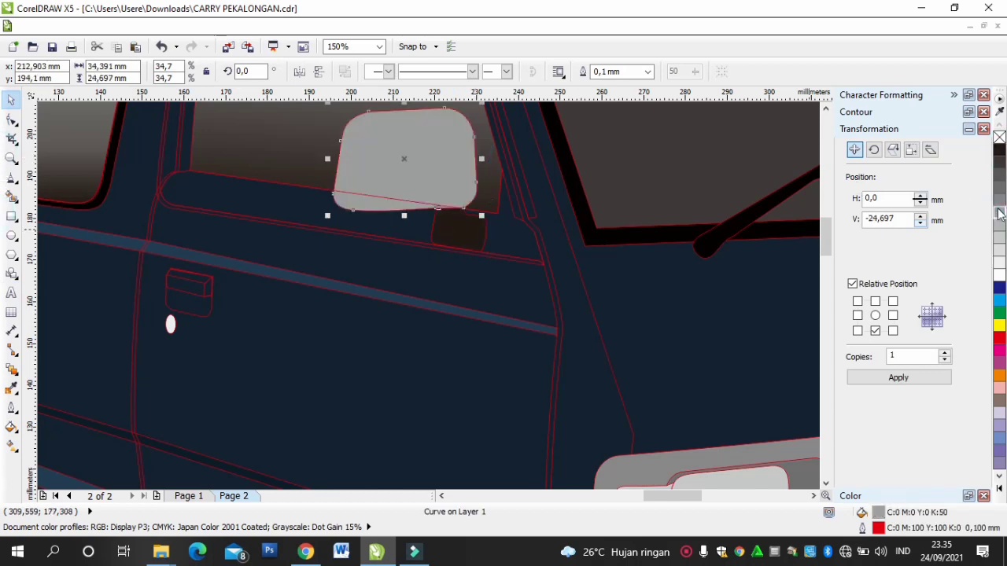
{"action": "left_click", "coordinate": [219, 183]}
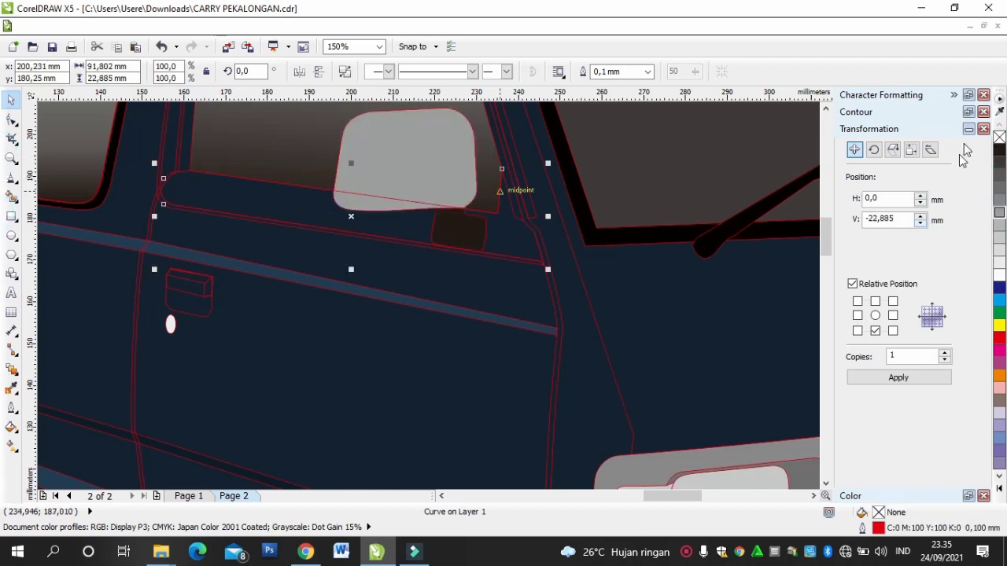
{"action": "left_click", "coordinate": [968, 129]}
{"action": "left_click", "coordinate": [968, 112]}
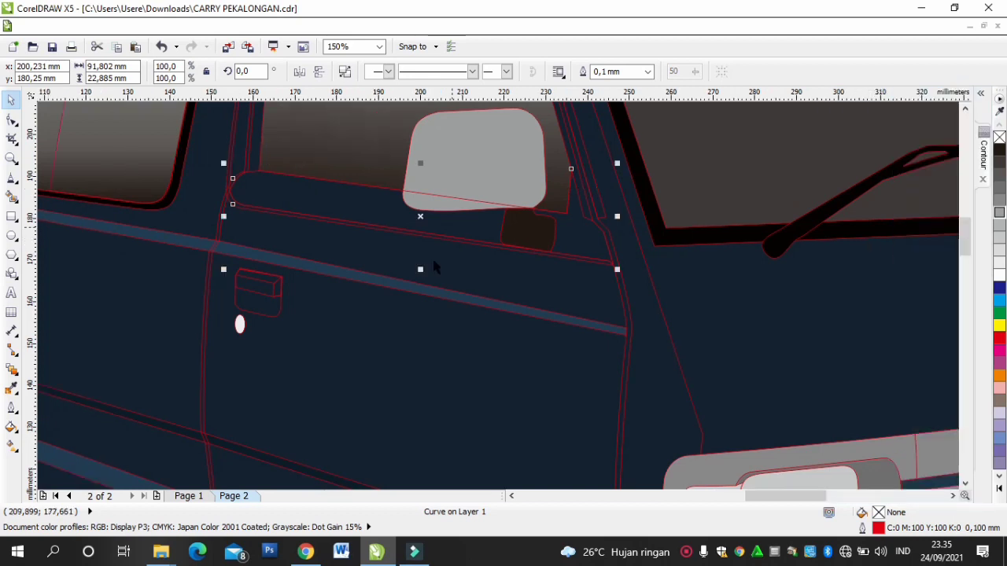
Step: Draw a curved highlight about 26 by 11 mm on the upper part of the mirror housing and fill it with 20% black
{"action": "key", "text": "F5"}
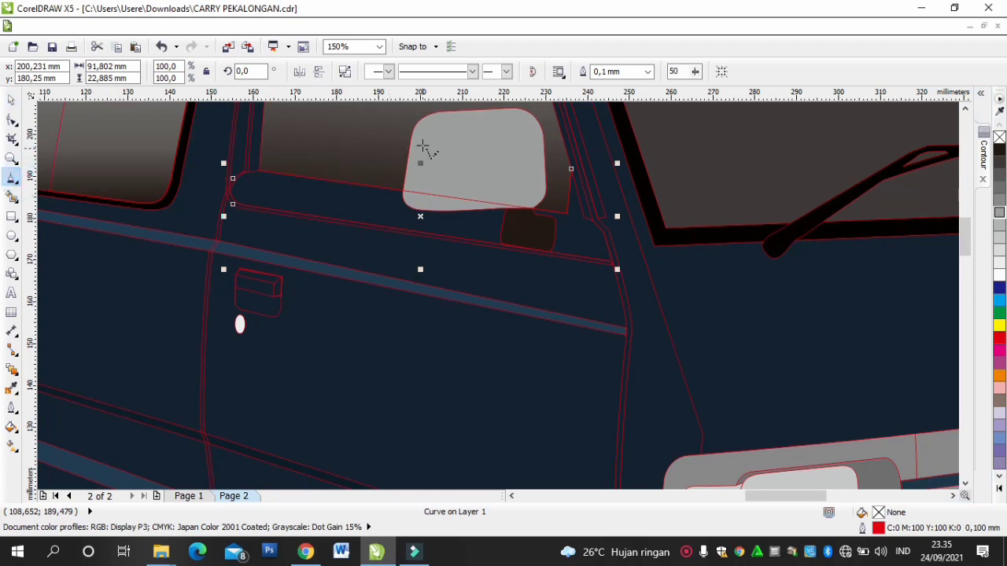
{"action": "mouse_move", "coordinate": [423, 147]}
{"action": "left_mouse_down"}
{"action": "mouse_move", "coordinate": [498, 117]}
{"action": "mouse_move", "coordinate": [531, 126]}
{"action": "mouse_move", "coordinate": [424, 148]}
{"action": "left_mouse_up"}
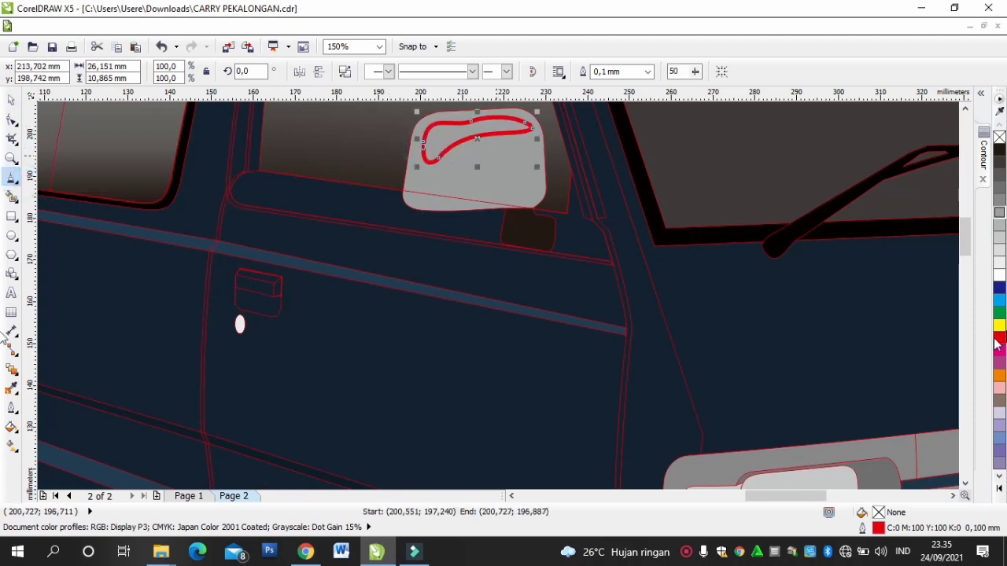
{"action": "scroll", "coordinate": [661, 229], "scroll_direction": "down", "scroll_amount": 2}
{"action": "scroll", "coordinate": [661, 230], "scroll_direction": "down", "scroll_amount": 1}
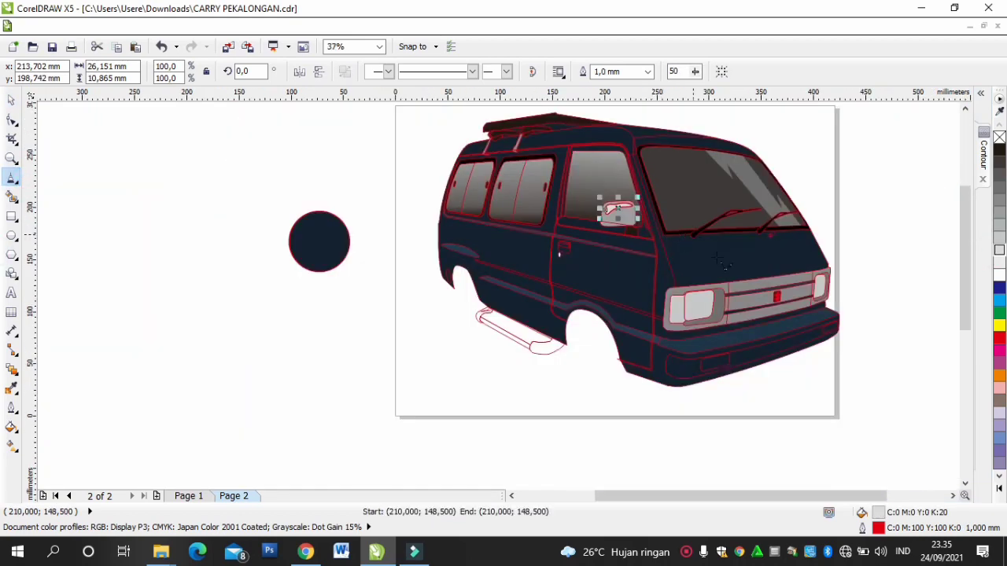
{"action": "left_click", "coordinate": [11, 101]}
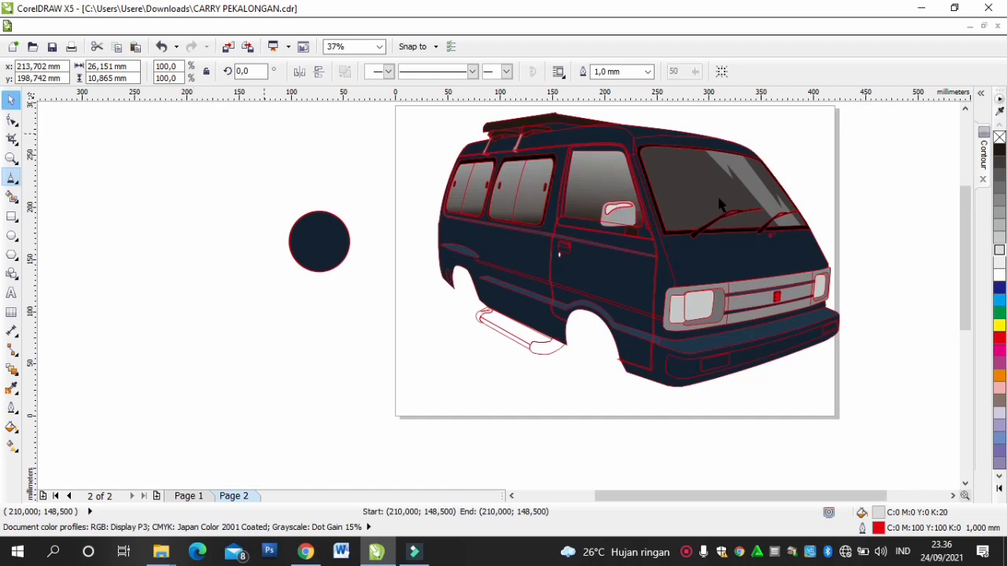
{"action": "left_click", "coordinate": [602, 168]}
{"action": "left_click", "coordinate": [13, 427]}
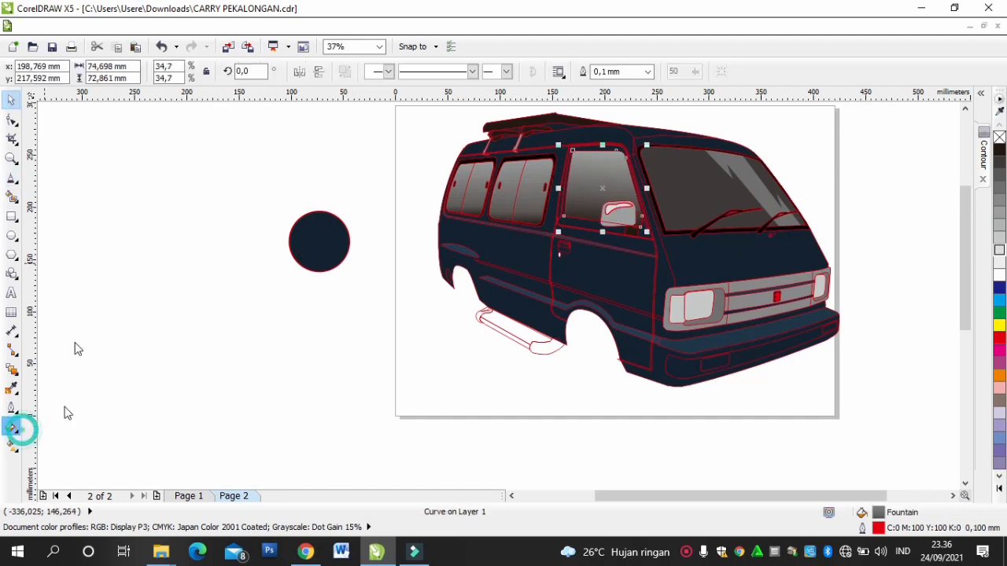
{"action": "left_click", "coordinate": [70, 330]}
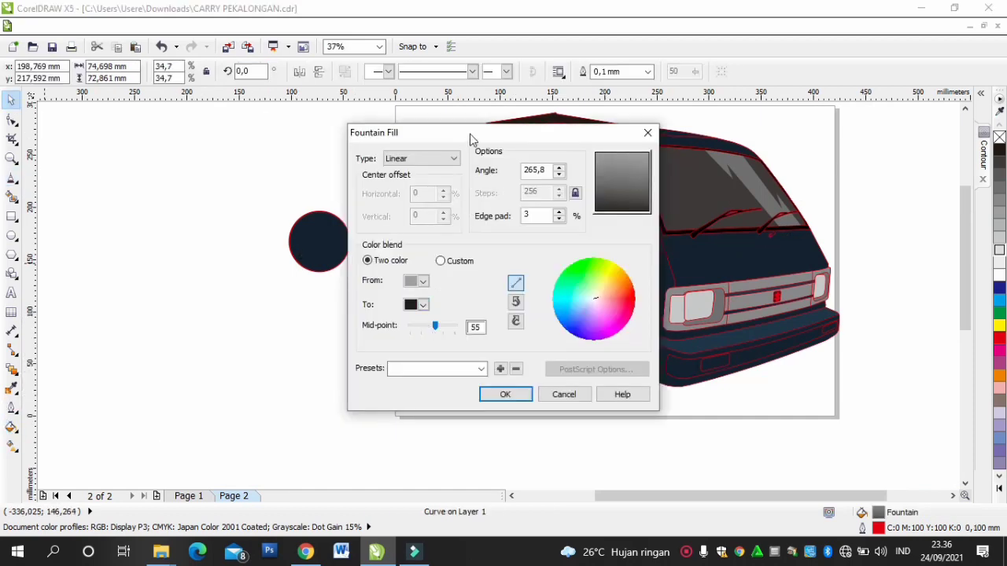
{"action": "left_click_drag", "start_coordinate": [471, 139], "coordinate": [180, 134]}
{"action": "left_click", "coordinate": [274, 387]}
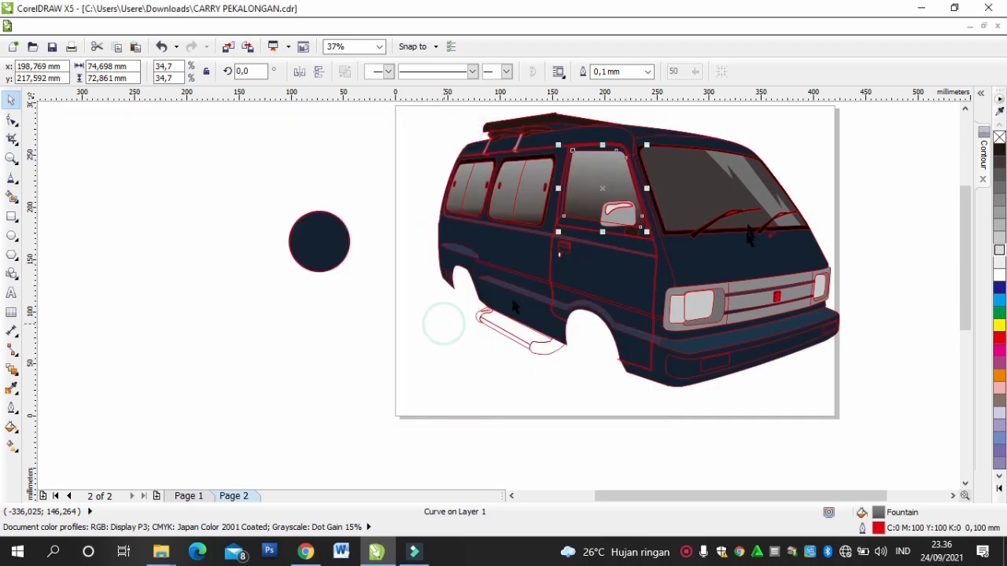
Step: Fill the van's front body panel around the windshield with the dark navy sampled from the bodywork, #15232E
{"action": "left_click", "coordinate": [866, 244]}
{"action": "scroll", "coordinate": [866, 245], "scroll_direction": "up", "scroll_amount": 2}
{"action": "left_click", "coordinate": [480, 260]}
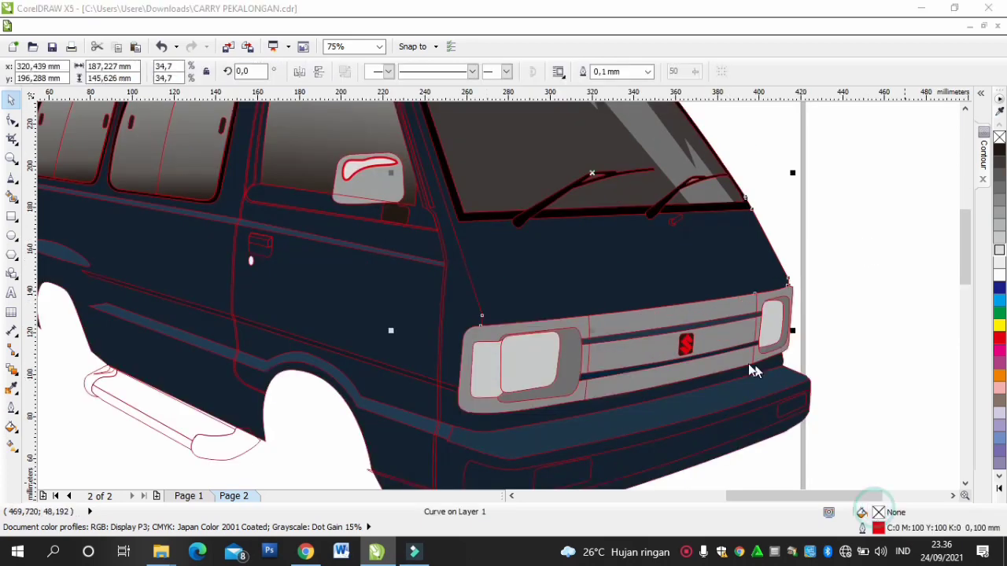
{"action": "key", "text": "shift+F11"}
{"action": "left_click", "coordinate": [756, 84]}
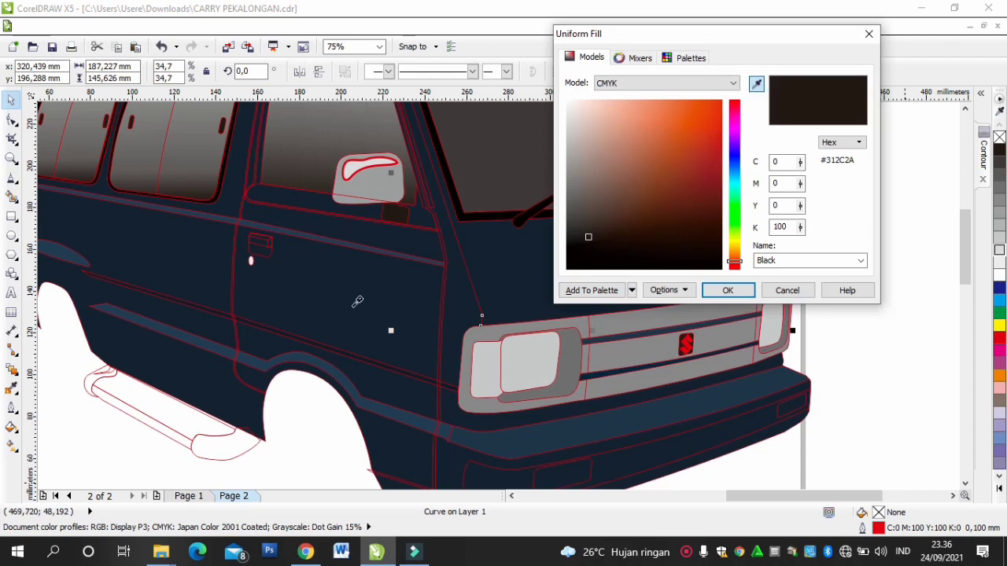
{"action": "left_click", "coordinate": [732, 292]}
{"action": "scroll", "coordinate": [854, 305], "scroll_direction": "down", "scroll_amount": 1}
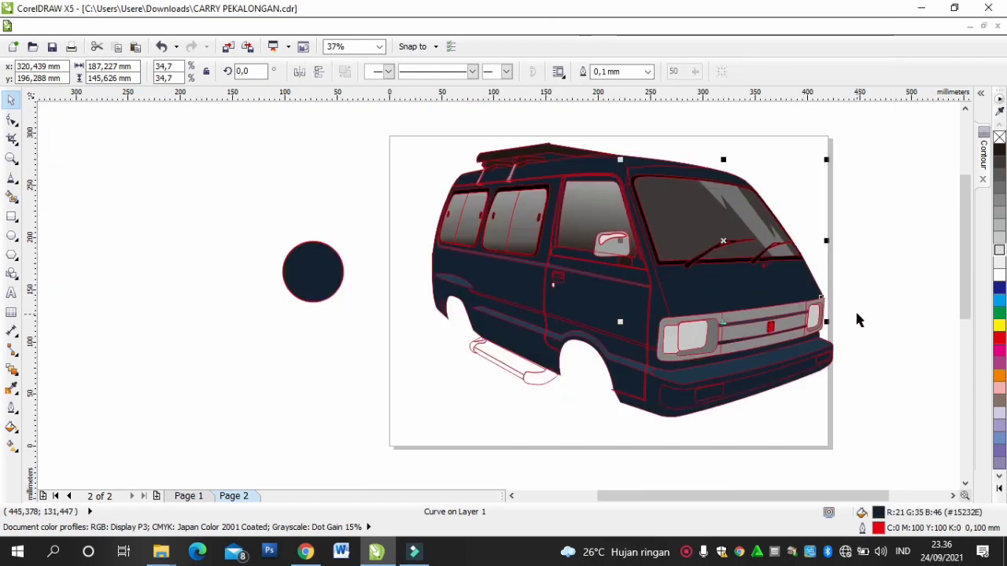
Step: Fill the front and rear end caps of the side step with black
{"action": "scroll", "coordinate": [522, 383], "scroll_direction": "up", "scroll_amount": 1}
{"action": "scroll", "coordinate": [526, 378], "scroll_direction": "up", "scroll_amount": 1}
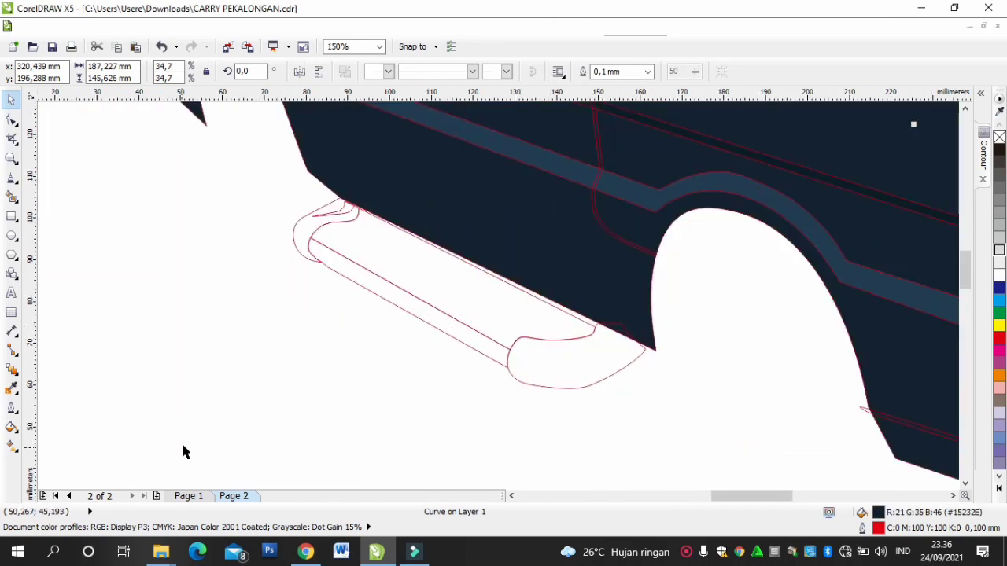
{"action": "left_click_drag", "start_coordinate": [202, 452], "coordinate": [690, 132]}
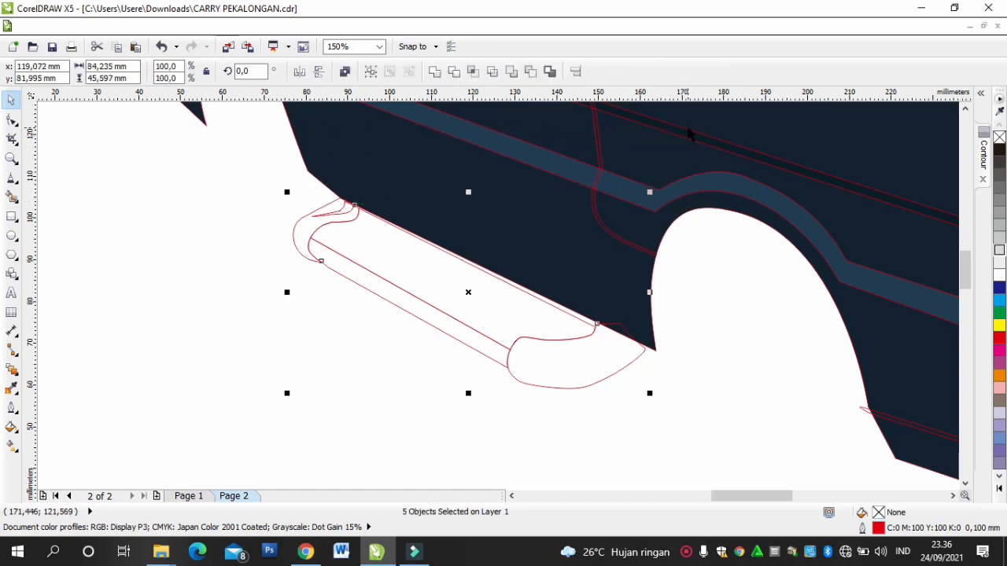
{"action": "left_click", "coordinate": [674, 394]}
{"action": "left_click", "coordinate": [580, 385]}
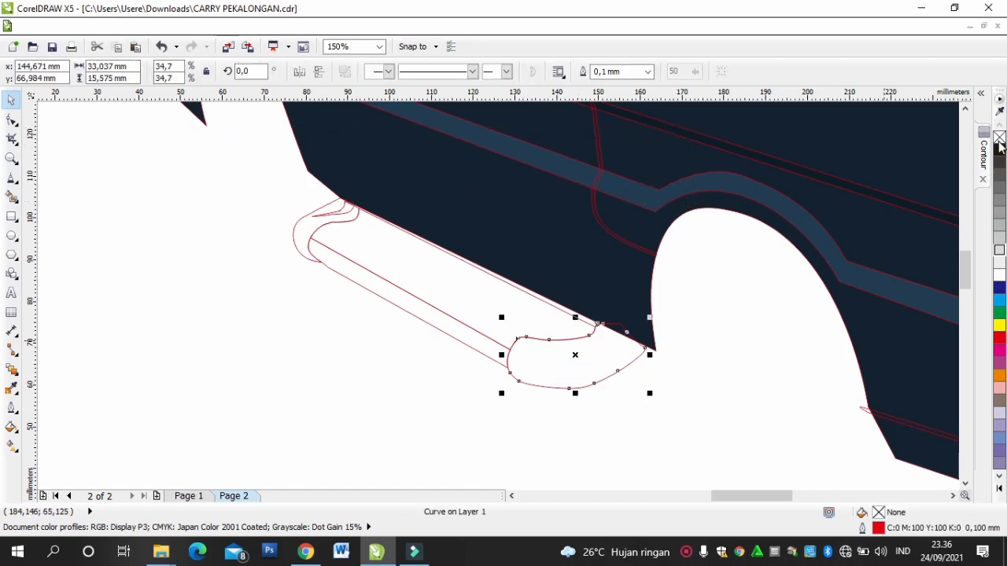
{"action": "left_click", "coordinate": [999, 150]}
{"action": "left_click", "coordinate": [304, 220]}
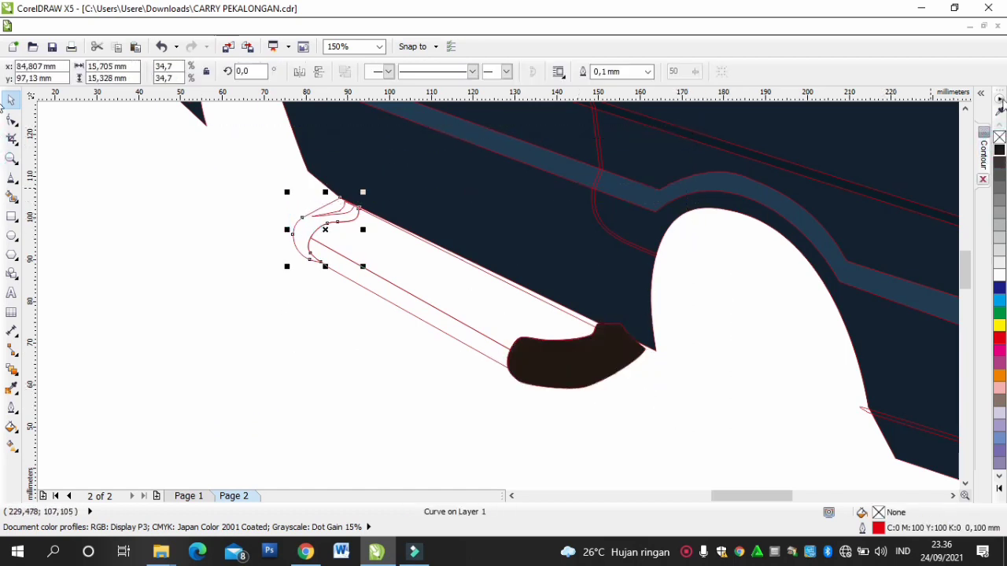
{"action": "left_click", "coordinate": [1001, 157]}
Step: Fill the small inner piece of the rear end cap and the side step's lower edge strip with 60% black
{"action": "left_click", "coordinate": [337, 211]}
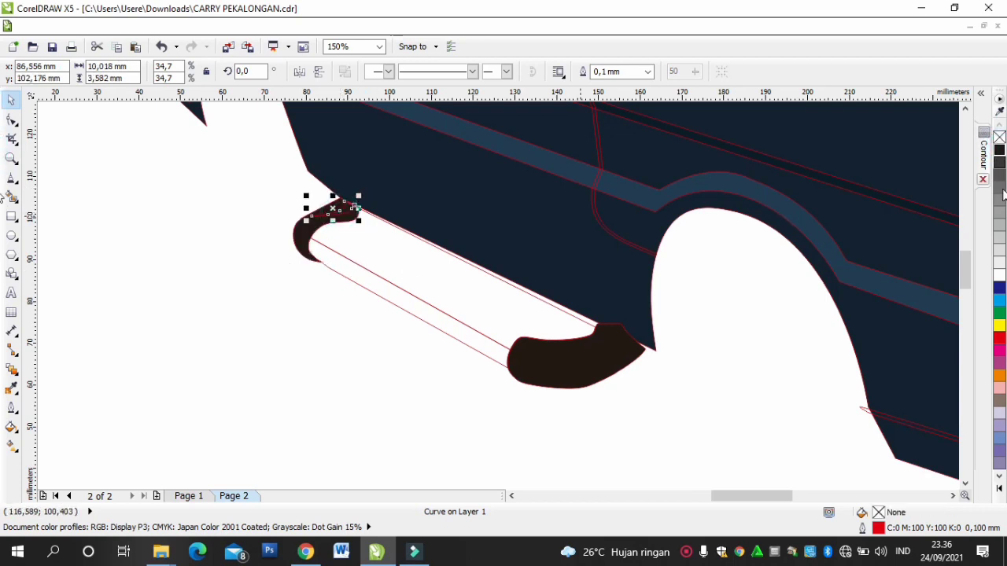
{"action": "left_click", "coordinate": [999, 201]}
{"action": "left_click", "coordinate": [432, 315]}
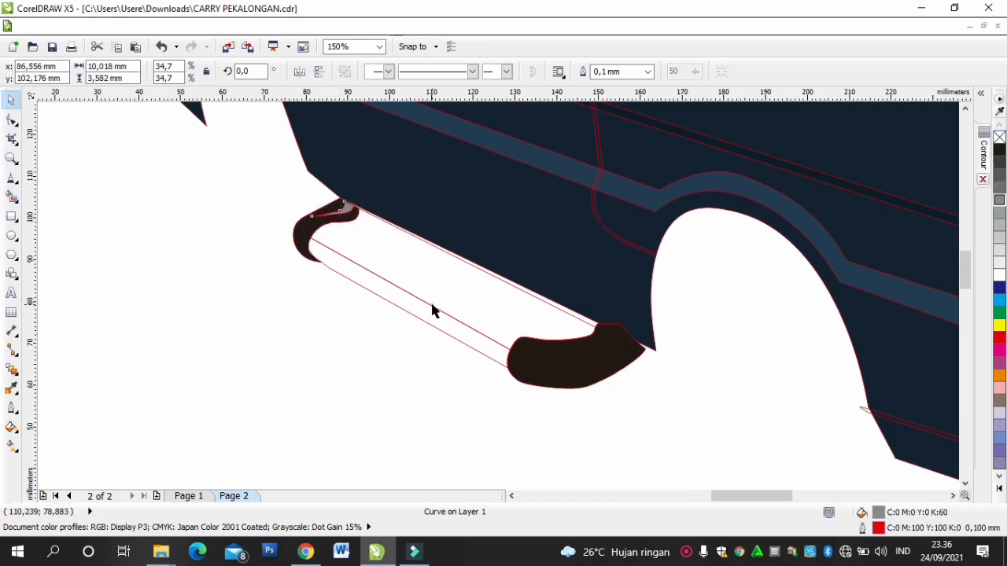
{"action": "left_click", "coordinate": [999, 201]}
Step: Fill the top surface of the side step with 70% black
{"action": "left_click", "coordinate": [463, 270]}
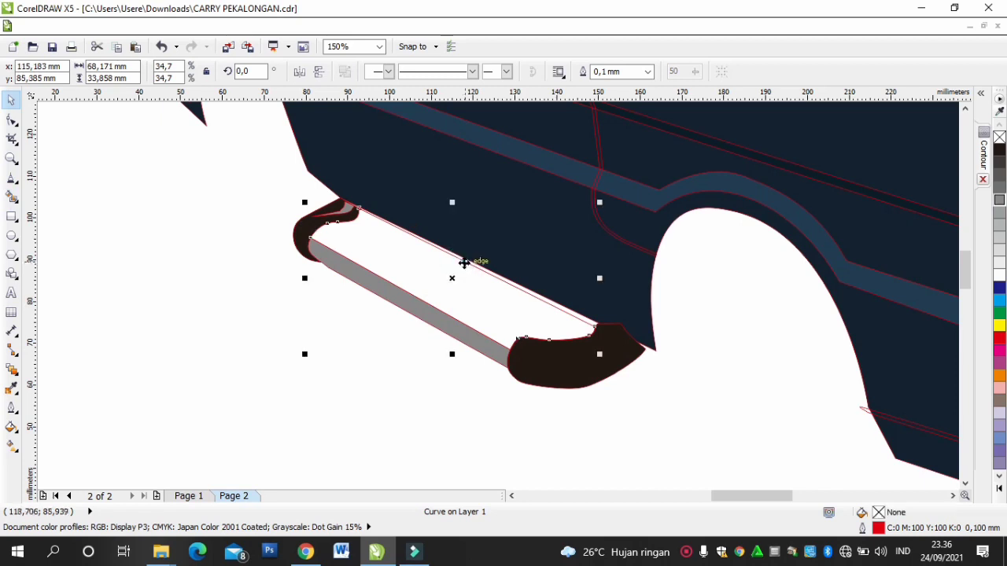
{"action": "left_click", "coordinate": [462, 270]}
{"action": "left_click", "coordinate": [174, 206]}
{"action": "left_click", "coordinate": [388, 228]}
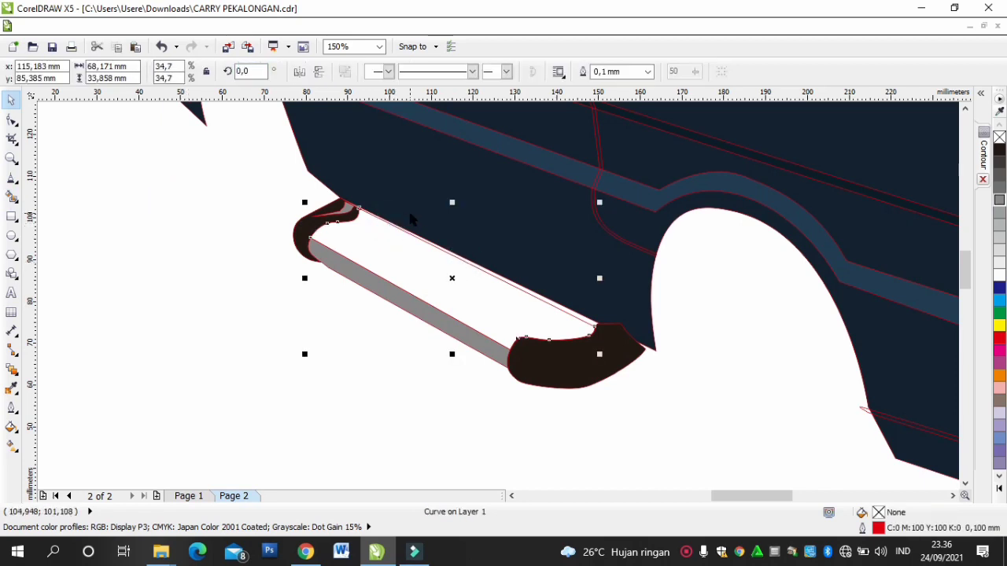
{"action": "left_click", "coordinate": [198, 259]}
{"action": "left_click", "coordinate": [359, 225]}
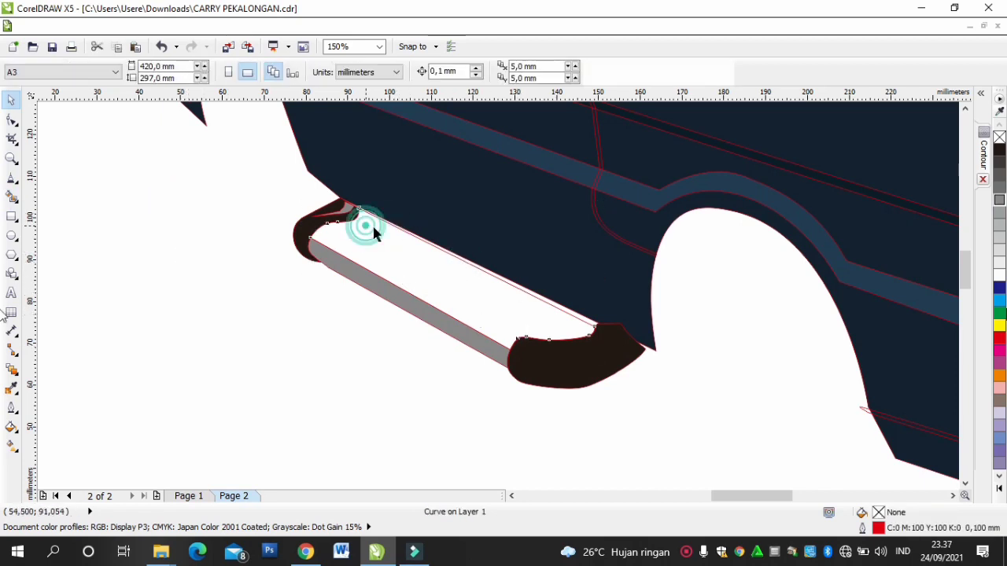
{"action": "left_click", "coordinate": [999, 190]}
{"action": "left_click", "coordinate": [681, 315]}
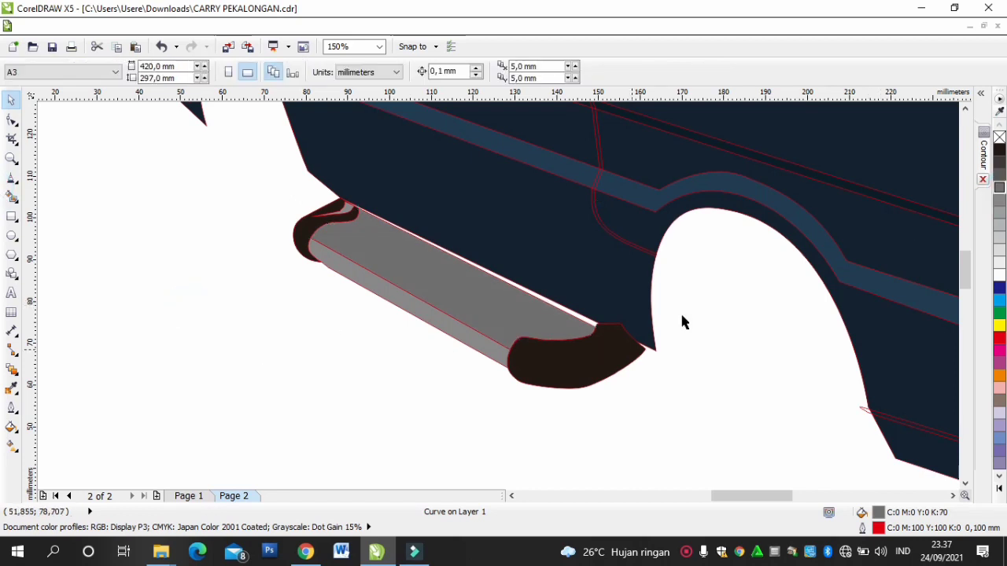
Step: Fill both small lamps in the front bumper with 50% black
{"action": "scroll", "coordinate": [385, 331], "scroll_direction": "down", "scroll_amount": 2}
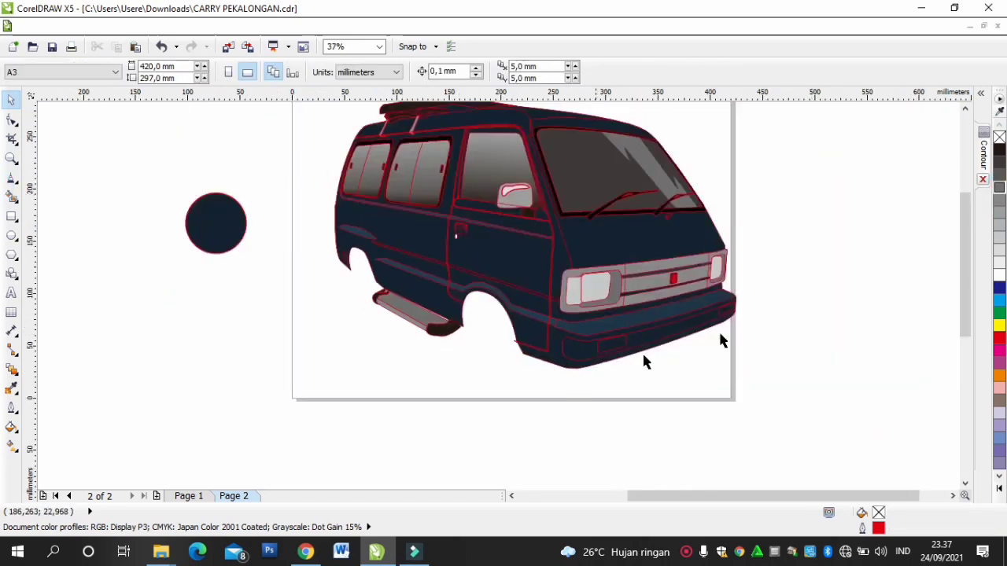
{"action": "left_click", "coordinate": [600, 349]}
{"action": "left_click", "coordinate": [999, 212]}
{"action": "left_click", "coordinate": [724, 313]}
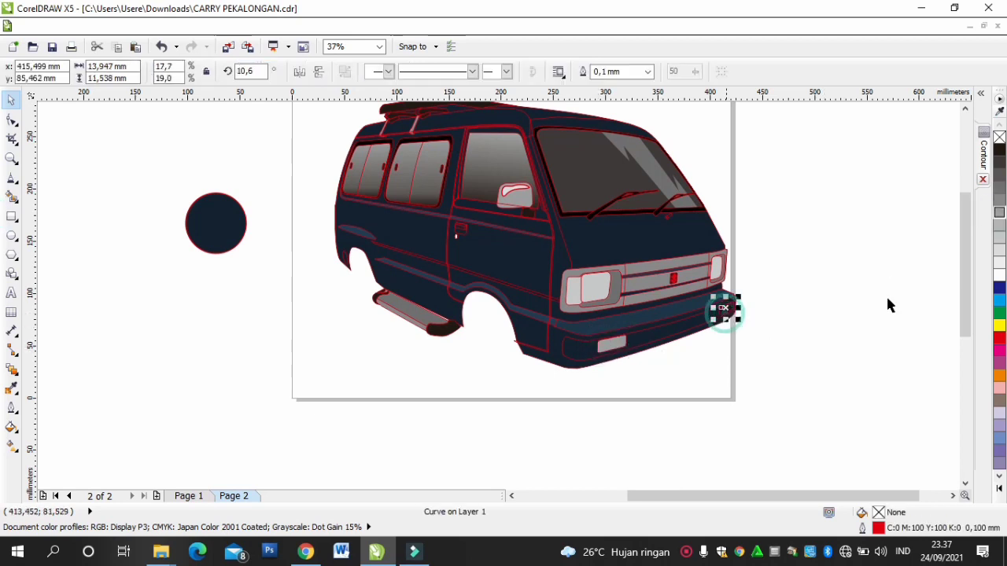
{"action": "left_click", "coordinate": [999, 213]}
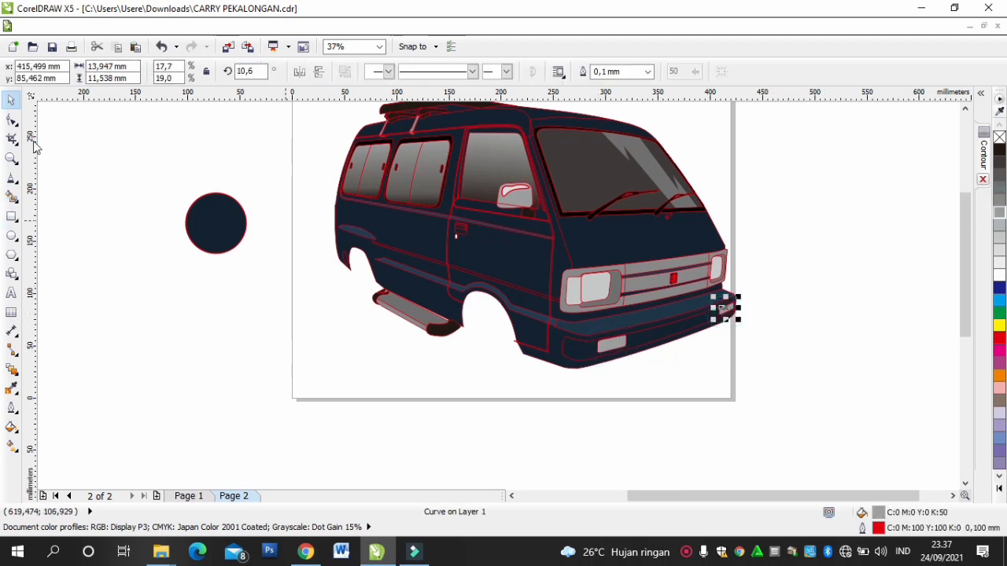
Step: Try removing the outlines from all shapes of the van, leaving out the separate navy colour circle
{"action": "left_click", "coordinate": [252, 152]}
{"action": "left_click", "coordinate": [965, 108]}
{"action": "left_click_drag", "start_coordinate": [252, 134], "coordinate": [822, 464]}
{"action": "double_click", "coordinate": [874, 525]}
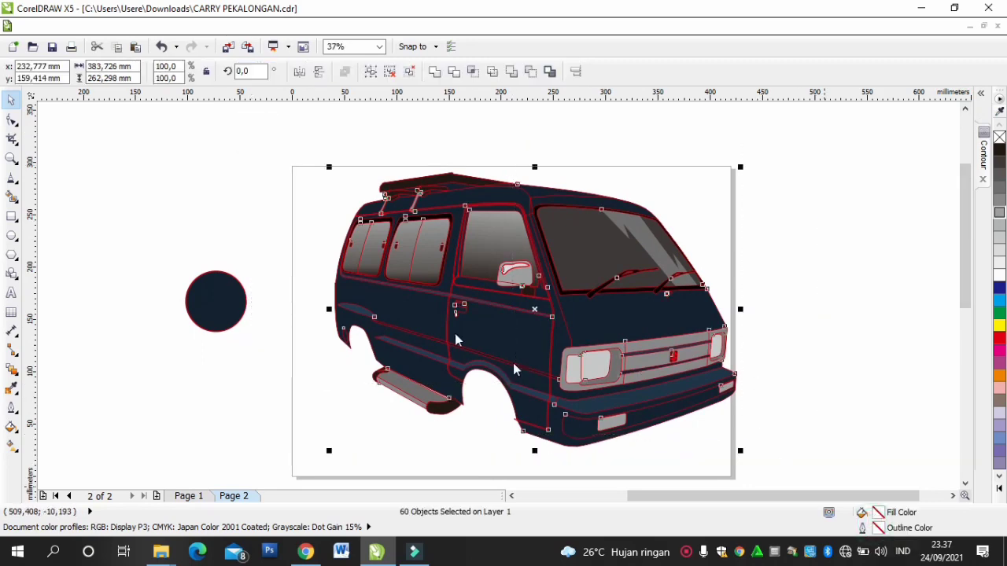
{"action": "left_click", "coordinate": [421, 192]}
{"action": "left_click", "coordinate": [416, 206]}
{"action": "left_click", "coordinate": [489, 395]}
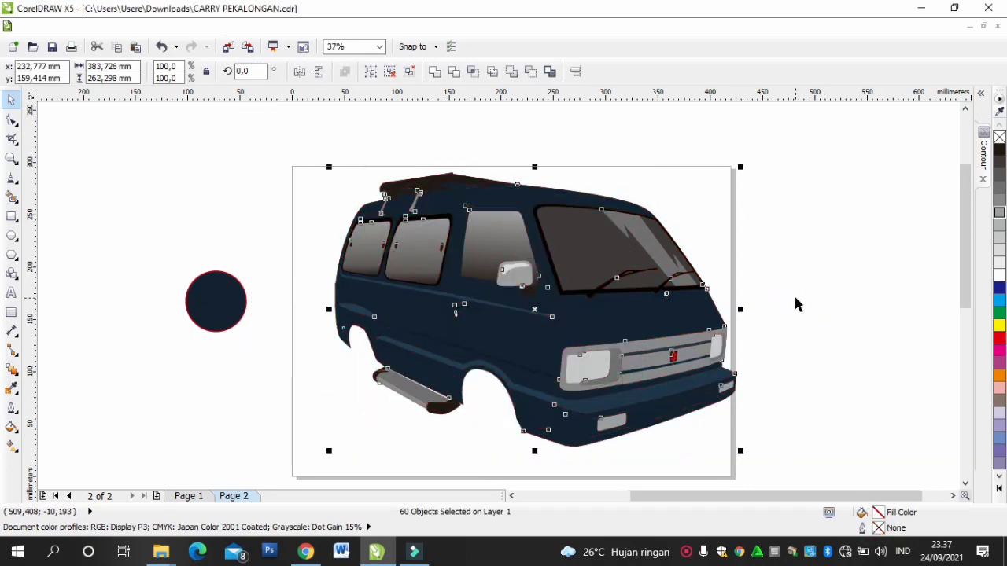
{"action": "left_click", "coordinate": [832, 266]}
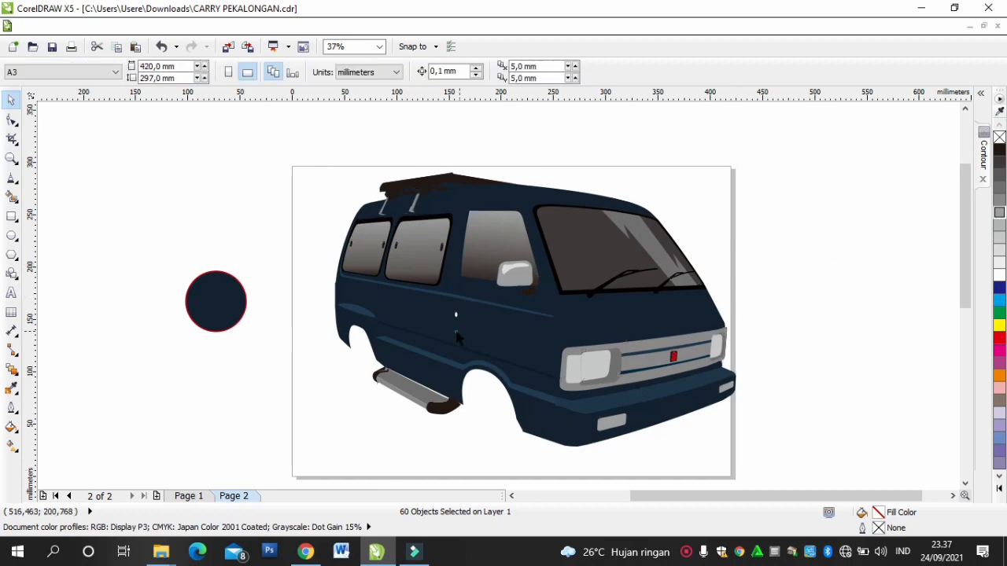
Step: Undo the outline removal on the van's shapes
{"action": "left_click", "coordinate": [456, 332]}
{"action": "key", "text": "ctrl+z"}
{"action": "left_click", "coordinate": [883, 308]}
Step: Fill the trim panel below the front door window with 80% black, keeping it in its original position
{"action": "scroll", "coordinate": [481, 317], "scroll_direction": "up", "scroll_amount": 4}
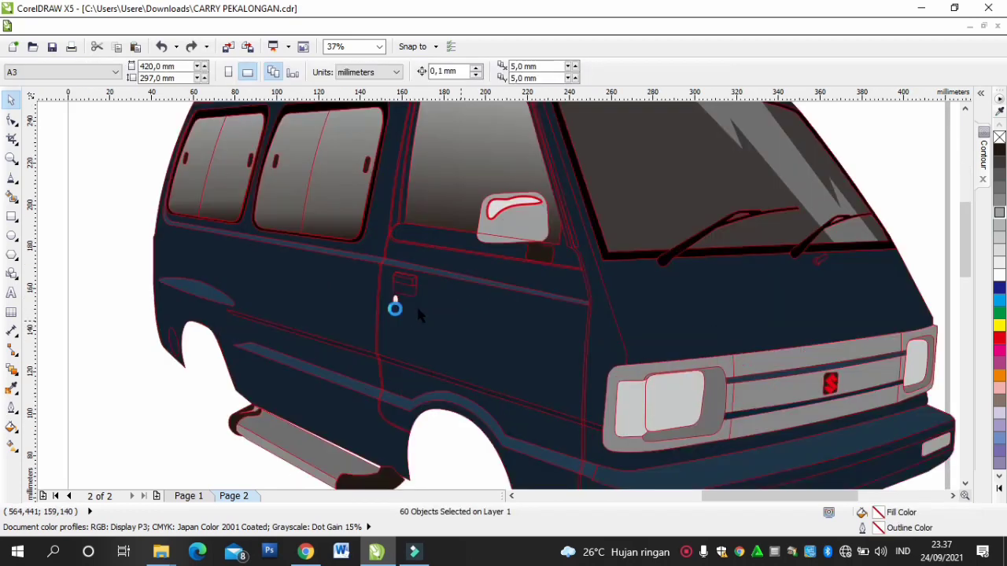
{"action": "left_click", "coordinate": [539, 251]}
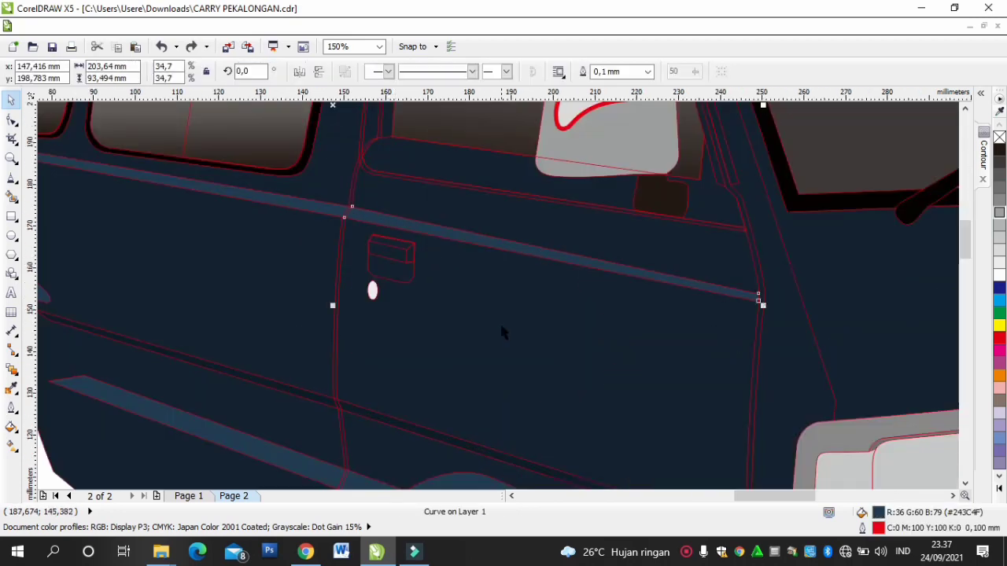
{"action": "left_click", "coordinate": [440, 177]}
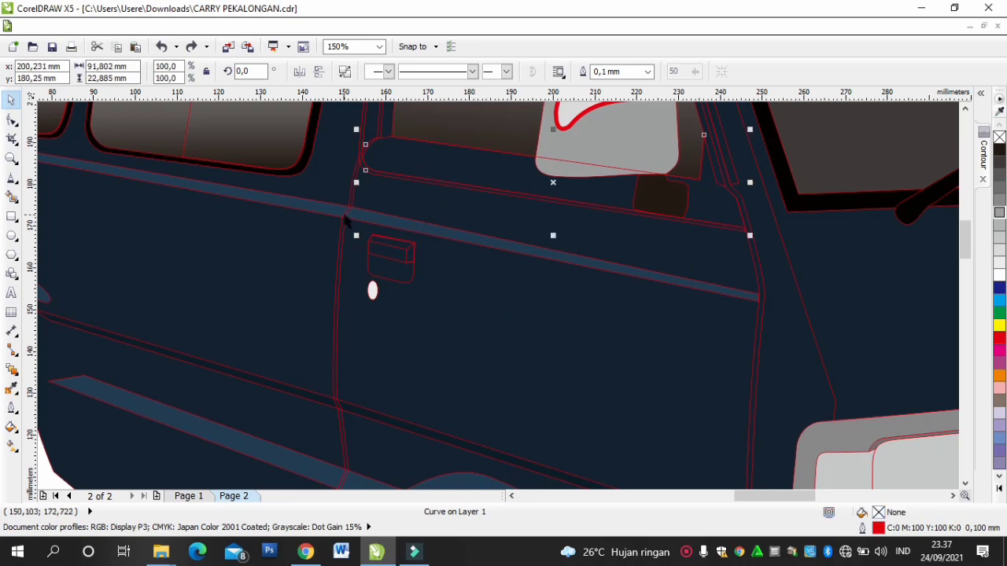
{"action": "left_click_drag", "start_coordinate": [558, 187], "coordinate": [574, 216]}
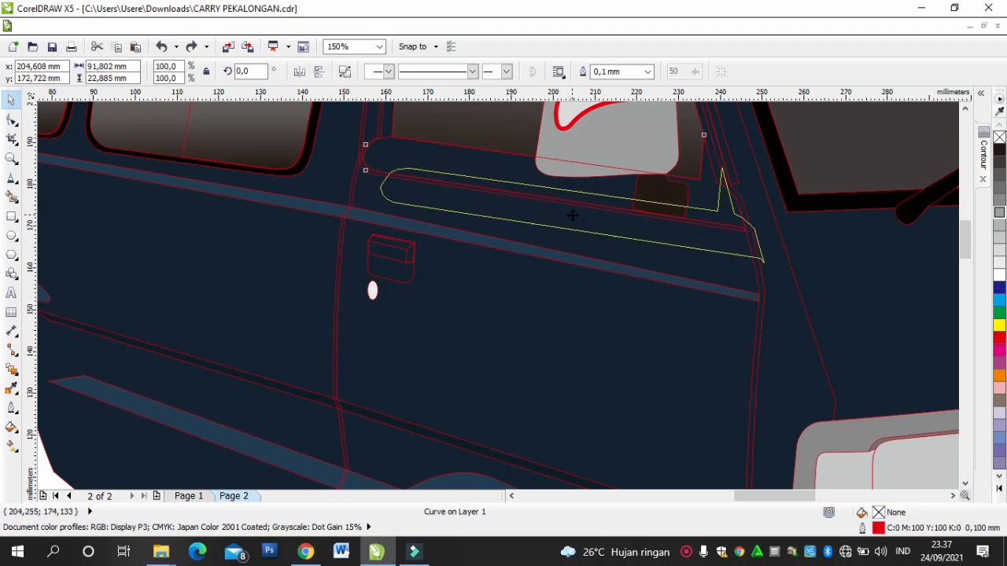
{"action": "key", "text": "ctrl+z"}
{"action": "left_click", "coordinate": [998, 193]}
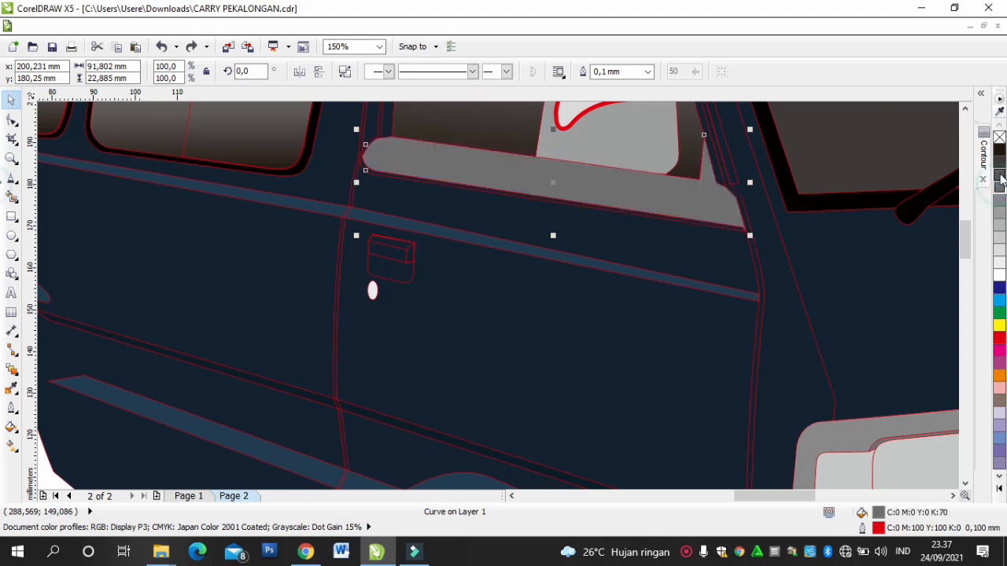
{"action": "left_click", "coordinate": [999, 175]}
{"action": "scroll", "coordinate": [646, 279], "scroll_direction": "down", "scroll_amount": 2}
{"action": "left_click", "coordinate": [89, 143]}
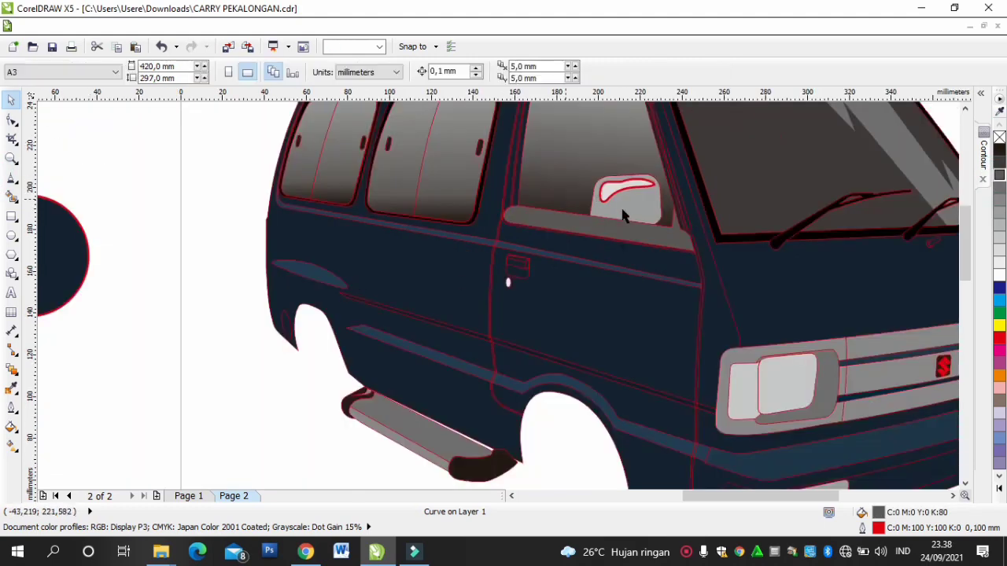
Step: Bring the grey side mirror housing in front of the door trim and window
{"action": "left_click", "coordinate": [622, 210]}
{"action": "key", "text": "shift+Page_Up"}
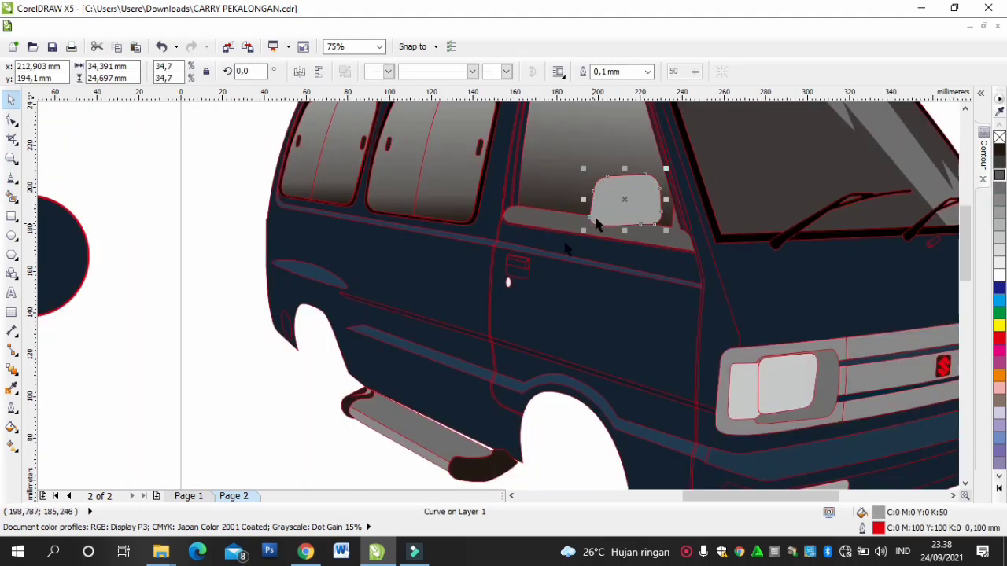
{"action": "left_click", "coordinate": [236, 225]}
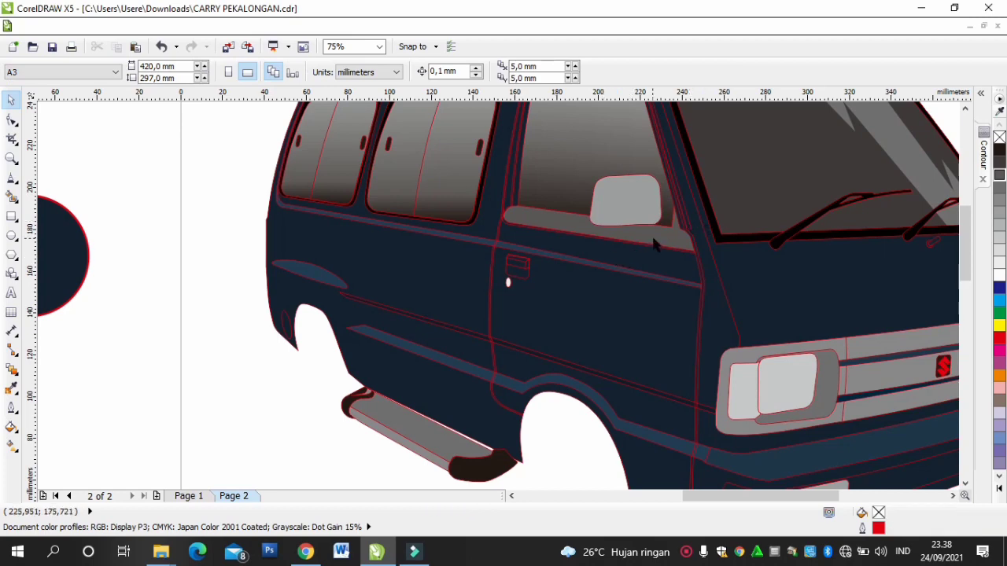
Step: Remove the fill from the trim panel below the front door window to expose the black mirror bracket behind it
{"action": "scroll", "coordinate": [655, 244], "scroll_direction": "up", "scroll_amount": 2}
{"action": "left_click", "coordinate": [659, 231]}
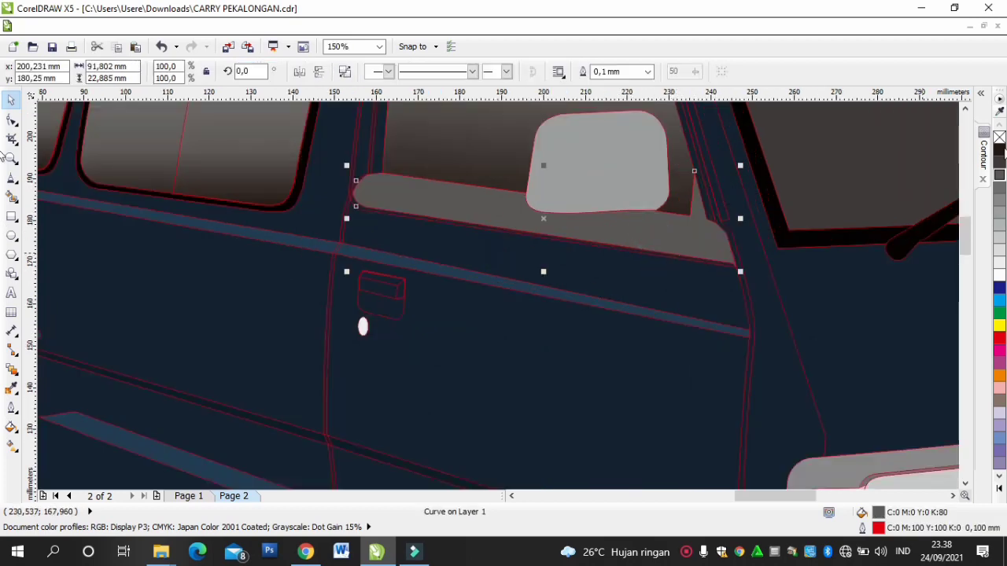
{"action": "left_click", "coordinate": [675, 229]}
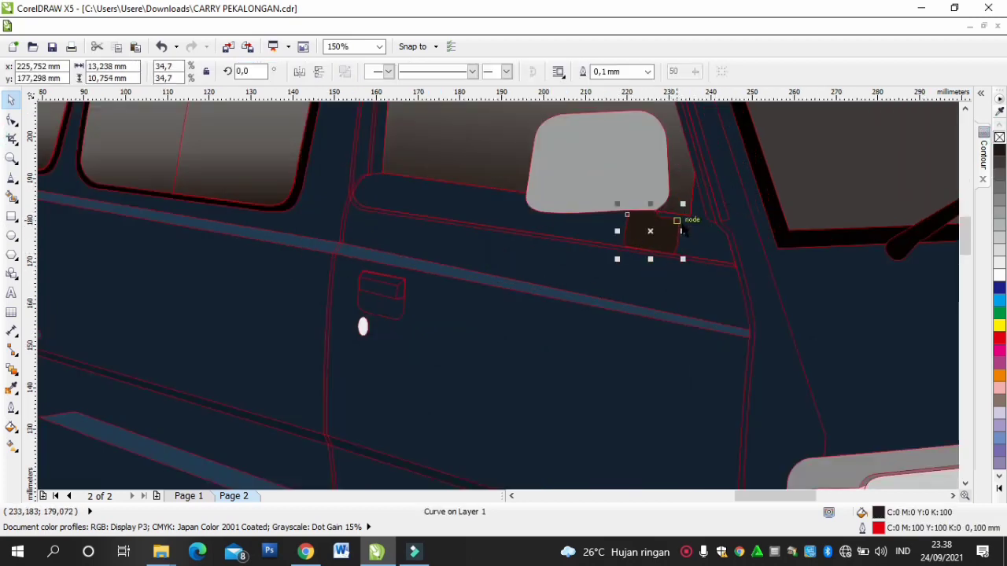
{"action": "left_click", "coordinate": [675, 223]}
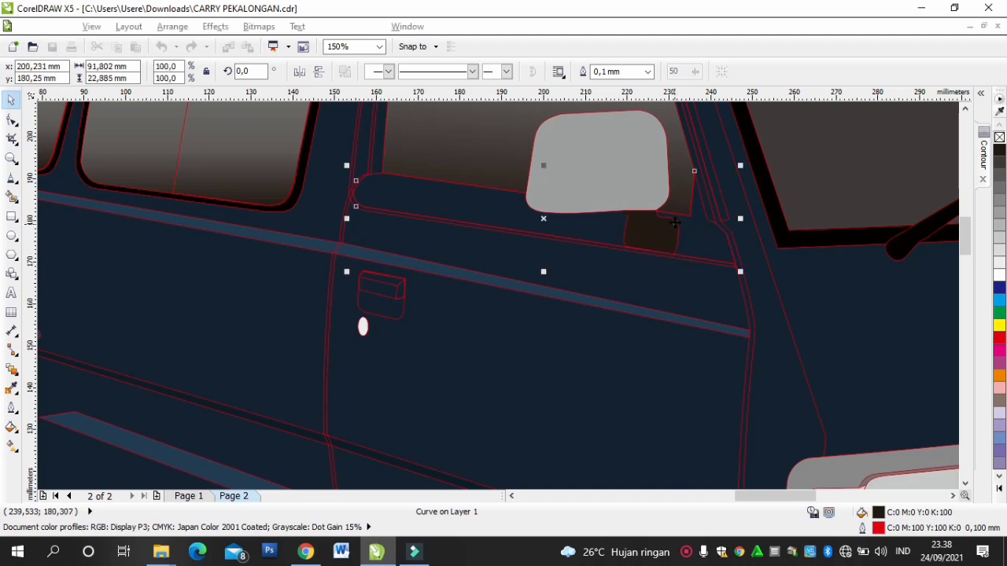
{"action": "left_click", "coordinate": [671, 300]}
{"action": "left_click", "coordinate": [667, 246]}
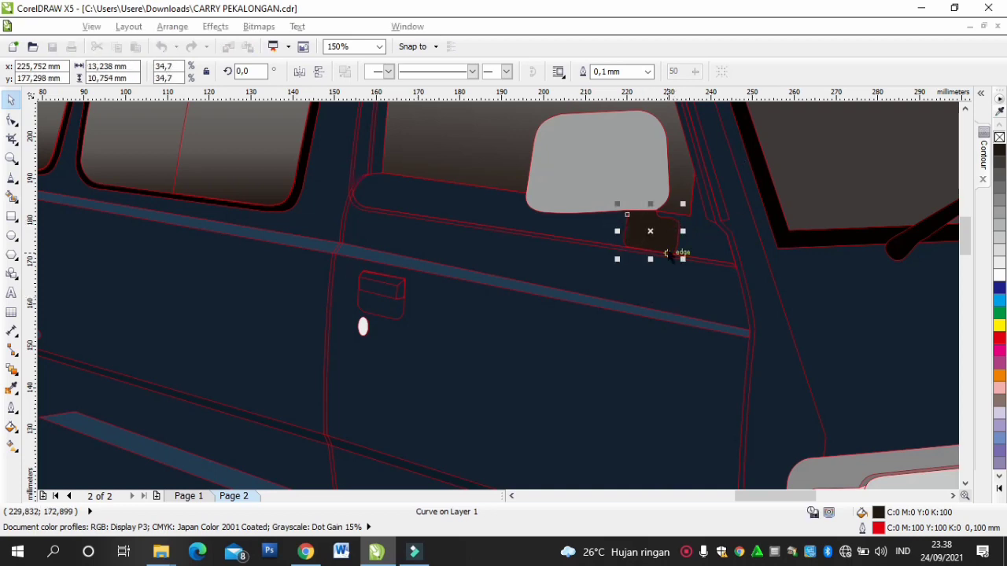
{"action": "scroll", "coordinate": [619, 271], "scroll_direction": "down", "scroll_amount": 2}
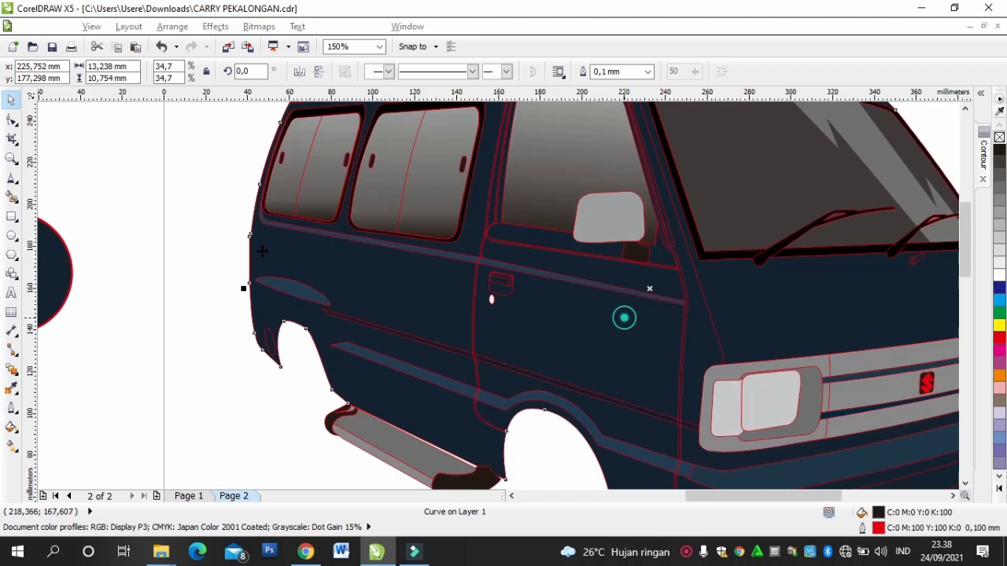
Step: Fill the trim panel below the front door window with a deep black of C93 M88 Y89 K80
{"action": "left_click", "coordinate": [532, 229]}
{"action": "left_click", "coordinate": [1000, 152]}
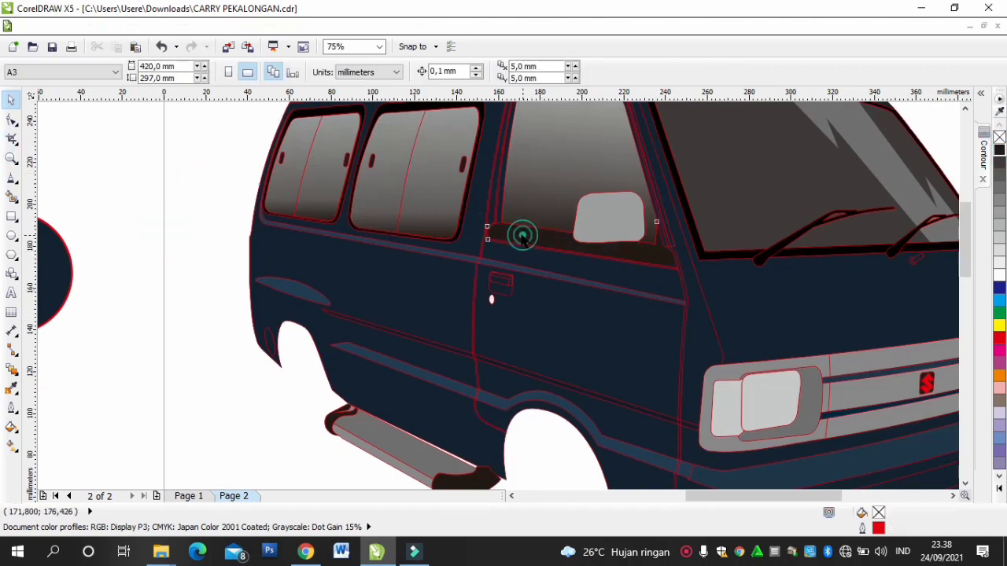
{"action": "key", "text": "shift+F11"}
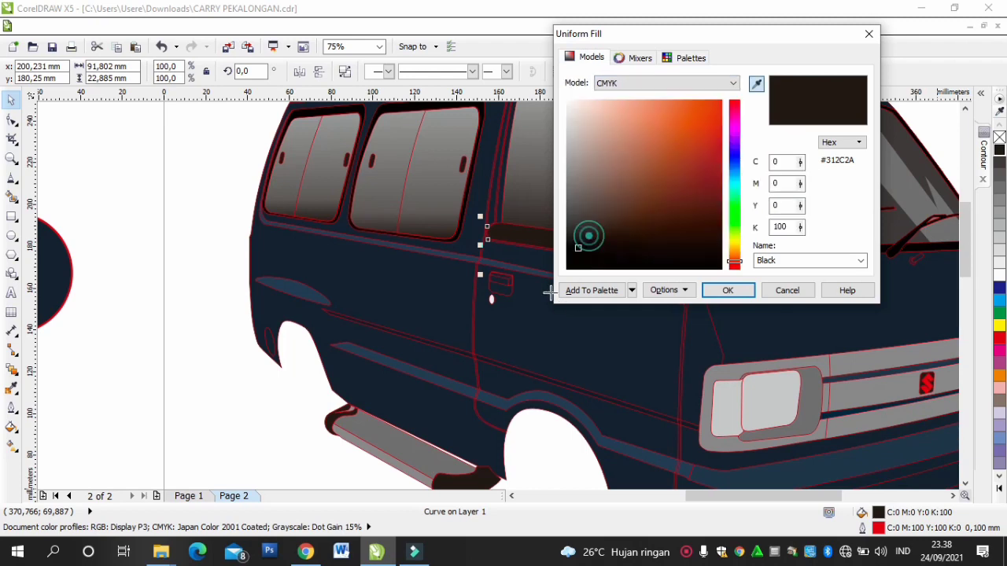
{"action": "left_click", "coordinate": [575, 270]}
{"action": "left_click", "coordinate": [728, 291]}
{"action": "left_click", "coordinate": [184, 225]}
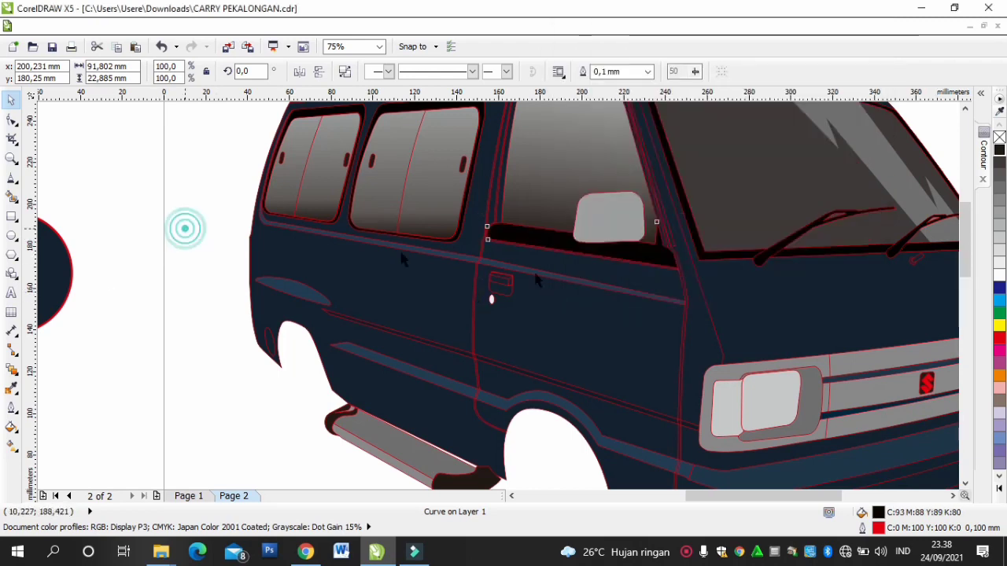
Step: Fill the front door handle in greys: a dark top face, 60% black on the small side face and 70% black on the front
{"action": "scroll", "coordinate": [470, 299], "scroll_direction": "up", "scroll_amount": 3}
{"action": "left_click", "coordinate": [503, 218]}
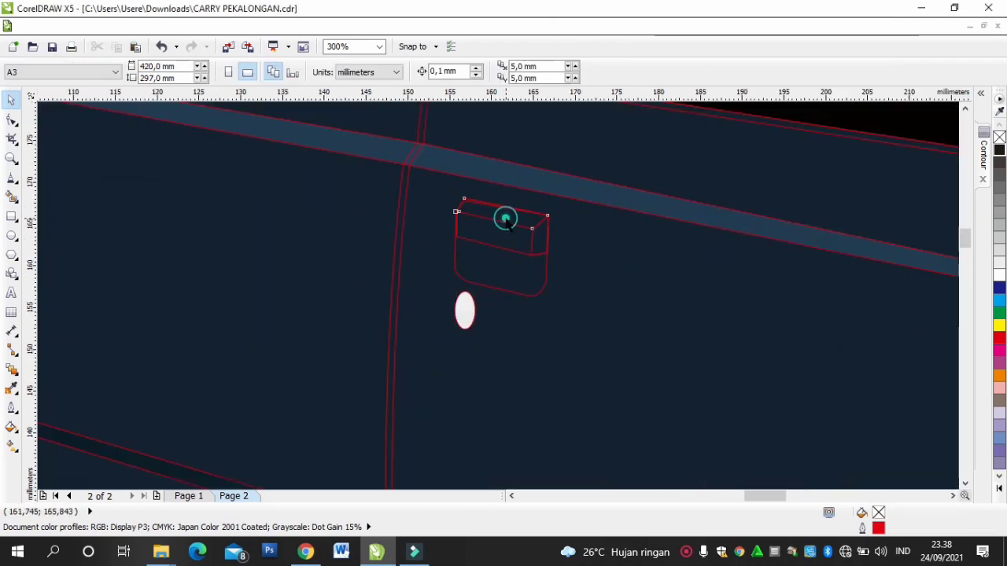
{"action": "left_click", "coordinate": [999, 197]}
{"action": "left_click", "coordinate": [536, 246]}
{"action": "left_click", "coordinate": [999, 197]}
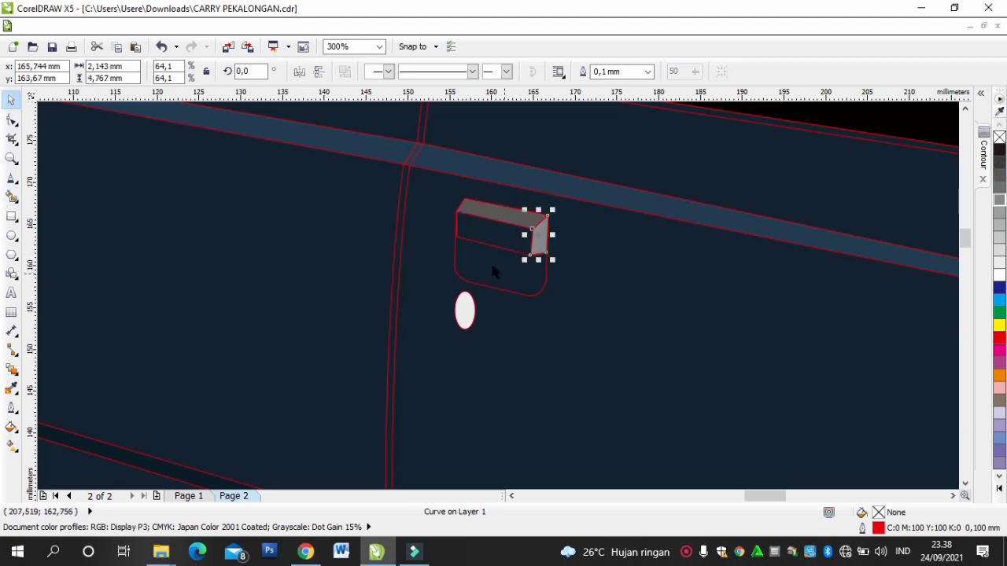
{"action": "left_click", "coordinate": [494, 270]}
{"action": "left_click", "coordinate": [999, 197]}
{"action": "left_click", "coordinate": [730, 289]}
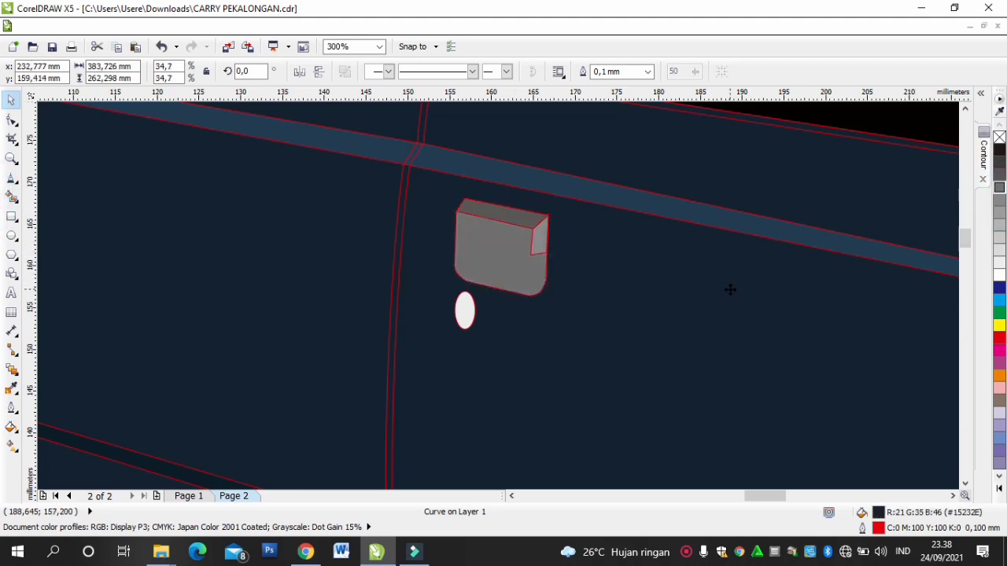
Step: Restore the light highlight in front of the side mirror housing, keeping the mirror in its position
{"action": "scroll", "coordinate": [730, 289], "scroll_direction": "down", "scroll_amount": 3}
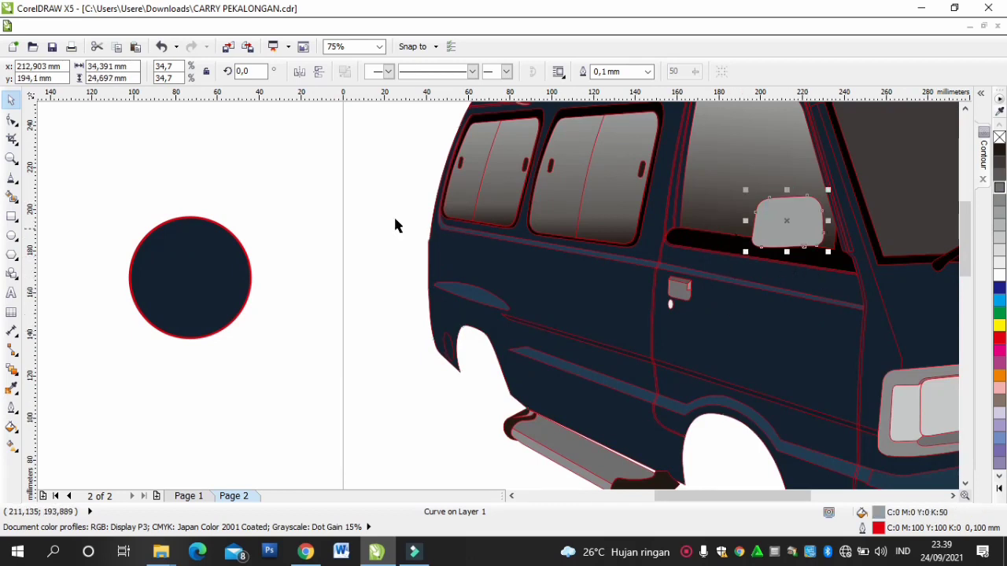
{"action": "left_click", "coordinate": [370, 206]}
{"action": "left_click_drag", "start_coordinate": [809, 225], "coordinate": [808, 256]}
{"action": "key", "text": "ctrl+z"}
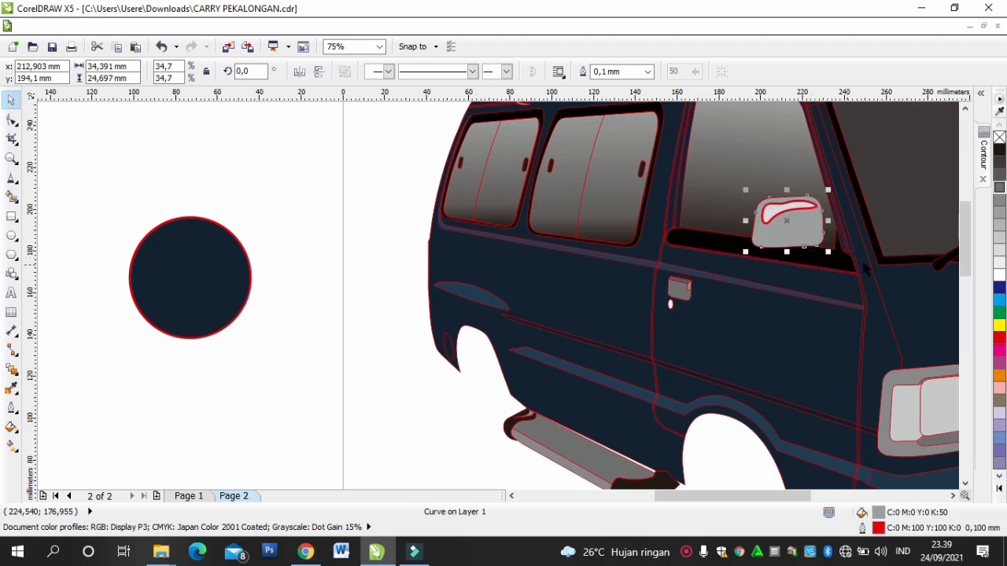
{"action": "left_click", "coordinate": [698, 282]}
{"action": "left_click", "coordinate": [342, 194]}
{"action": "scroll", "coordinate": [402, 195], "scroll_direction": "down", "scroll_amount": 1}
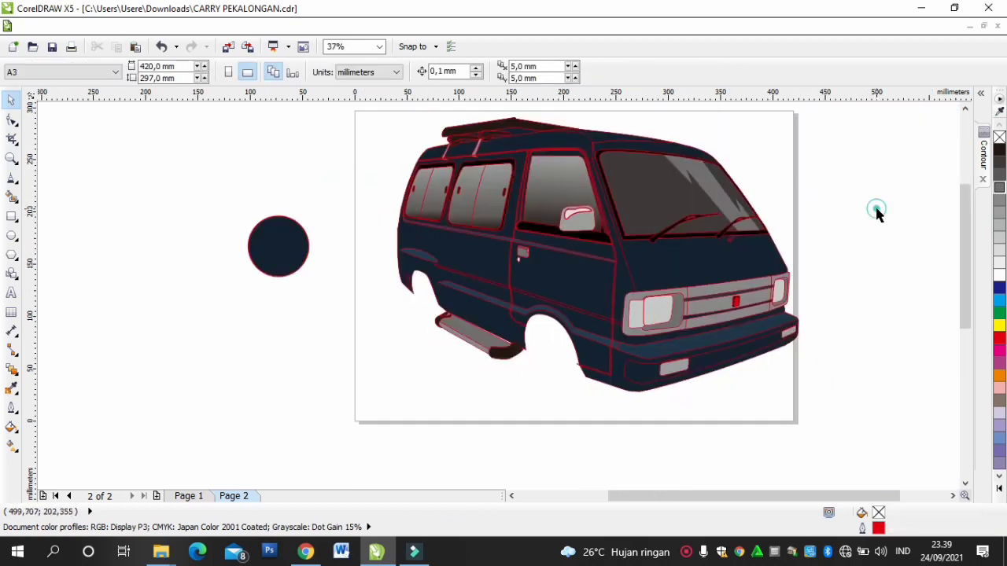
{"action": "left_click_drag", "start_coordinate": [827, 111], "coordinate": [374, 403]}
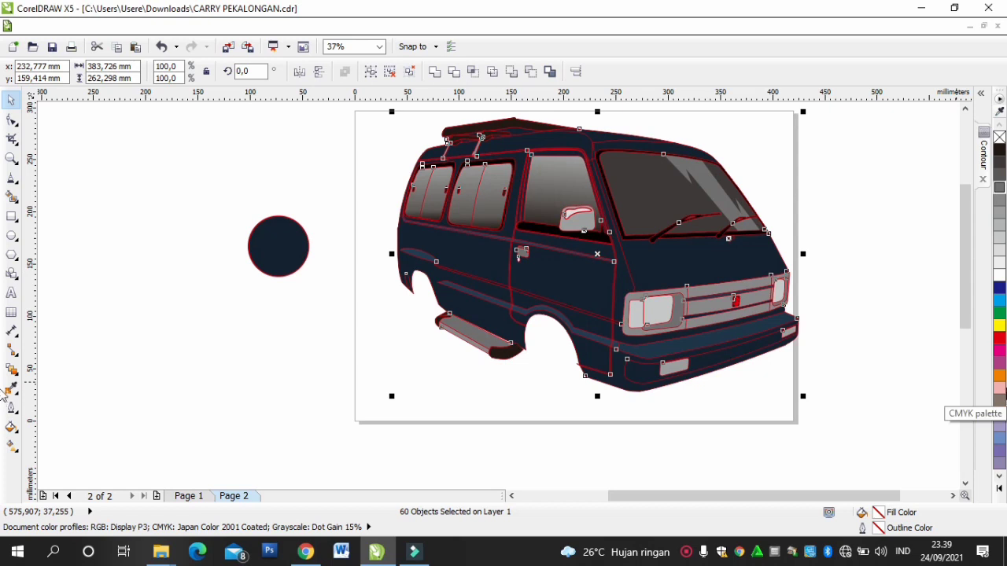
{"action": "left_click", "coordinate": [845, 200]}
{"action": "left_click", "coordinate": [128, 315]}
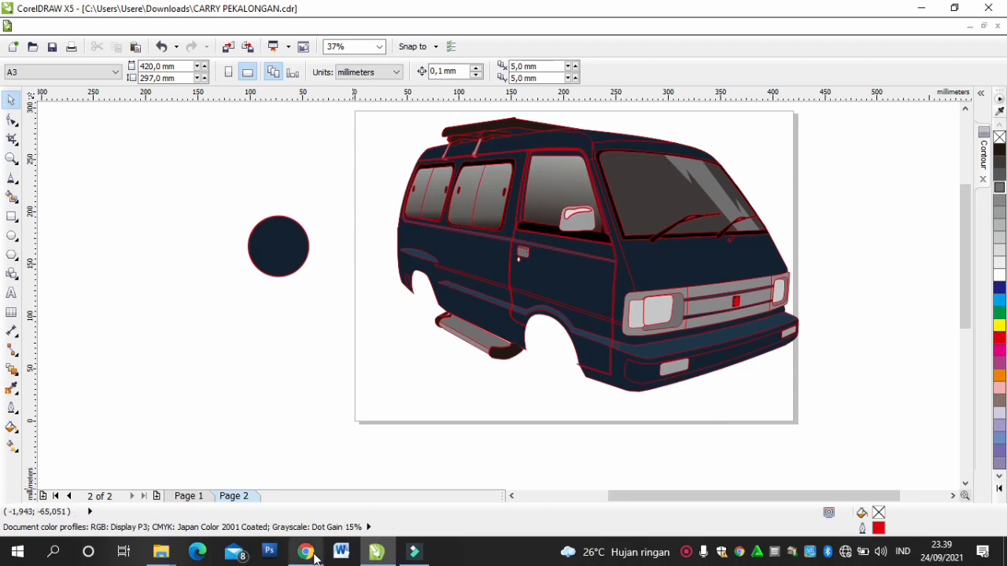
Step: Fill the narrow gap shape around the front door with the lighter blue (#233B4D) sampled from the side stripe
{"action": "scroll", "coordinate": [617, 331], "scroll_direction": "up", "scroll_amount": 2}
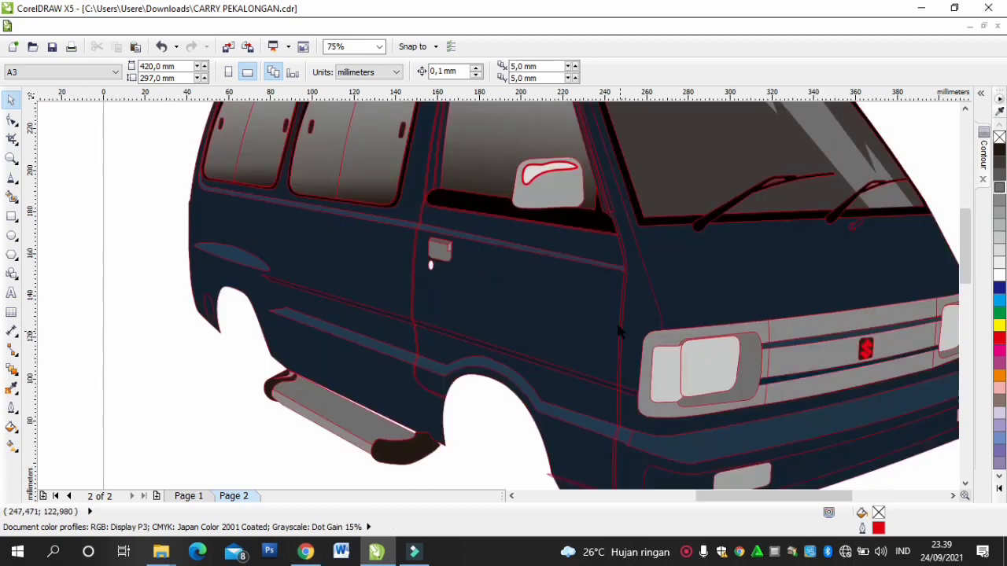
{"action": "left_click", "coordinate": [516, 148]}
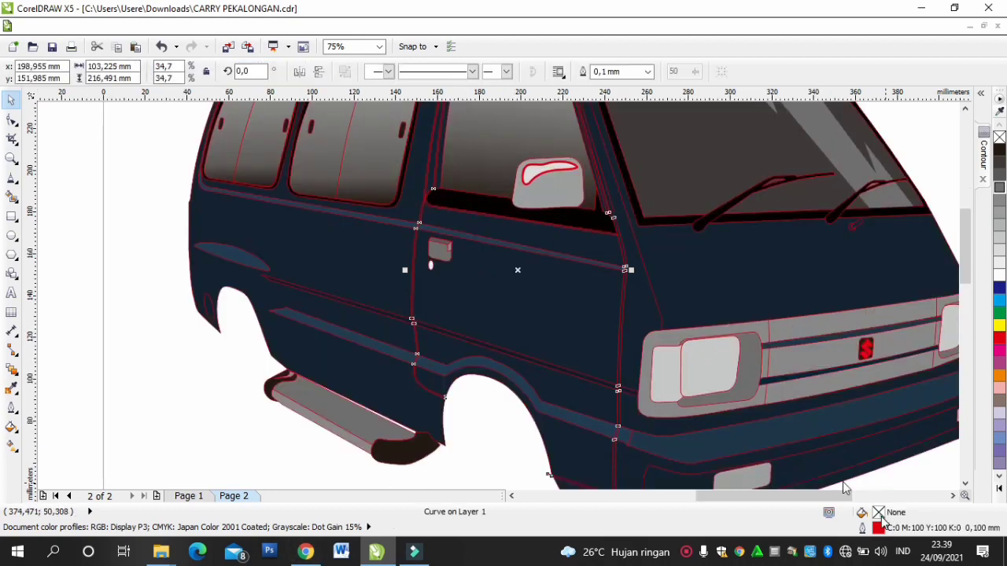
{"action": "double_click", "coordinate": [881, 517]}
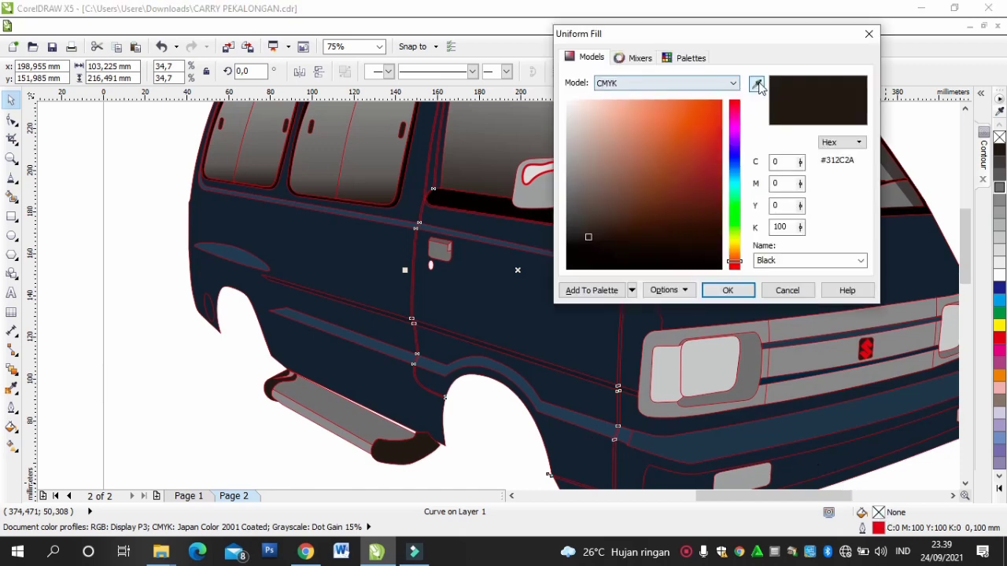
{"action": "left_click", "coordinate": [757, 83]}
{"action": "left_click", "coordinate": [476, 326]}
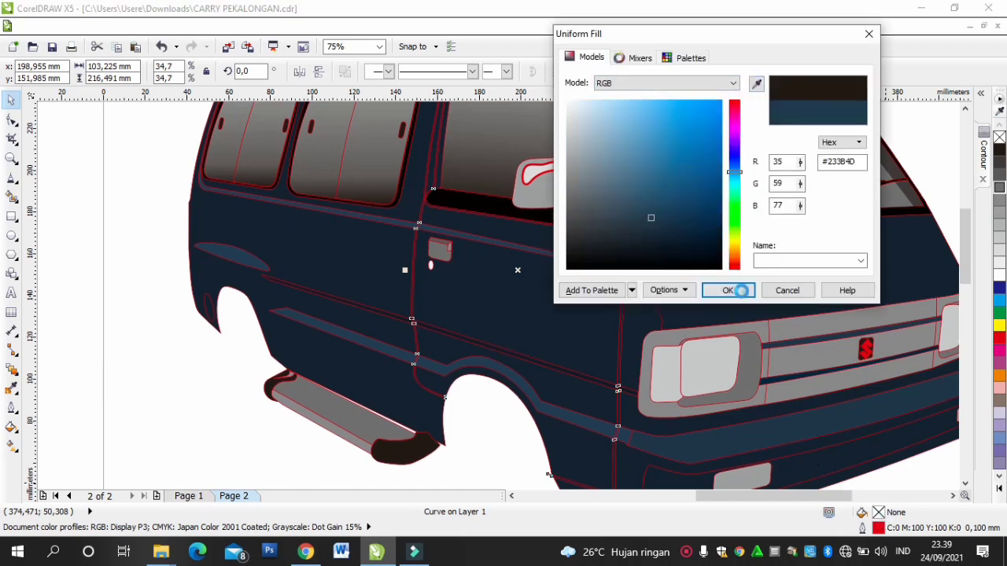
{"action": "left_click", "coordinate": [728, 290]}
{"action": "left_click", "coordinate": [150, 327]}
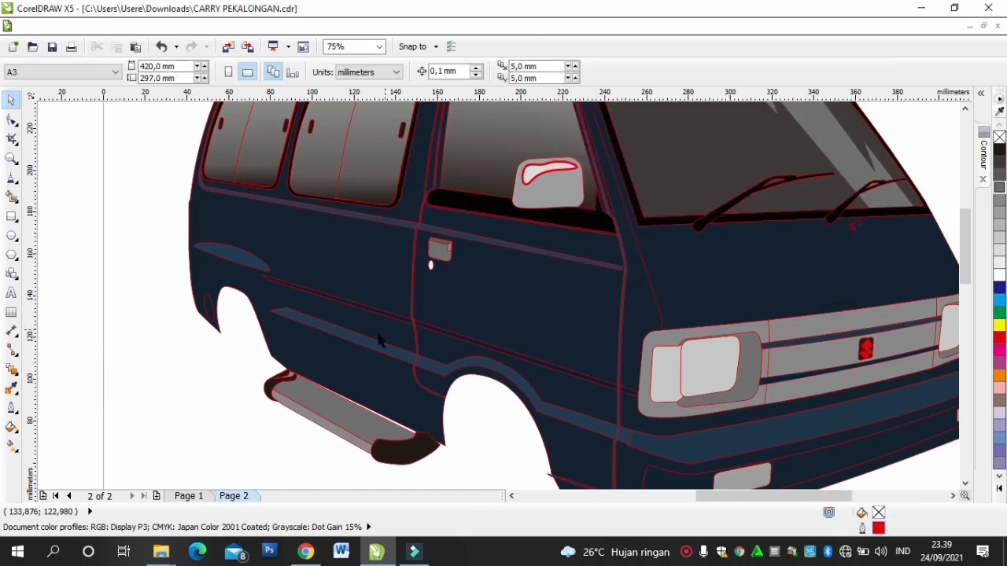
{"action": "scroll", "coordinate": [493, 238], "scroll_direction": "down", "scroll_amount": 1}
{"action": "scroll", "coordinate": [393, 340], "scroll_direction": "up", "scroll_amount": 2}
{"action": "left_click", "coordinate": [387, 306]}
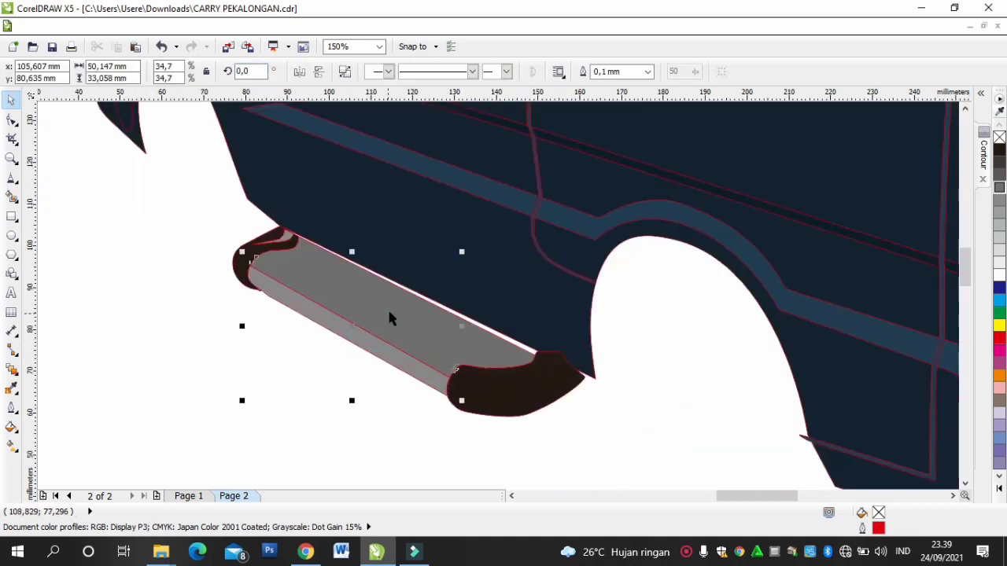
{"action": "left_click", "coordinate": [19, 378]}
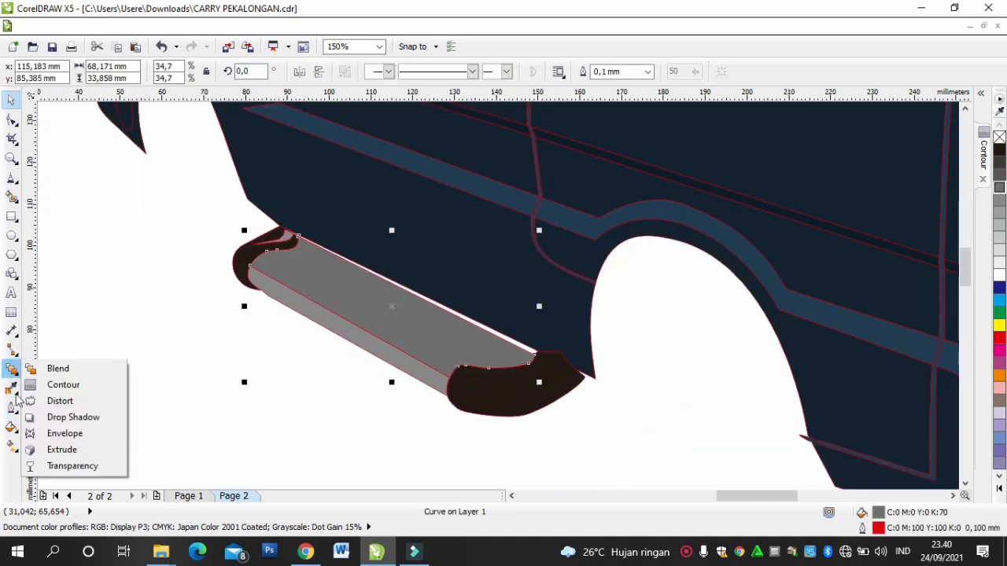
{"action": "left_click", "coordinate": [14, 432]}
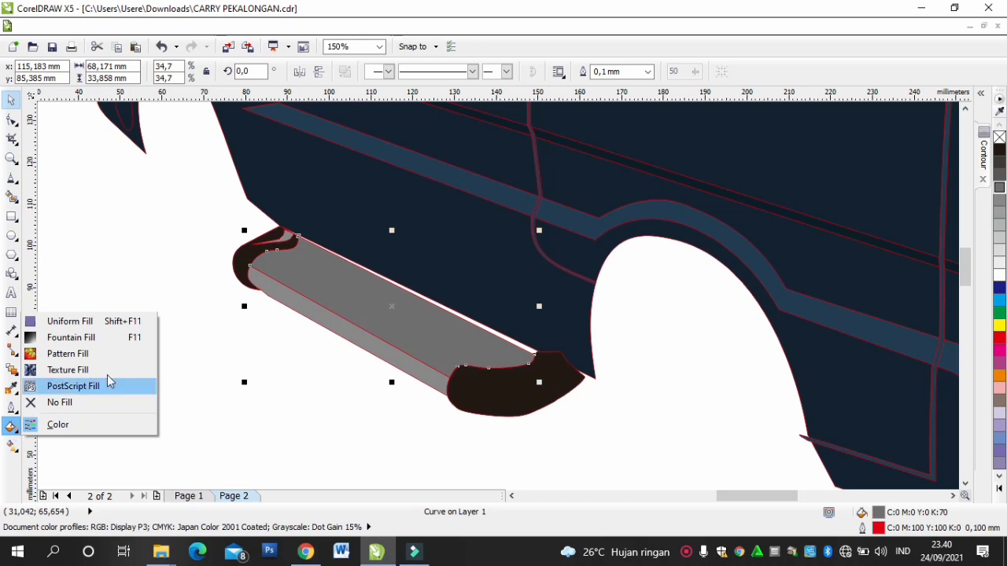
{"action": "left_click", "coordinate": [151, 316]}
{"action": "left_click", "coordinate": [151, 316]}
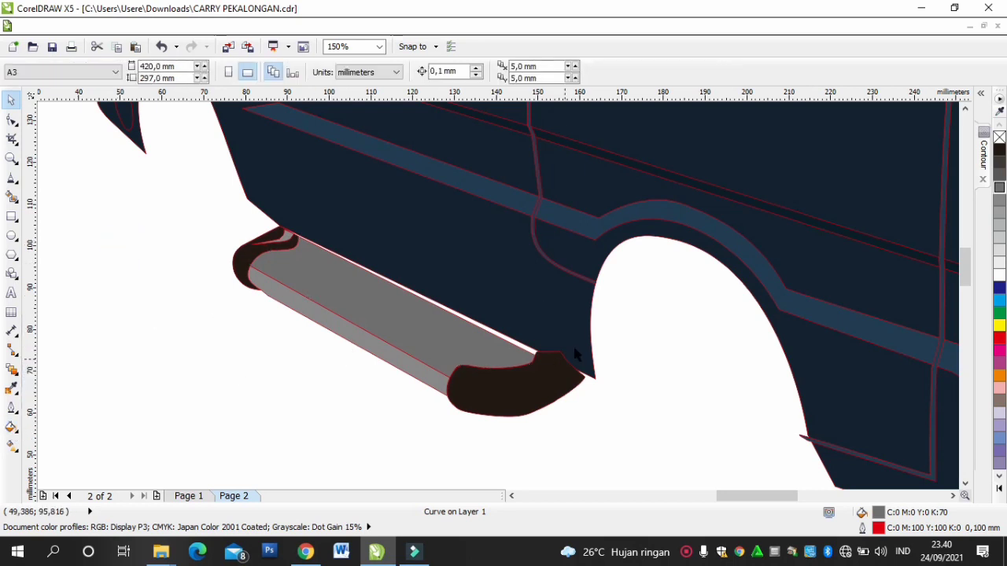
{"action": "left_click", "coordinate": [538, 173]}
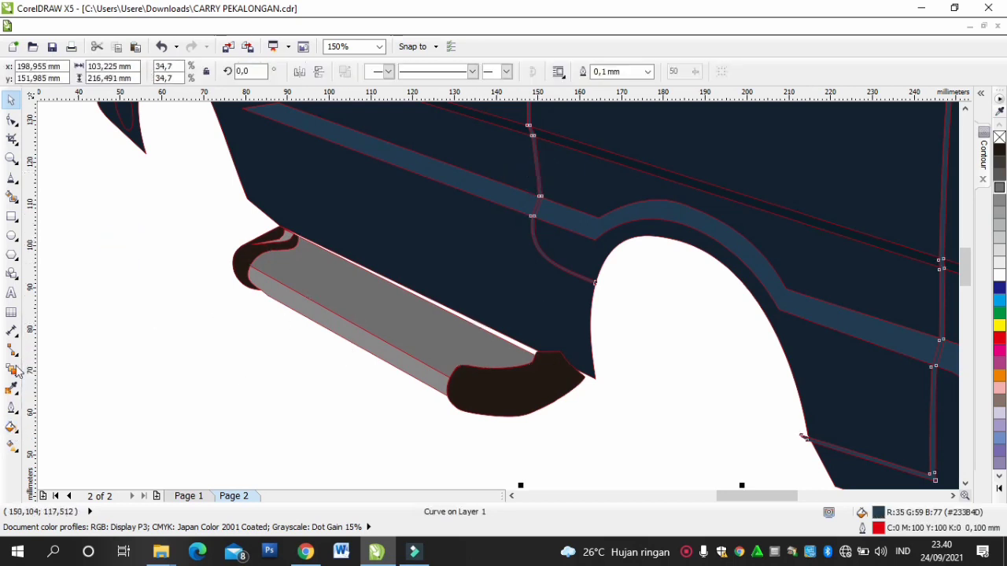
{"action": "left_click", "coordinate": [11, 293]}
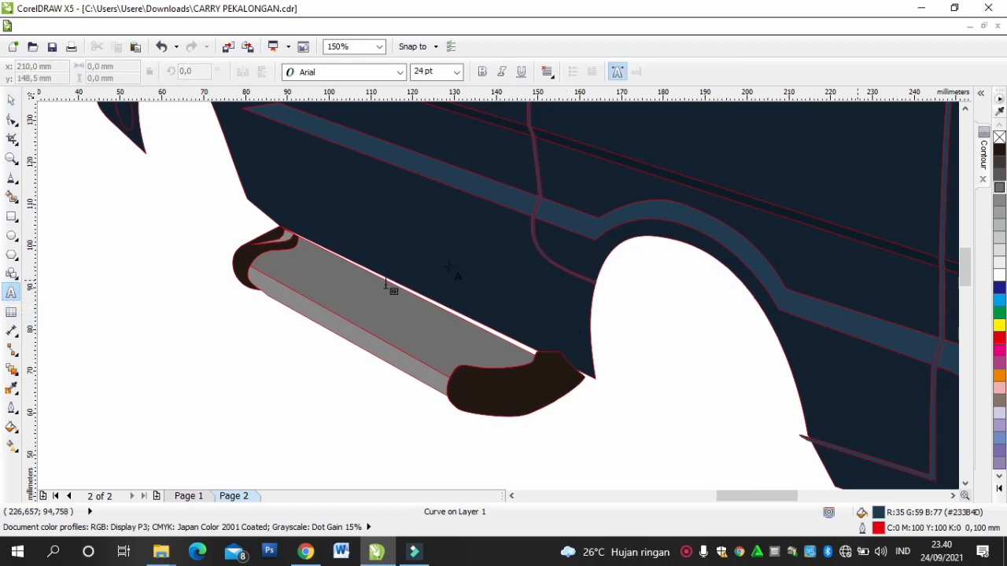
{"action": "left_click", "coordinate": [11, 99]}
{"action": "left_click", "coordinate": [124, 189]}
{"action": "scroll", "coordinate": [429, 290], "scroll_direction": "down", "scroll_amount": 2}
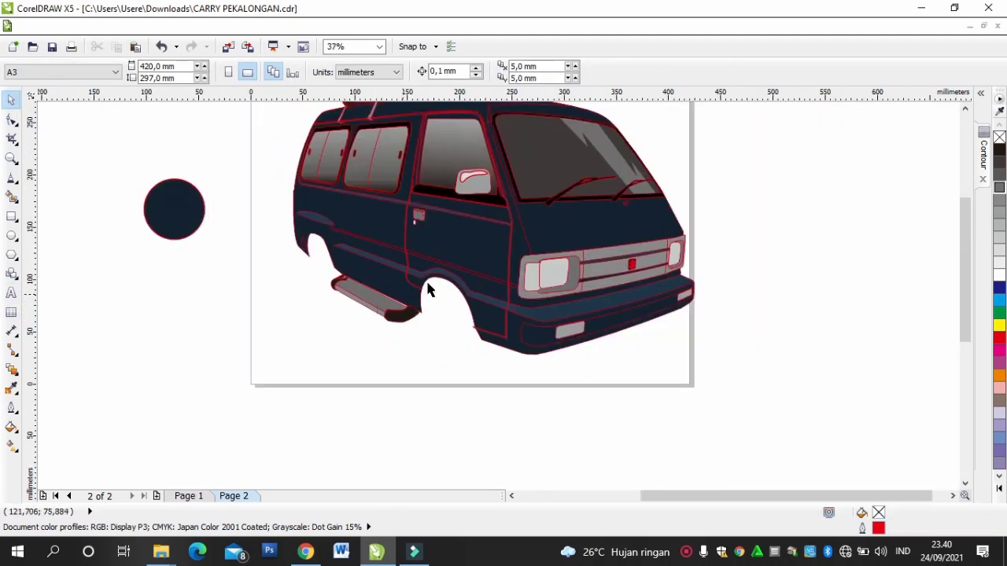
{"action": "left_click", "coordinate": [965, 109]}
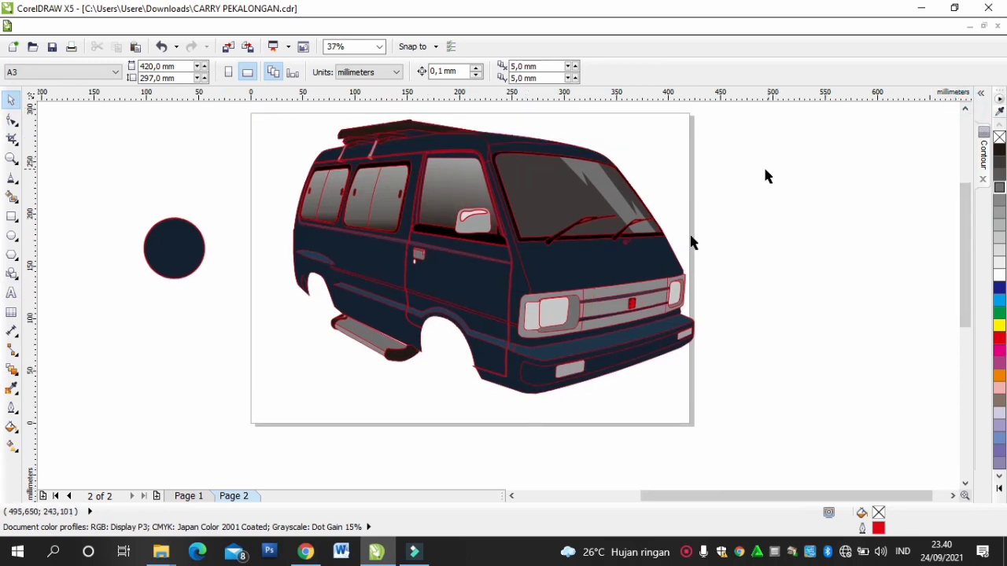
{"action": "left_click_drag", "start_coordinate": [745, 256], "coordinate": [531, 334]}
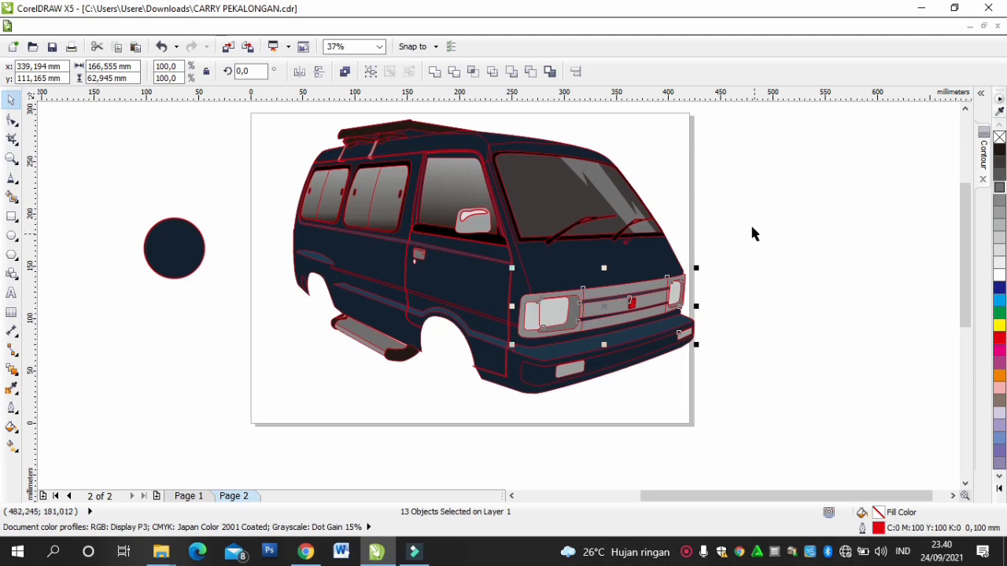
{"action": "left_click", "coordinate": [741, 310]}
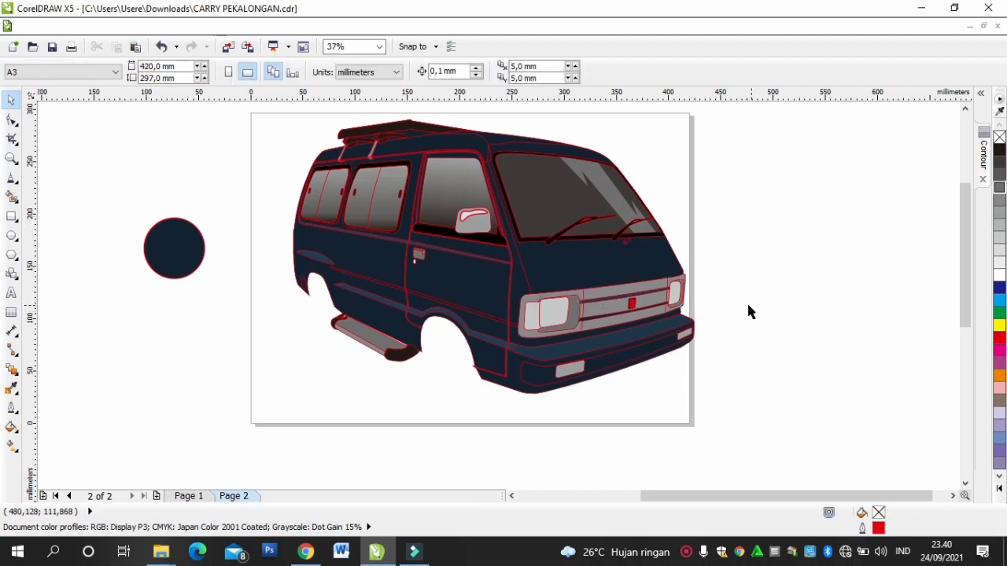
{"action": "scroll", "coordinate": [472, 276], "scroll_direction": "up", "scroll_amount": 5}
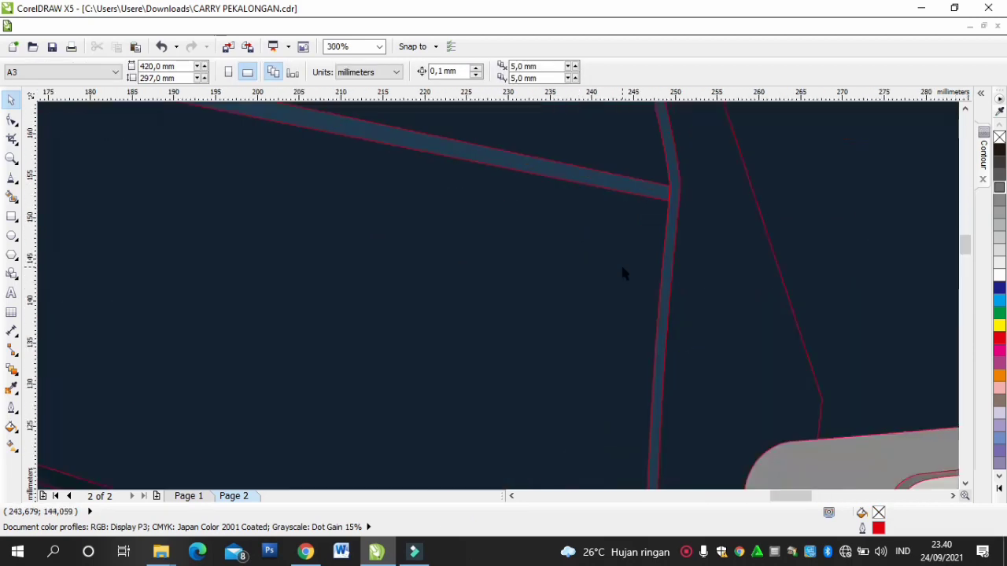
{"action": "scroll", "coordinate": [625, 275], "scroll_direction": "down", "scroll_amount": 5}
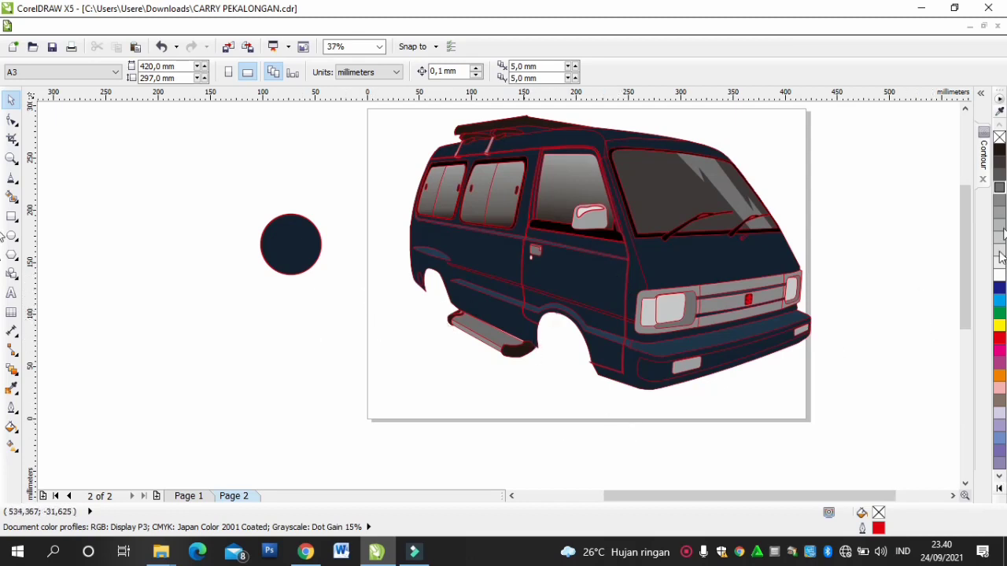
Step: Move the grouped wheels onto the van so the two rims sit in the rear and front side wheel arches
{"action": "scroll", "coordinate": [964, 235], "scroll_direction": "up", "scroll_amount": 3}
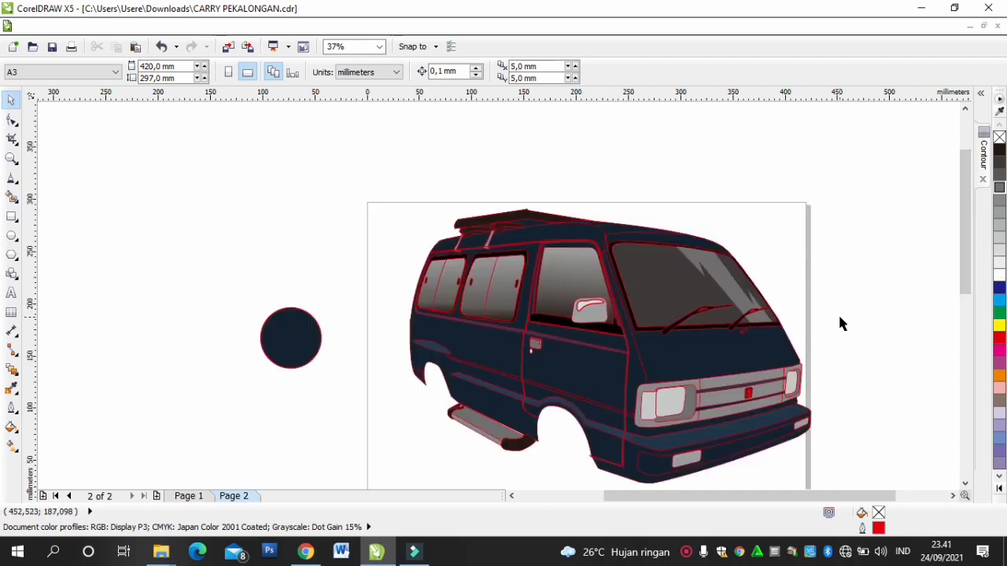
{"action": "scroll", "coordinate": [838, 313], "scroll_direction": "down", "scroll_amount": 2}
{"action": "scroll", "coordinate": [843, 316], "scroll_direction": "down", "scroll_amount": 1}
{"action": "left_click_drag", "start_coordinate": [627, 458], "coordinate": [777, 378]}
{"action": "scroll", "coordinate": [793, 349], "scroll_direction": "up", "scroll_amount": 1}
{"action": "scroll", "coordinate": [789, 375], "scroll_direction": "up", "scroll_amount": 2}
{"action": "left_click_drag", "start_coordinate": [757, 449], "coordinate": [727, 343]}
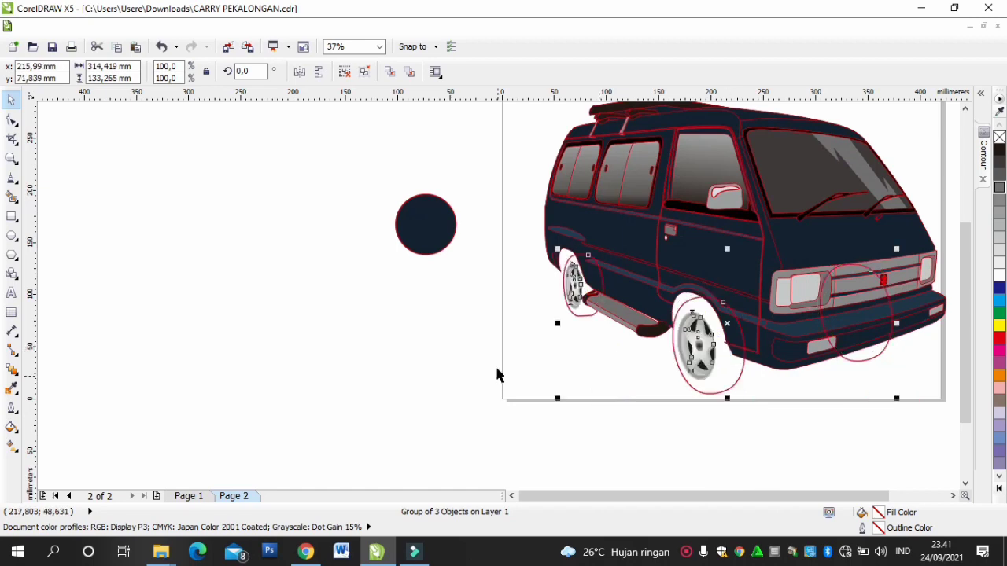
{"action": "left_click", "coordinate": [443, 359]}
{"action": "scroll", "coordinate": [677, 323], "scroll_direction": "up", "scroll_amount": 1}
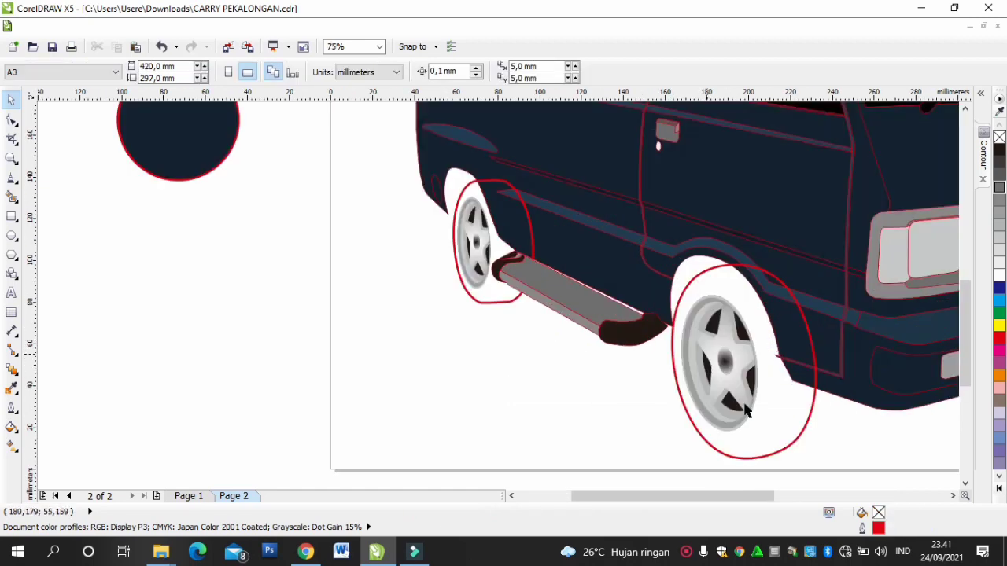
{"action": "scroll", "coordinate": [507, 352], "scroll_direction": "down", "scroll_amount": 1}
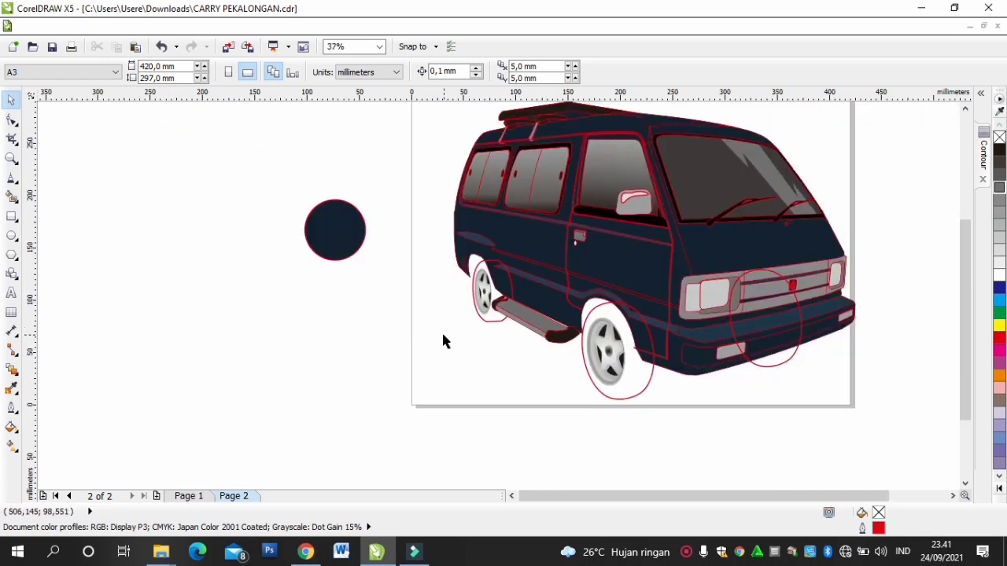
{"action": "scroll", "coordinate": [443, 341], "scroll_direction": "down", "scroll_amount": 1}
{"action": "left_click", "coordinate": [512, 496]}
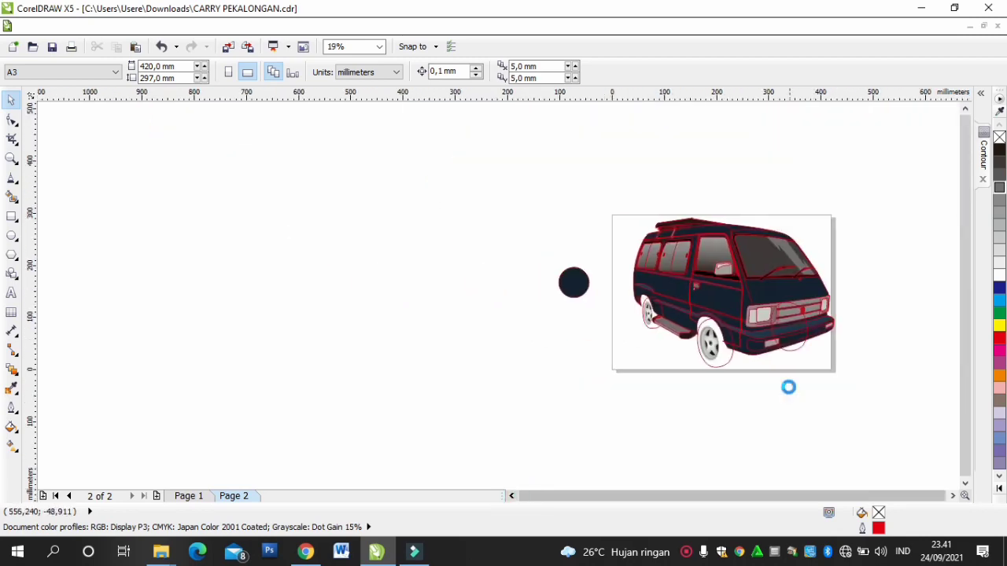
Step: Ungroup the set of three wheels so each wheel can be selected on its own
{"action": "scroll", "coordinate": [789, 387], "scroll_direction": "up", "scroll_amount": 1}
{"action": "left_click", "coordinate": [651, 338]}
{"action": "right_click", "coordinate": [652, 338]}
{"action": "left_click", "coordinate": [664, 375]}
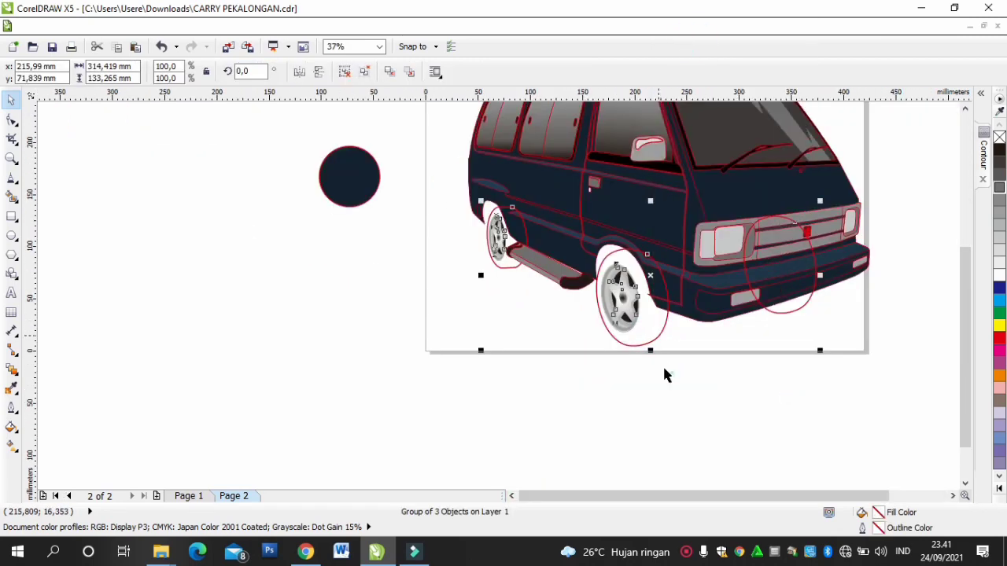
{"action": "left_click", "coordinate": [443, 267]}
Step: Select the rear wheel and its tyre outline in the rear arch
{"action": "left_click", "coordinate": [493, 232]}
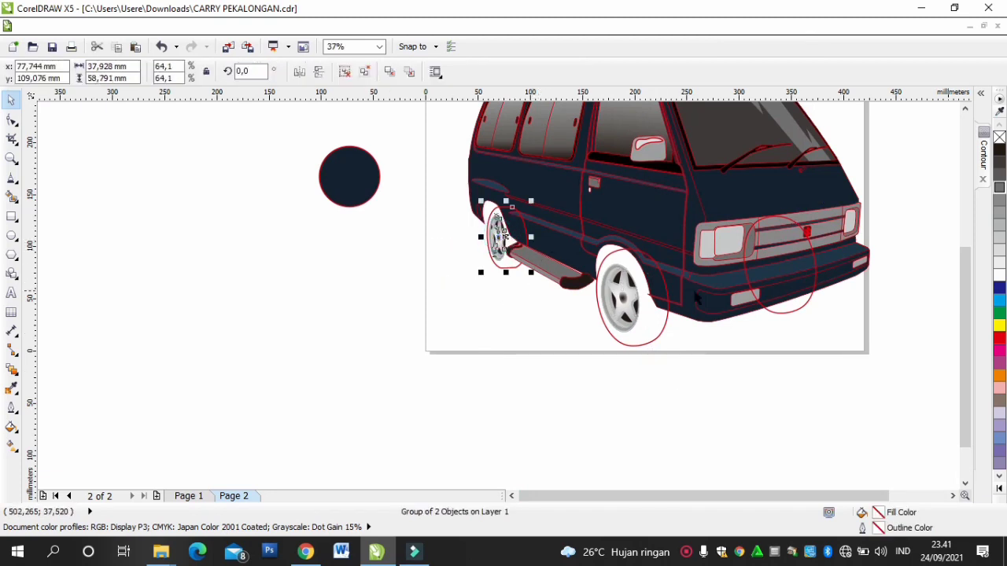
{"action": "left_click", "coordinate": [490, 288]}
{"action": "left_click", "coordinate": [506, 269]}
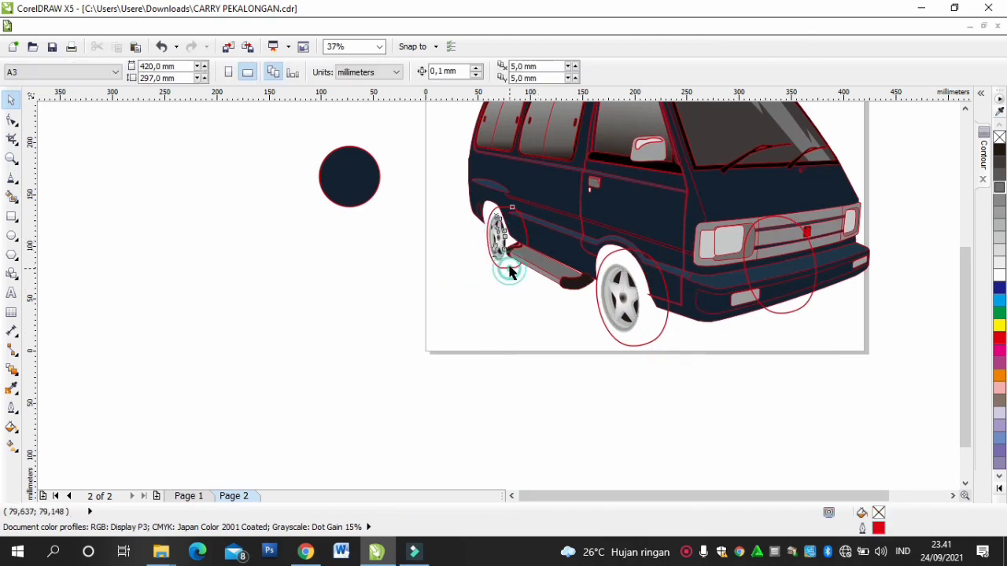
Step: Try to fill the grouped rear wheel with the dark navy sampled from the reference circle, and undo it
{"action": "double_click", "coordinate": [885, 512]}
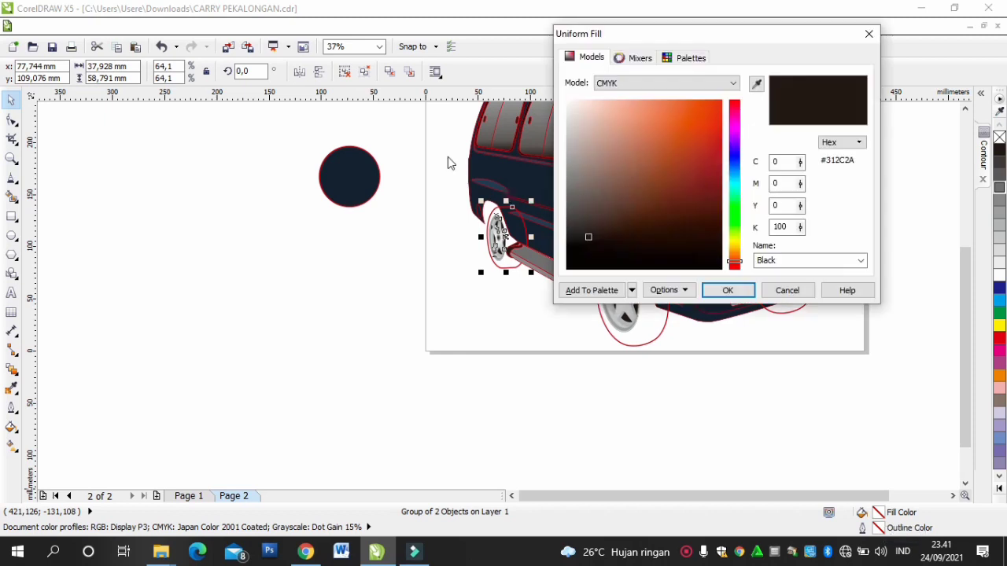
{"action": "left_click", "coordinate": [756, 83]}
{"action": "left_click", "coordinate": [354, 179]}
{"action": "left_click", "coordinate": [733, 297]}
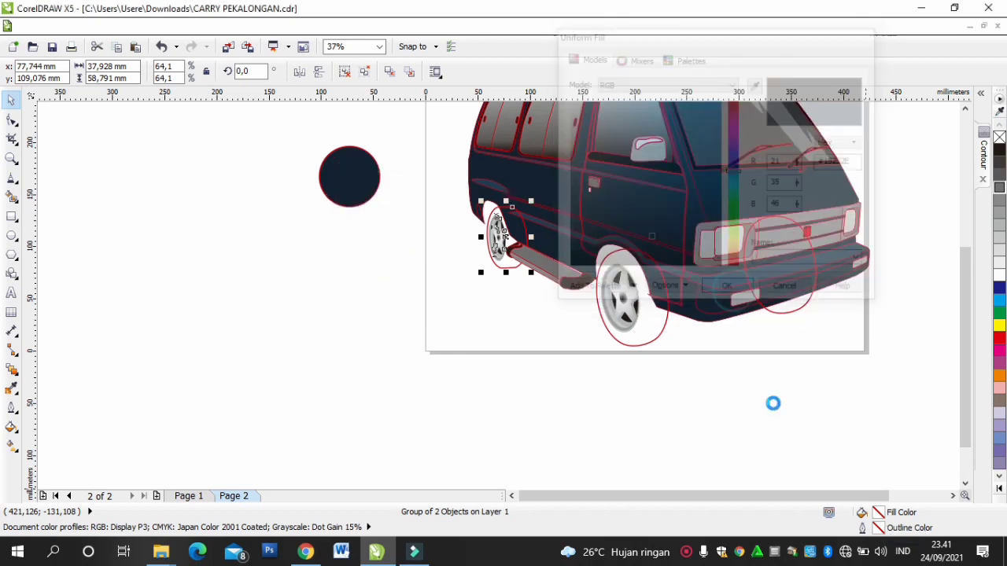
{"action": "key", "text": "ctrl+z"}
Step: Ungroup the rear wheel and the front wheel so each tyre outline is separate from its rim
{"action": "left_click", "coordinate": [357, 285]}
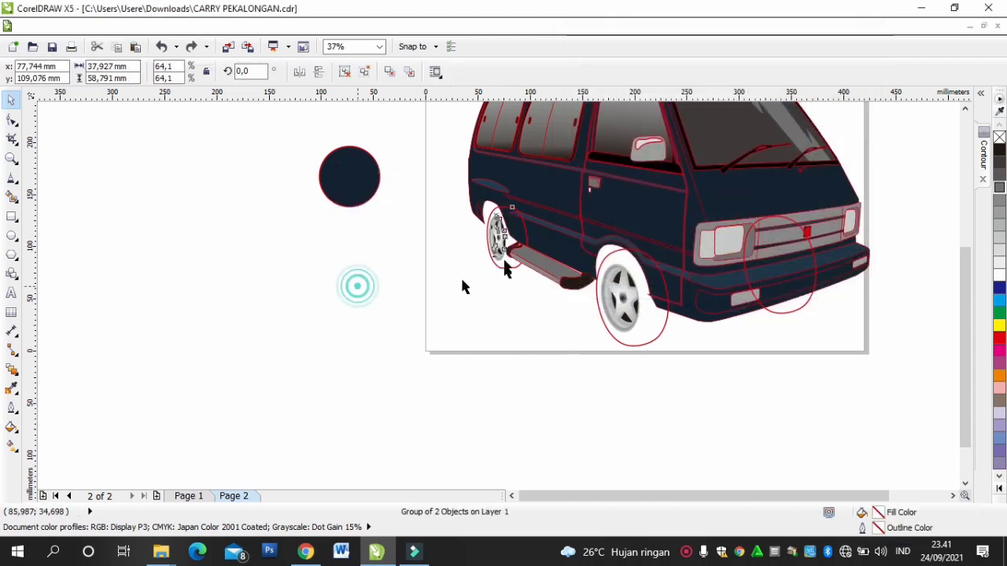
{"action": "right_click", "coordinate": [504, 260]}
{"action": "left_click", "coordinate": [548, 26]}
{"action": "left_click", "coordinate": [350, 276]}
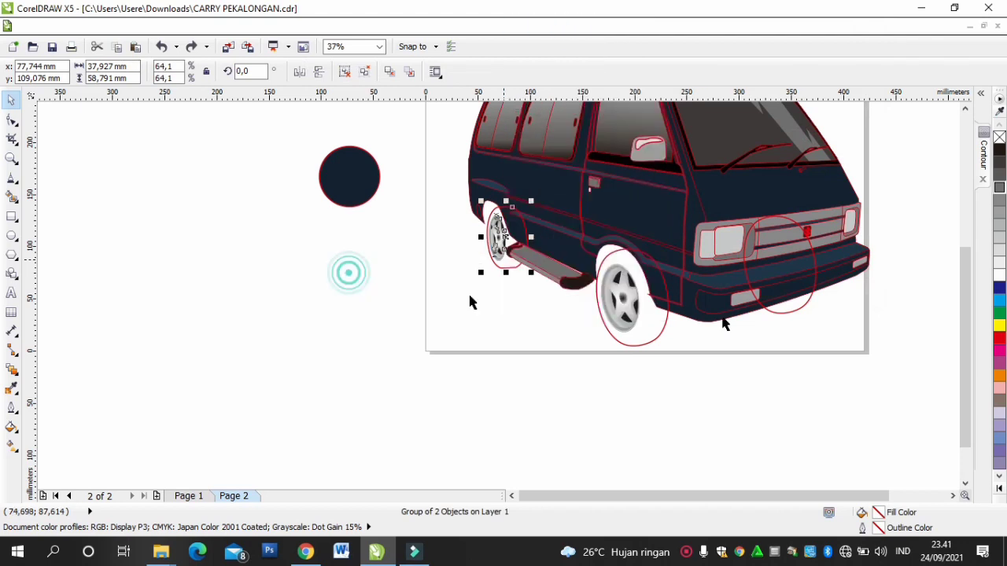
{"action": "left_click", "coordinate": [618, 291]}
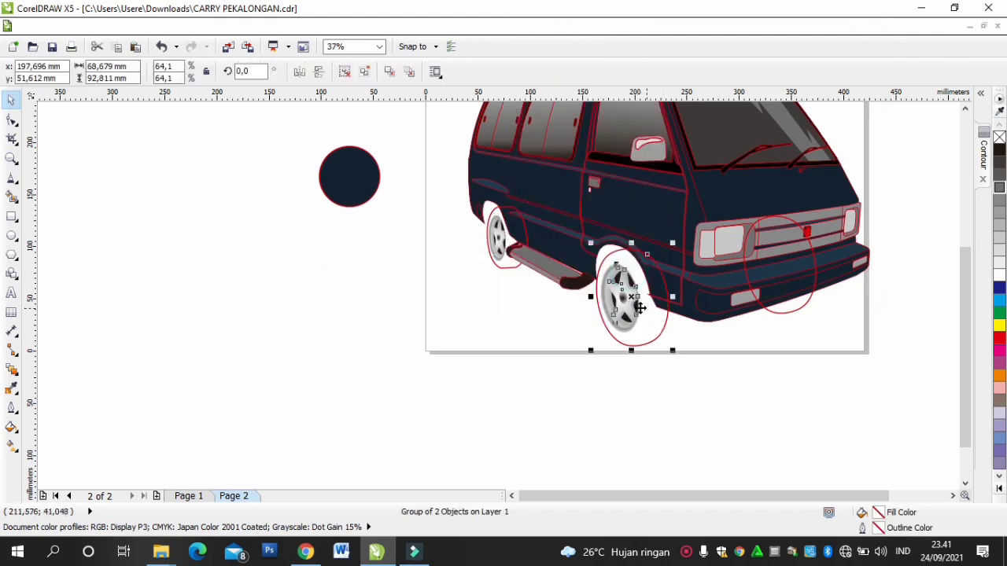
{"action": "right_click", "coordinate": [629, 293]}
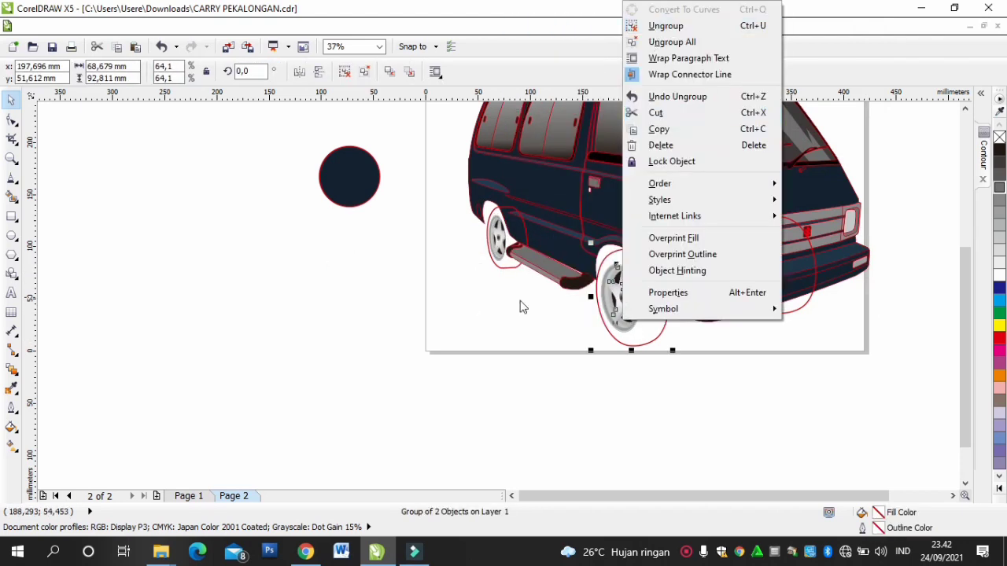
{"action": "left_click", "coordinate": [526, 361]}
Step: Fill the front tyre outline with pure black using the RGB color model
{"action": "left_click", "coordinate": [651, 301], "text": "ctrl"}
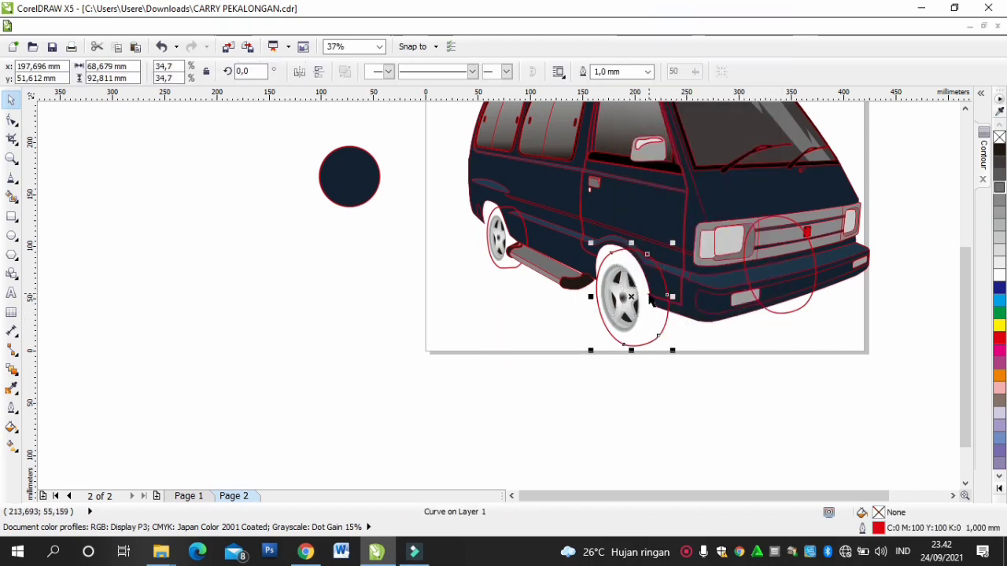
{"action": "left_click", "coordinate": [687, 553]}
{"action": "left_click", "coordinate": [753, 523]}
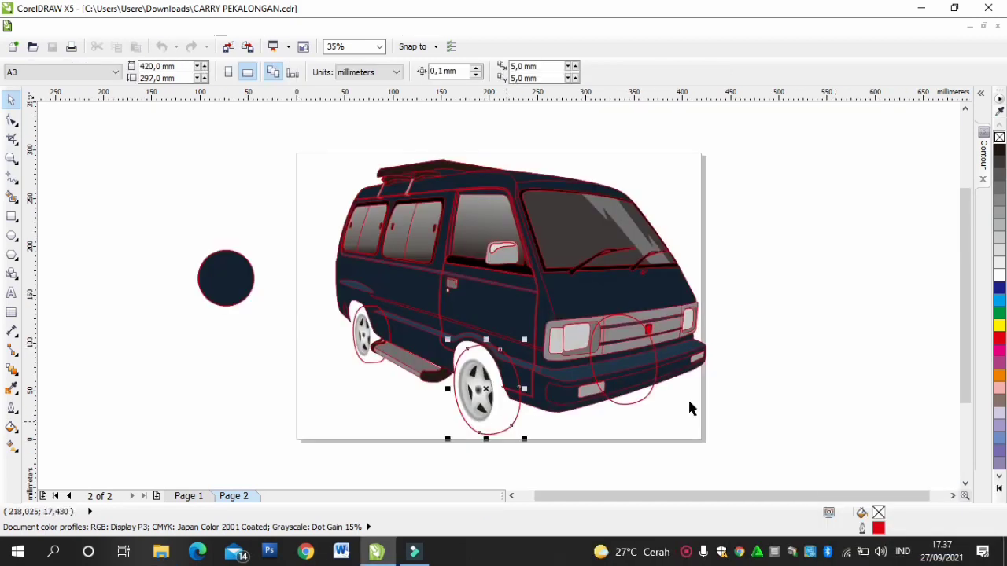
{"action": "left_click", "coordinate": [999, 149]}
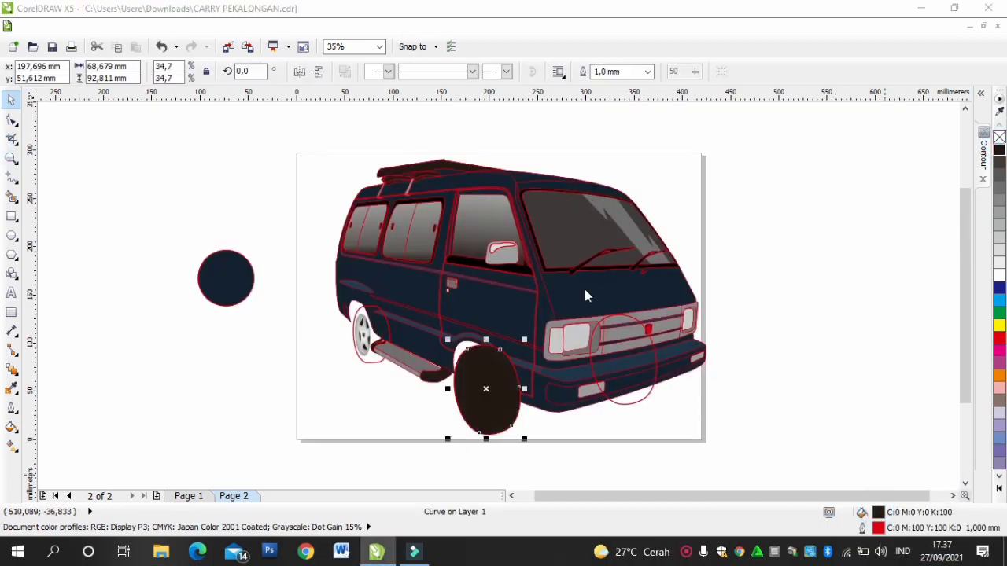
{"action": "key", "text": "shift+F11"}
{"action": "left_click", "coordinate": [586, 58]}
{"action": "left_click", "coordinate": [629, 83]}
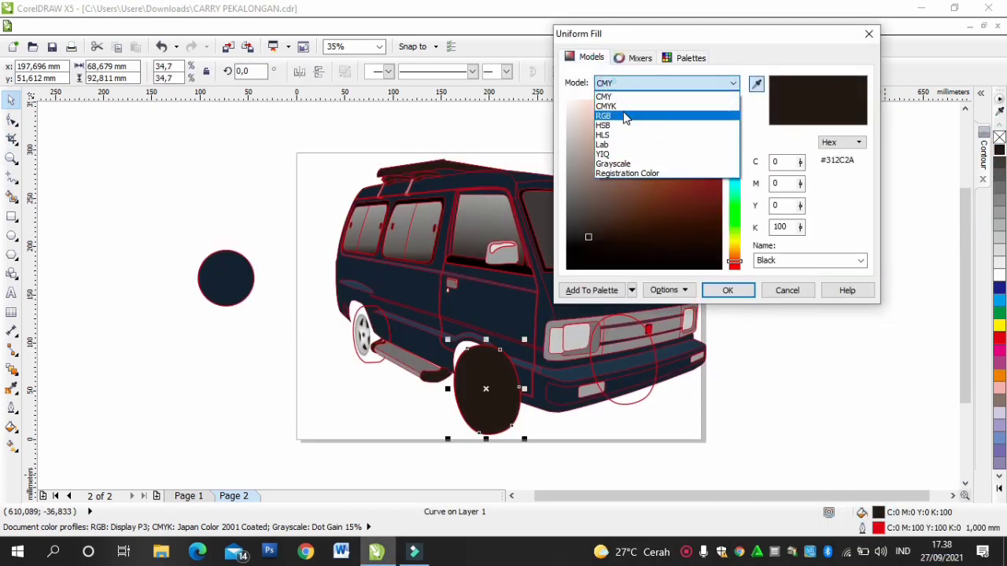
{"action": "left_click", "coordinate": [626, 117]}
{"action": "left_click_drag", "start_coordinate": [590, 236], "coordinate": [563, 274]}
{"action": "left_click", "coordinate": [737, 293]}
{"action": "left_click", "coordinate": [804, 329]}
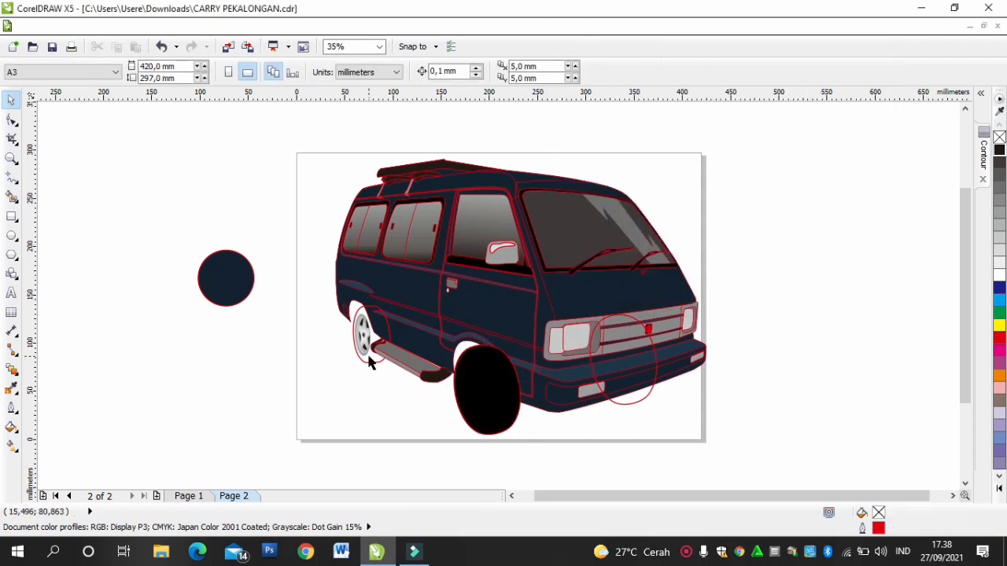
Step: Fill the rear tyre and the far-side front tyre outlines with the black sampled from the near front tyre, #000000
{"action": "left_click", "coordinate": [370, 362]}
{"action": "left_click", "coordinate": [642, 393], "text": "shift"}
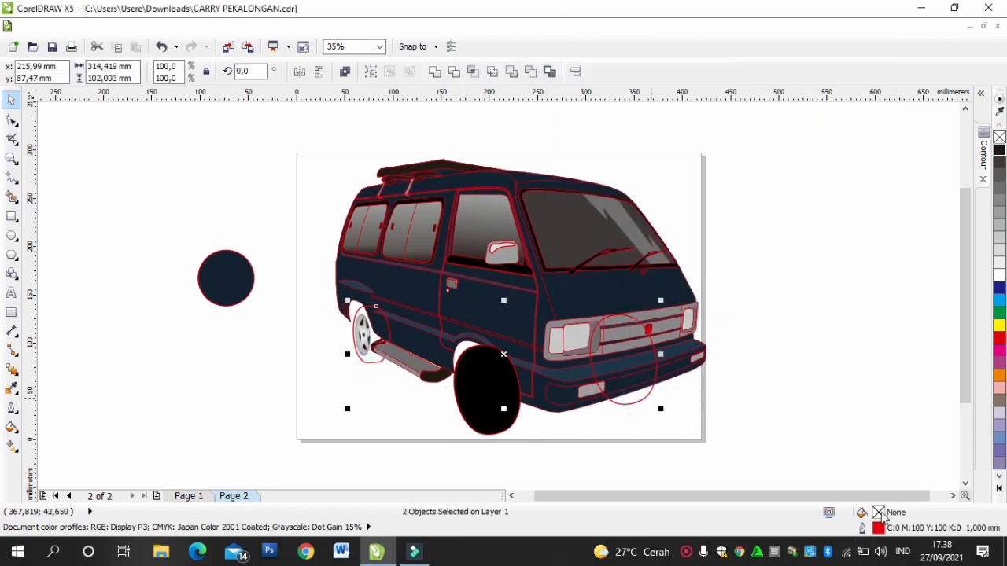
{"action": "double_click", "coordinate": [881, 513]}
{"action": "left_click", "coordinate": [756, 83]}
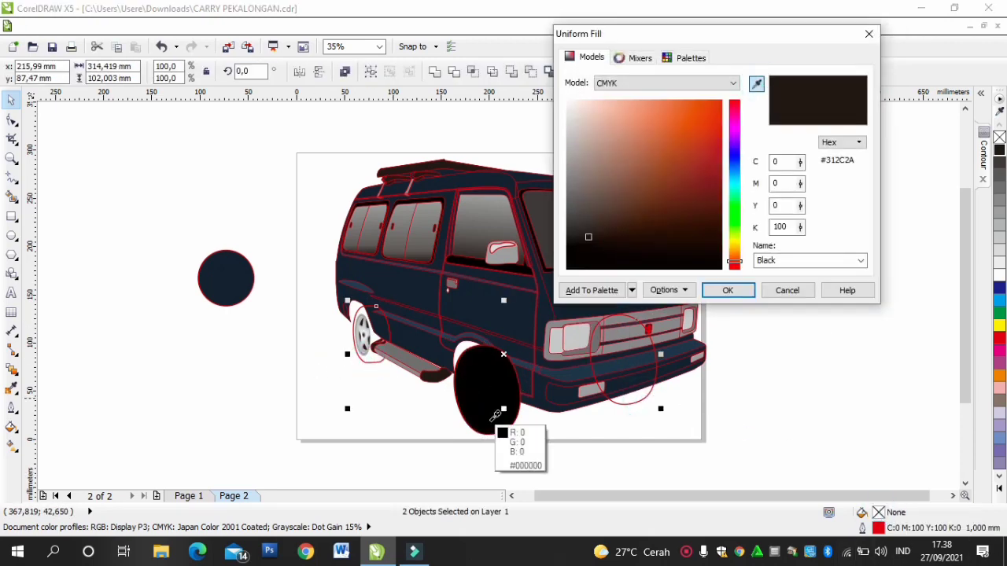
{"action": "left_click", "coordinate": [495, 415]}
{"action": "left_click", "coordinate": [727, 290]}
Step: Move the three black tyres back in the stacking order, behind the bumper and the wheel rims
{"action": "left_click", "coordinate": [647, 400]}
{"action": "key", "text": "ctrl+Page_Down"}
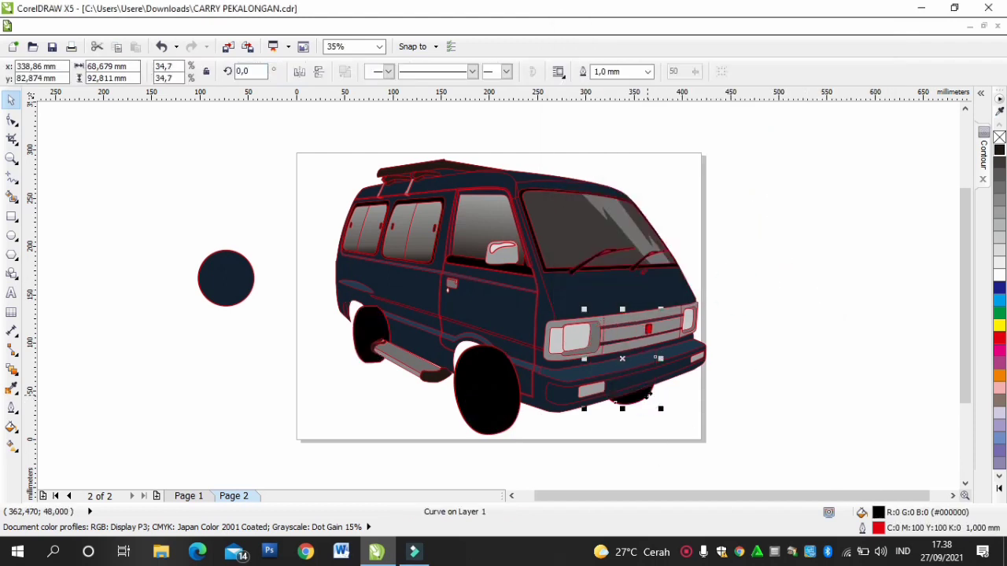
{"action": "left_click", "coordinate": [658, 429]}
{"action": "left_click", "coordinate": [370, 360]}
{"action": "key", "text": "ctrl+Page_Down"}
{"action": "left_click", "coordinate": [771, 376]}
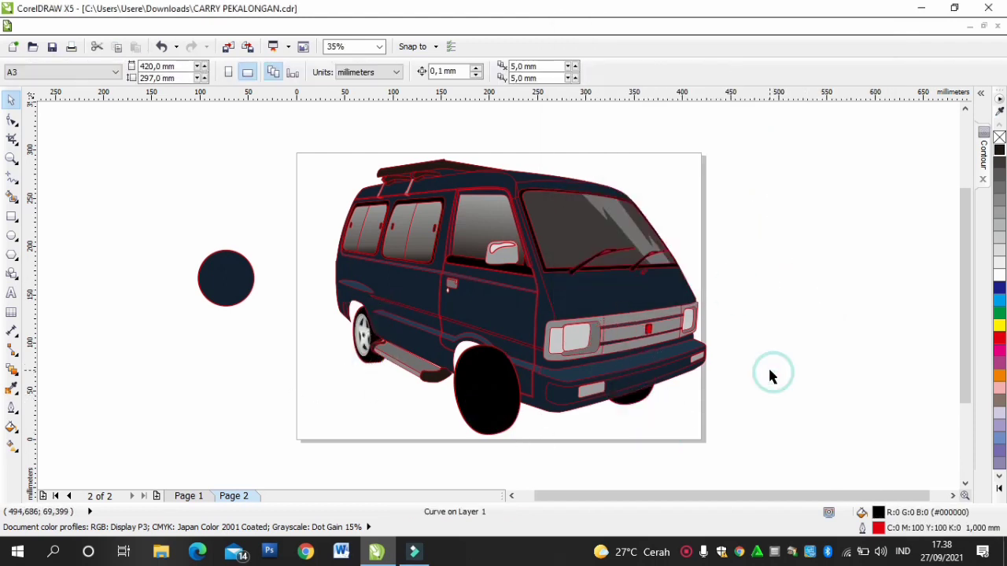
{"action": "left_click", "coordinate": [488, 393]}
{"action": "key", "text": "ctrl+Page_Down"}
{"action": "left_click", "coordinate": [798, 370]}
Step: Group the far-side front tyre, the rear tyre and the rear rim together
{"action": "left_click", "coordinate": [637, 397]}
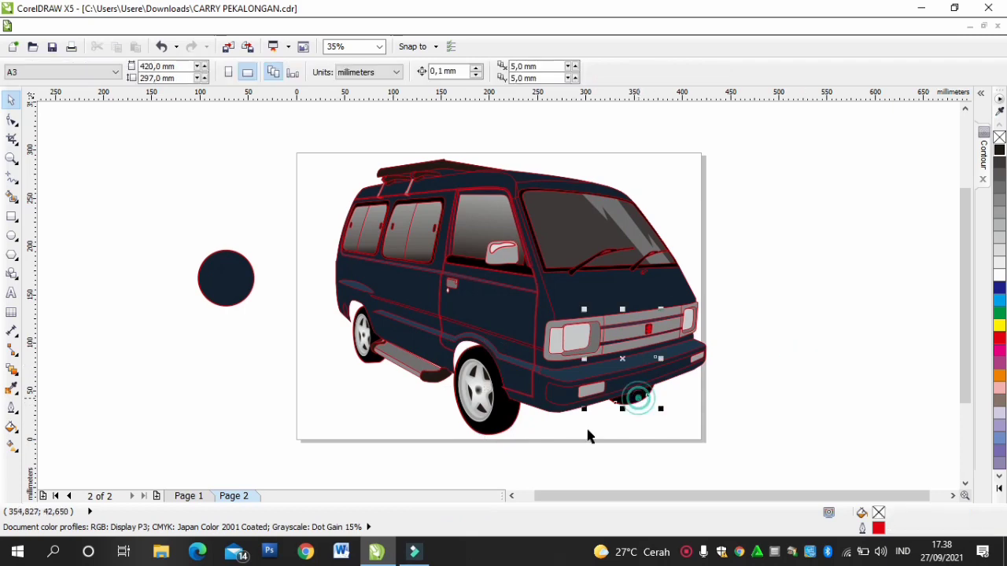
{"action": "left_click", "coordinate": [497, 390], "text": "shift"}
{"action": "left_click", "coordinate": [497, 390], "text": "shift"}
{"action": "left_click", "coordinate": [374, 363], "text": "shift"}
{"action": "left_click", "coordinate": [360, 330], "text": "shift"}
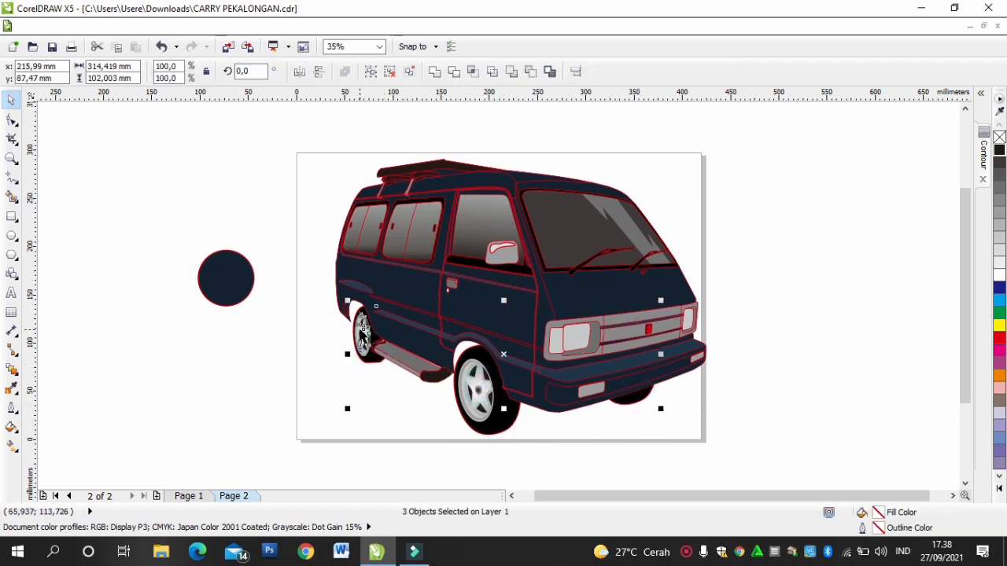
{"action": "key", "text": "ctrl+g"}
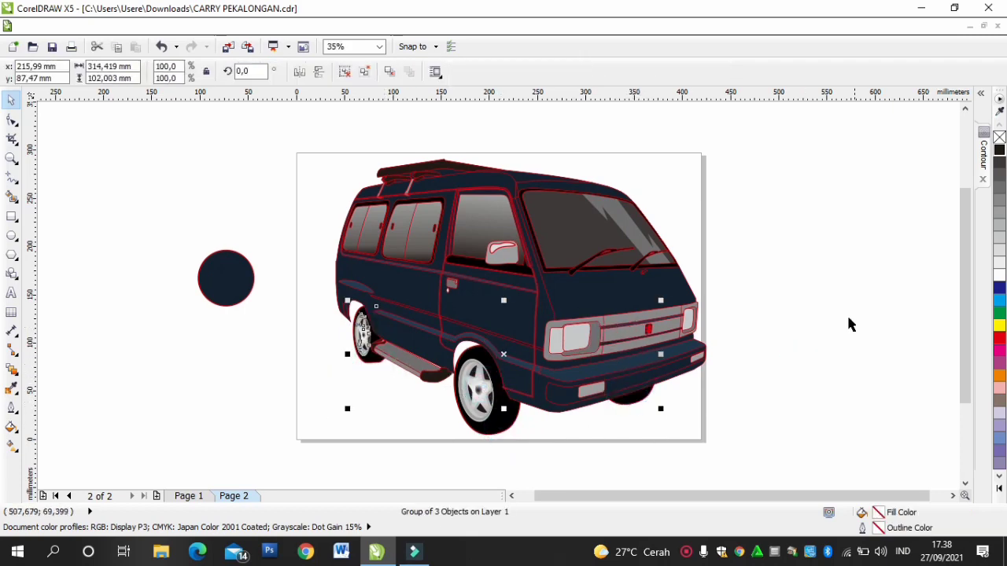
{"action": "left_click", "coordinate": [850, 324]}
Step: Try moving the side-window glass group slightly and undo the move
{"action": "scroll", "coordinate": [490, 277], "scroll_direction": "up", "scroll_amount": 2}
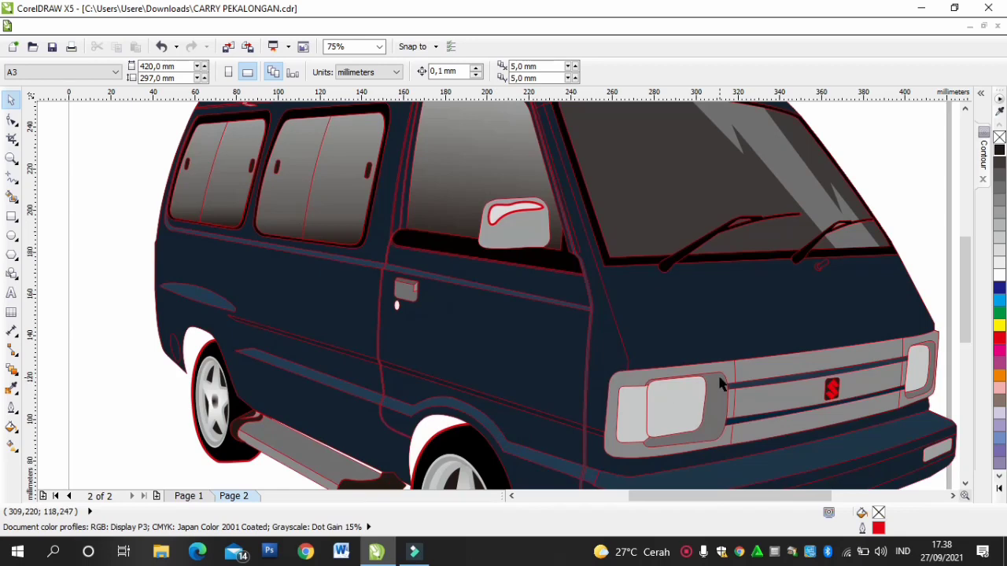
{"action": "left_click", "coordinate": [504, 222]}
{"action": "left_click", "coordinate": [114, 228]}
{"action": "left_click", "coordinate": [192, 181]}
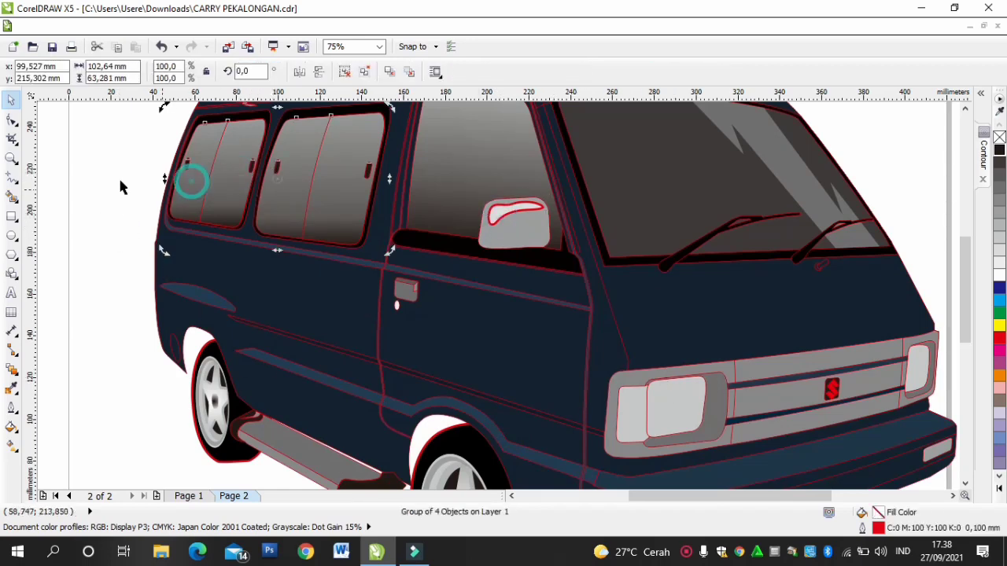
{"action": "left_click_drag", "start_coordinate": [210, 147], "coordinate": [219, 133]}
{"action": "key", "text": "ctrl+z"}
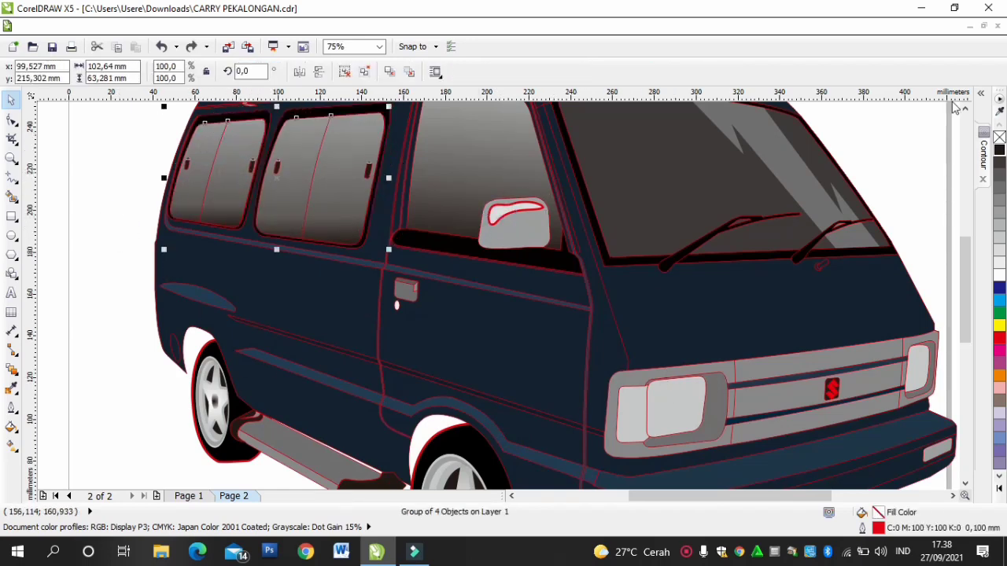
{"action": "left_click", "coordinate": [11, 427]}
{"action": "left_click", "coordinate": [63, 335]}
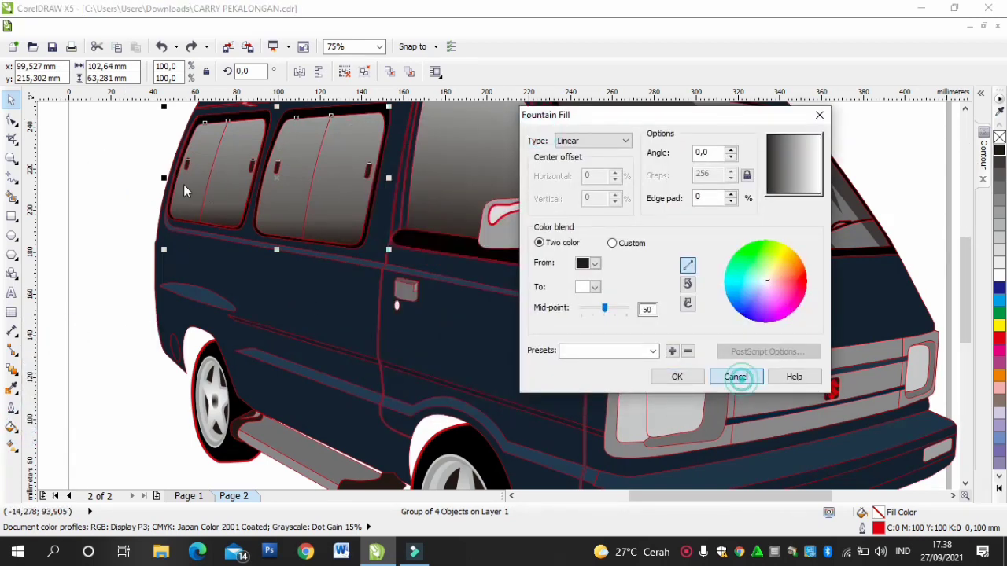
{"action": "left_click", "coordinate": [736, 377]}
Step: Ungroup the four-object side-window glass group and check which panes are separate, undoing any trial move
{"action": "right_click", "coordinate": [205, 129]}
{"action": "left_click", "coordinate": [122, 125]}
{"action": "left_click", "coordinate": [299, 128]}
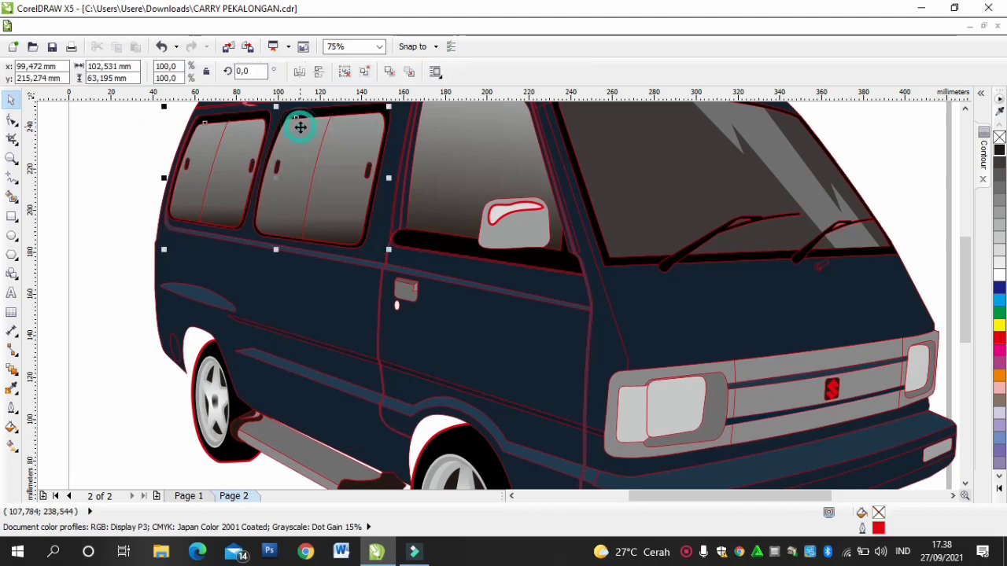
{"action": "left_click_drag", "start_coordinate": [300, 128], "coordinate": [298, 137]}
{"action": "key", "text": "ctrl+z"}
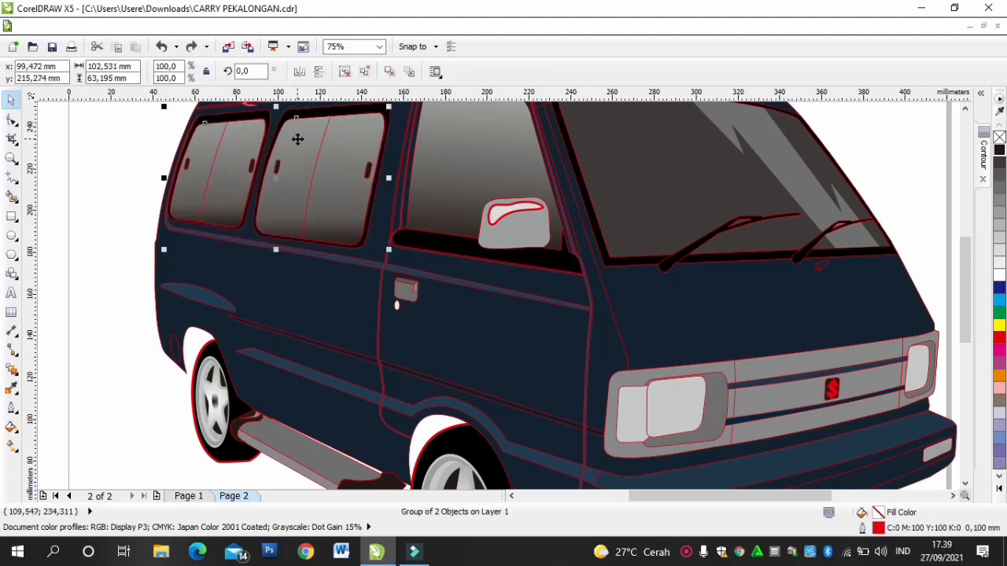
{"action": "left_click", "coordinate": [98, 171]}
{"action": "left_click", "coordinate": [205, 190]}
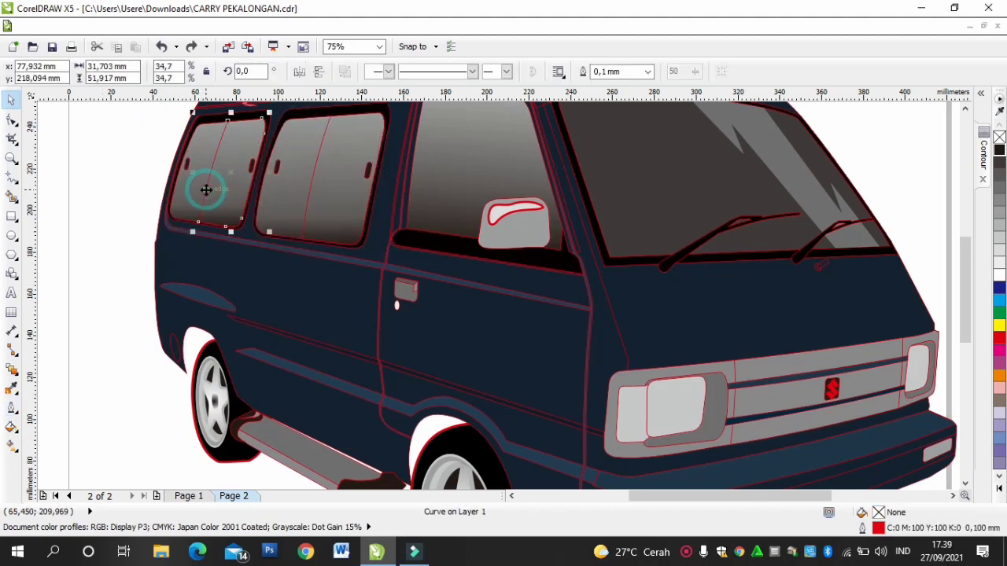
{"action": "left_click", "coordinate": [86, 168]}
Step: Set the linear fountain fill of the side-window glass to a 265° angle with 3% edge pad
{"action": "left_click", "coordinate": [202, 126]}
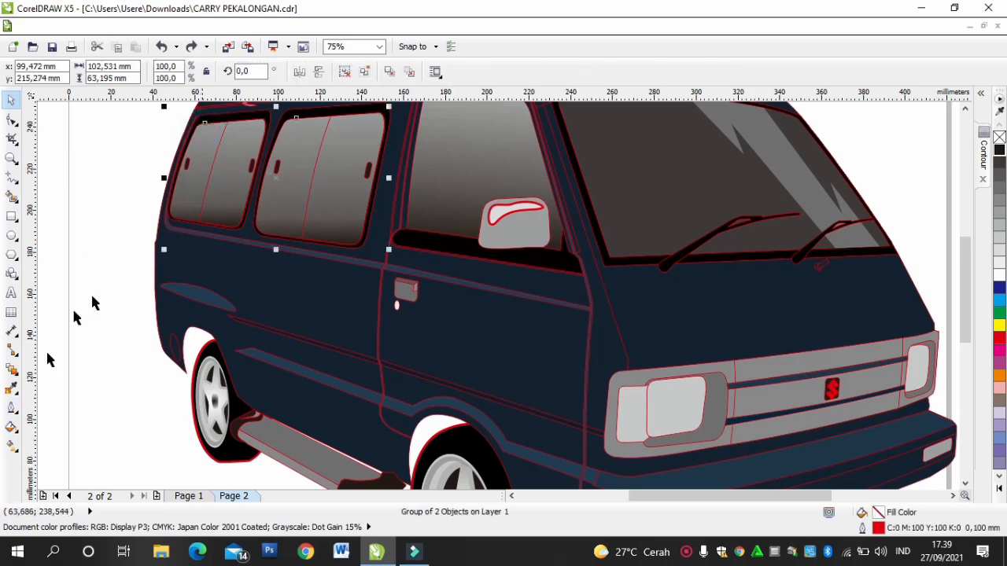
{"action": "left_click", "coordinate": [12, 426]}
{"action": "left_click", "coordinate": [70, 338]}
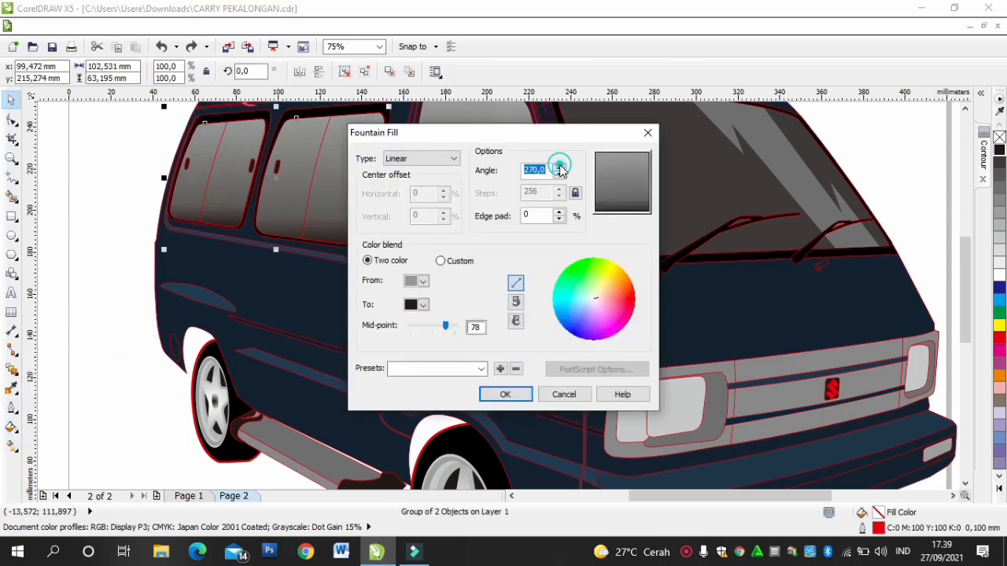
{"action": "left_click", "coordinate": [560, 168]}
{"action": "left_click", "coordinate": [505, 394]}
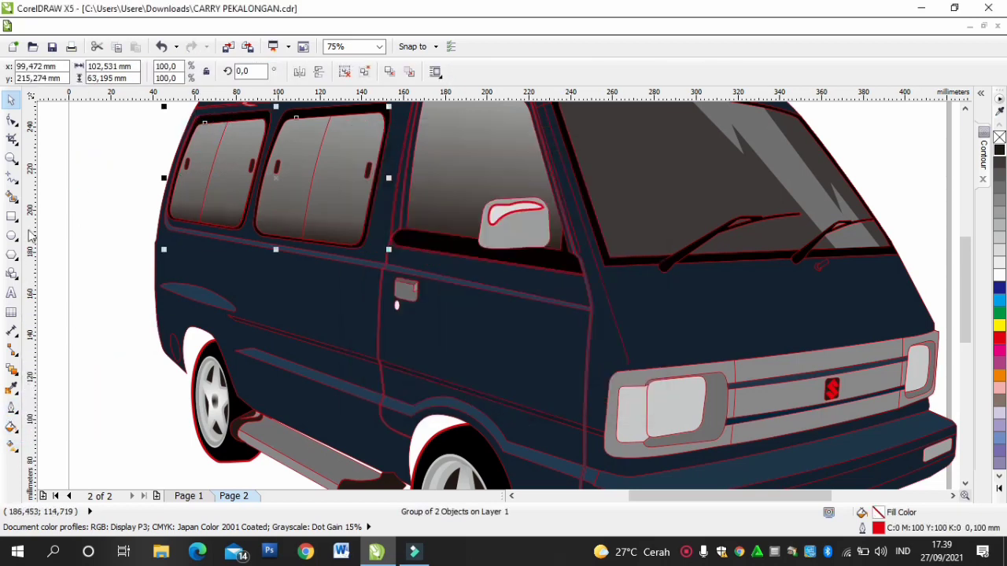
Step: Lower the mid-point of the side-window glass gradient so the dark color reaches higher
{"action": "left_click", "coordinate": [12, 426]}
{"action": "left_click", "coordinate": [91, 340]}
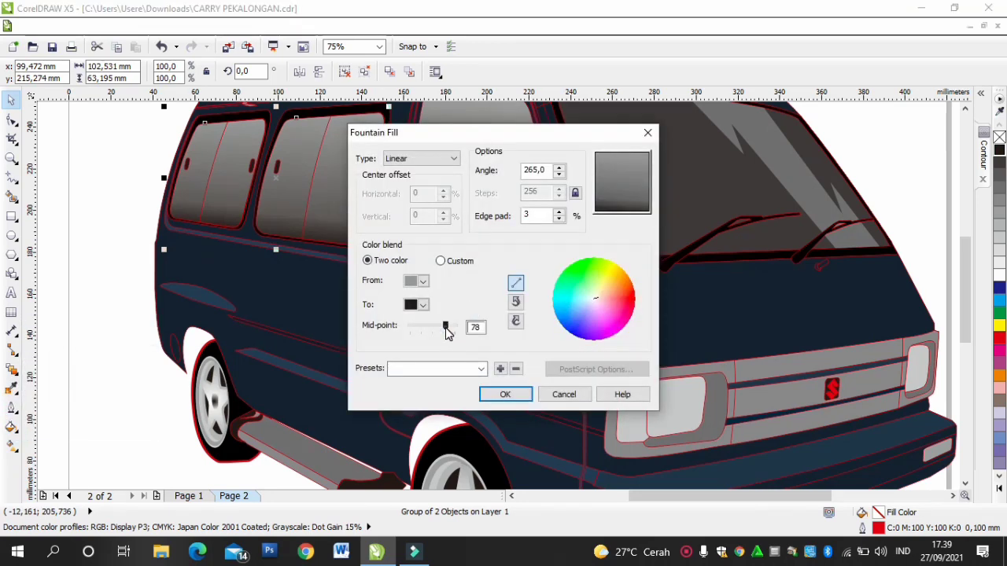
{"action": "left_click_drag", "start_coordinate": [445, 326], "coordinate": [435, 325]}
{"action": "left_click", "coordinate": [505, 394]}
{"action": "left_click", "coordinate": [101, 157]}
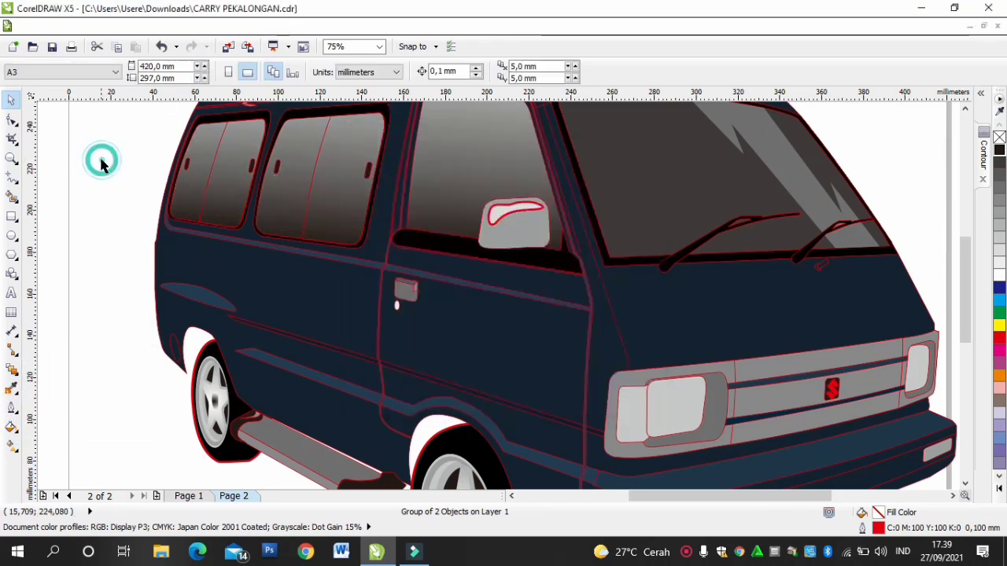
{"action": "left_click", "coordinate": [208, 201]}
{"action": "left_click", "coordinate": [11, 445]}
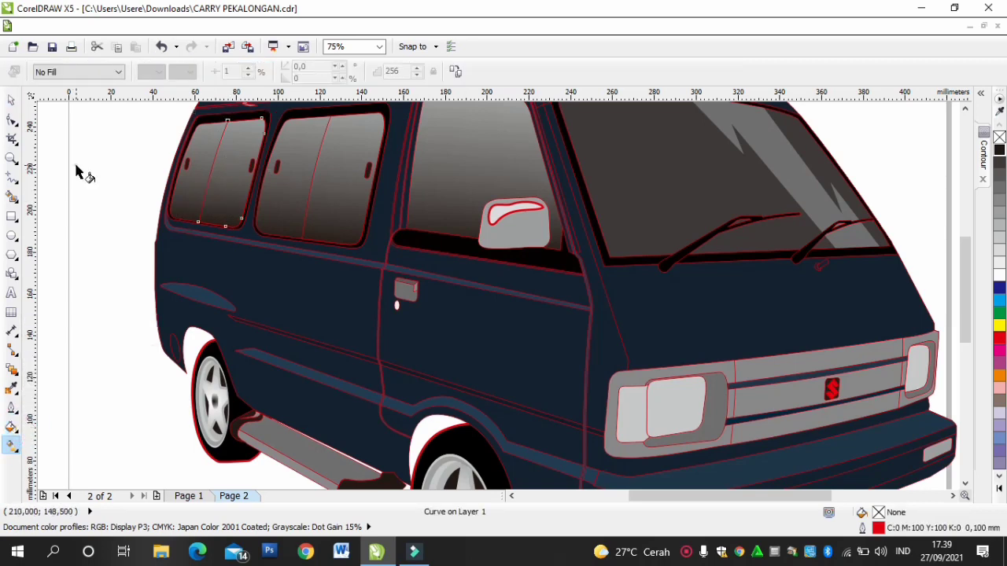
{"action": "key", "text": "space"}
Step: Group the forward panes of both side windows and fill them with black (K 100)
{"action": "left_click", "coordinate": [326, 129]}
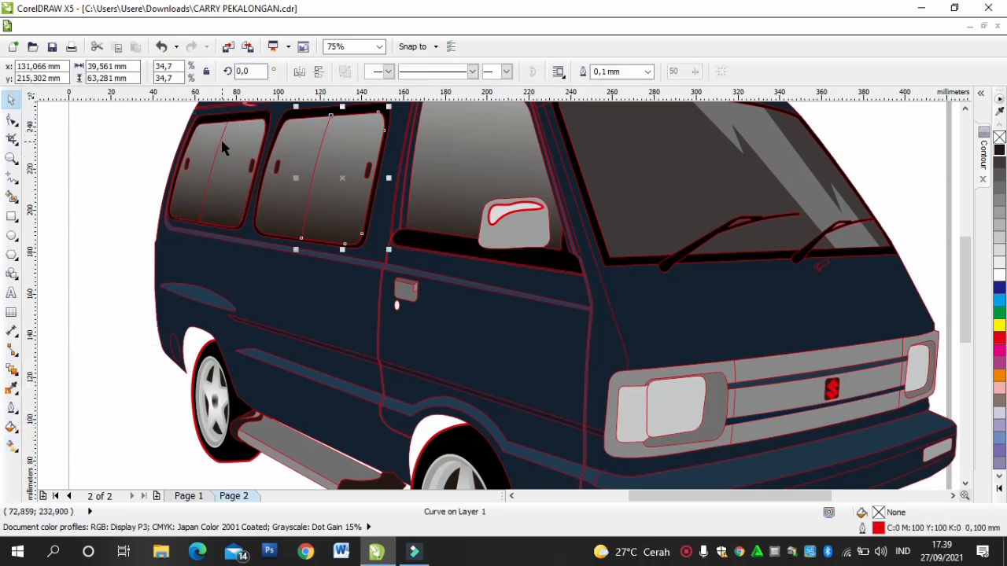
{"action": "left_click", "coordinate": [222, 148], "text": "shift"}
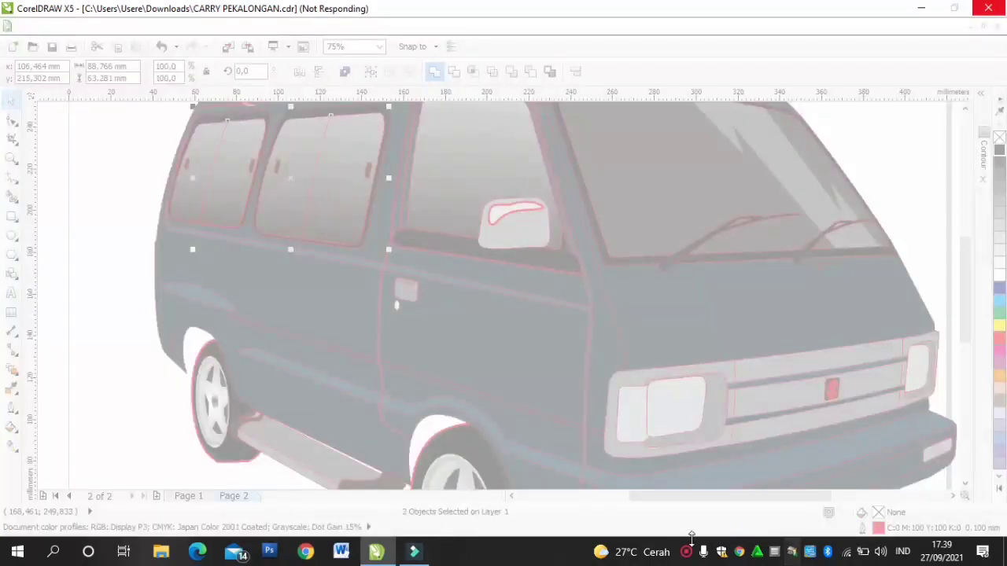
{"action": "left_click", "coordinate": [688, 550]}
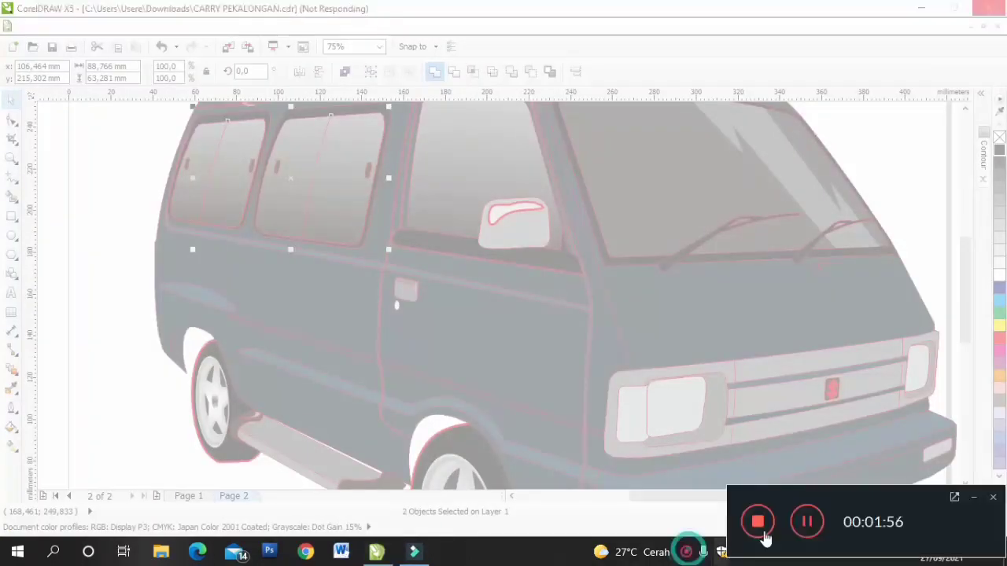
{"action": "left_click", "coordinate": [805, 523]}
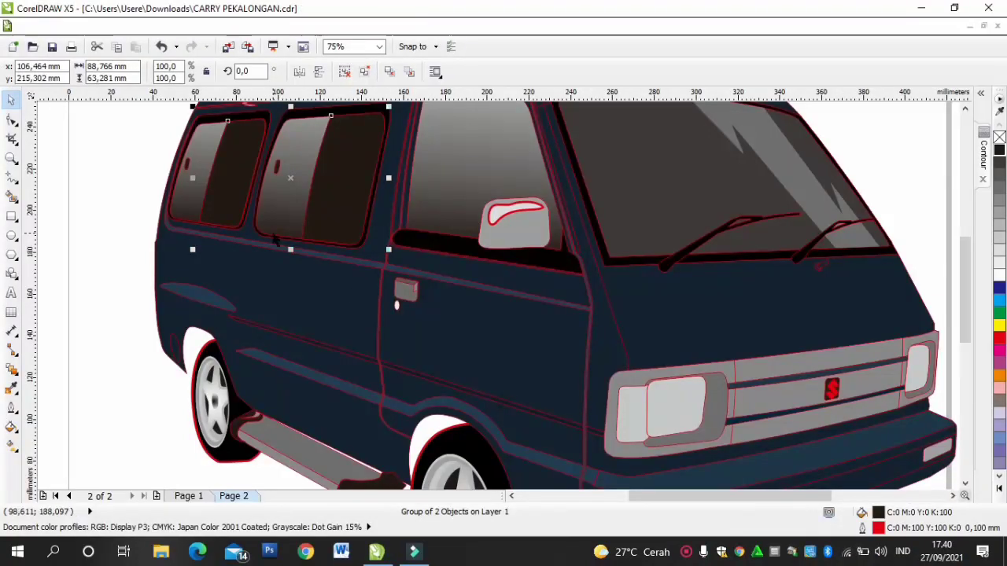
Step: Change the grouped forward panes of the side windows to a deeper black uniform fill (C93 M88 Y89 K80)
{"action": "scroll", "coordinate": [273, 236], "scroll_direction": "down", "scroll_amount": 1}
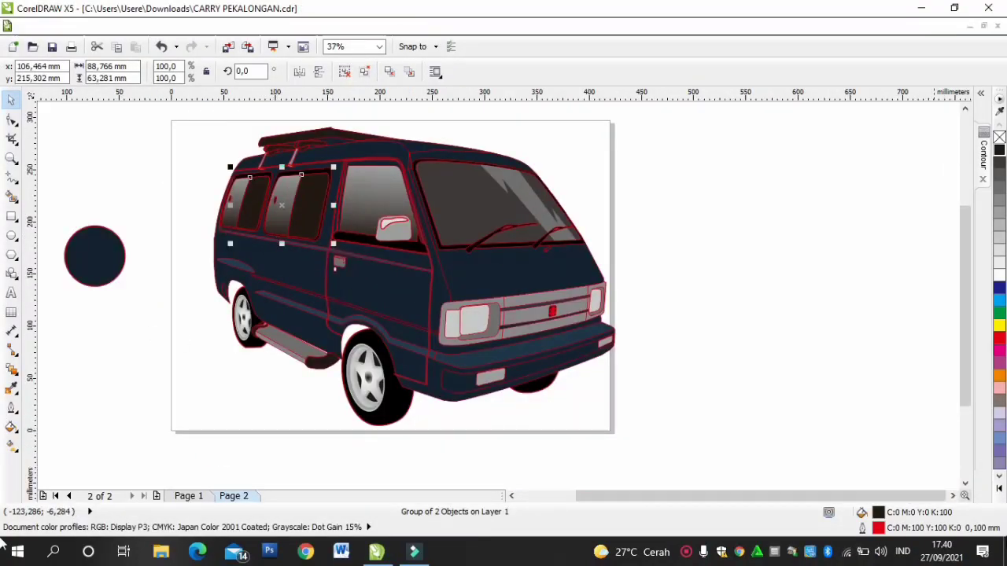
{"action": "double_click", "coordinate": [877, 517]}
{"action": "left_click", "coordinate": [592, 57]}
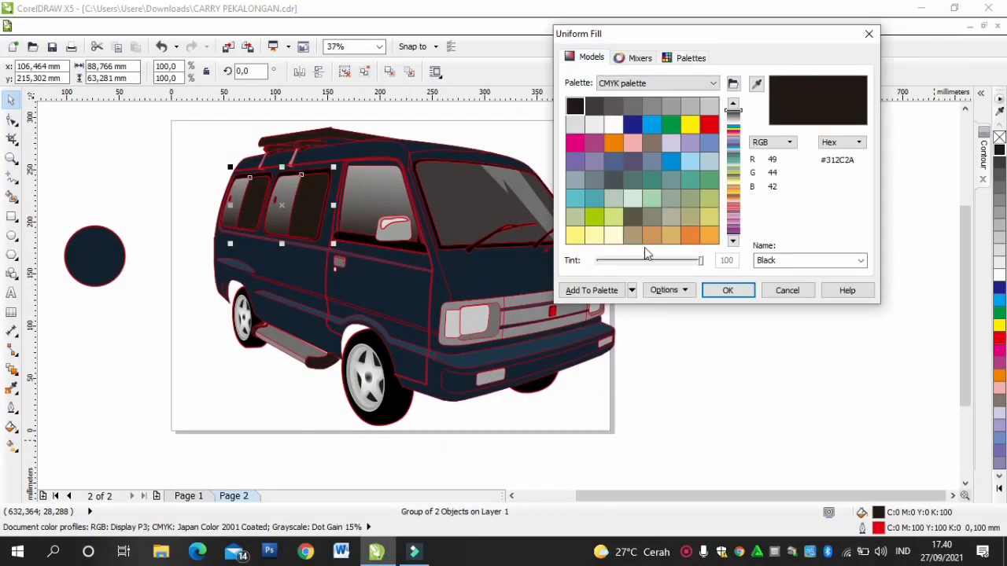
{"action": "left_click", "coordinate": [590, 240]}
{"action": "left_click", "coordinate": [728, 290]}
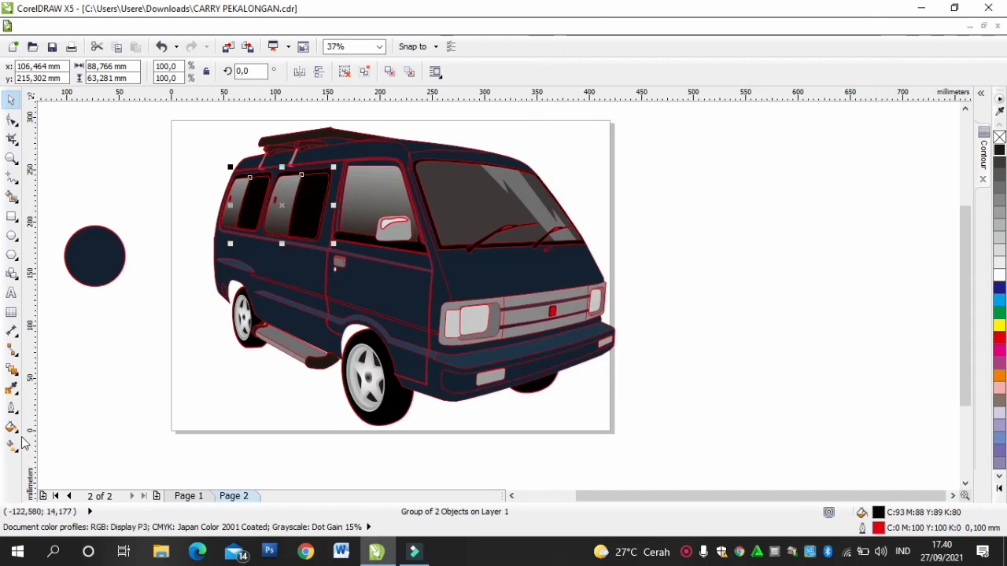
Step: Apply a linear transparency at about 79° to the grouped black panes, extending it from below the van to above the roof
{"action": "left_click", "coordinate": [13, 369]}
{"action": "left_click", "coordinate": [68, 466]}
{"action": "left_click_drag", "start_coordinate": [221, 419], "coordinate": [279, 138]}
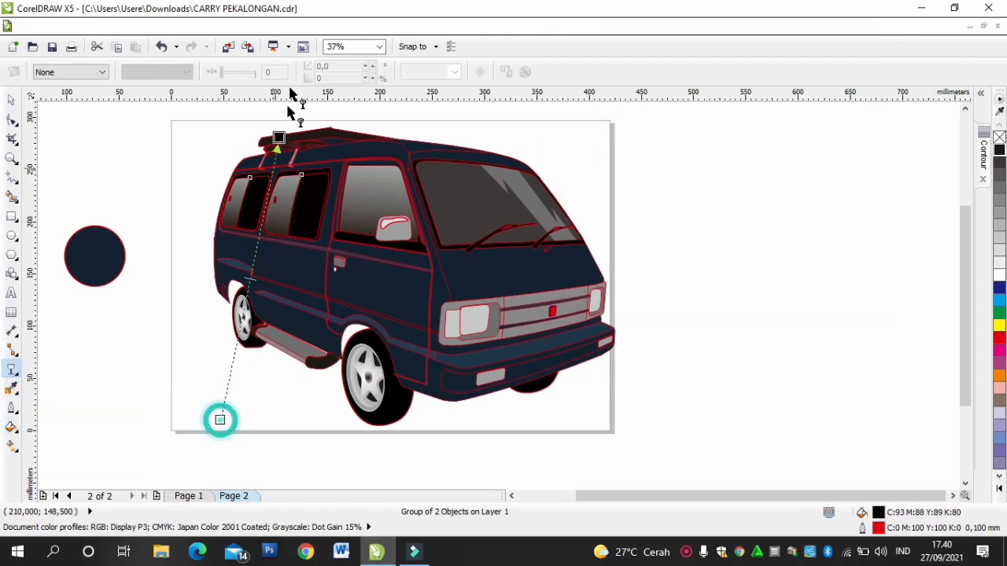
{"action": "left_click_drag", "start_coordinate": [289, 88], "coordinate": [288, 75]}
{"action": "left_click", "coordinate": [965, 108]}
{"action": "left_click", "coordinate": [965, 108]}
{"action": "left_click", "coordinate": [966, 108]}
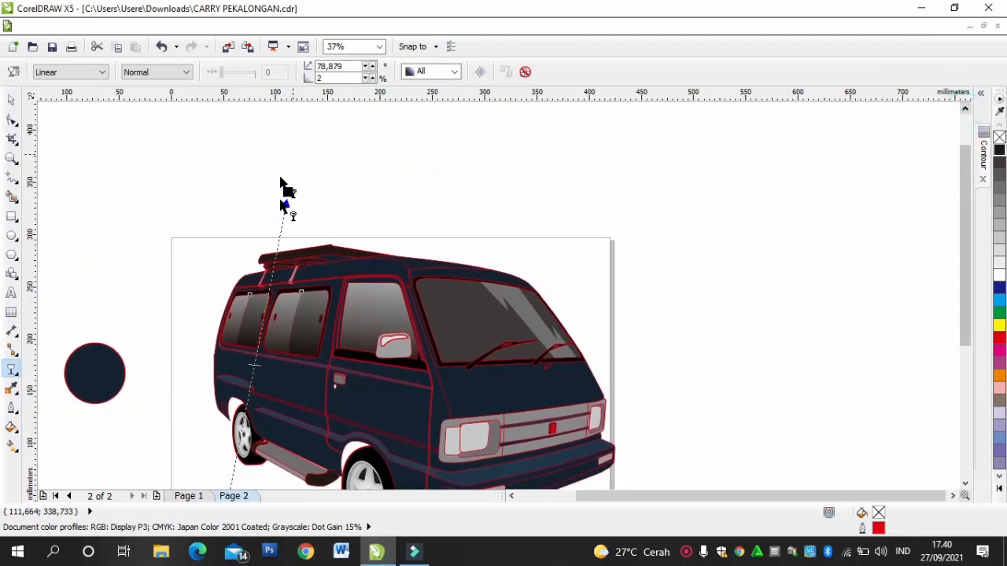
{"action": "mouse_move", "coordinate": [288, 192]}
{"action": "left_mouse_down"}
{"action": "mouse_move", "coordinate": [324, 115]}
{"action": "mouse_move", "coordinate": [314, 159]}
{"action": "mouse_move", "coordinate": [290, 198]}
{"action": "left_mouse_up"}
{"action": "key", "text": "space"}
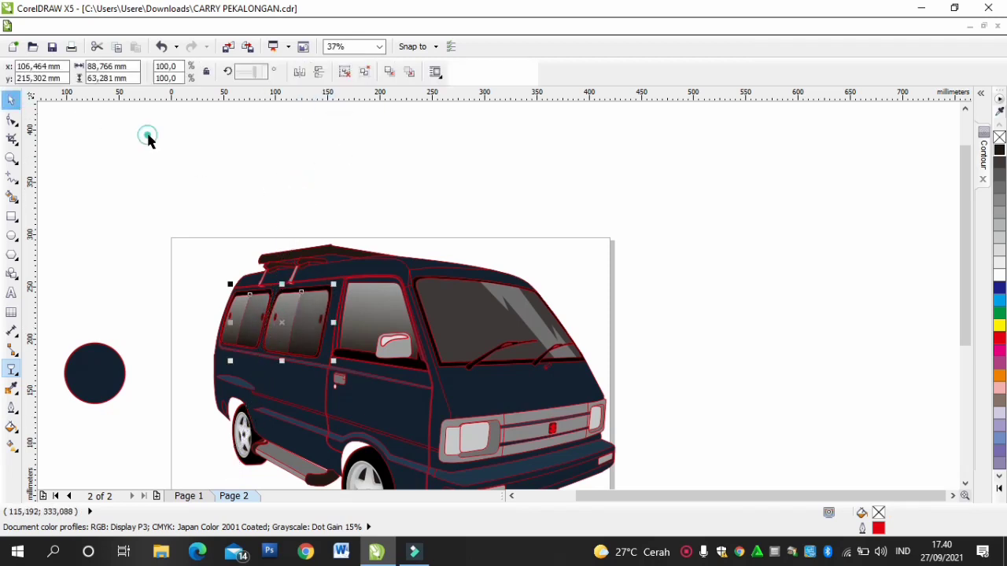
{"action": "left_click", "coordinate": [149, 138]}
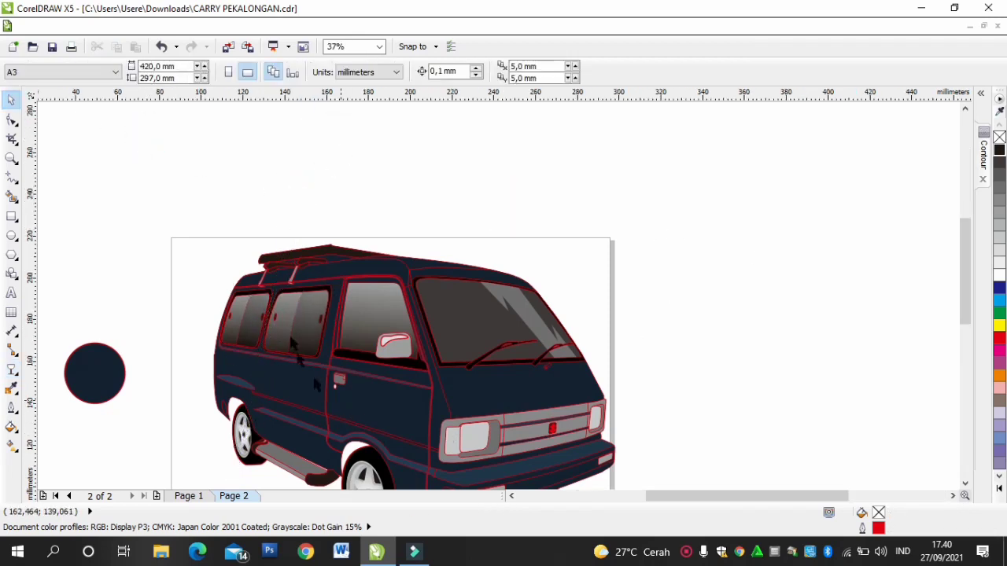
Step: Try a 30% black fill on the door handle's base plate and undo its trial move
{"action": "scroll", "coordinate": [333, 386], "scroll_direction": "up", "scroll_amount": 5}
{"action": "left_click", "coordinate": [413, 365]}
{"action": "left_click", "coordinate": [1000, 200]}
{"action": "left_click", "coordinate": [1000, 210]}
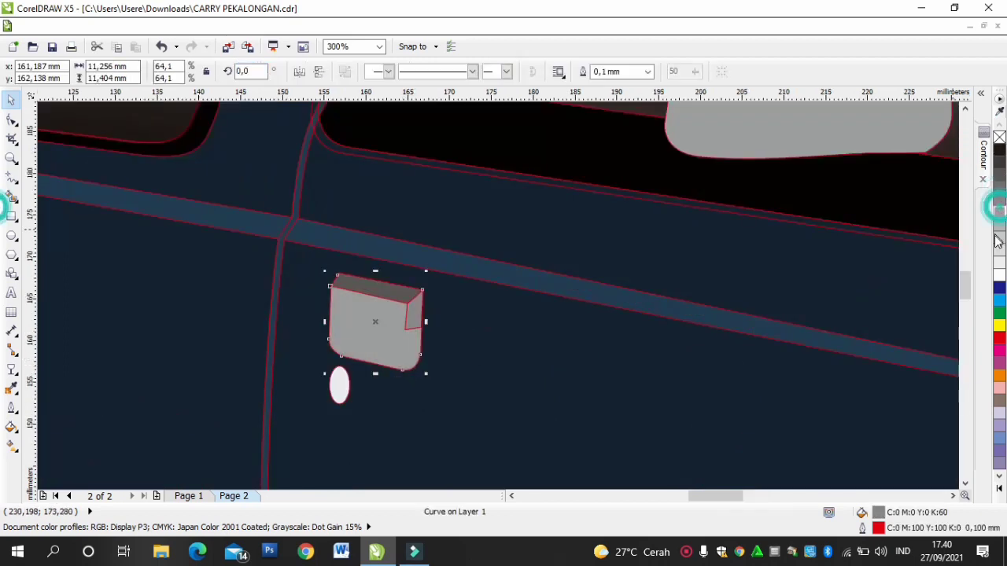
{"action": "left_click", "coordinate": [1000, 238]}
{"action": "left_click_drag", "start_coordinate": [375, 311], "coordinate": [416, 360]}
{"action": "key", "text": "ctrl+z"}
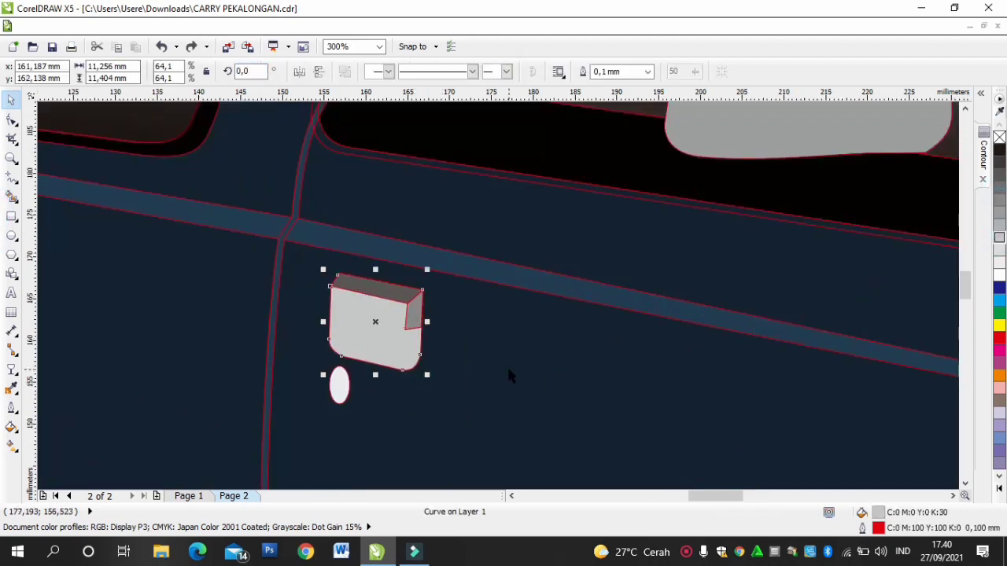
Step: Send the door handle's base plate back one level and fill it with black
{"action": "key", "text": "ctrl+Page_Down"}
{"action": "left_click", "coordinate": [503, 359]}
{"action": "left_click", "coordinate": [380, 343]}
{"action": "left_click", "coordinate": [1000, 150]}
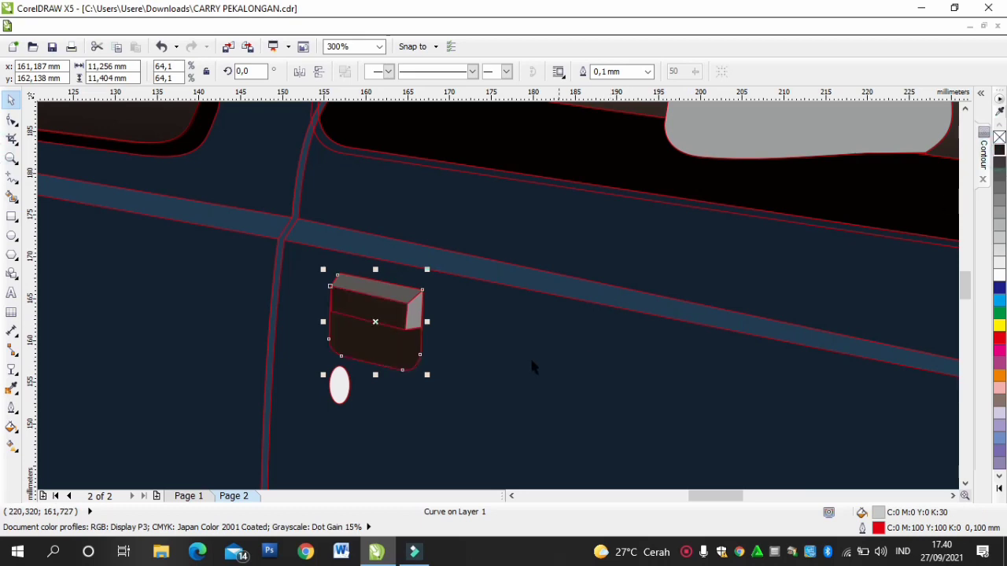
Step: Fill the front face of the door handle with 50% black
{"action": "left_click", "coordinate": [530, 361]}
{"action": "left_click", "coordinate": [397, 328]}
{"action": "left_click", "coordinate": [1000, 227]}
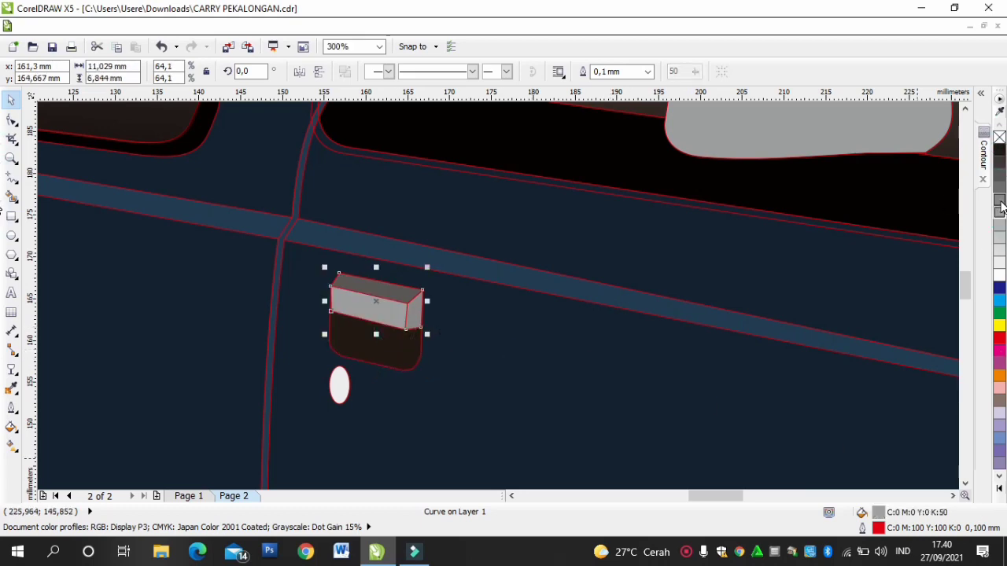
{"action": "left_click", "coordinate": [483, 371]}
Step: Select every part of the minivan and try removing all the red outlines
{"action": "scroll", "coordinate": [478, 364], "scroll_direction": "down", "scroll_amount": 4}
{"action": "left_click", "coordinate": [826, 267]}
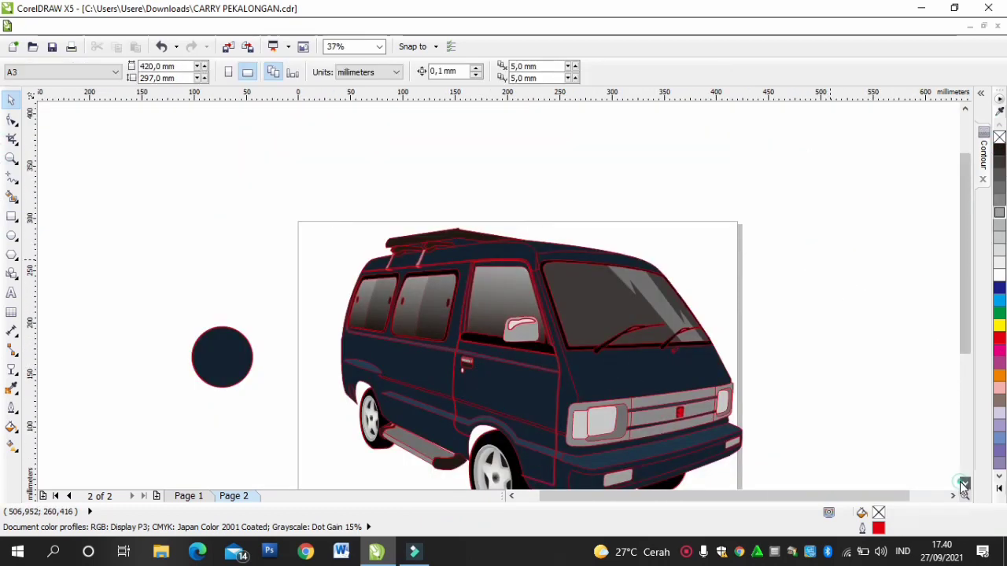
{"action": "scroll", "coordinate": [864, 322], "scroll_direction": "down", "scroll_amount": 1}
{"action": "left_click_drag", "start_coordinate": [287, 127], "coordinate": [813, 473]}
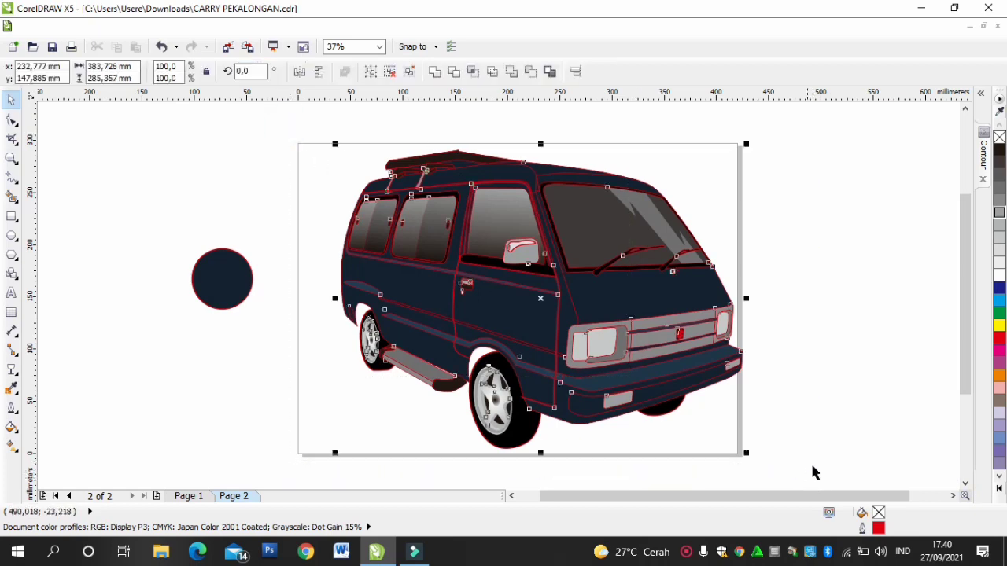
{"action": "left_click", "coordinate": [826, 272]}
{"action": "left_click_drag", "start_coordinate": [811, 128], "coordinate": [306, 465]}
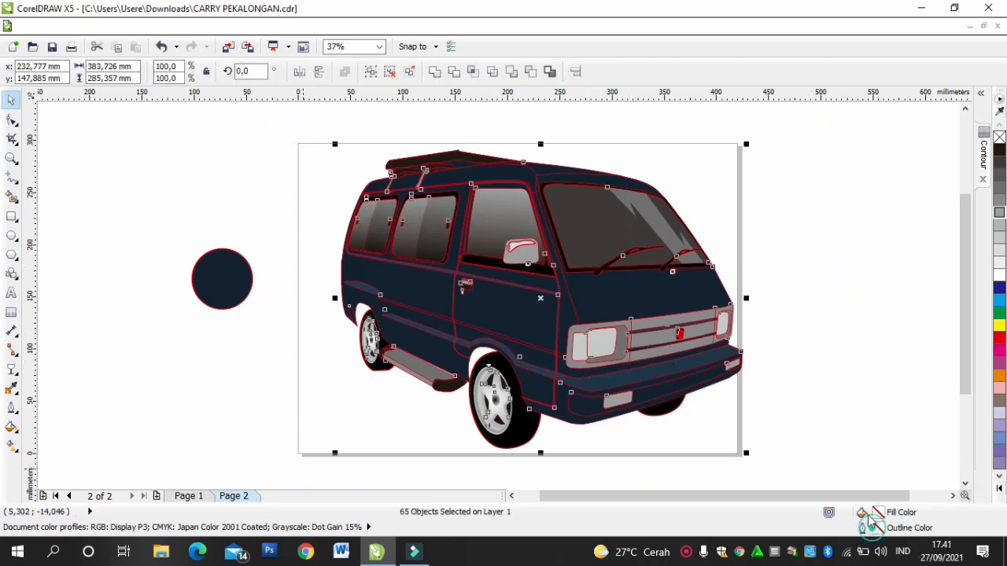
{"action": "double_click", "coordinate": [871, 523]}
{"action": "left_click", "coordinate": [418, 191]}
{"action": "left_click", "coordinate": [391, 197]}
{"action": "left_click", "coordinate": [486, 396]}
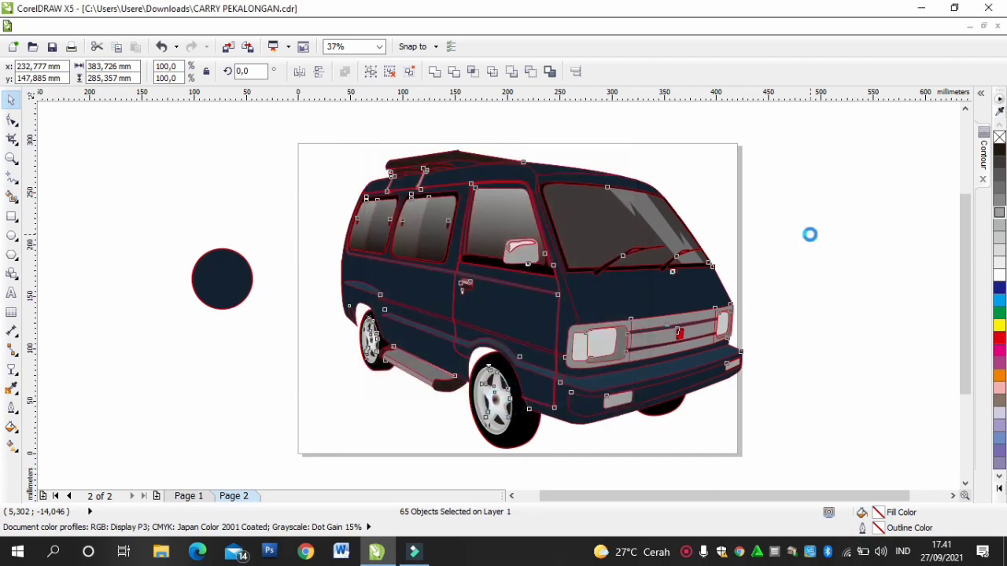
{"action": "left_click", "coordinate": [772, 222]}
Step: Inspect the windows and roof without outlines, then undo the outline removal
{"action": "scroll", "coordinate": [631, 290], "scroll_direction": "up", "scroll_amount": 2}
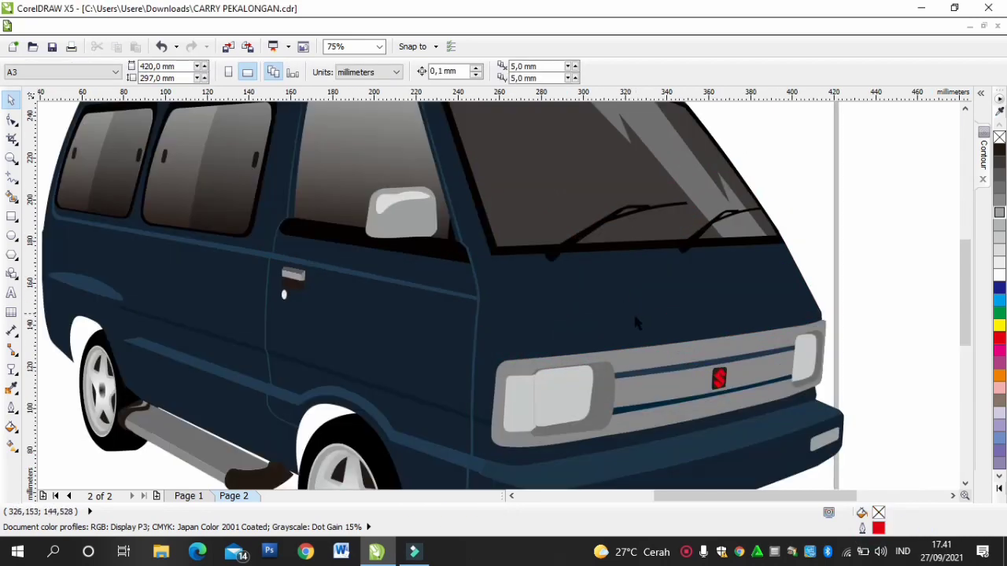
{"action": "left_click", "coordinate": [965, 109]}
{"action": "left_click", "coordinate": [965, 109]}
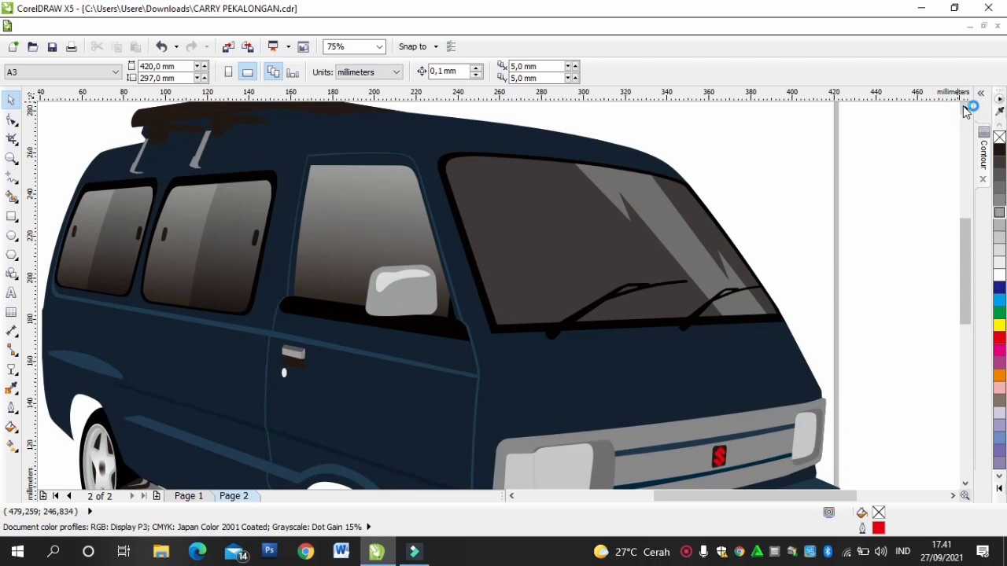
{"action": "left_click", "coordinate": [235, 153]}
{"action": "key", "text": "ctrl+z"}
{"action": "key", "text": "ctrl+z"}
{"action": "key", "text": "ctrl+z"}
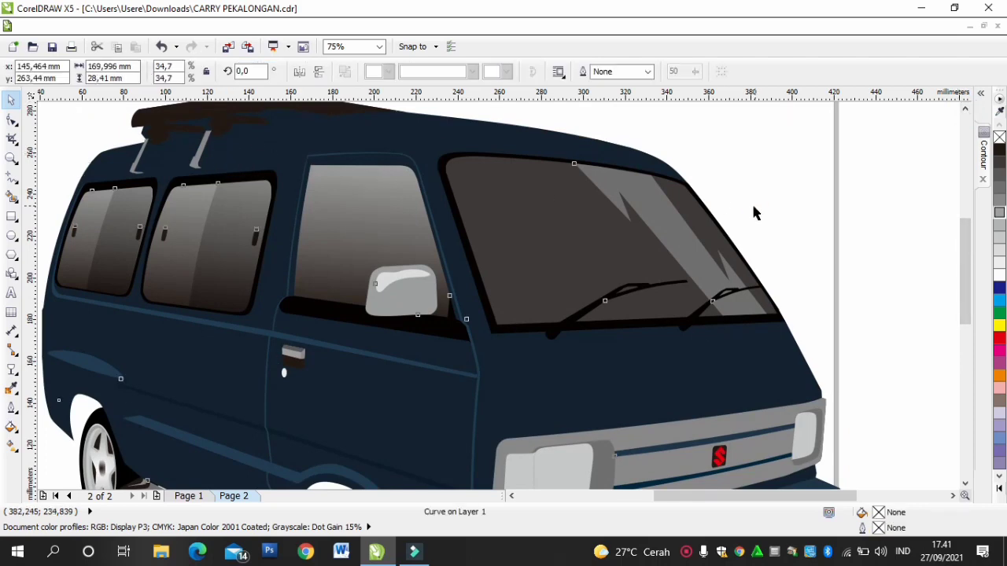
{"action": "left_click", "coordinate": [792, 174]}
{"action": "left_click", "coordinate": [191, 47]}
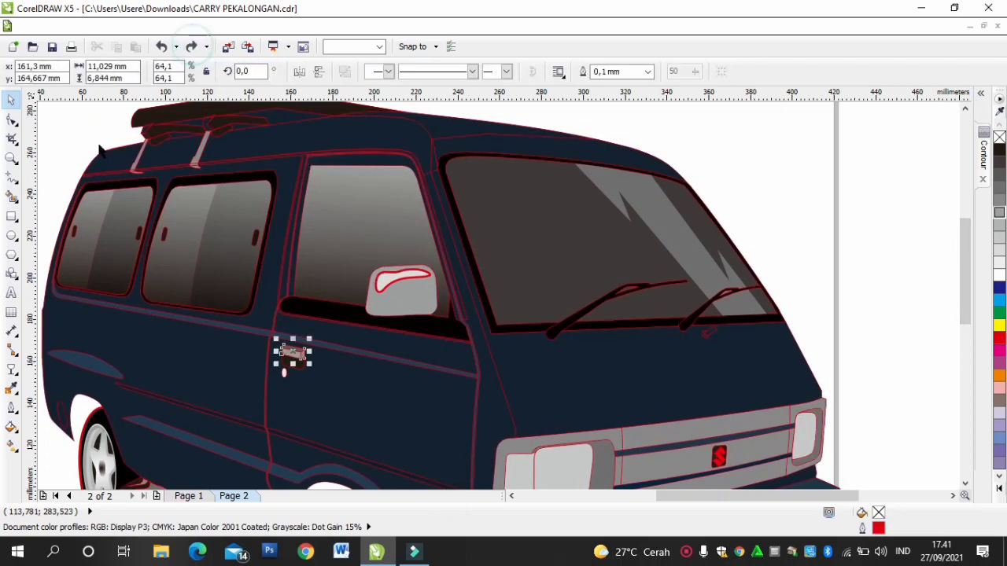
Step: Give the unfilled curve around the door frame and side-window top a slightly darkened fill based on the sampled body navy (#15232E)
{"action": "left_click", "coordinate": [54, 130]}
{"action": "left_click", "coordinate": [84, 171]}
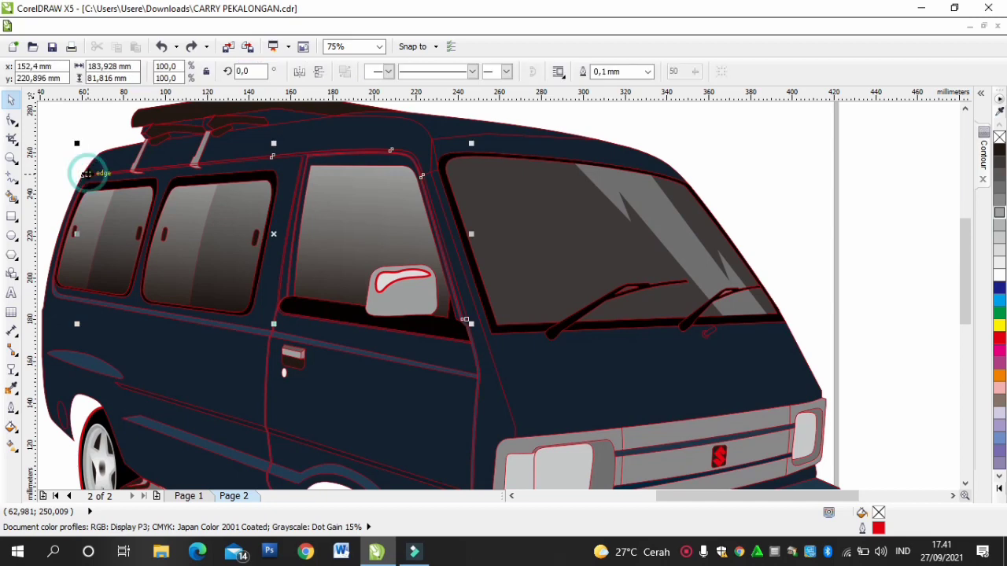
{"action": "double_click", "coordinate": [879, 513]}
{"action": "left_click", "coordinate": [598, 379]}
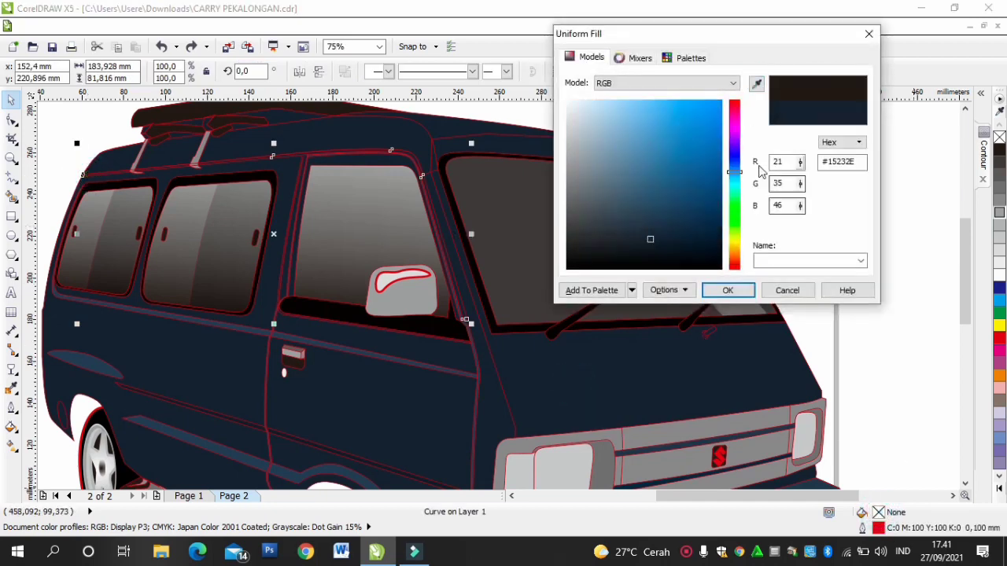
{"action": "left_click_drag", "start_coordinate": [649, 245], "coordinate": [649, 252]}
{"action": "left_click", "coordinate": [729, 294]}
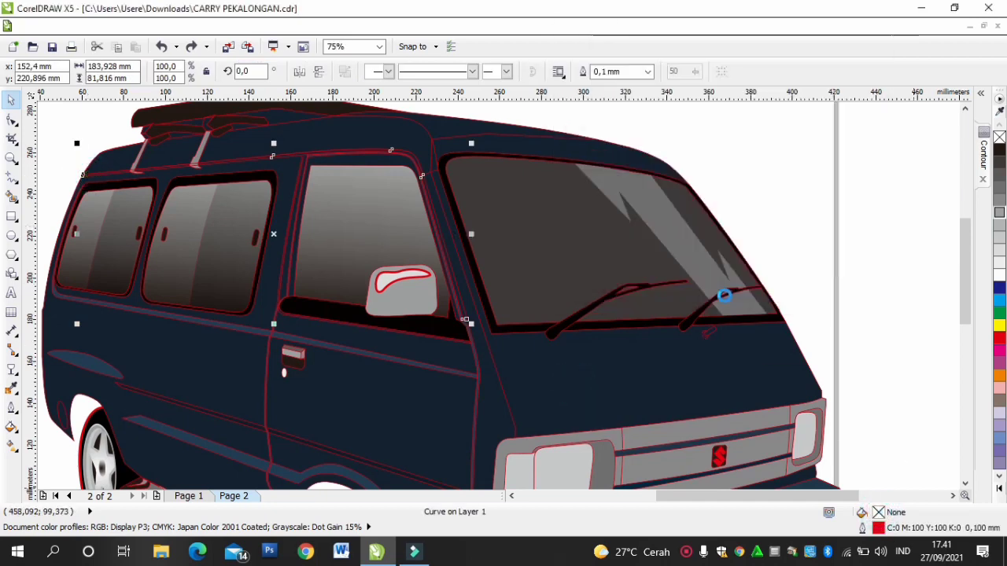
Step: Set up a two-color linear fountain fill for the van's front body panel, sampling the body navy as the end color
{"action": "left_click", "coordinate": [701, 376]}
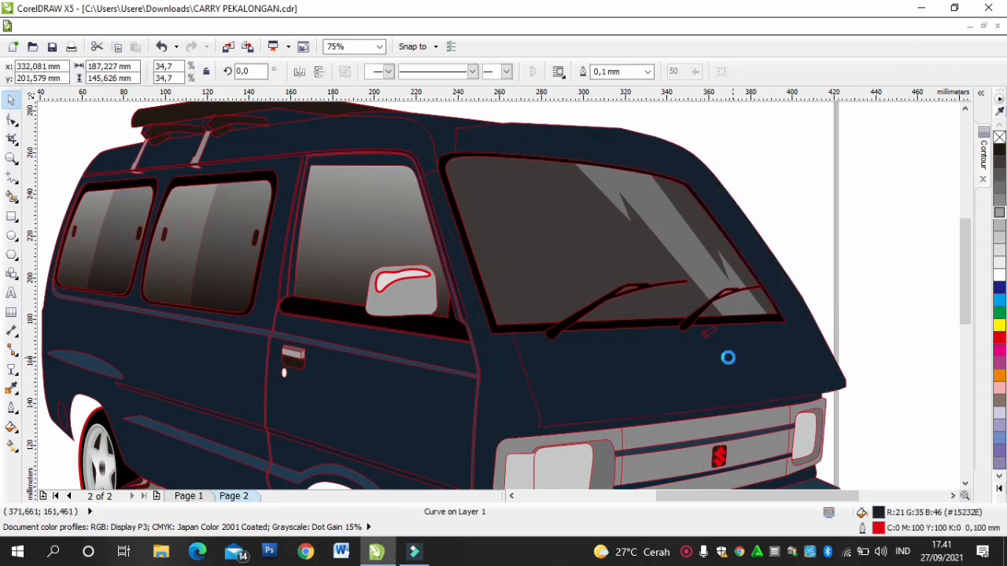
{"action": "key", "text": "ctrl+z"}
{"action": "left_click", "coordinate": [12, 427]}
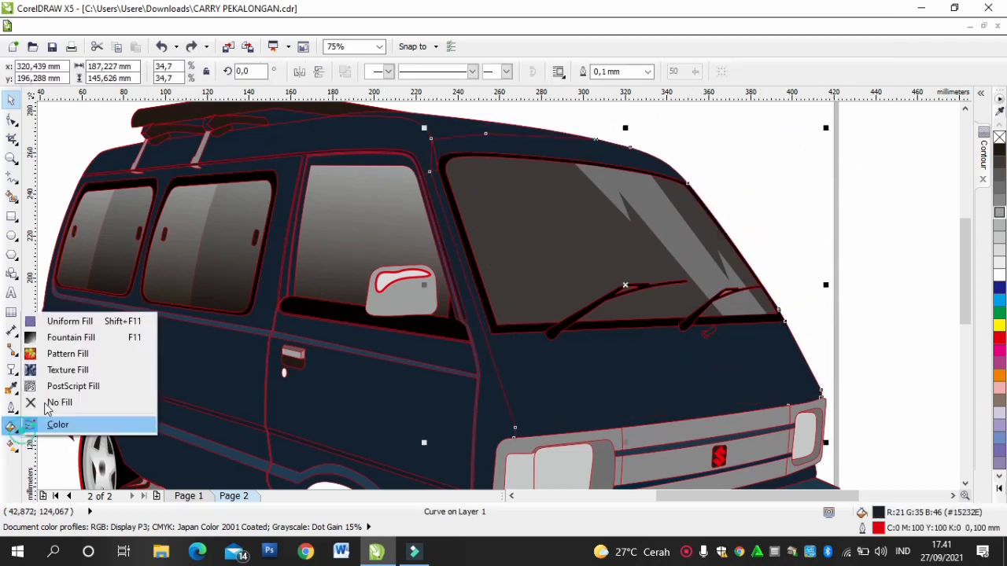
{"action": "left_click", "coordinate": [49, 334]}
{"action": "left_click", "coordinate": [426, 304]}
{"action": "left_click", "coordinate": [409, 410]}
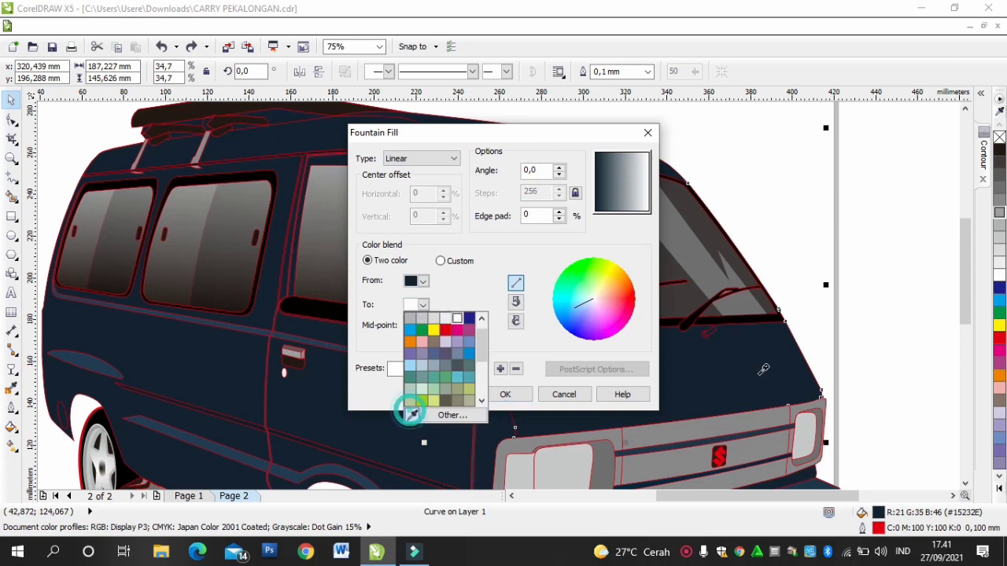
{"action": "left_click", "coordinate": [787, 356]}
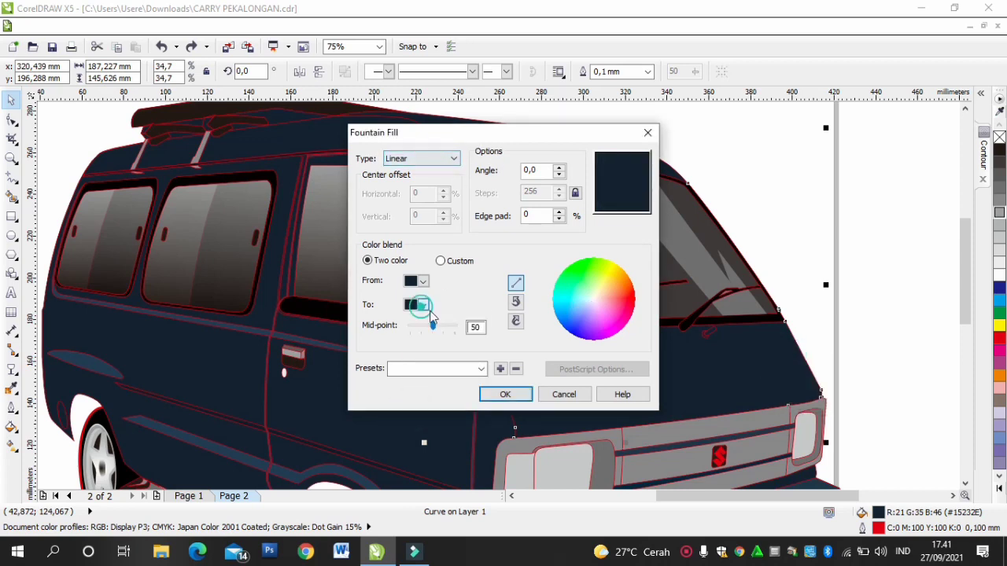
Step: Darken the end color of the front body panel's linear fountain fill and apply the gradient
{"action": "left_click", "coordinate": [423, 306]}
{"action": "left_click", "coordinate": [456, 413]}
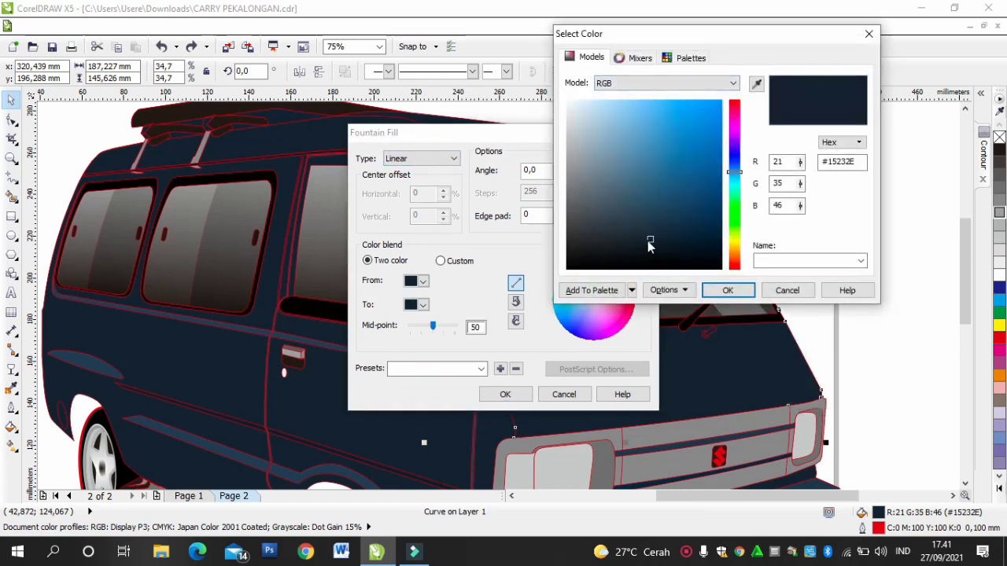
{"action": "left_click", "coordinate": [651, 253]}
{"action": "left_click", "coordinate": [756, 83]}
{"action": "left_click", "coordinate": [729, 293]}
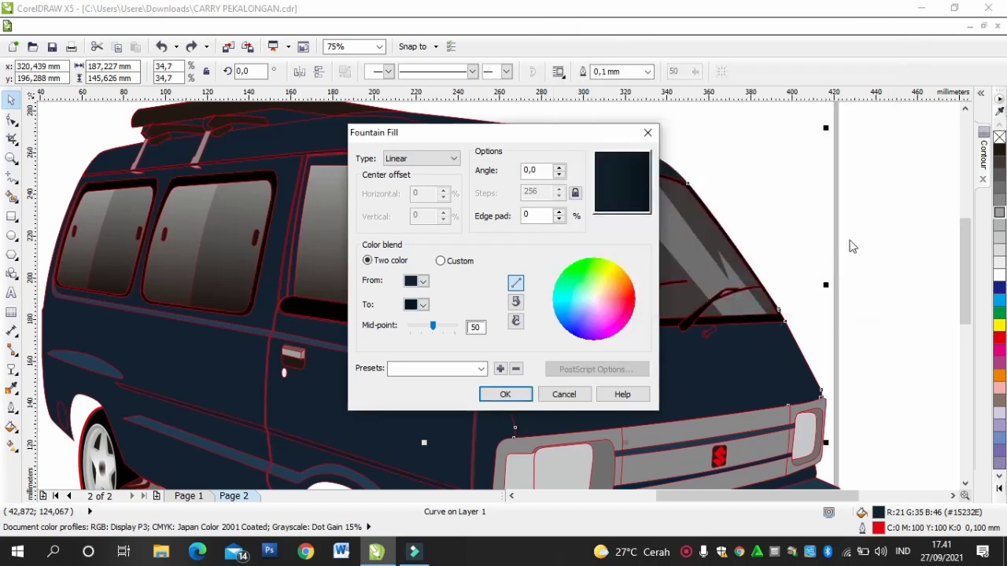
{"action": "left_click", "coordinate": [505, 395]}
{"action": "left_click", "coordinate": [895, 197]}
Step: Fill the two small nozzle shapes below the far windshield wiper with deep black (C93 M88 Y89 K80)
{"action": "left_click", "coordinate": [711, 330]}
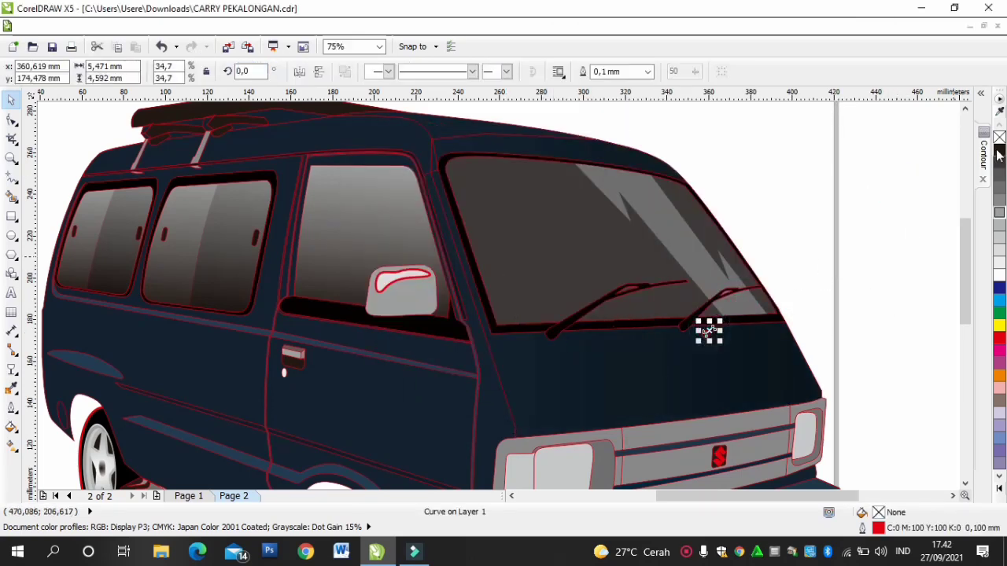
{"action": "left_click", "coordinate": [998, 151]}
{"action": "left_click", "coordinate": [869, 180]}
{"action": "left_click_drag", "start_coordinate": [817, 302], "coordinate": [690, 354]}
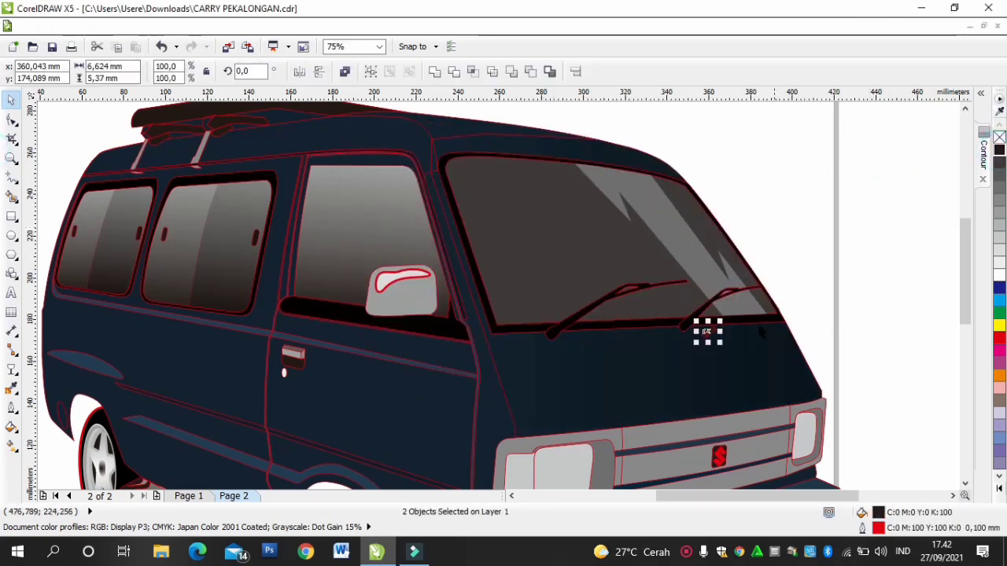
{"action": "scroll", "coordinate": [706, 331], "scroll_direction": "up", "scroll_amount": 3}
{"action": "scroll", "coordinate": [691, 332], "scroll_direction": "down", "scroll_amount": 3}
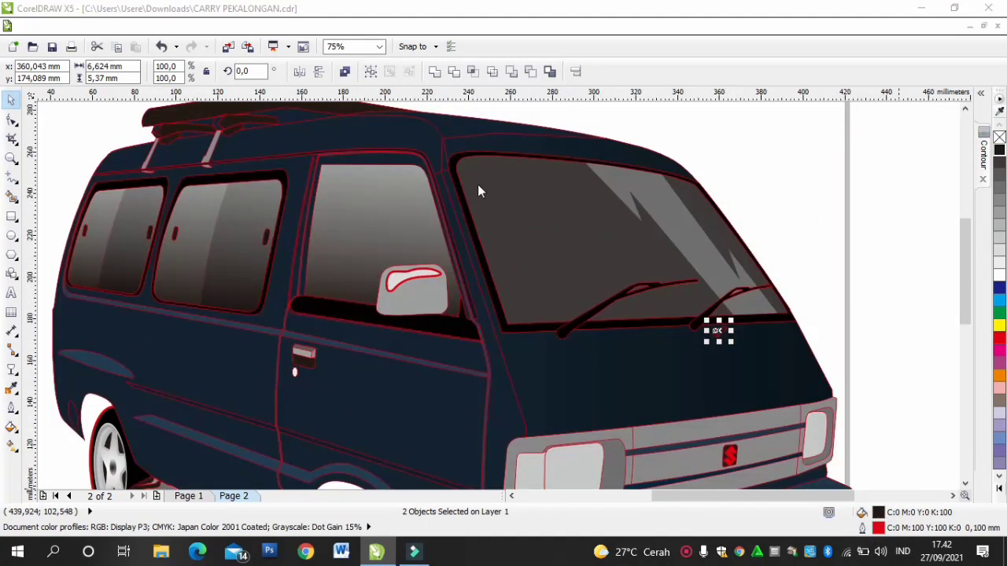
{"action": "key", "text": "shift+F11"}
{"action": "left_click", "coordinate": [588, 57]}
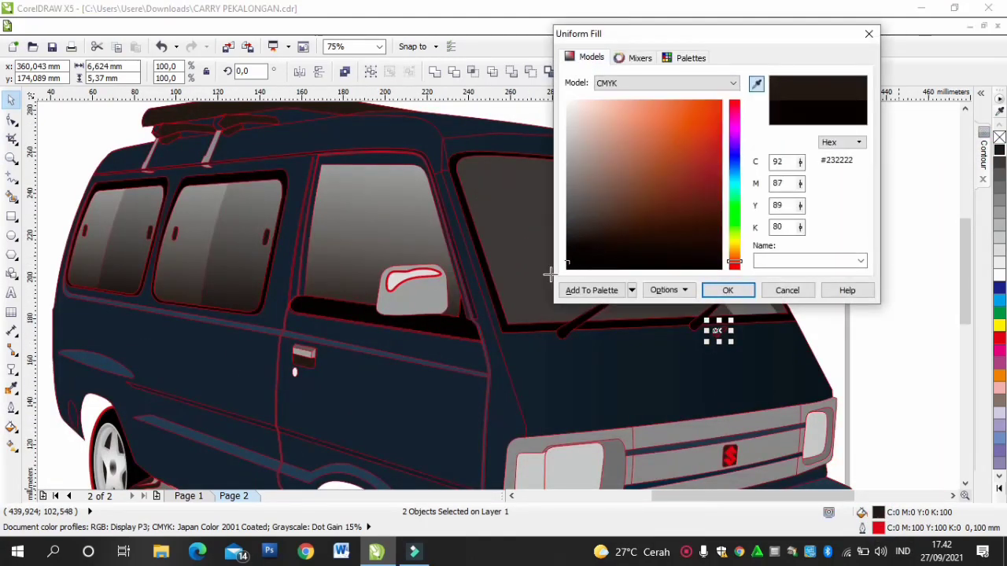
{"action": "left_click", "coordinate": [728, 290]}
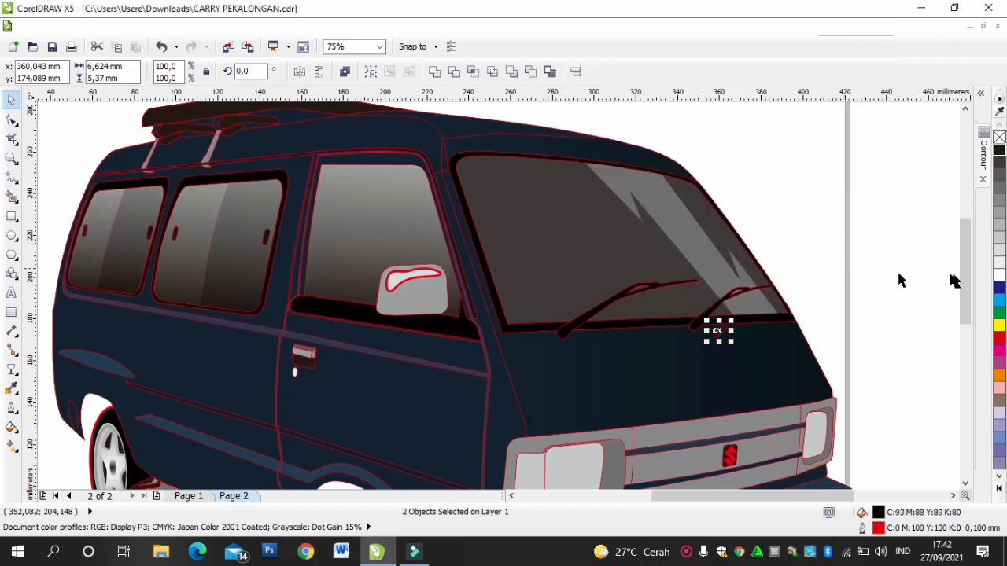
{"action": "left_click", "coordinate": [873, 242]}
Step: Fill the small ellipse on the rear body corner beside the rear wheel arch with black (K 100)
{"action": "scroll", "coordinate": [858, 261], "scroll_direction": "down", "scroll_amount": 1}
{"action": "left_click_drag", "start_coordinate": [720, 491], "coordinate": [722, 496]}
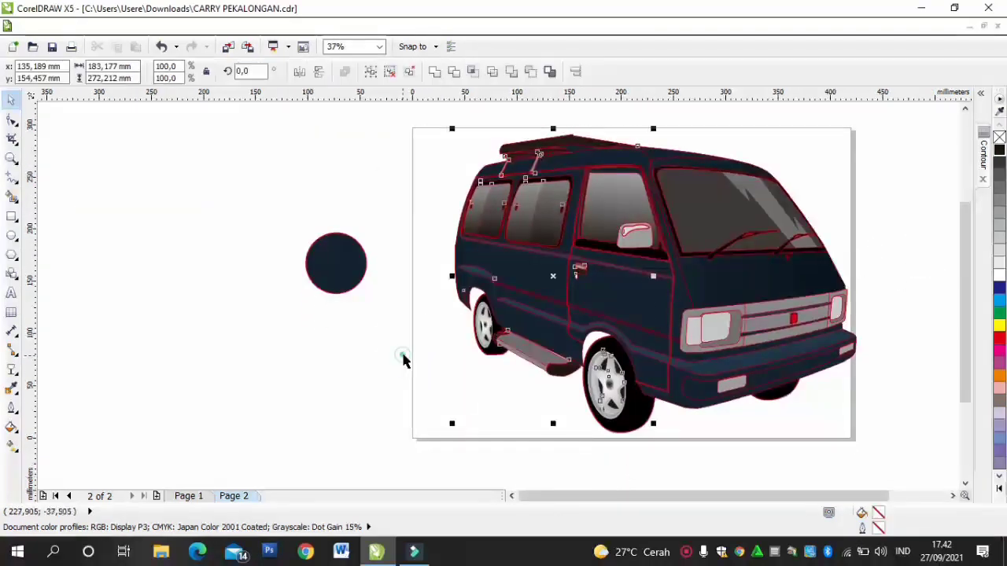
{"action": "left_click", "coordinate": [404, 360]}
{"action": "scroll", "coordinate": [433, 307], "scroll_direction": "up", "scroll_amount": 2}
{"action": "left_click", "coordinate": [551, 240]}
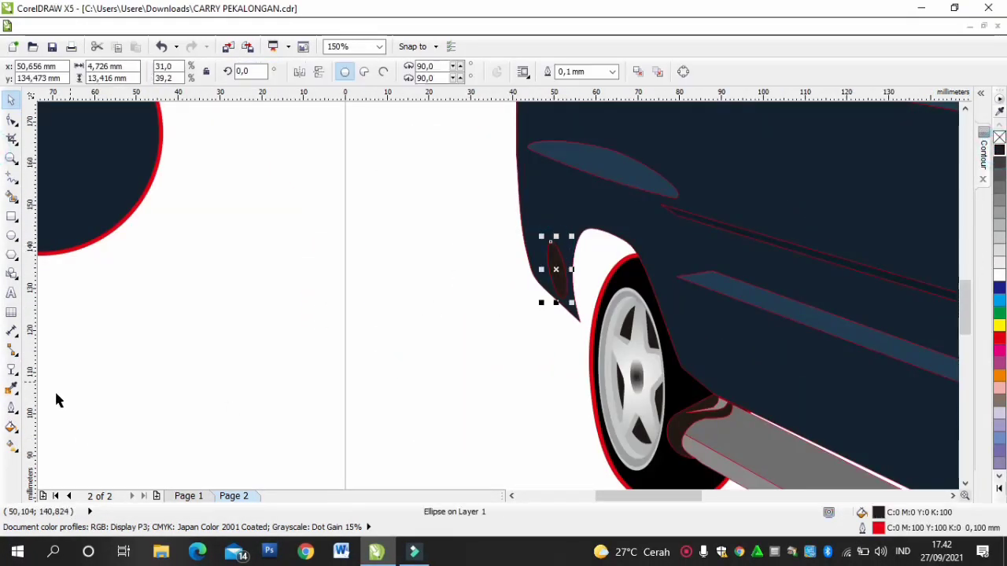
Step: Apply a linear transparency to the small black ellipse beside the rear wheel arch, running diagonally up toward the front of the van
{"action": "left_click", "coordinate": [12, 369]}
{"action": "left_click_drag", "start_coordinate": [312, 410], "coordinate": [704, 152]}
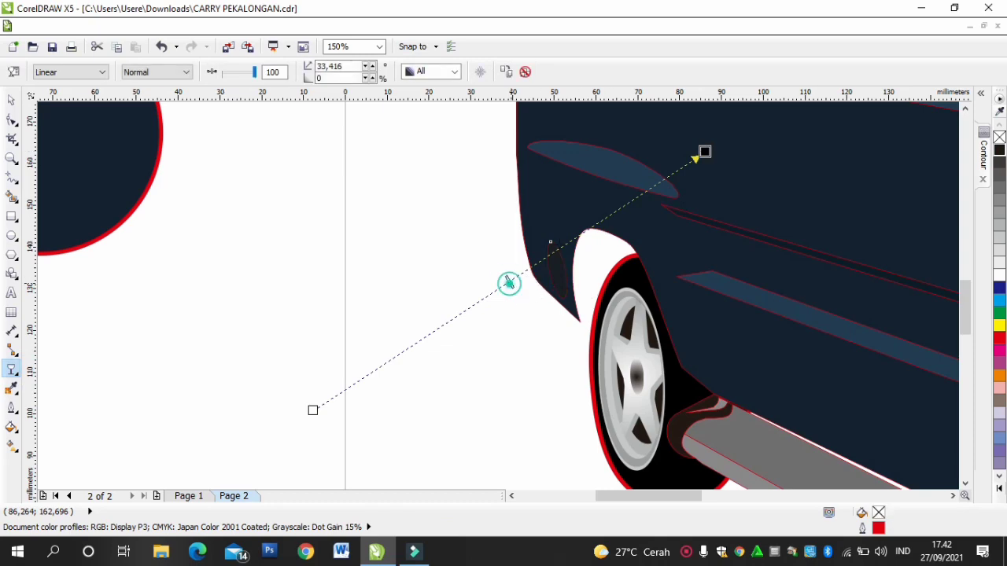
{"action": "left_click", "coordinate": [11, 100]}
{"action": "left_click", "coordinate": [225, 187]}
Step: Select all the van's shapes together and set their outline width to None
{"action": "scroll", "coordinate": [353, 250], "scroll_direction": "down", "scroll_amount": 5}
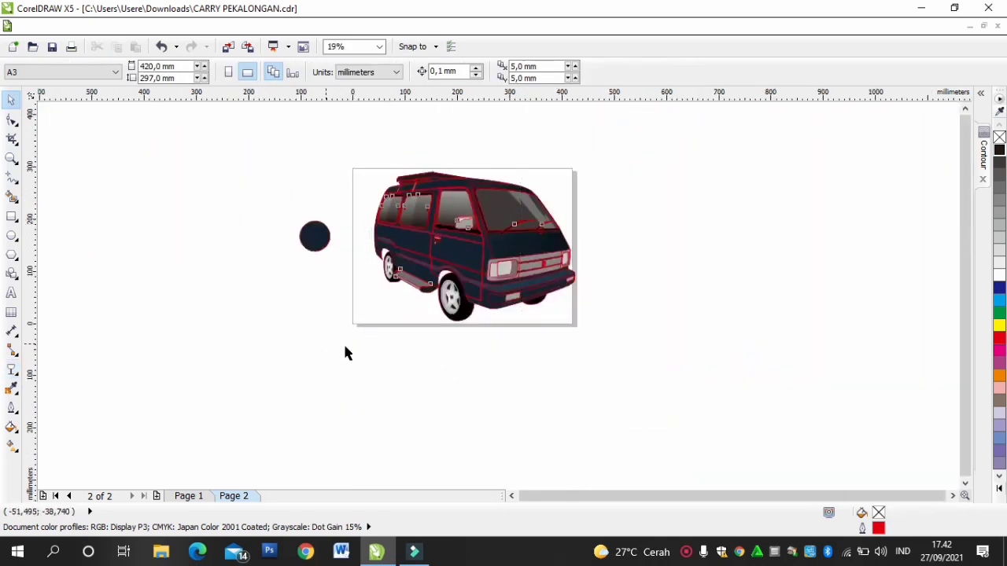
{"action": "double_click", "coordinate": [878, 531]}
{"action": "left_click", "coordinate": [420, 198]}
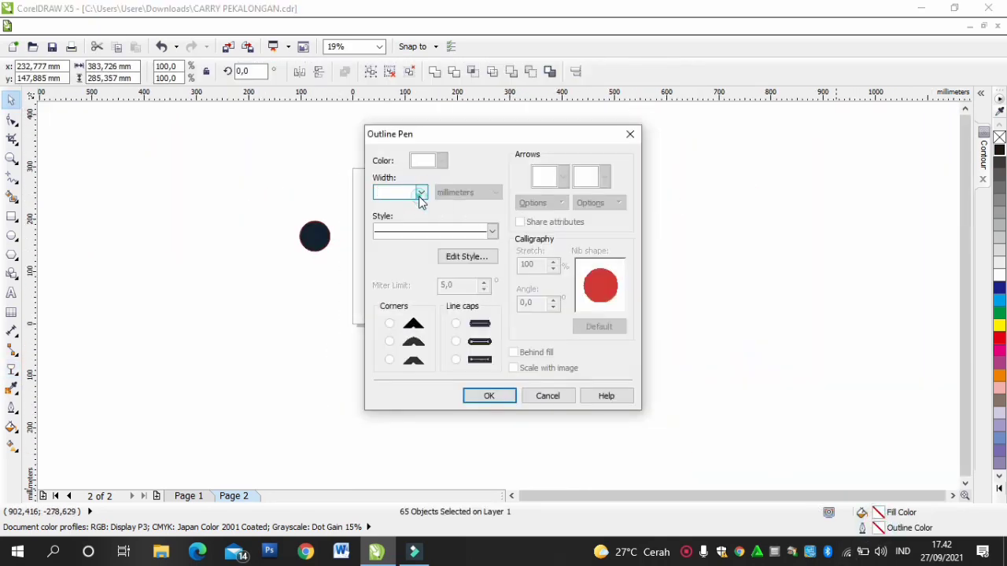
{"action": "left_click", "coordinate": [393, 209]}
{"action": "left_click", "coordinate": [490, 396]}
{"action": "left_click", "coordinate": [622, 192]}
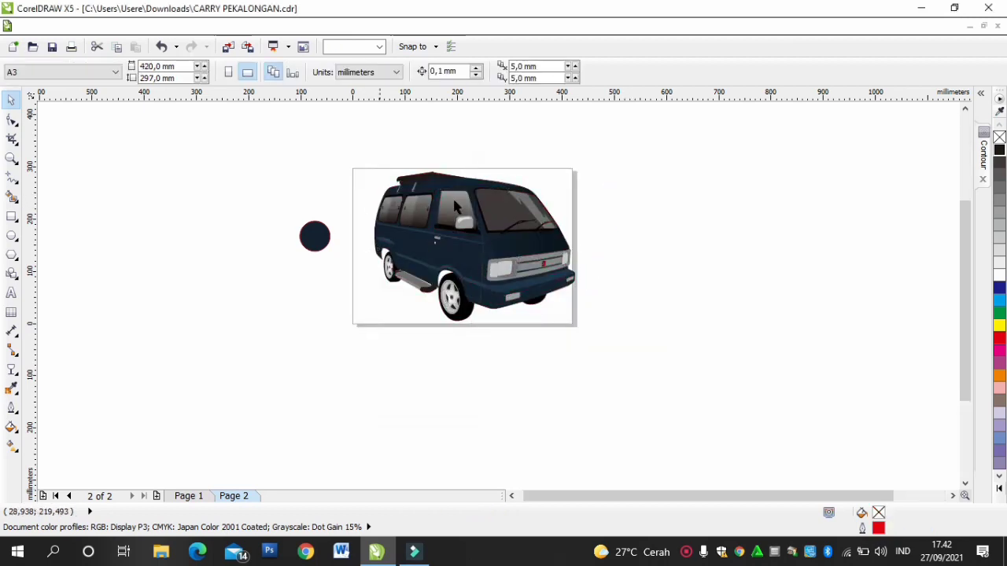
Step: Draw a wavy closed freehand highlight about 136 mm by 36 mm on the front panel below the windshield and fill it with white
{"action": "scroll", "coordinate": [368, 206], "scroll_direction": "up", "scroll_amount": 1}
{"action": "scroll", "coordinate": [719, 264], "scroll_direction": "up", "scroll_amount": 1}
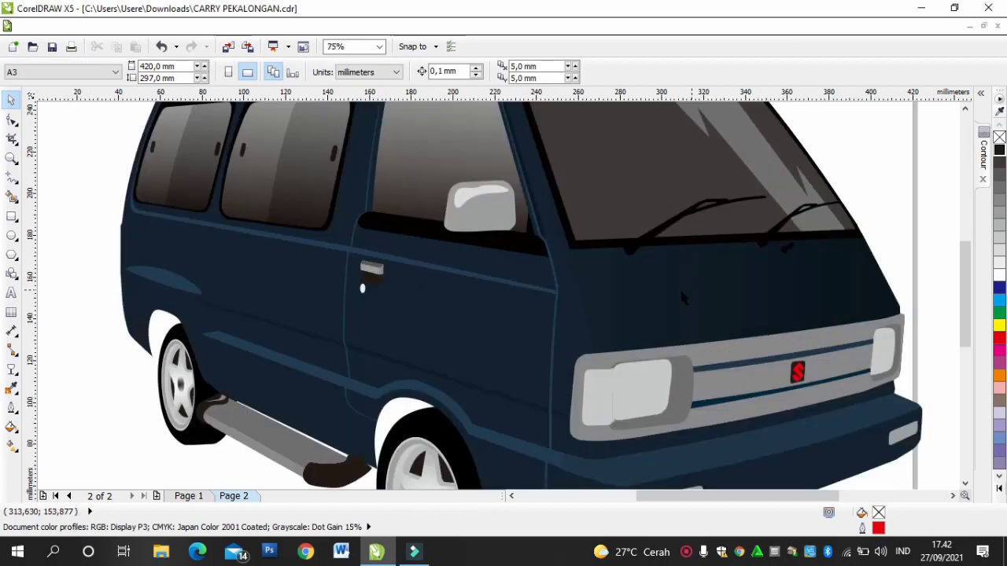
{"action": "left_click", "coordinate": [12, 177]}
{"action": "left_click_drag", "start_coordinate": [588, 266], "coordinate": [618, 321]}
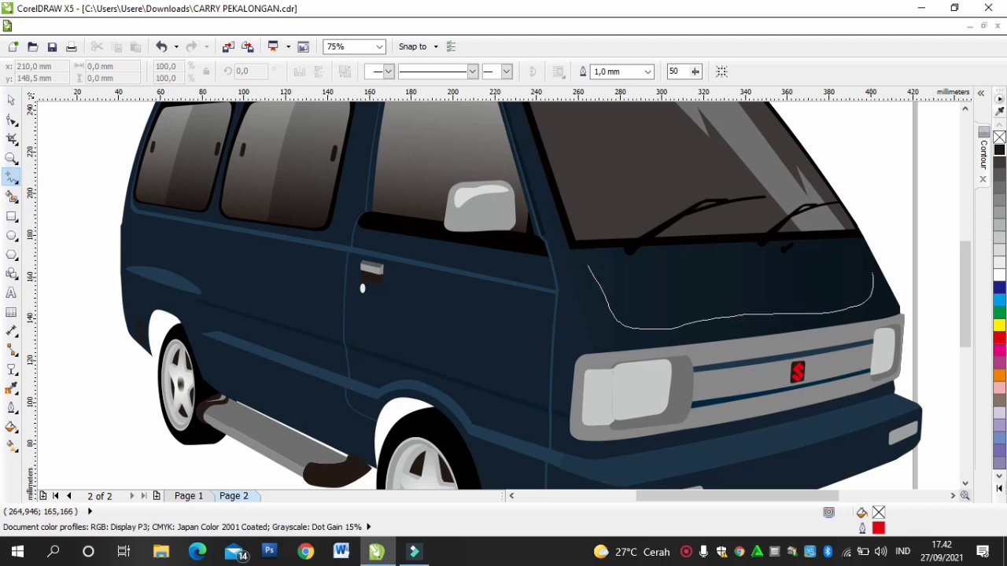
{"action": "left_click_drag", "start_coordinate": [668, 279], "coordinate": [586, 266]}
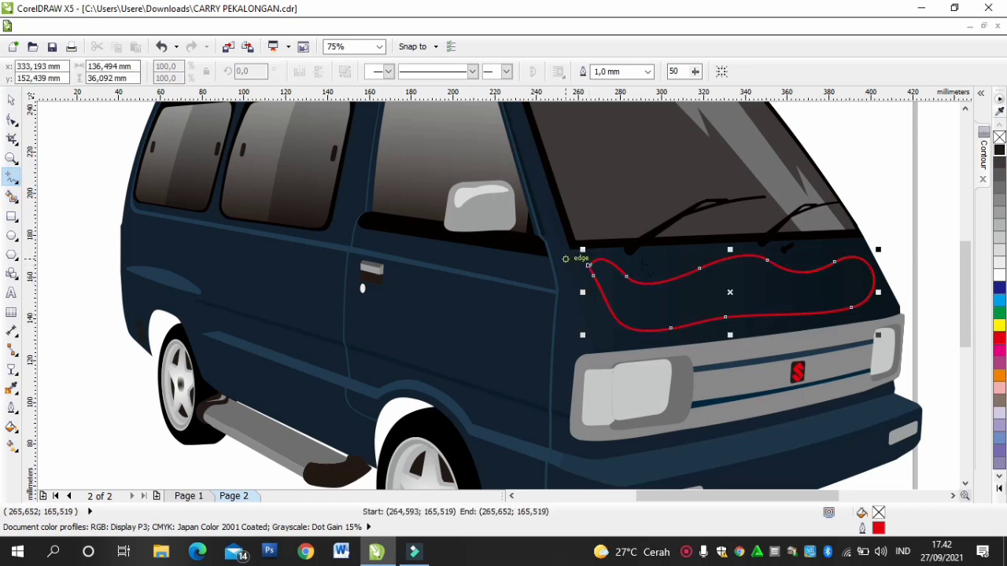
{"action": "left_click", "coordinate": [999, 275]}
Step: Fade the white front-panel highlight with a linear transparency stretched from beyond the van's rear to the panel's far edge
{"action": "left_click", "coordinate": [11, 370]}
{"action": "left_click_drag", "start_coordinate": [100, 400], "coordinate": [951, 225]}
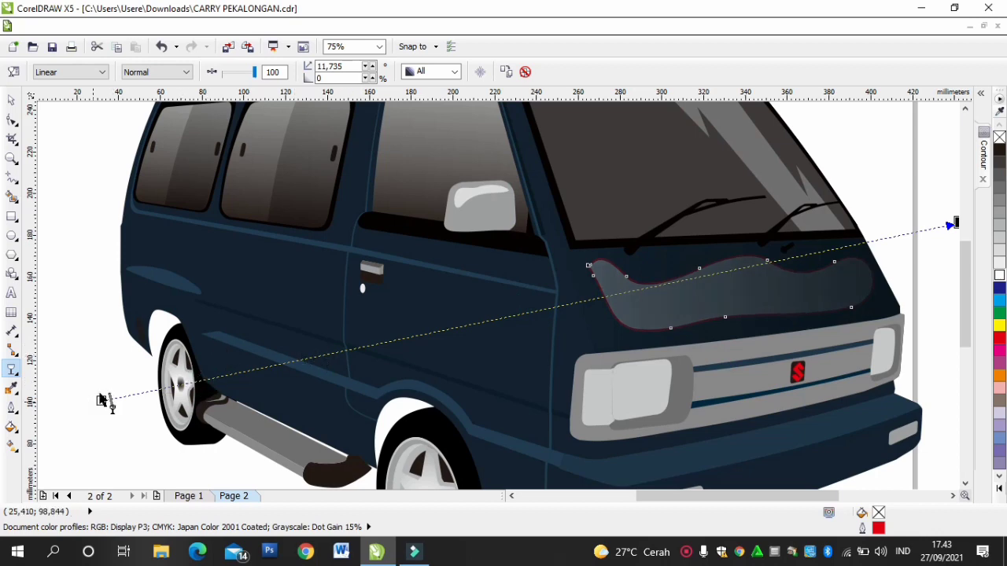
{"action": "left_click_drag", "start_coordinate": [61, 411], "coordinate": [2, 418]}
{"action": "left_click", "coordinate": [952, 496]}
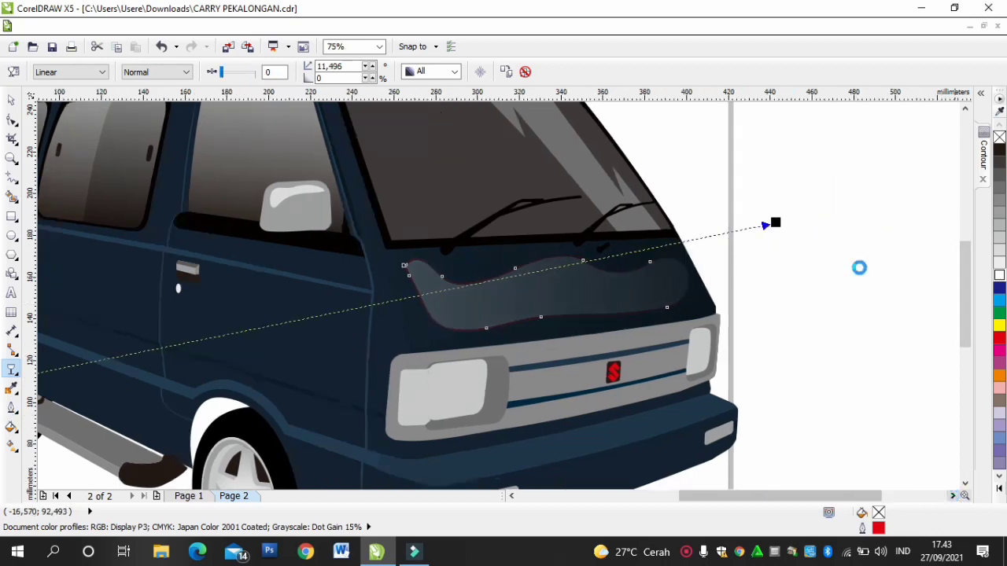
{"action": "left_click_drag", "start_coordinate": [778, 224], "coordinate": [770, 263]}
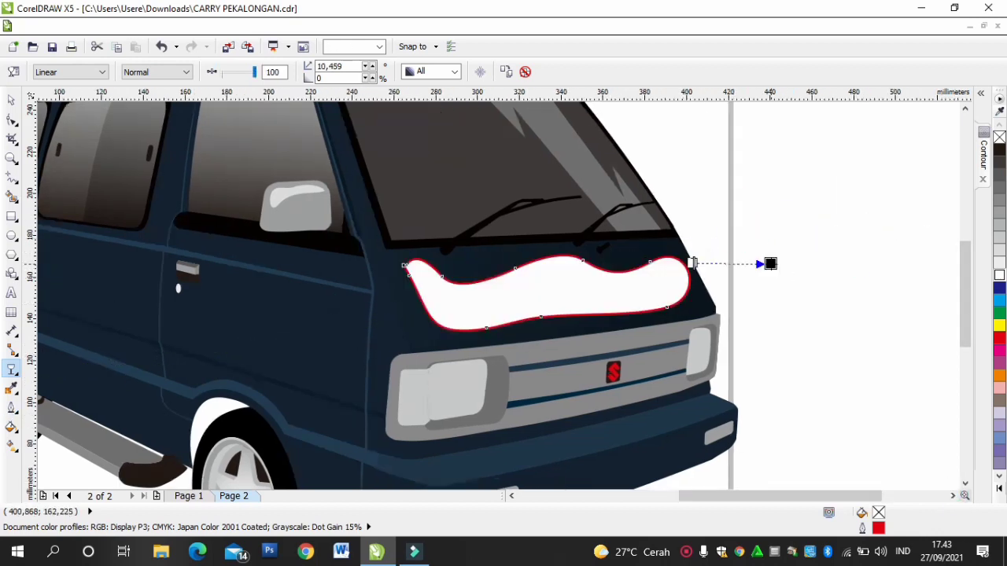
{"action": "scroll", "coordinate": [778, 273], "scroll_direction": "down", "scroll_amount": 2}
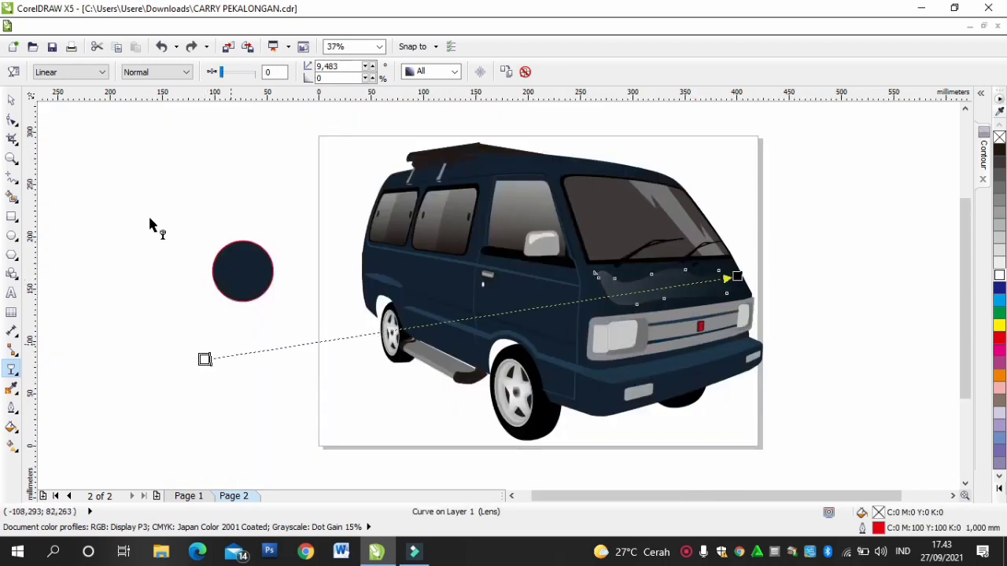
Step: Remove the outline from the front-panel highlight
{"action": "left_click", "coordinate": [11, 100]}
{"action": "left_click", "coordinate": [647, 72]}
{"action": "left_click", "coordinate": [627, 90]}
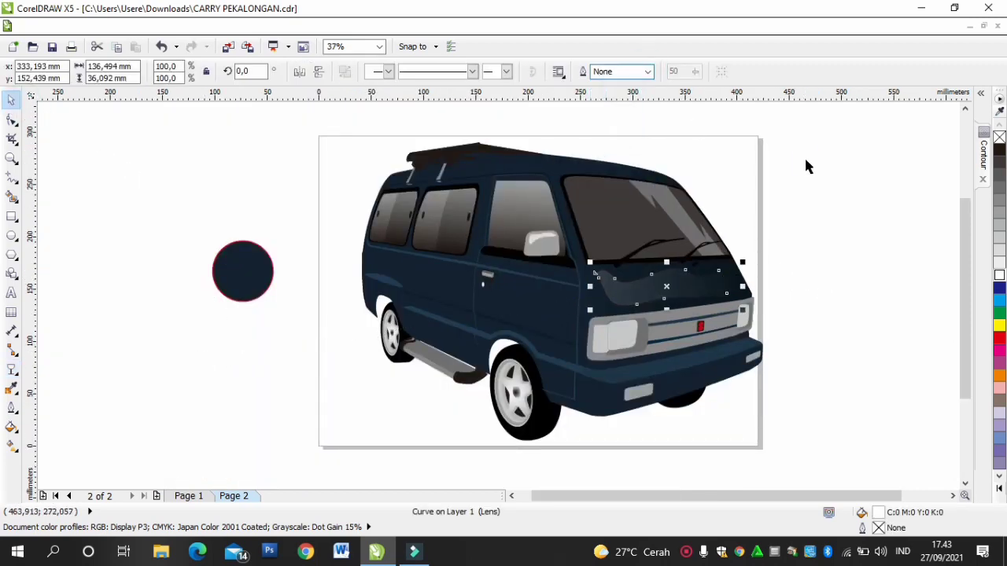
{"action": "left_click", "coordinate": [780, 261]}
{"action": "scroll", "coordinate": [235, 310], "scroll_direction": "up", "scroll_amount": 2}
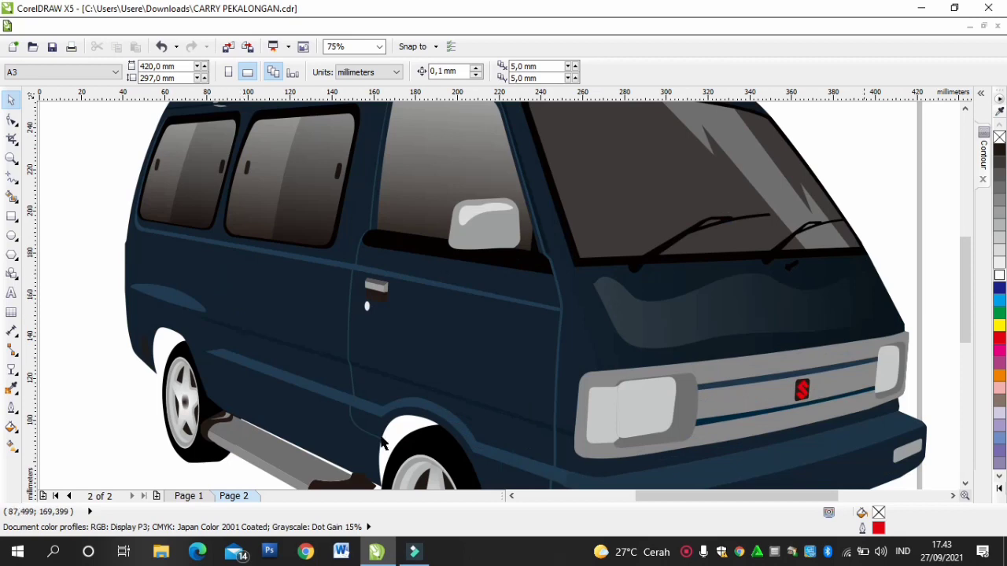
{"action": "scroll", "coordinate": [971, 267], "scroll_direction": "up", "scroll_amount": 2}
{"action": "left_click", "coordinate": [359, 149]}
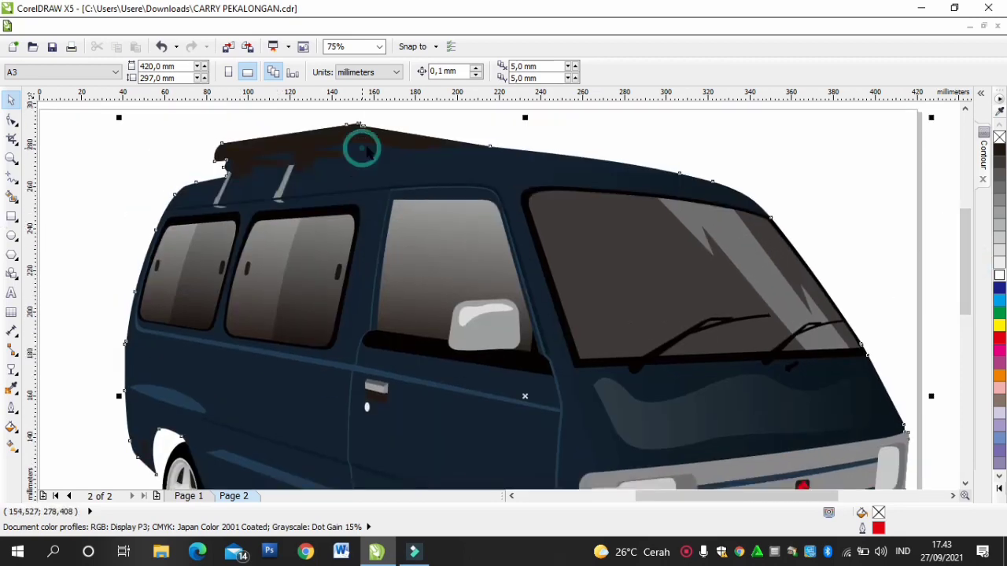
{"action": "left_click", "coordinate": [199, 173]}
{"action": "left_click_drag", "start_coordinate": [462, 169], "coordinate": [202, 171]}
{"action": "left_click", "coordinate": [440, 118]}
{"action": "left_click", "coordinate": [466, 144]}
{"action": "left_click", "coordinate": [554, 119]}
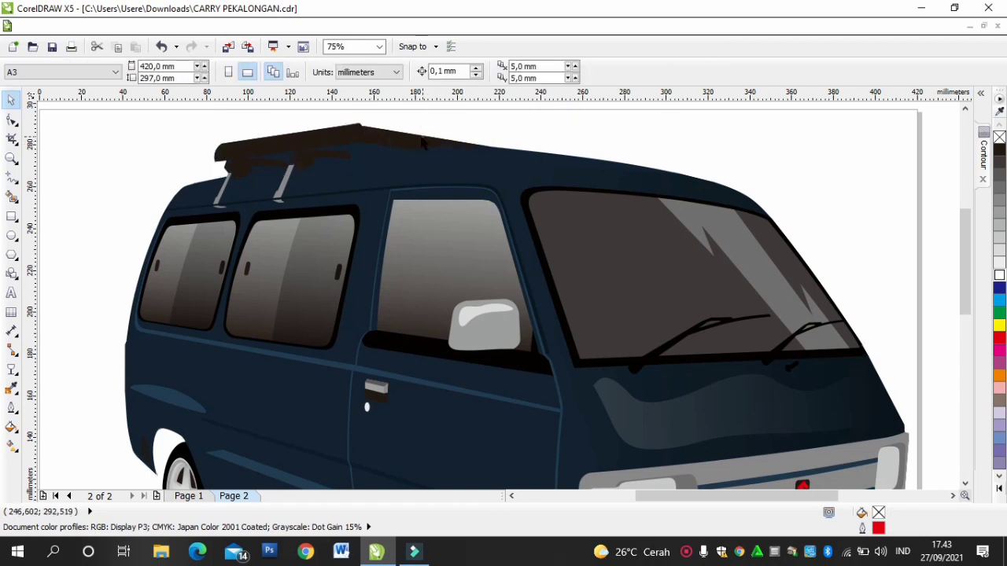
{"action": "left_click", "coordinate": [423, 140]}
{"action": "left_click", "coordinate": [551, 132]}
{"action": "left_click", "coordinate": [145, 162]}
{"action": "left_click", "coordinate": [320, 147]}
{"action": "left_click_drag", "start_coordinate": [321, 140], "coordinate": [216, 138]}
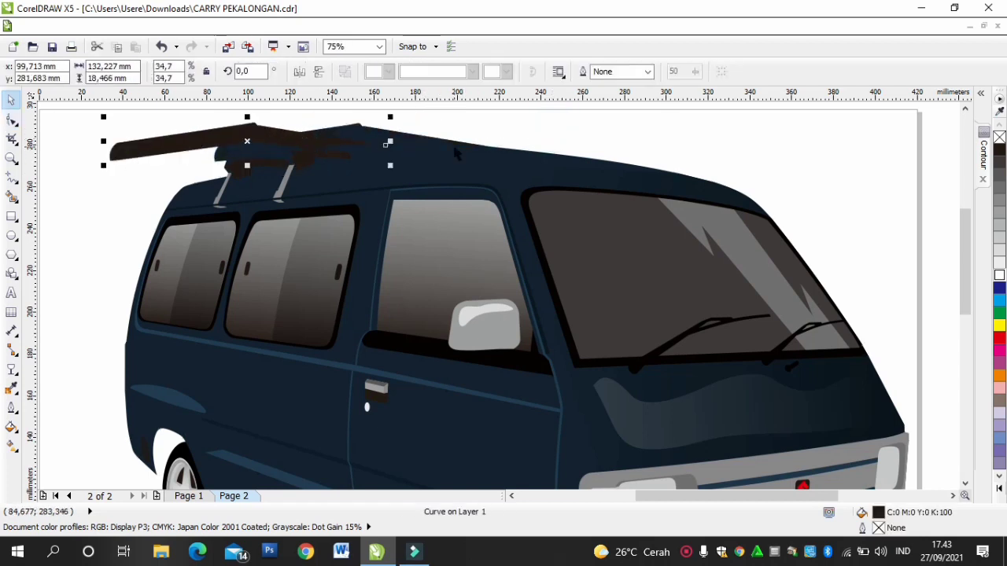
{"action": "left_click_drag", "start_coordinate": [366, 126], "coordinate": [471, 128]}
{"action": "left_click", "coordinate": [638, 132]}
Step: Draw a closed straight-sided shape about 94 mm by 16 mm over the gap between the roof rack and the van roof
{"action": "scroll", "coordinate": [262, 200], "scroll_direction": "up", "scroll_amount": 1}
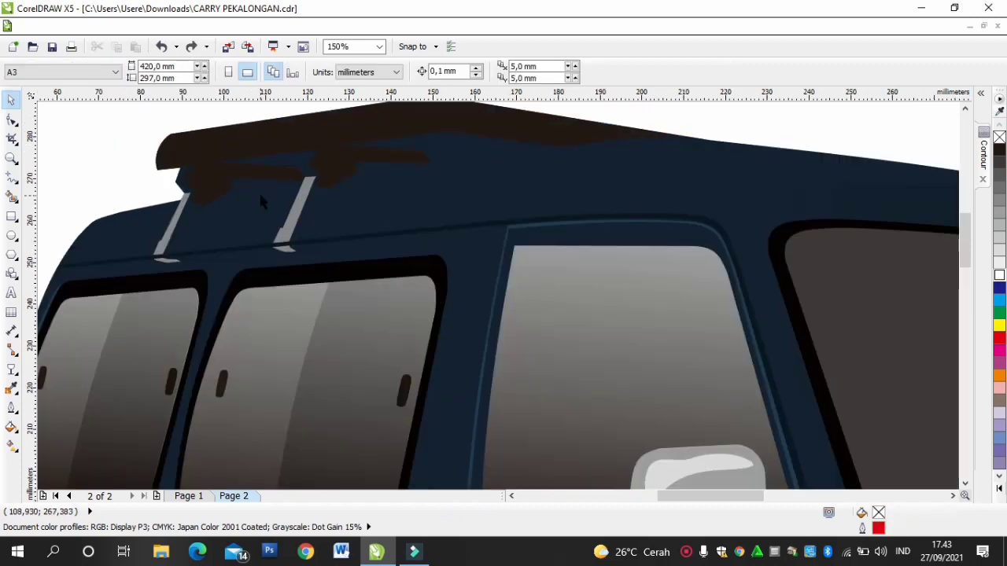
{"action": "left_click", "coordinate": [12, 179]}
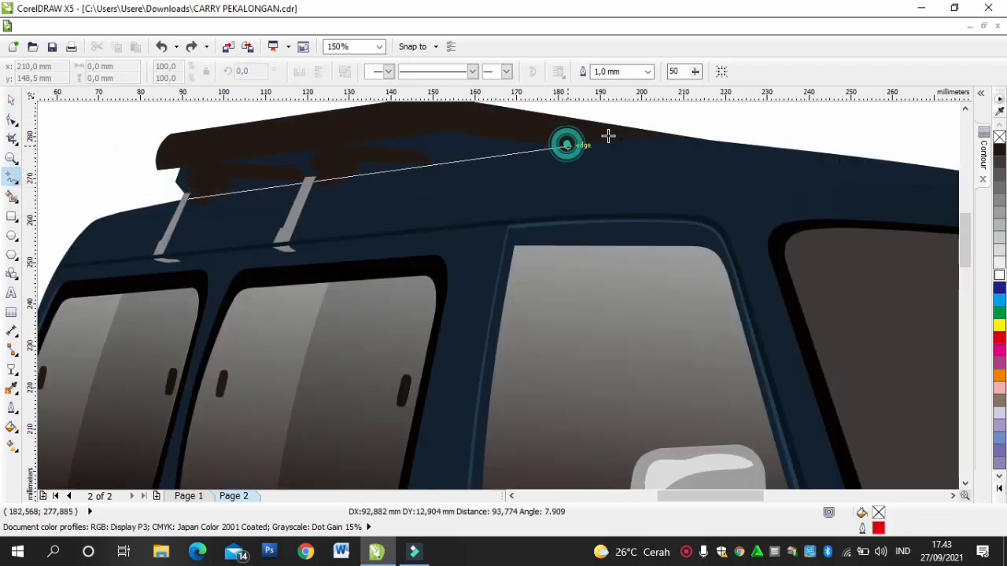
{"action": "left_click", "coordinate": [570, 145]}
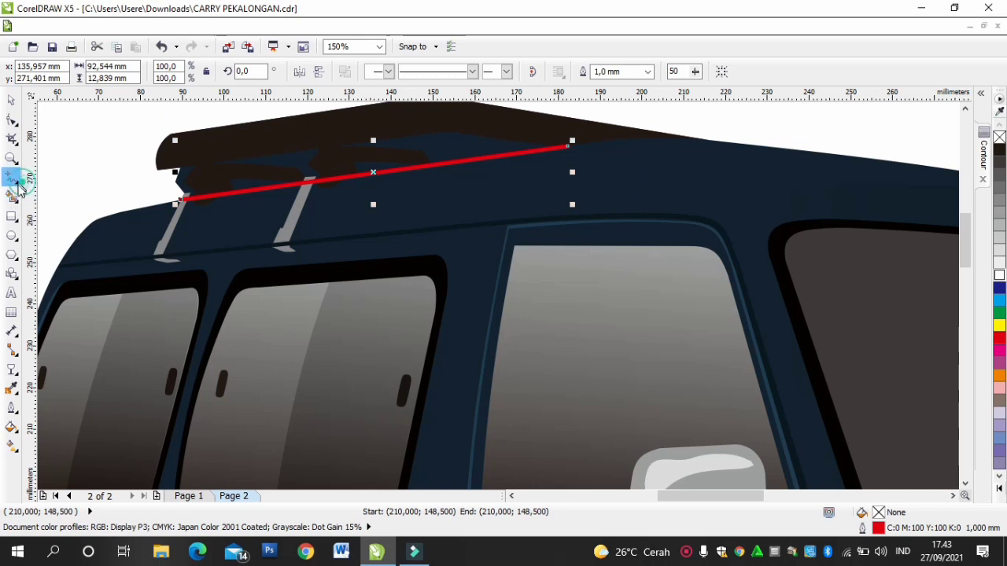
{"action": "left_click", "coordinate": [19, 186]}
{"action": "left_click", "coordinate": [568, 146]}
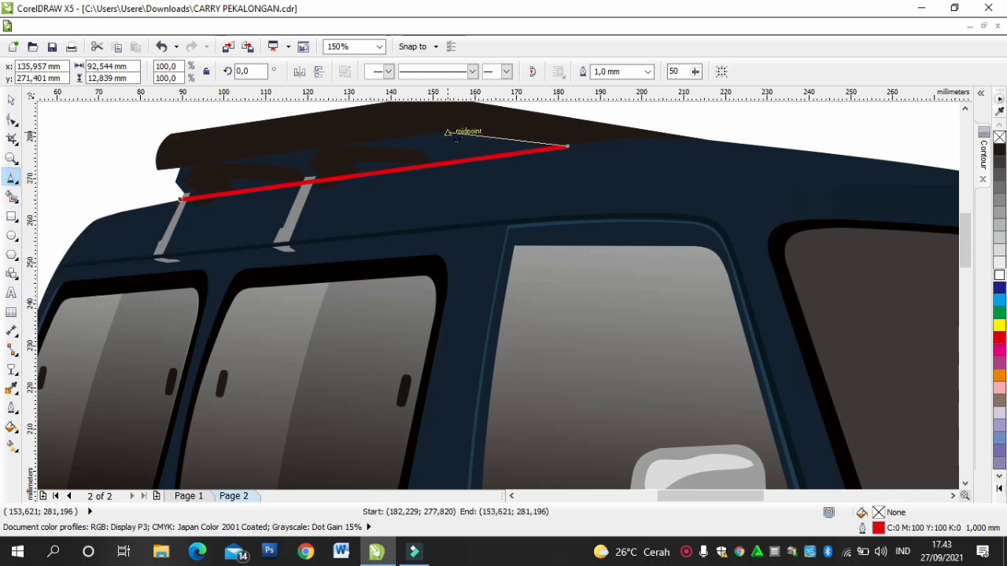
{"action": "left_click", "coordinate": [450, 134]}
{"action": "left_click", "coordinate": [176, 174]}
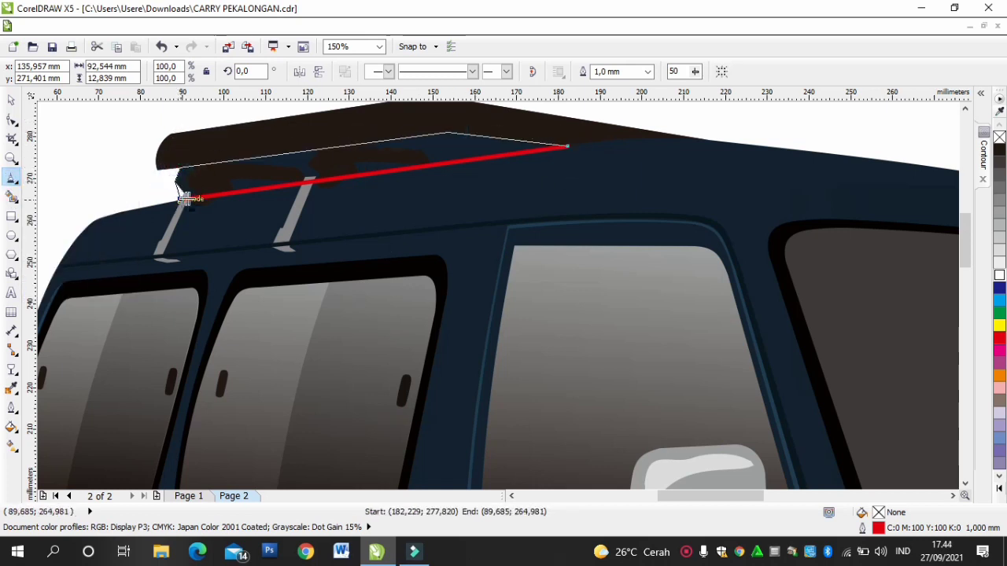
{"action": "double_click", "coordinate": [181, 198]}
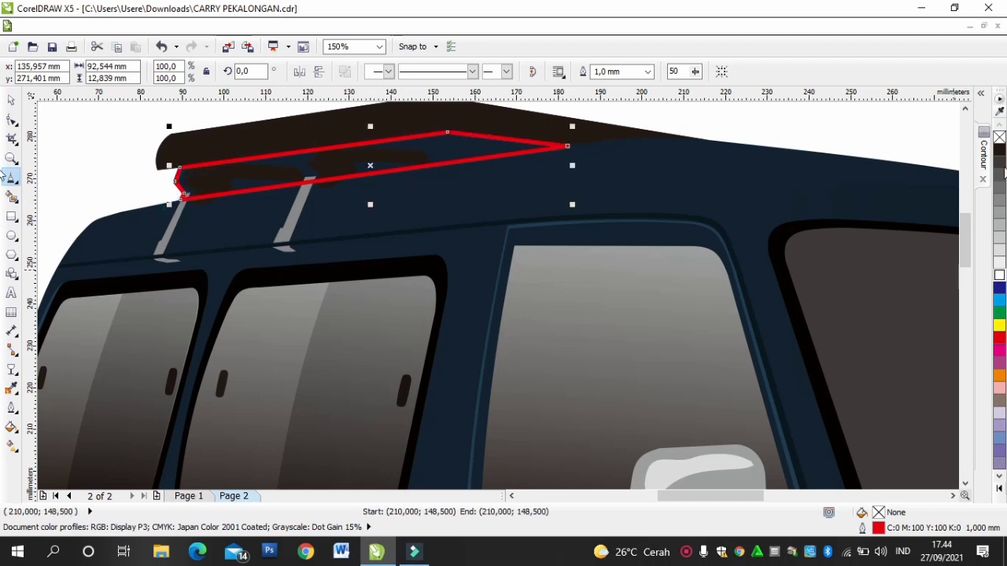
Step: Fill the shape under the roof rack with a lightened body navy, RGB 37, 60, 77
{"action": "left_click", "coordinate": [999, 151]}
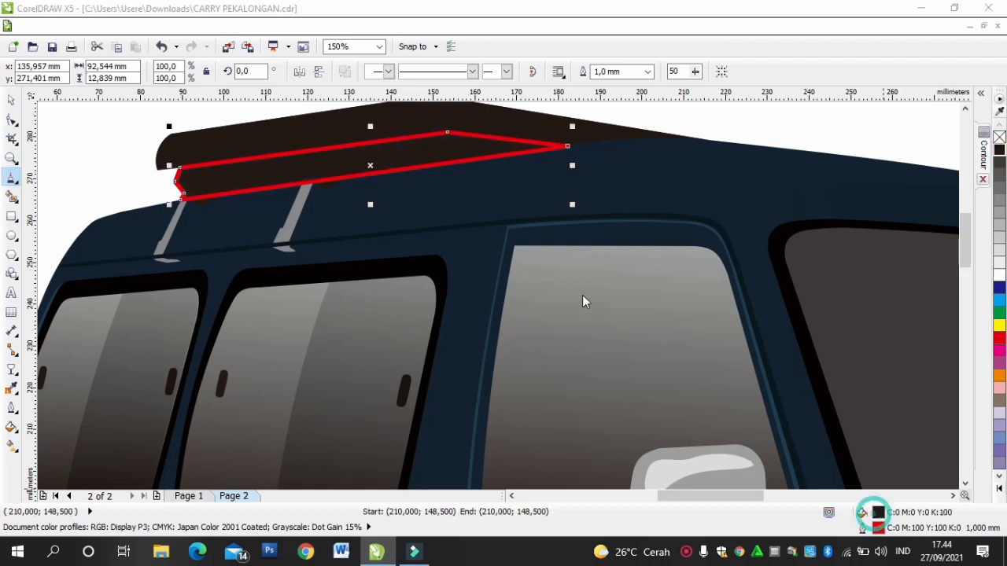
{"action": "key", "text": "shift+F11"}
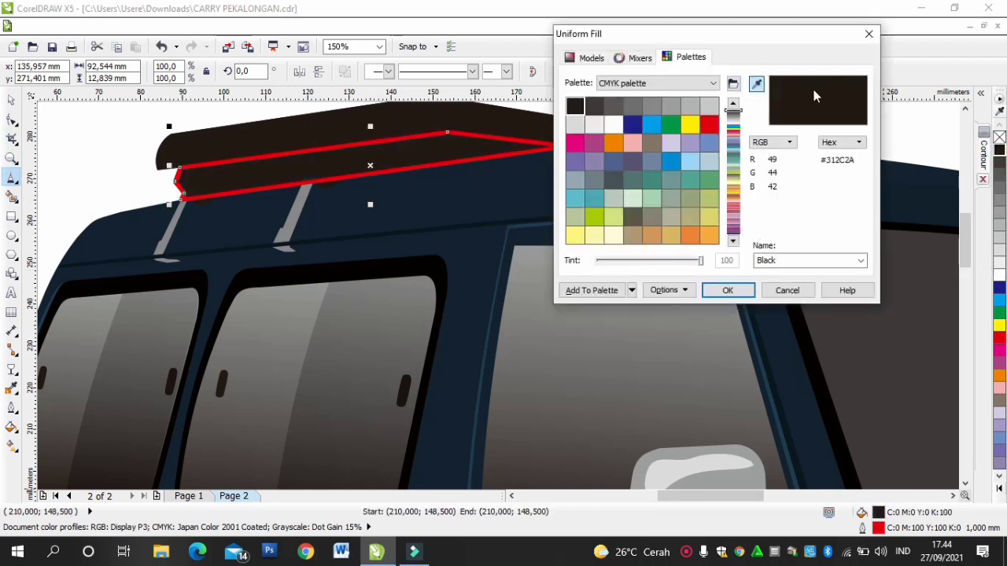
{"action": "left_click_drag", "start_coordinate": [601, 37], "coordinate": [621, 24]}
{"action": "left_click", "coordinate": [778, 71]}
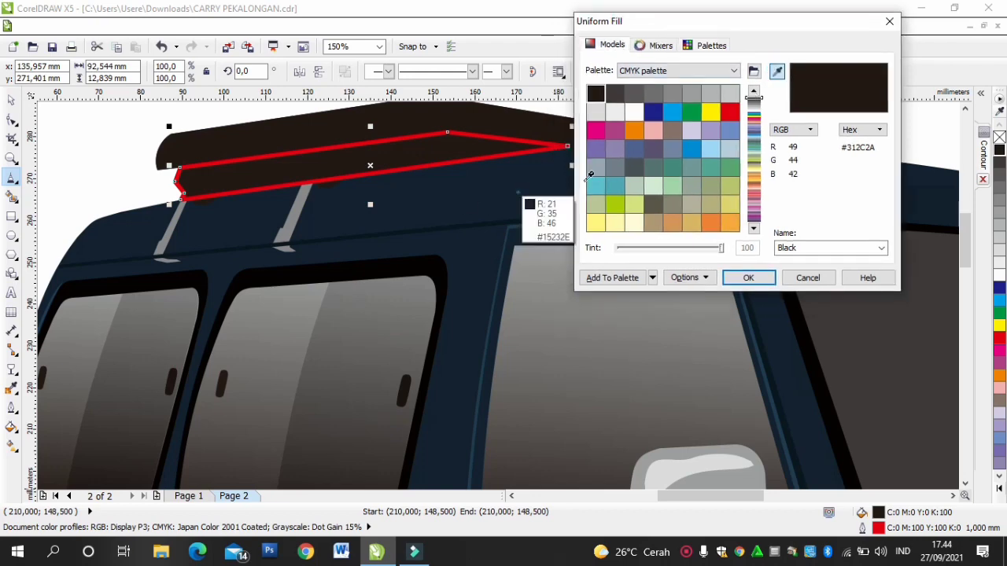
{"action": "left_click_drag", "start_coordinate": [671, 227], "coordinate": [668, 205]}
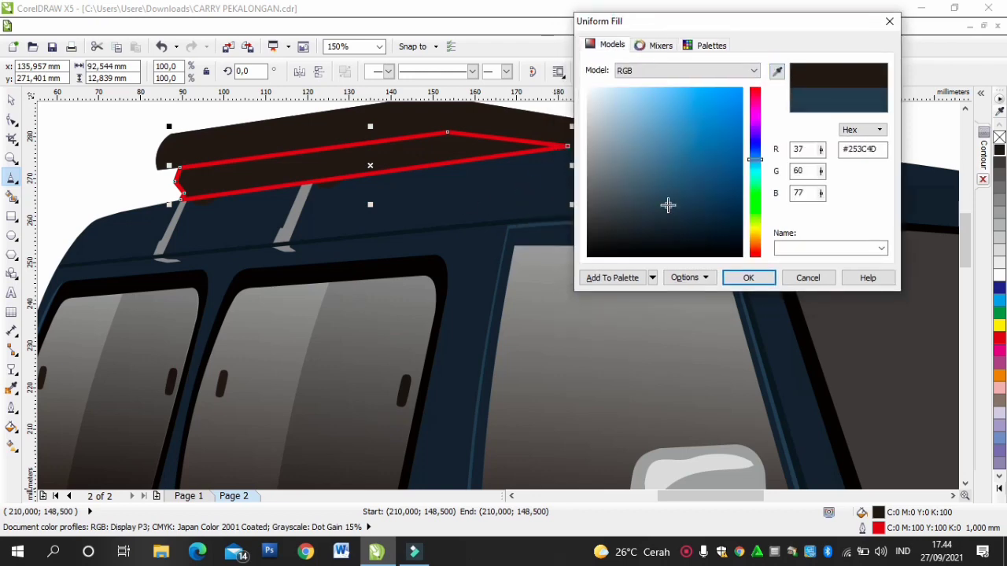
{"action": "left_click", "coordinate": [731, 280]}
Step: Fill the shape under the roof rack with dark grey (K 80)
{"action": "left_click", "coordinate": [998, 200]}
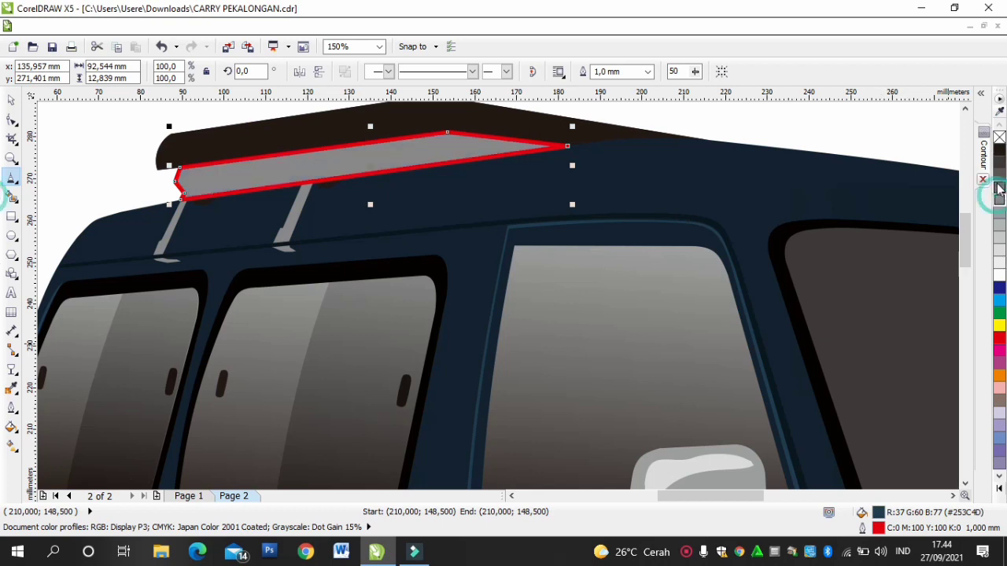
{"action": "left_click", "coordinate": [998, 188]}
{"action": "left_click", "coordinate": [998, 174]}
{"action": "left_click", "coordinate": [11, 101]}
{"action": "left_click", "coordinate": [59, 133]}
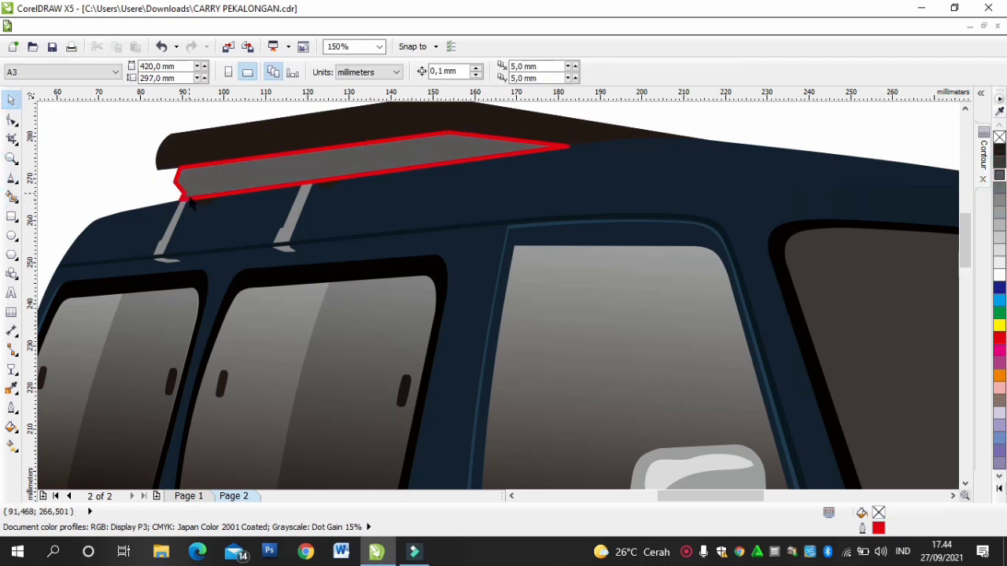
Step: Remove the outline of the dark grey shape under the roof rack and stack it behind the rack brackets but above the van body
{"action": "left_click", "coordinate": [190, 198]}
{"action": "left_click", "coordinate": [647, 72]}
{"action": "left_click", "coordinate": [607, 80]}
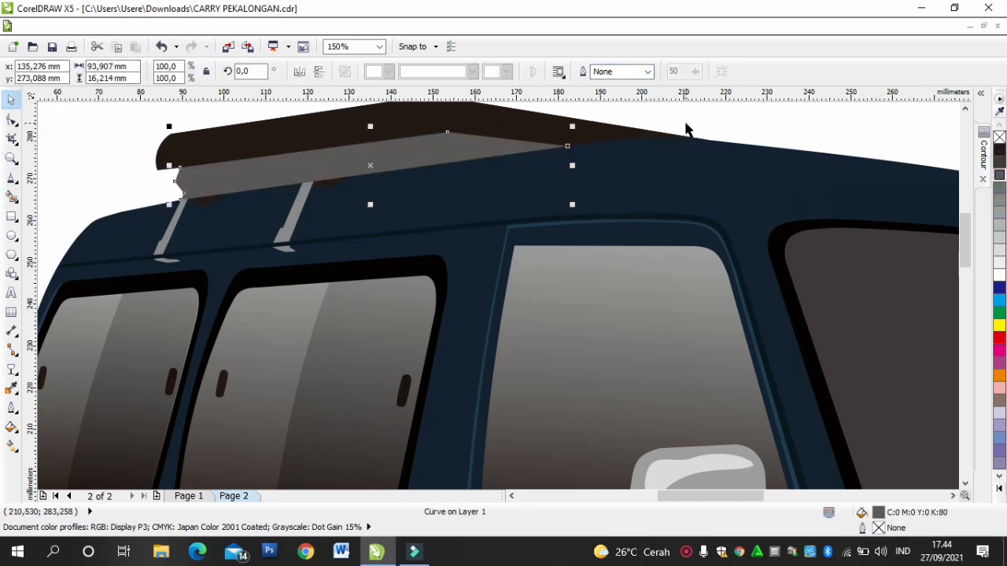
{"action": "key", "text": "shift+Page_Down"}
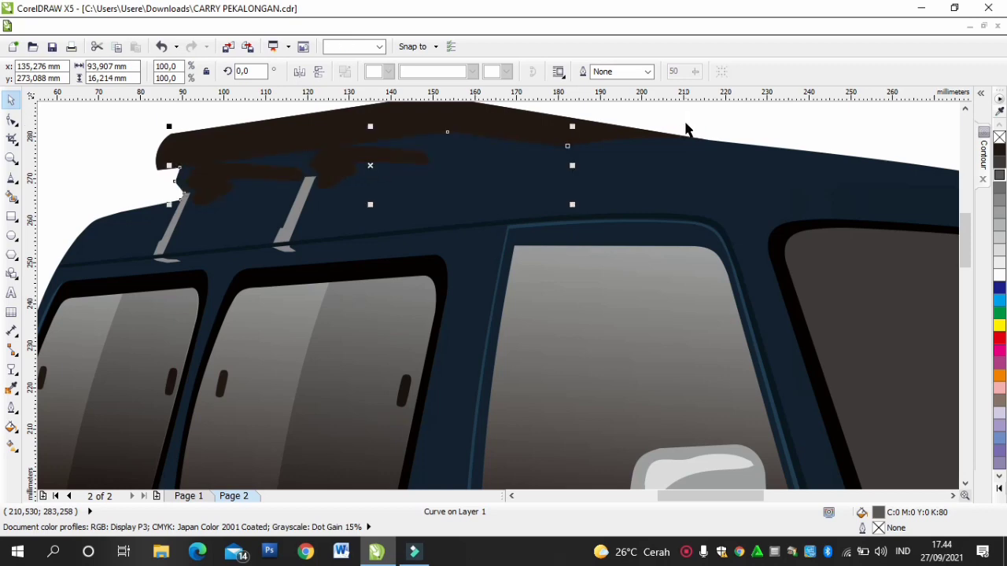
{"action": "left_click", "coordinate": [686, 129]}
{"action": "left_click", "coordinate": [743, 128]}
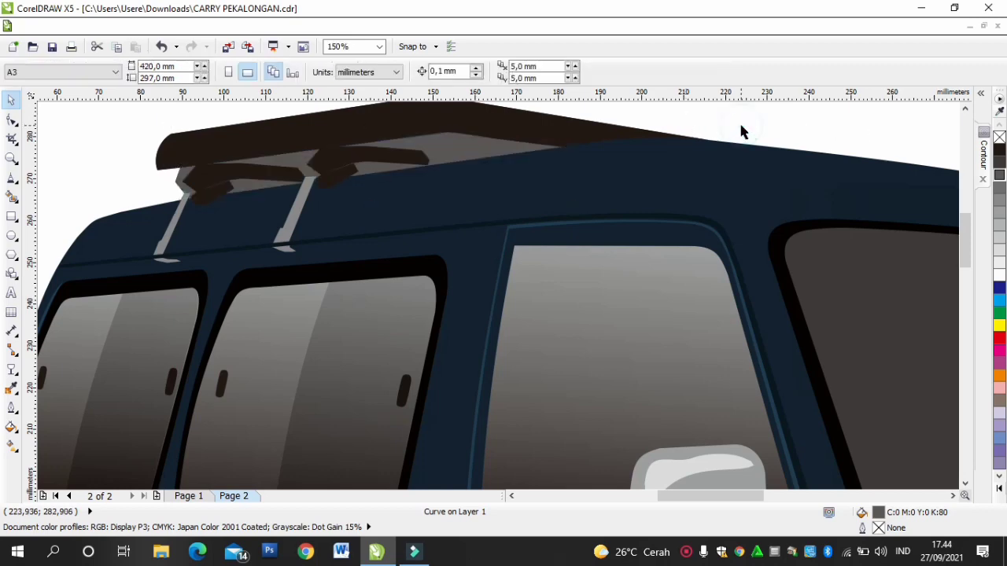
Step: Draw a closed freehand reflection shape about 155 mm by 22 mm along the roof above the front door window and windshield
{"action": "scroll", "coordinate": [747, 124], "scroll_direction": "down", "scroll_amount": 5}
{"action": "scroll", "coordinate": [760, 154], "scroll_direction": "up", "scroll_amount": 3}
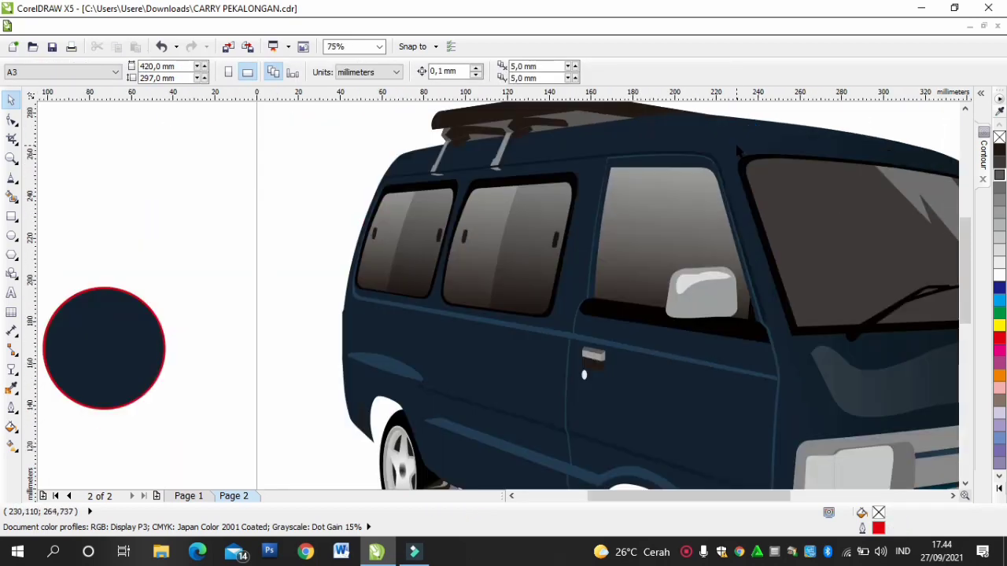
{"action": "left_click", "coordinate": [952, 496]}
{"action": "left_click", "coordinate": [952, 495]}
{"action": "left_click", "coordinate": [953, 496]}
{"action": "scroll", "coordinate": [491, 121], "scroll_direction": "up", "scroll_amount": 1}
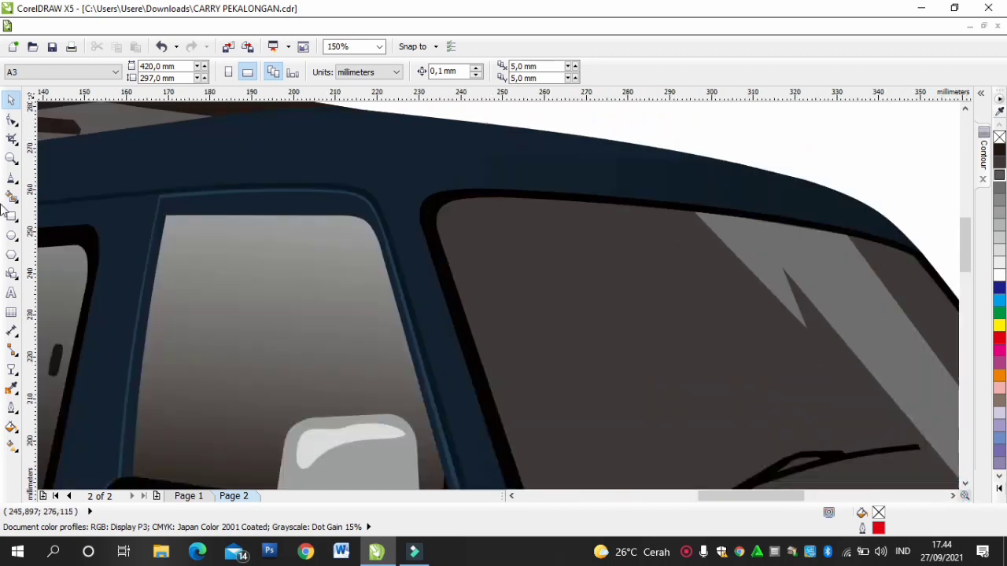
{"action": "left_click", "coordinate": [15, 179]}
{"action": "mouse_move", "coordinate": [191, 156]}
{"action": "left_mouse_down"}
{"action": "mouse_move", "coordinate": [563, 173]}
{"action": "mouse_move", "coordinate": [835, 201]}
{"action": "left_mouse_up"}
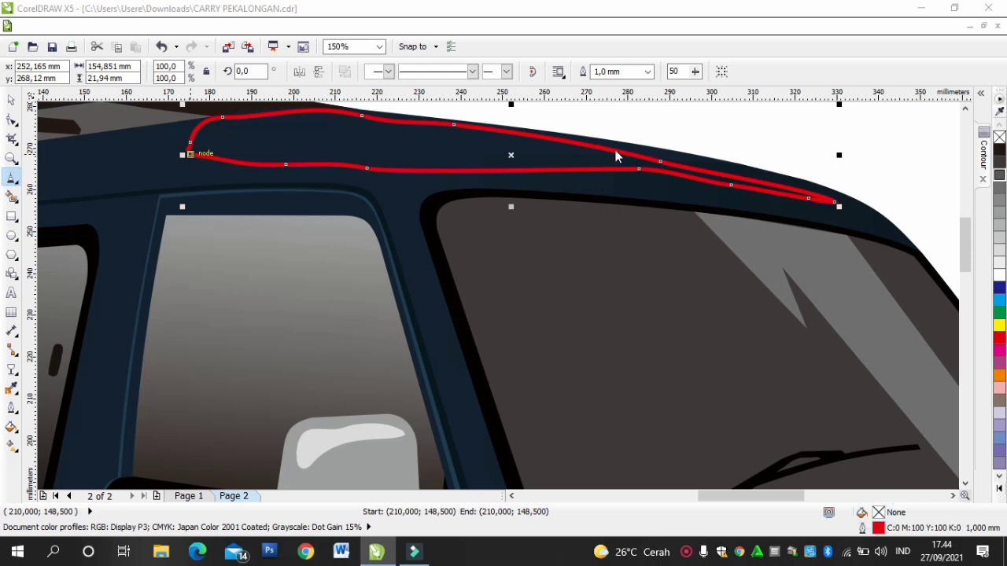
Step: Fill the roof reflection with a lighter body navy, RGB 32, 53, 69, and remove its outline
{"action": "key", "text": "shift+F11"}
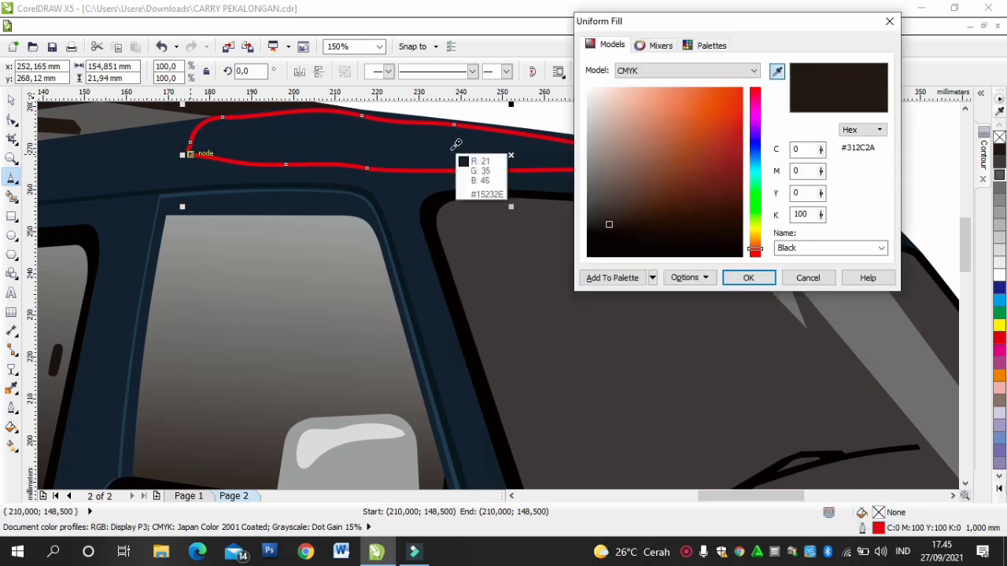
{"action": "left_click", "coordinate": [457, 159]}
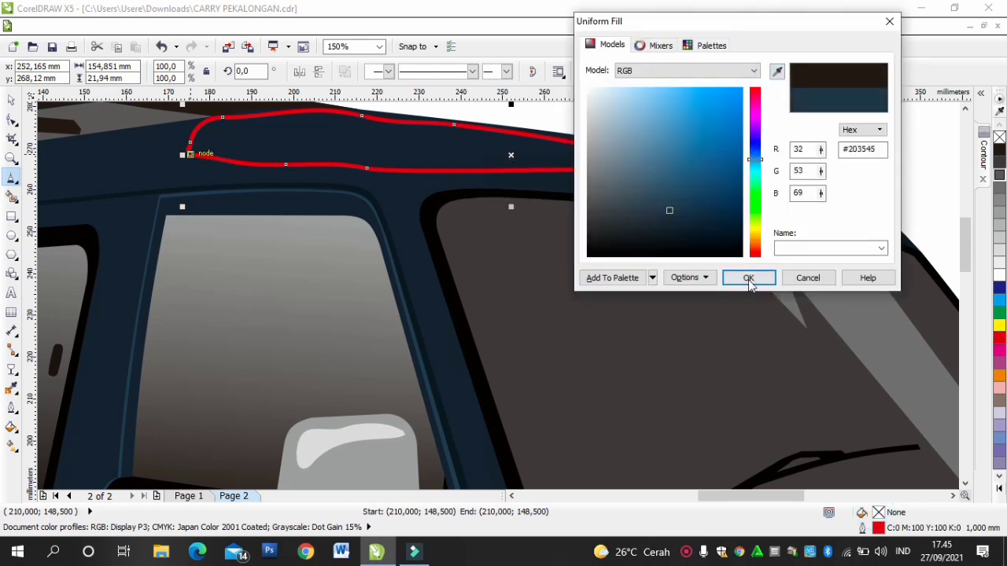
{"action": "left_click", "coordinate": [749, 280]}
{"action": "left_click", "coordinate": [647, 72]}
{"action": "left_click", "coordinate": [621, 86]}
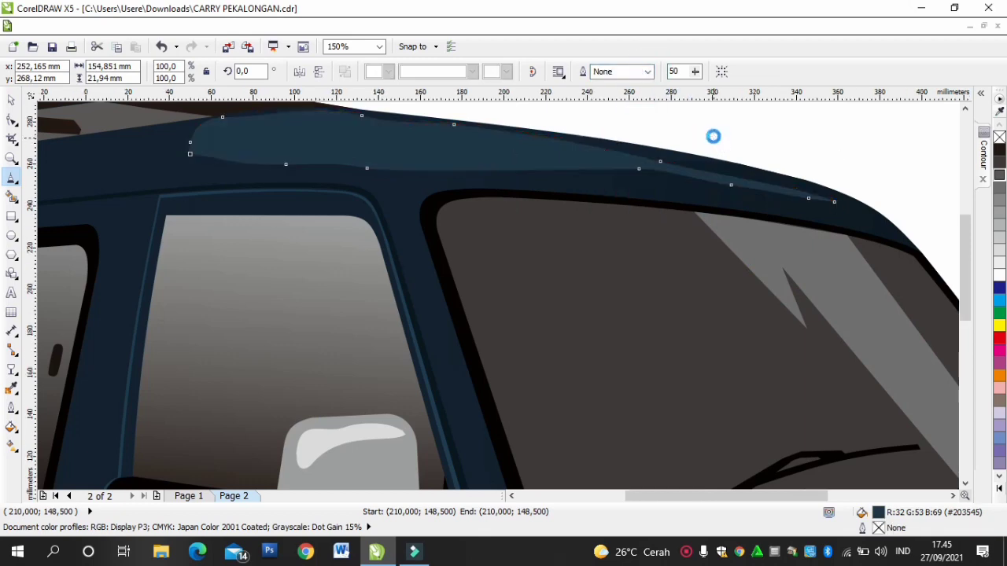
{"action": "scroll", "coordinate": [712, 136], "scroll_direction": "down", "scroll_amount": 1}
Step: Shift the roof reflection about 5 mm toward the van's rear and rotate it by 0.5 degrees to follow the roofline
{"action": "key", "text": "space"}
{"action": "left_click", "coordinate": [621, 148]}
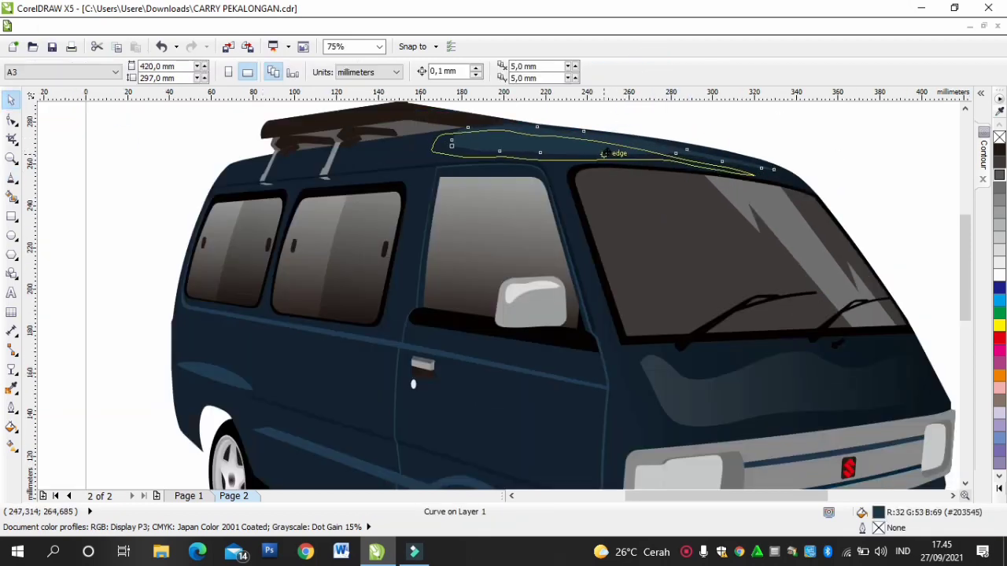
{"action": "scroll", "coordinate": [511, 120], "scroll_direction": "up", "scroll_amount": 2}
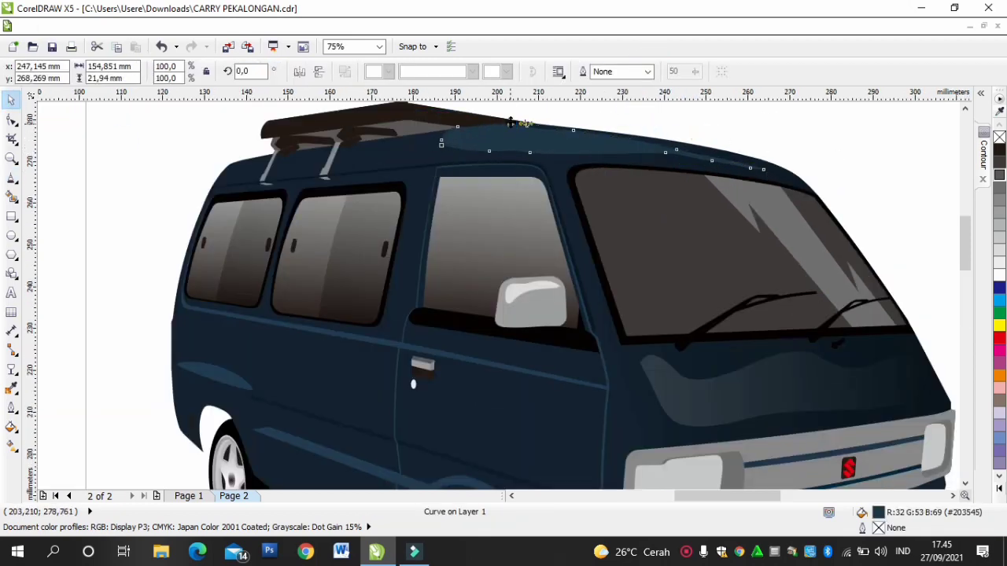
{"action": "left_click", "coordinate": [295, 186]}
{"action": "left_click_drag", "start_coordinate": [235, 218], "coordinate": [232, 232]}
{"action": "scroll", "coordinate": [522, 214], "scroll_direction": "down", "scroll_amount": 2}
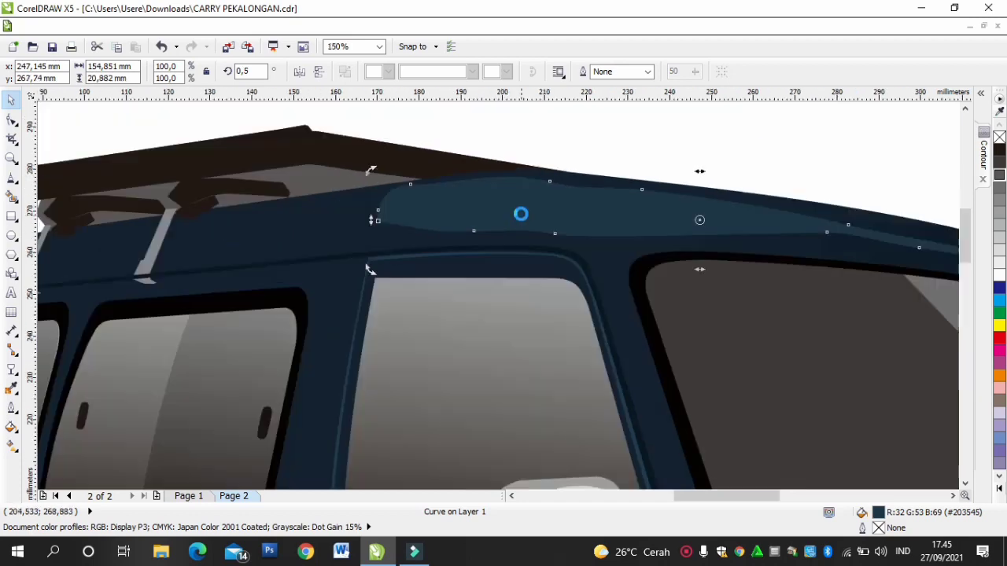
{"action": "left_click", "coordinate": [677, 151]}
{"action": "scroll", "coordinate": [752, 201], "scroll_direction": "down", "scroll_amount": 1}
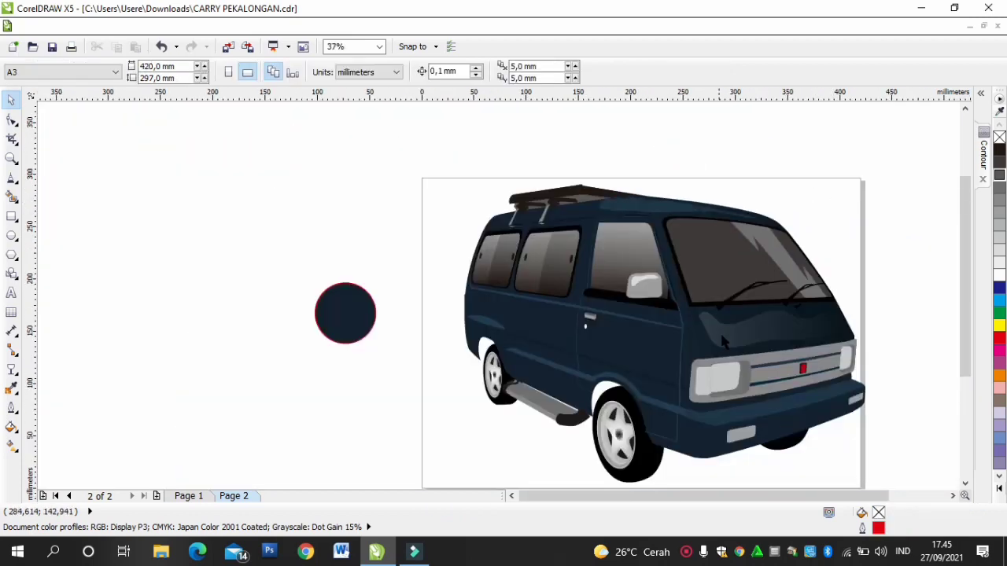
Step: Group all the objects of the van illustration, leaving out the navy colour-sample circle
{"action": "left_click", "coordinate": [814, 149]}
{"action": "scroll", "coordinate": [593, 321], "scroll_direction": "up", "scroll_amount": 1}
{"action": "scroll", "coordinate": [598, 313], "scroll_direction": "down", "scroll_amount": 1}
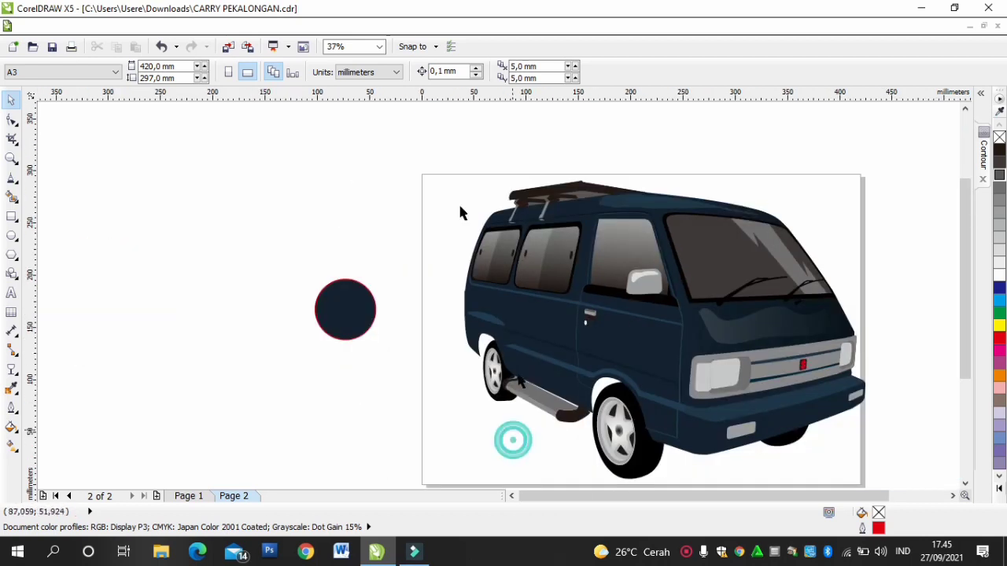
{"action": "left_click_drag", "start_coordinate": [384, 128], "coordinate": [876, 443]}
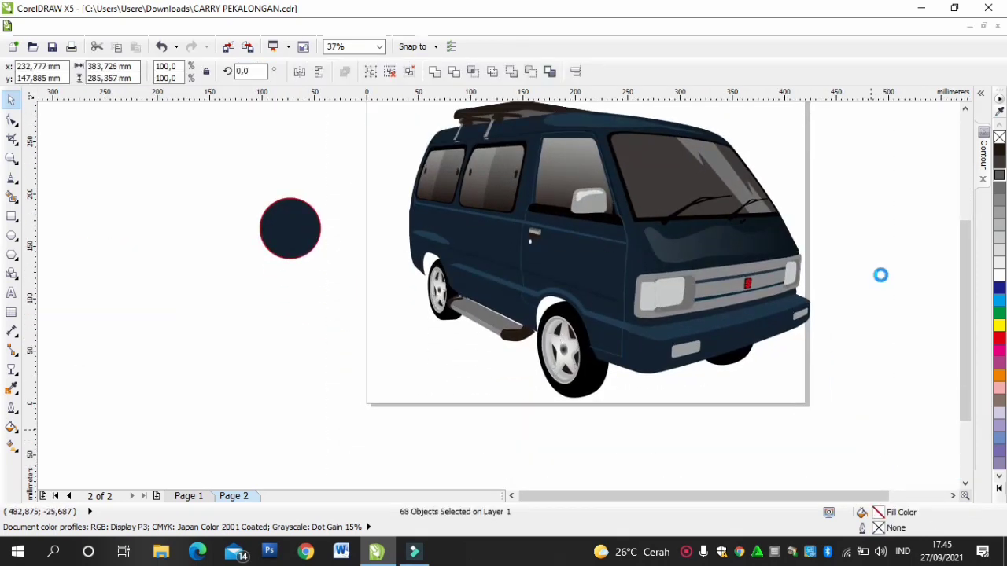
{"action": "key", "text": "ctrl+g"}
{"action": "key", "text": "Escape"}
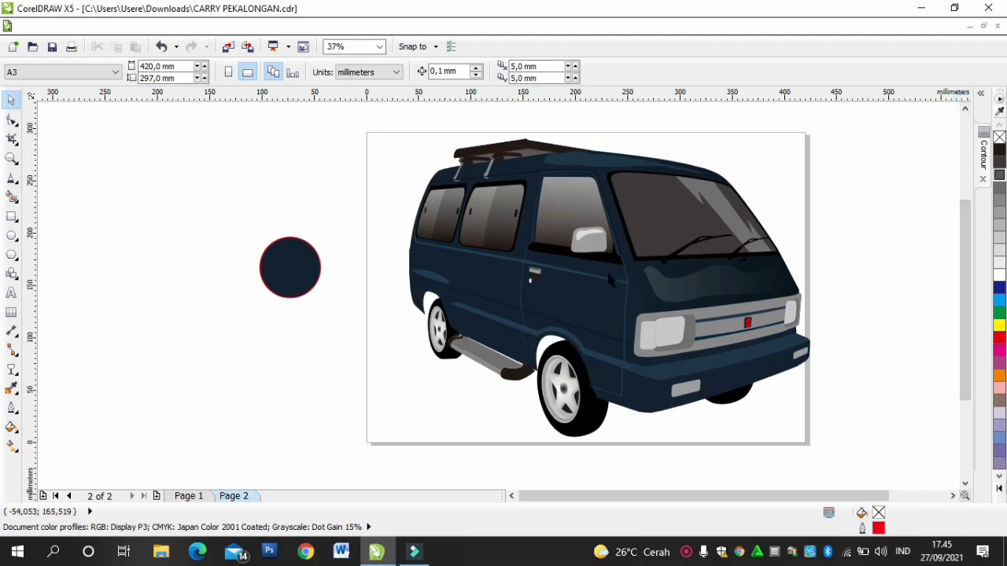
Step: Ungroup the van illustration into its separate objects
{"action": "scroll", "coordinate": [610, 279], "scroll_direction": "up", "scroll_amount": 1}
{"action": "left_click", "coordinate": [602, 242]}
{"action": "right_click", "coordinate": [603, 242]}
{"action": "left_click", "coordinate": [641, 26]}
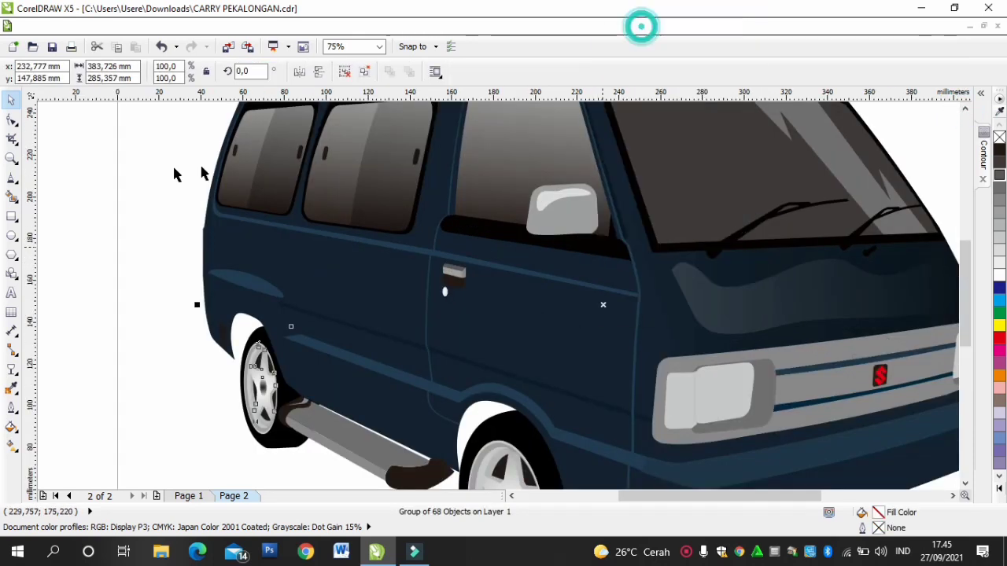
{"action": "left_click", "coordinate": [164, 187]}
Step: Nudge the black trim strip below the front door window and stack it behind the side mirror's dark bracket
{"action": "left_click", "coordinate": [592, 248]}
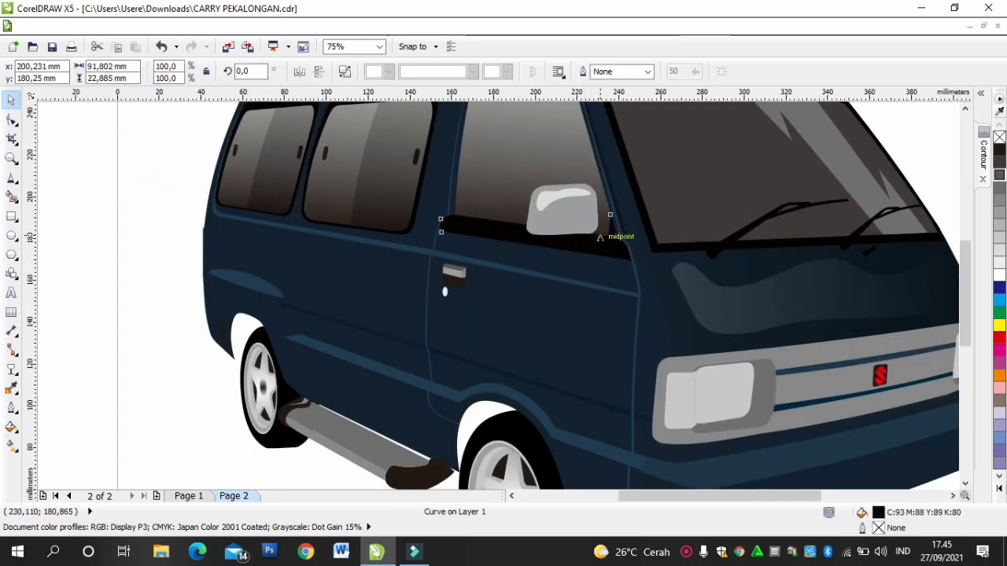
{"action": "left_click", "coordinate": [596, 247]}
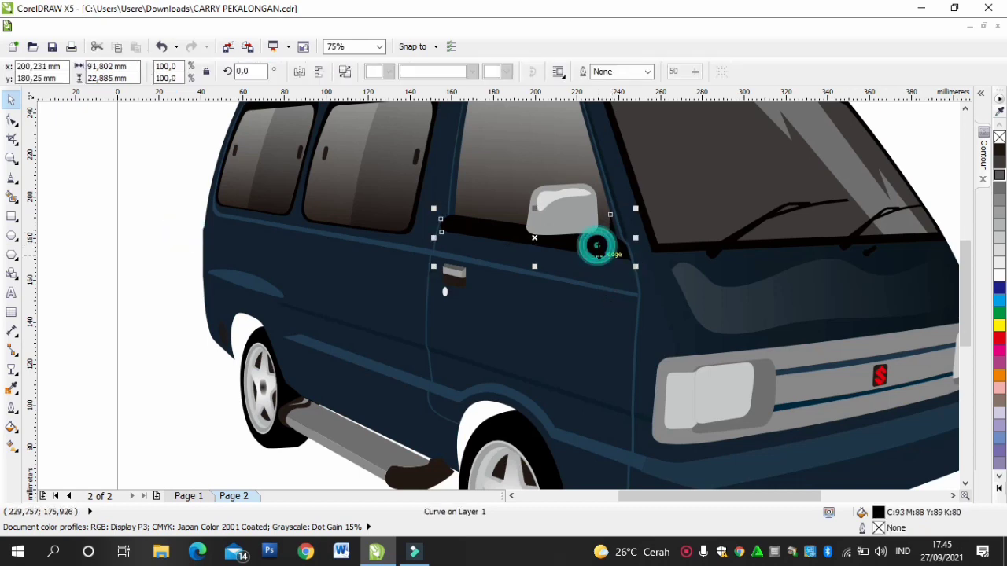
{"action": "mouse_move", "coordinate": [596, 246]}
{"action": "left_mouse_down"}
{"action": "mouse_move", "coordinate": [595, 307]}
{"action": "mouse_move", "coordinate": [579, 253]}
{"action": "left_mouse_up"}
{"action": "left_click", "coordinate": [596, 256]}
{"action": "left_click", "coordinate": [580, 312]}
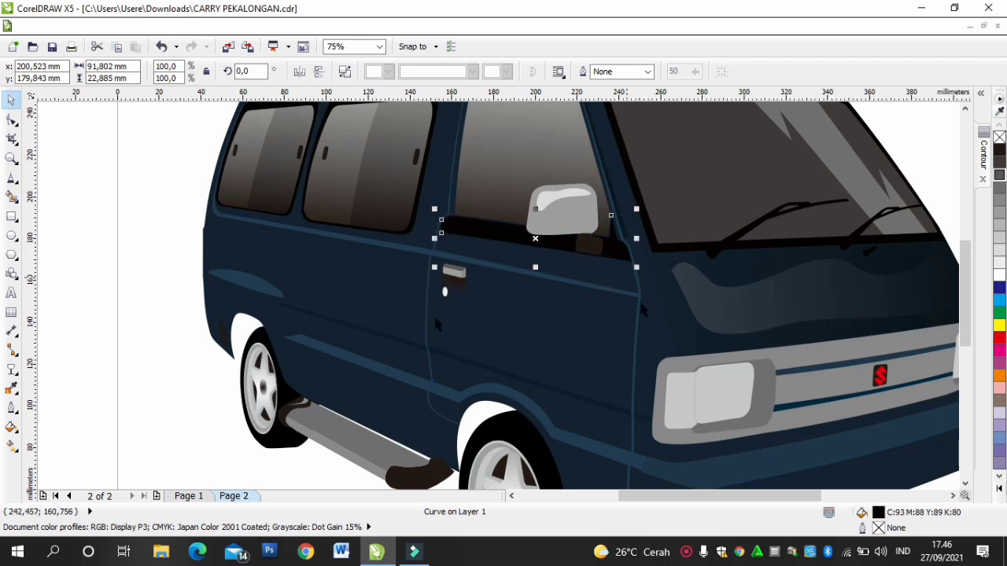
Step: Draw a closed straight-sided highlight shape about 96 mm by 48 mm on the side panel below the rear windows
{"action": "left_click", "coordinate": [117, 304]}
{"action": "left_click", "coordinate": [12, 177]}
{"action": "left_click", "coordinate": [218, 228]}
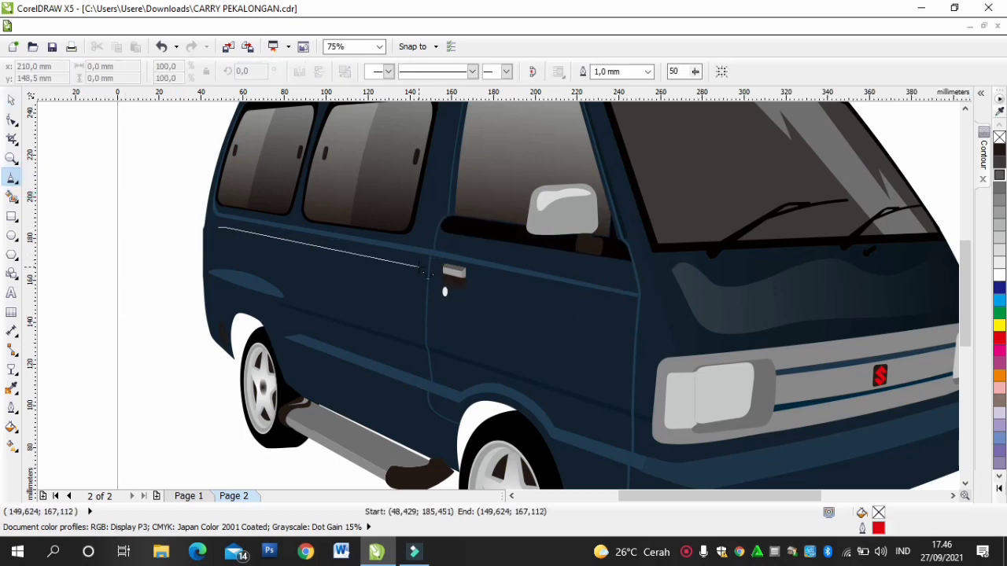
{"action": "left_click", "coordinate": [418, 268]}
{"action": "left_click", "coordinate": [412, 326]}
{"action": "left_click", "coordinate": [329, 305]}
{"action": "left_click", "coordinate": [275, 264]}
{"action": "left_click", "coordinate": [220, 248]}
{"action": "left_click", "coordinate": [217, 228]}
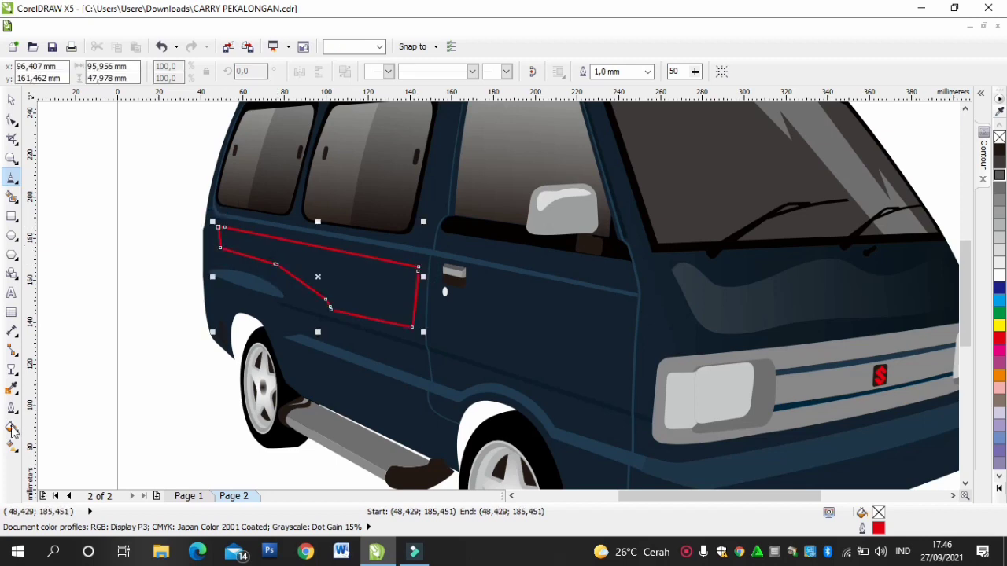
Step: Fill the side-panel highlight with the body's lighter navy, RGB 36, 60, 79, and remove its outline
{"action": "left_click", "coordinate": [11, 427]}
{"action": "left_click", "coordinate": [81, 275]}
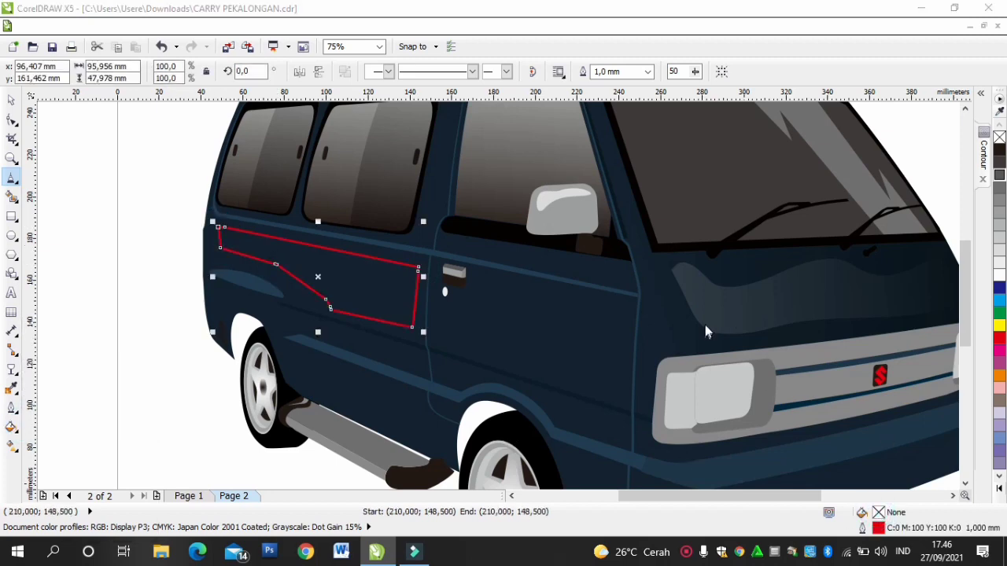
{"action": "key", "text": "shift+F11"}
{"action": "left_click", "coordinate": [775, 72]}
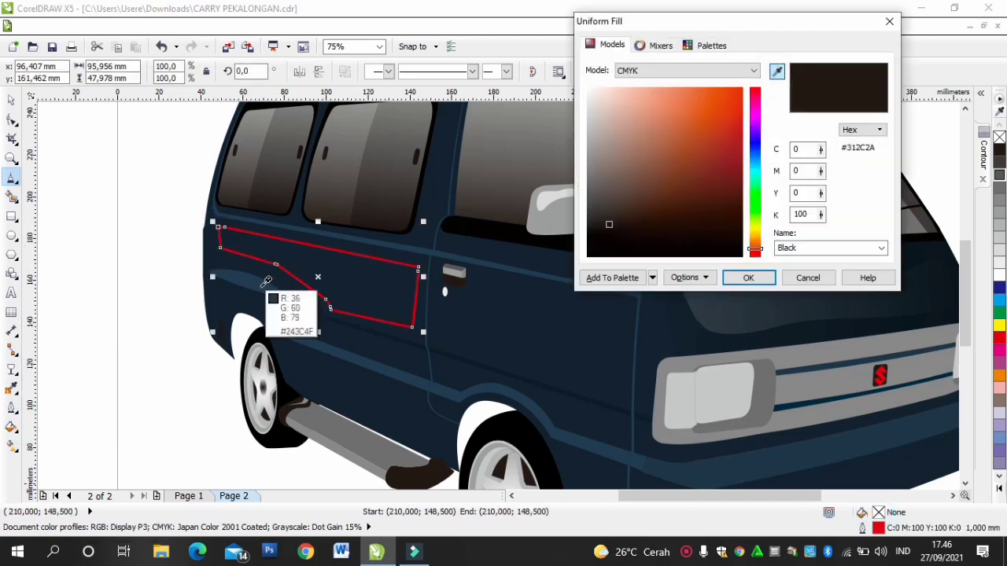
{"action": "left_click", "coordinate": [267, 298]}
{"action": "left_click", "coordinate": [749, 275]}
{"action": "left_click", "coordinate": [645, 71]}
{"action": "left_click", "coordinate": [610, 85]}
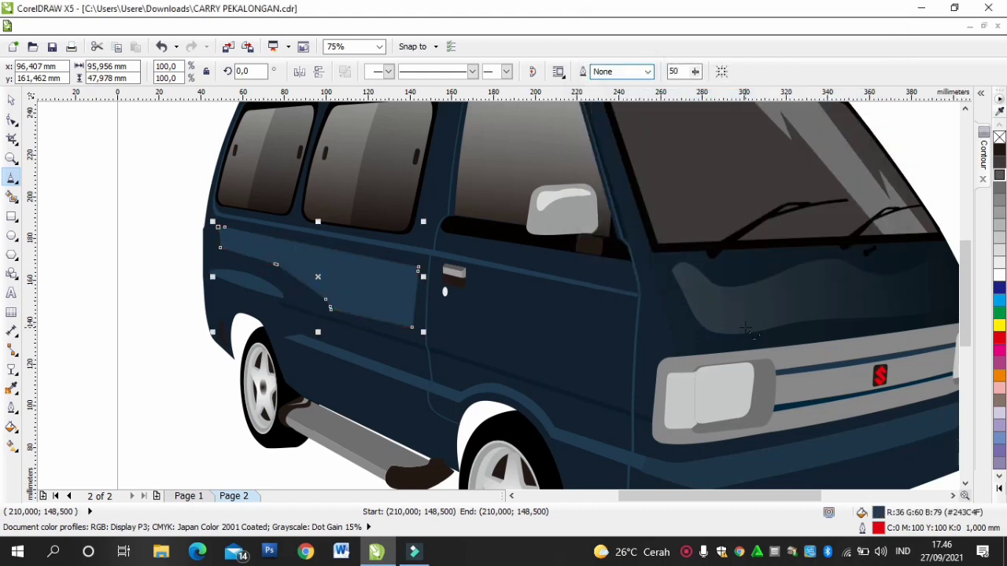
Step: Change the side-panel highlight's fill to a darker navy, RGB 30, 49, 64
{"action": "double_click", "coordinate": [875, 514]}
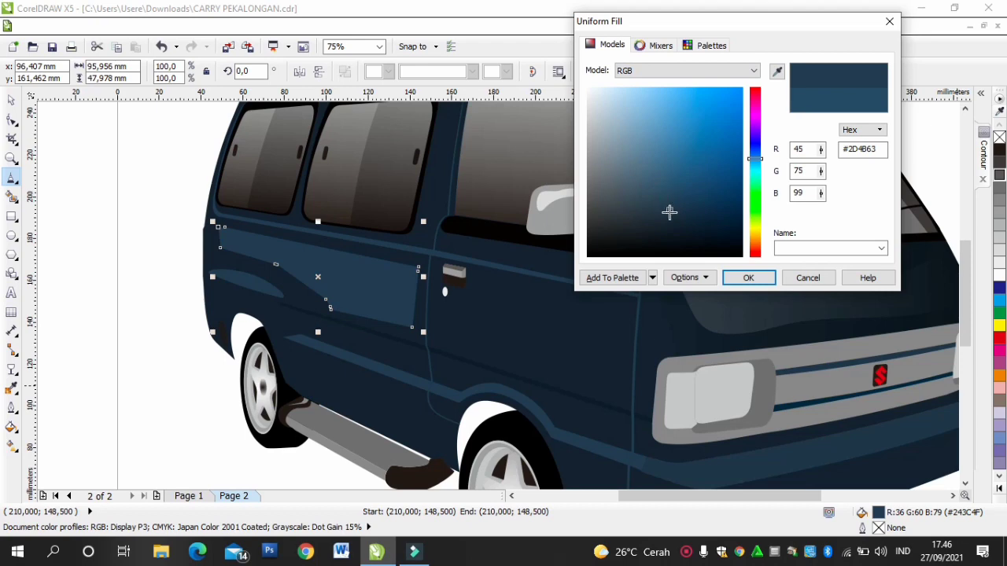
{"action": "left_click", "coordinate": [730, 281]}
{"action": "left_click", "coordinate": [136, 223]}
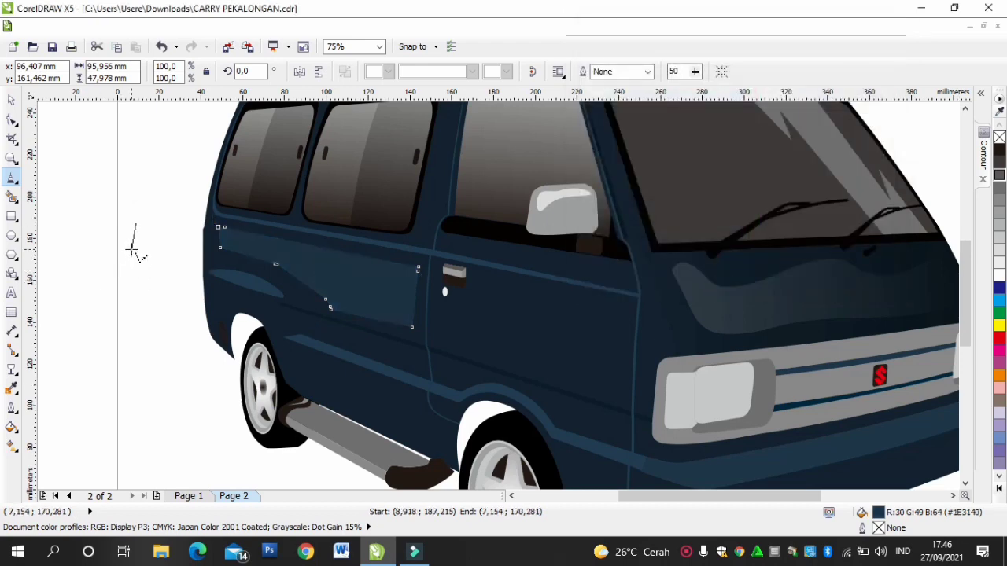
{"action": "left_click", "coordinate": [132, 250]}
{"action": "key", "text": "Delete"}
Step: Apply a linear transparency along the length of the side-panel highlight and adjust its direction and extent
{"action": "left_click", "coordinate": [16, 367]}
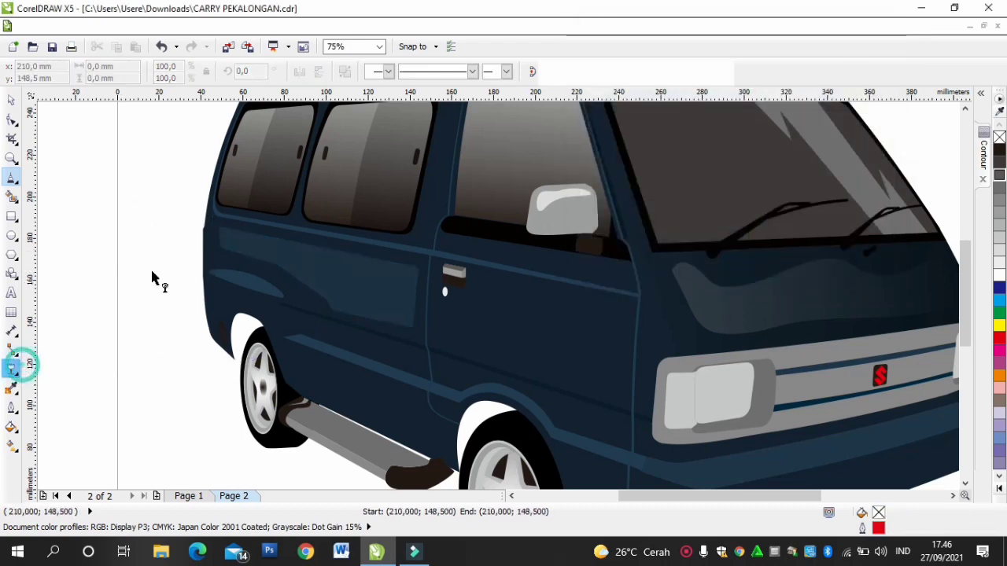
{"action": "left_click", "coordinate": [228, 250]}
{"action": "left_click_drag", "start_coordinate": [141, 224], "coordinate": [675, 327]}
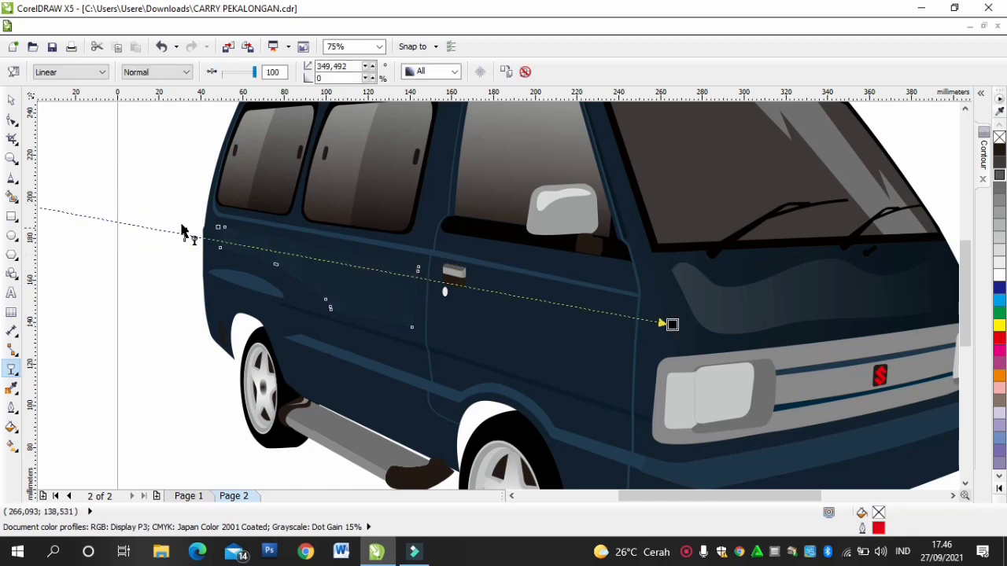
{"action": "left_click_drag", "start_coordinate": [181, 235], "coordinate": [361, 268]}
{"action": "left_click", "coordinate": [147, 171]}
{"action": "scroll", "coordinate": [188, 241], "scroll_direction": "down", "scroll_amount": 2}
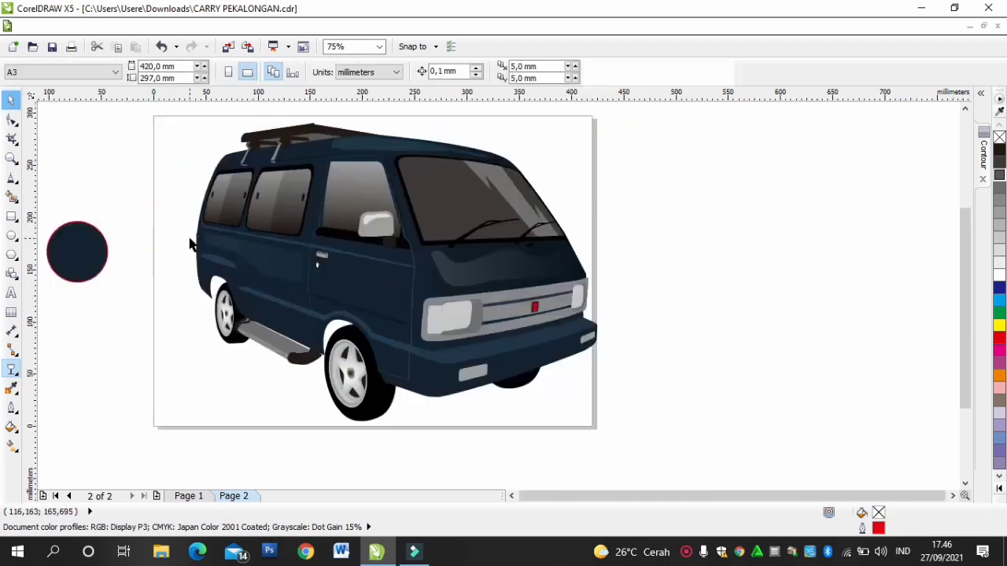
{"action": "left_click", "coordinate": [553, 247]}
Step: Draw a freehand loop about 228 mm by 85 mm from the front wheel along the lower bumper and around beneath the van
{"action": "scroll", "coordinate": [200, 252], "scroll_direction": "up", "scroll_amount": 1}
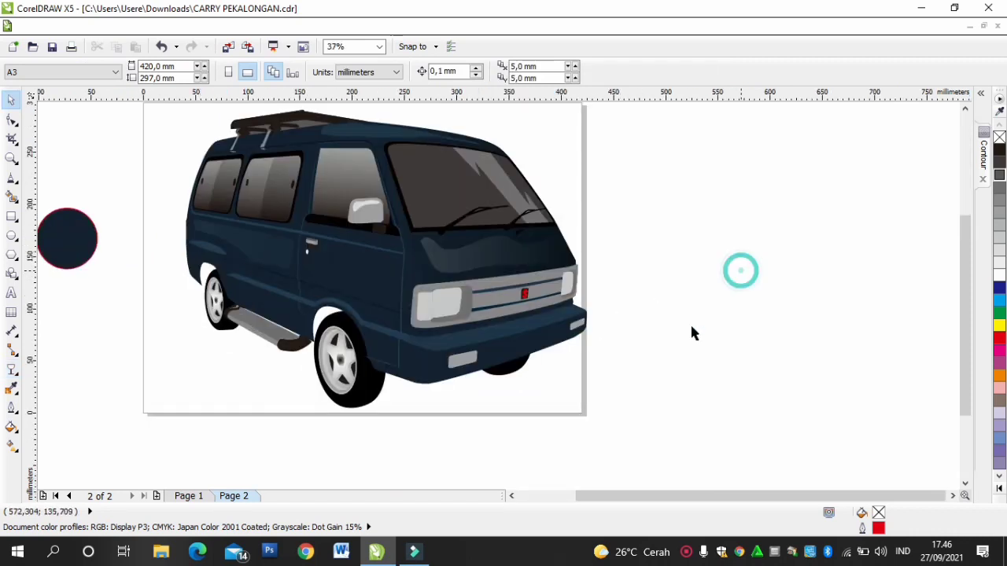
{"action": "scroll", "coordinate": [442, 397], "scroll_direction": "up", "scroll_amount": 1}
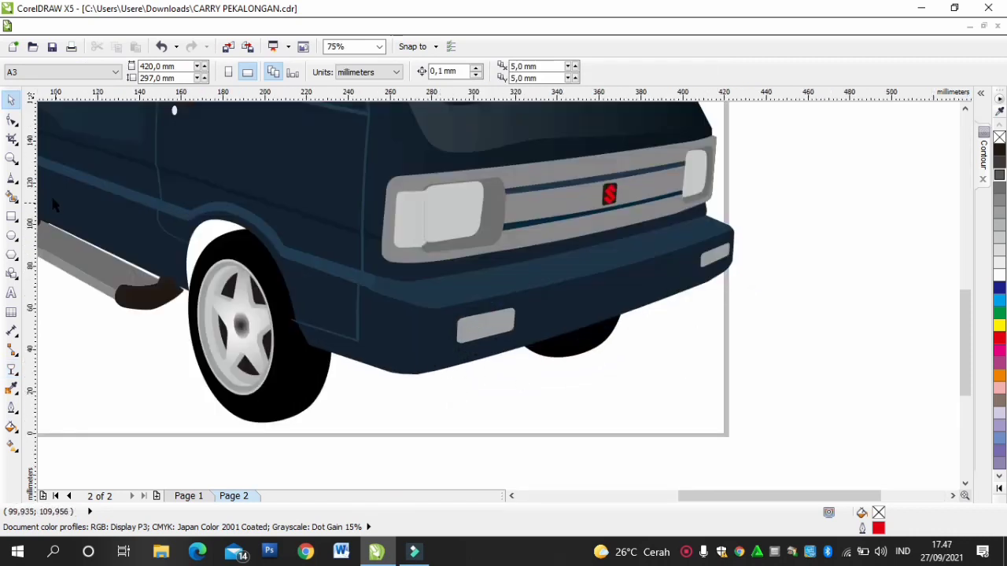
{"action": "left_click", "coordinate": [405, 369]}
{"action": "left_click", "coordinate": [391, 419]}
{"action": "left_click", "coordinate": [15, 179]}
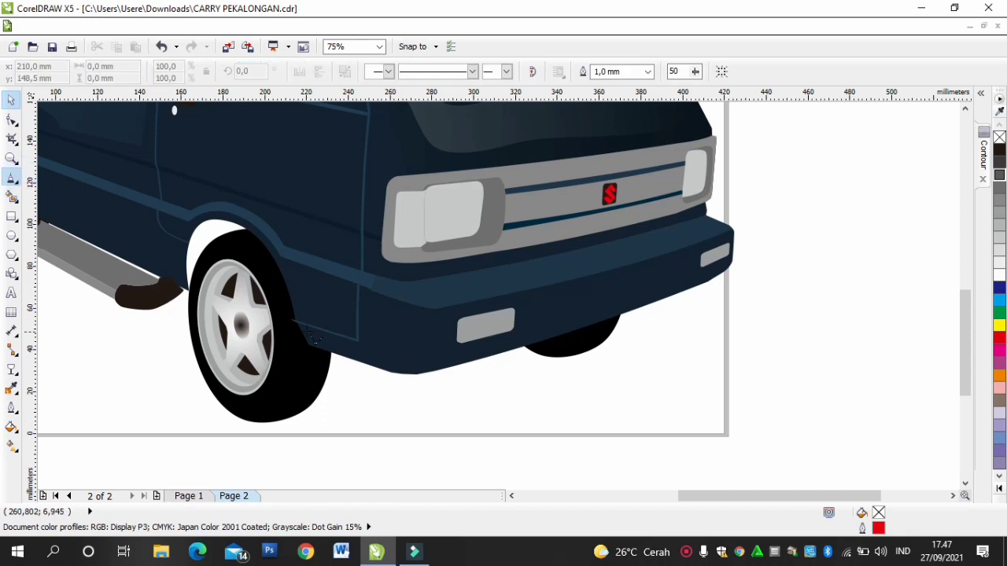
{"action": "left_click", "coordinate": [296, 323]}
{"action": "left_click", "coordinate": [358, 341]}
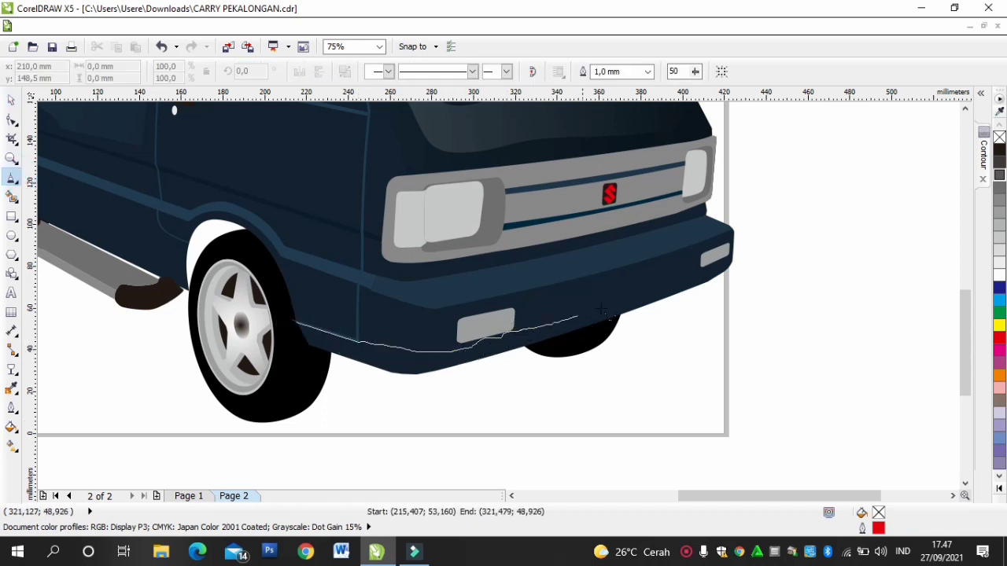
{"action": "left_click_drag", "start_coordinate": [733, 269], "coordinate": [352, 425]}
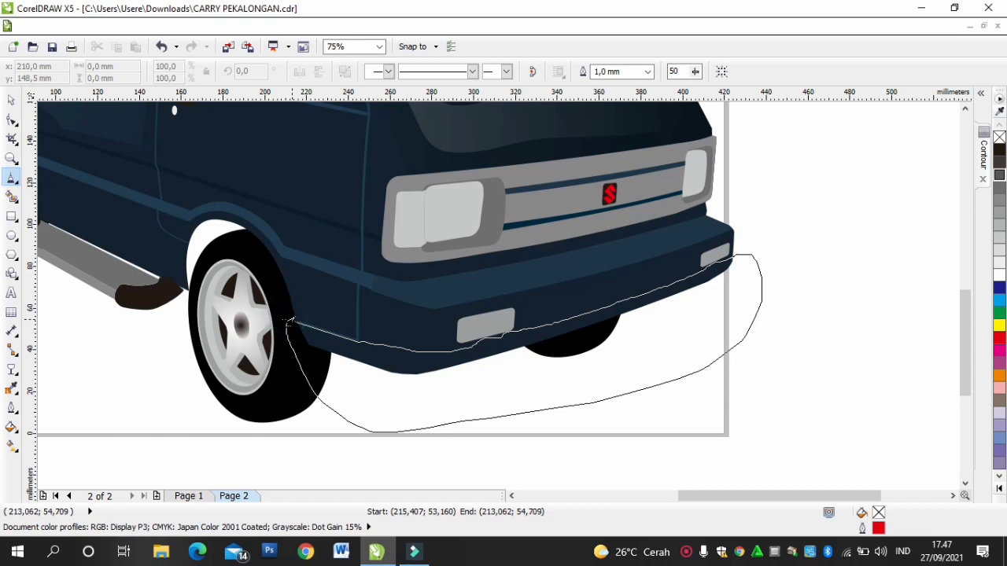
{"action": "left_click", "coordinate": [291, 323]}
Step: Tidy the overlapping ends of the lower-bumper loop beside the front wheel by moving and deleting the stray nodes
{"action": "key", "text": "F10"}
{"action": "scroll", "coordinate": [290, 323], "scroll_direction": "up", "scroll_amount": 2}
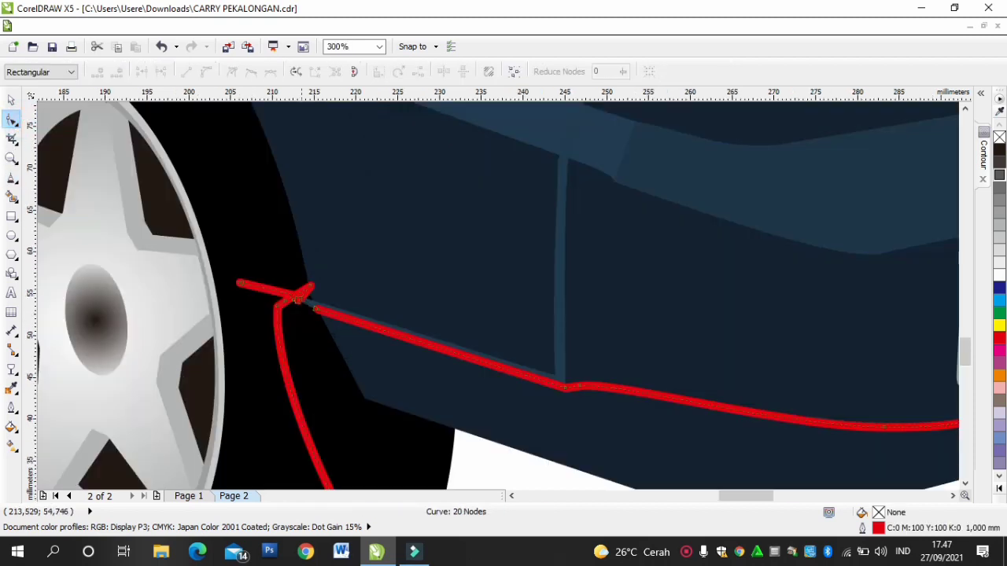
{"action": "left_click_drag", "start_coordinate": [240, 283], "coordinate": [317, 309]}
{"action": "double_click", "coordinate": [311, 287]}
{"action": "scroll", "coordinate": [349, 317], "scroll_direction": "down", "scroll_amount": 2}
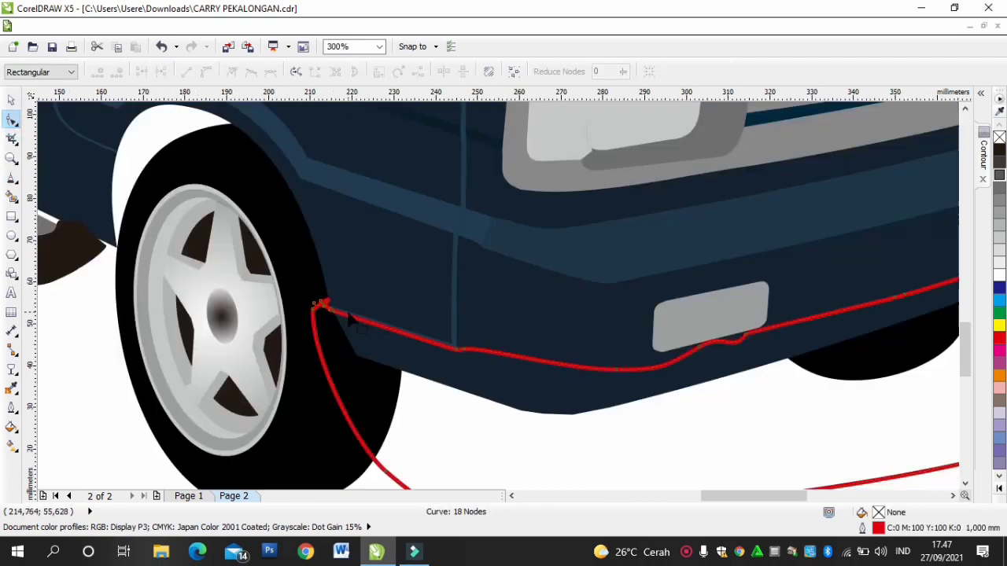
{"action": "left_click", "coordinate": [877, 229]}
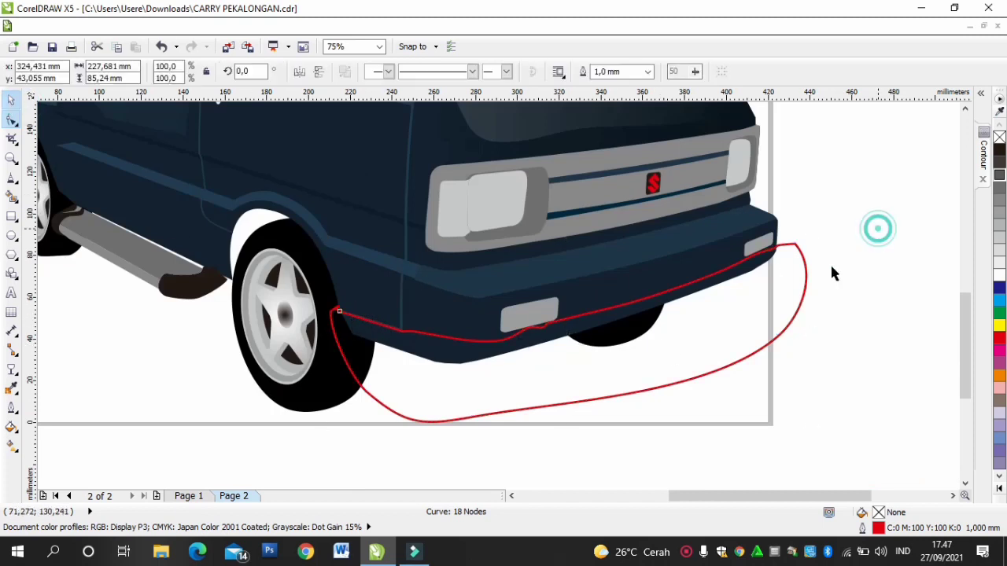
Step: Intersect the red loop with the front bumper to create a lower-bumper shadow shape, then delete the leftover loop
{"action": "left_click", "coordinate": [806, 276]}
{"action": "left_click", "coordinate": [496, 312], "text": "shift"}
{"action": "left_click", "coordinate": [471, 70]}
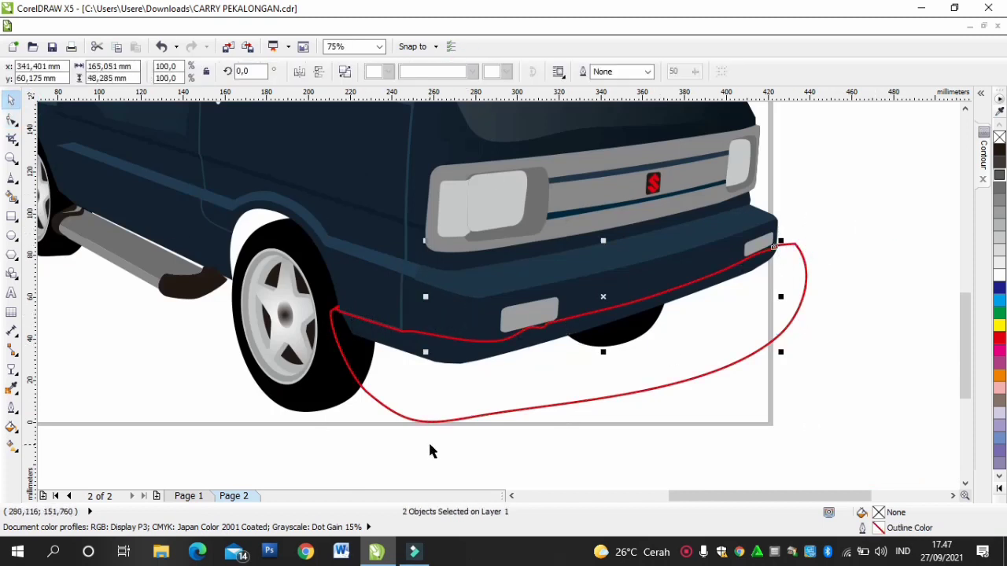
{"action": "left_click", "coordinate": [432, 417]}
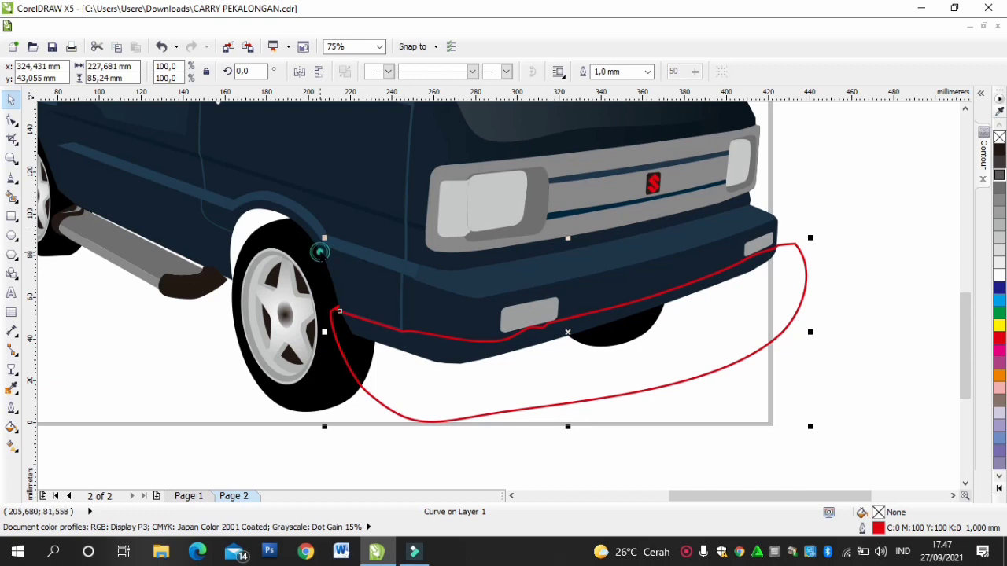
{"action": "left_click_drag", "start_coordinate": [619, 382], "coordinate": [656, 417]}
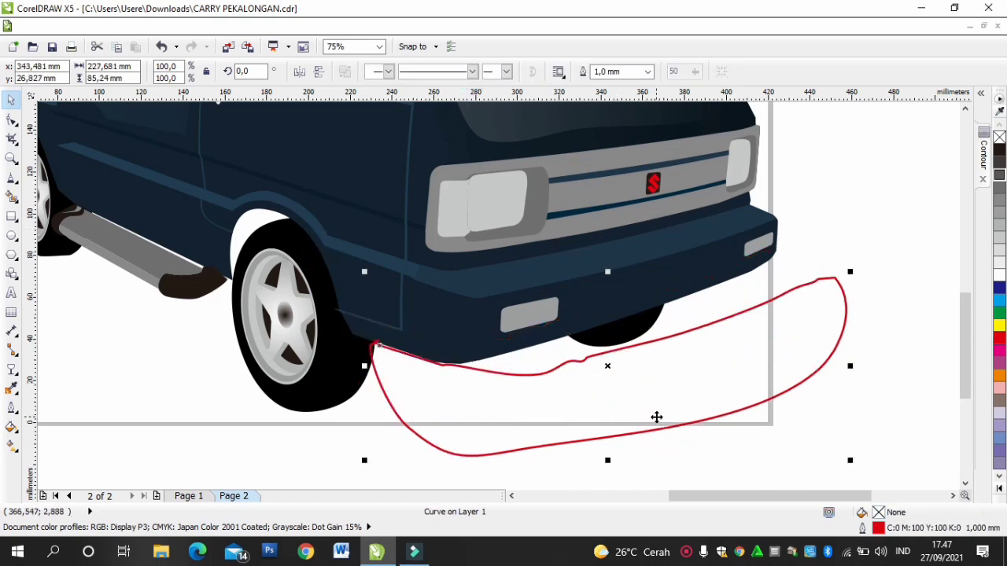
{"action": "key", "text": "Delete"}
Step: Fill the lower-bumper shadow shape black and apply a linear transparency so the shadow fades upward
{"action": "left_click_drag", "start_coordinate": [488, 352], "coordinate": [575, 155]}
{"action": "key", "text": "ctrl+z"}
{"action": "left_click", "coordinate": [999, 152]}
{"action": "left_click", "coordinate": [11, 368]}
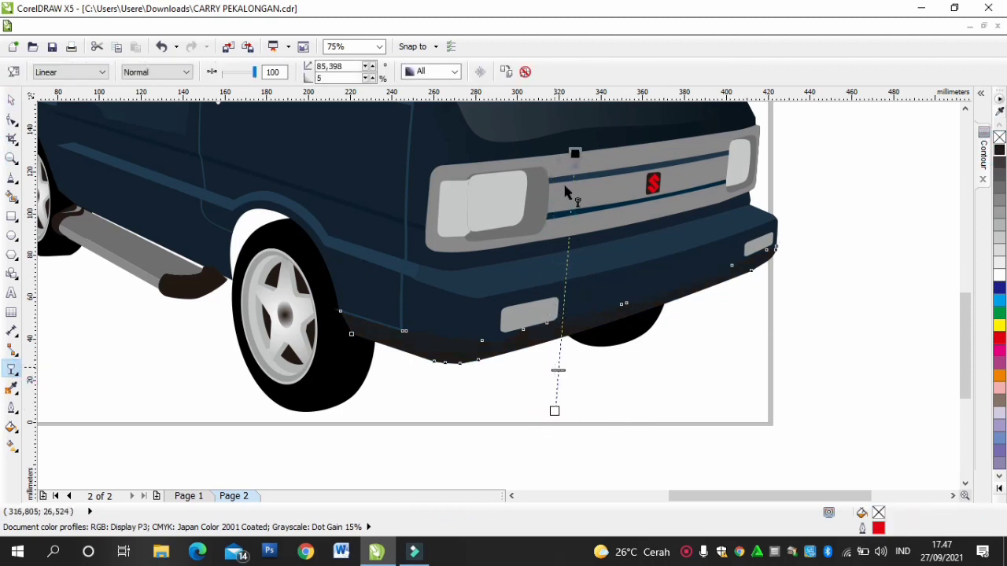
{"action": "left_click", "coordinate": [11, 103]}
{"action": "left_click", "coordinate": [787, 398]}
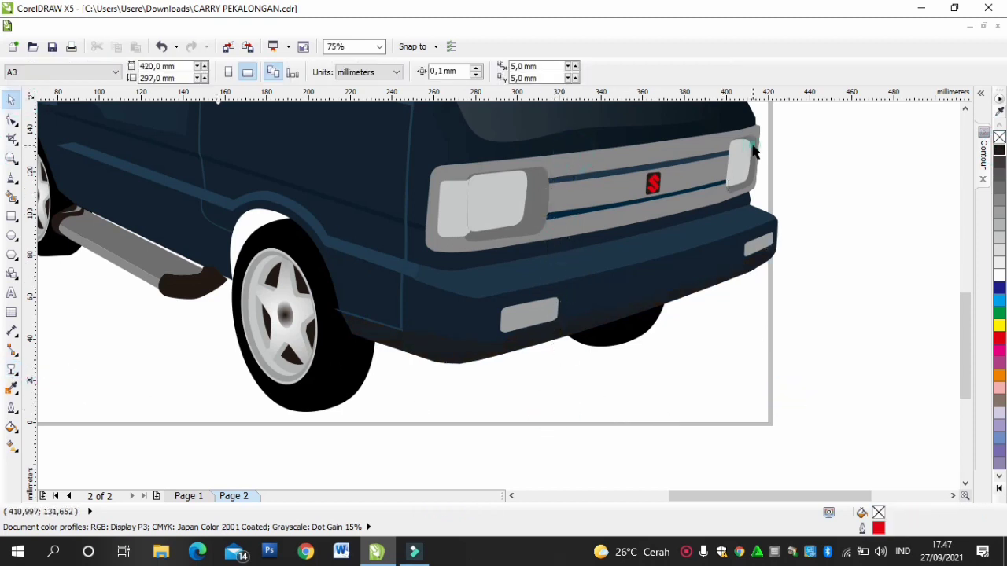
Step: Darken the gray fill of the headlight housings and fill the turn-signal lens orange, M 60, Y 100
{"action": "left_click", "coordinate": [739, 161]}
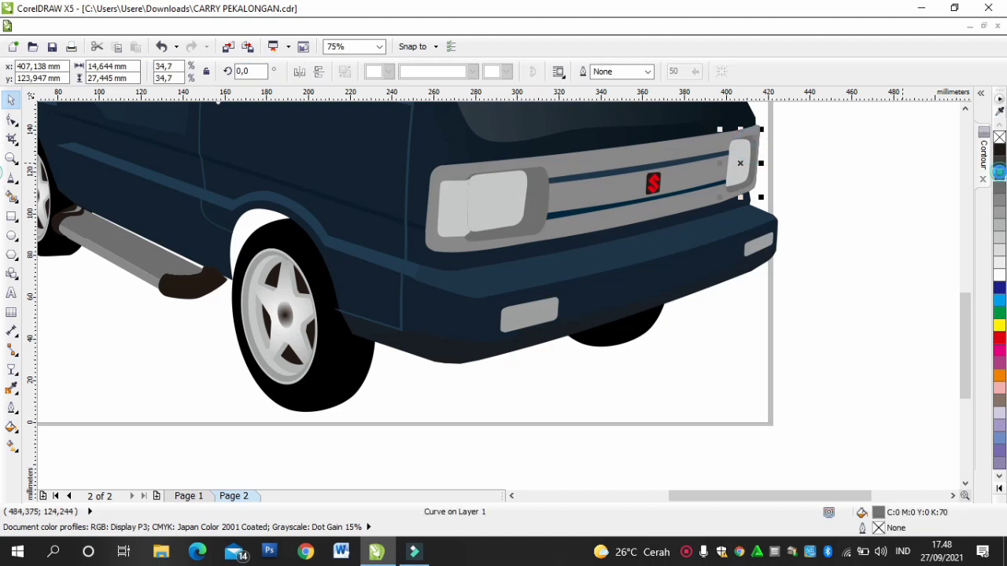
{"action": "left_click", "coordinate": [880, 215]}
{"action": "left_click", "coordinate": [459, 206]}
{"action": "left_click", "coordinate": [1000, 376]}
{"action": "left_click", "coordinate": [850, 299]}
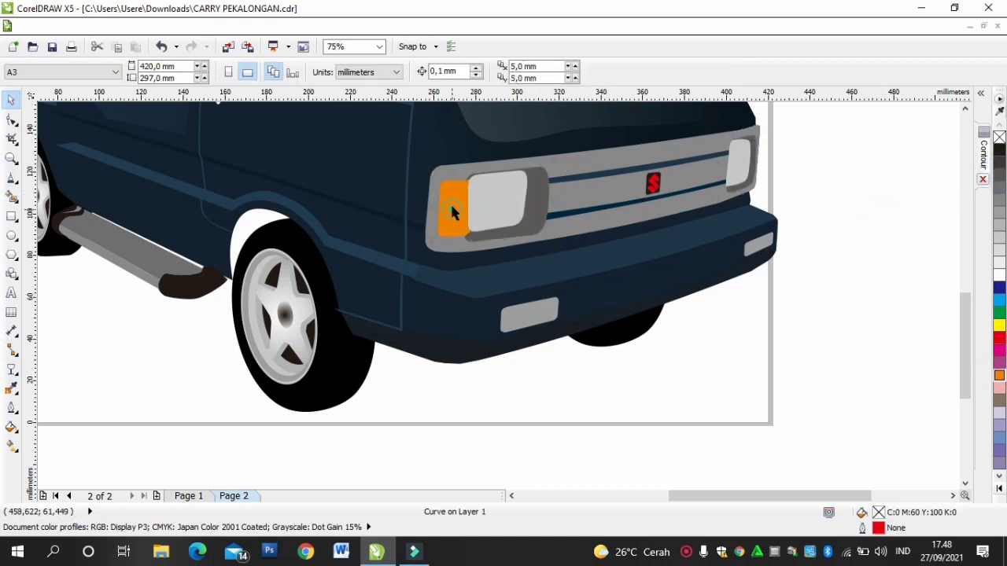
Step: Apply a radial two-color fountain fill from orange to white to the turn-signal lens, adjusting its mid-point and center
{"action": "left_click", "coordinate": [450, 202]}
{"action": "left_click", "coordinate": [11, 427]}
{"action": "left_click", "coordinate": [70, 338]}
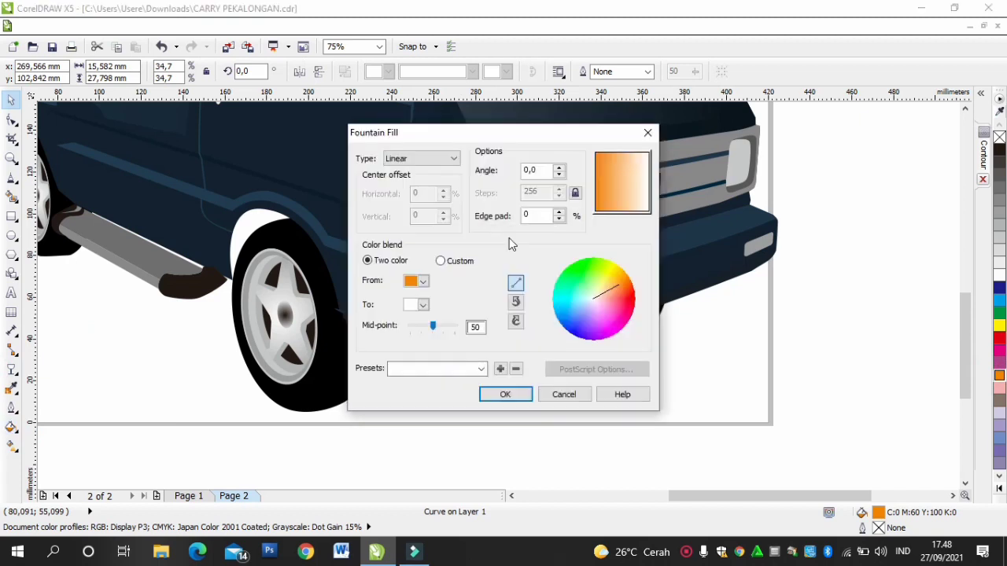
{"action": "left_click", "coordinate": [428, 158]}
{"action": "left_click", "coordinate": [405, 177]}
{"action": "left_click_drag", "start_coordinate": [432, 325], "coordinate": [426, 326]}
{"action": "left_click", "coordinate": [617, 189]}
{"action": "left_click", "coordinate": [505, 394]}
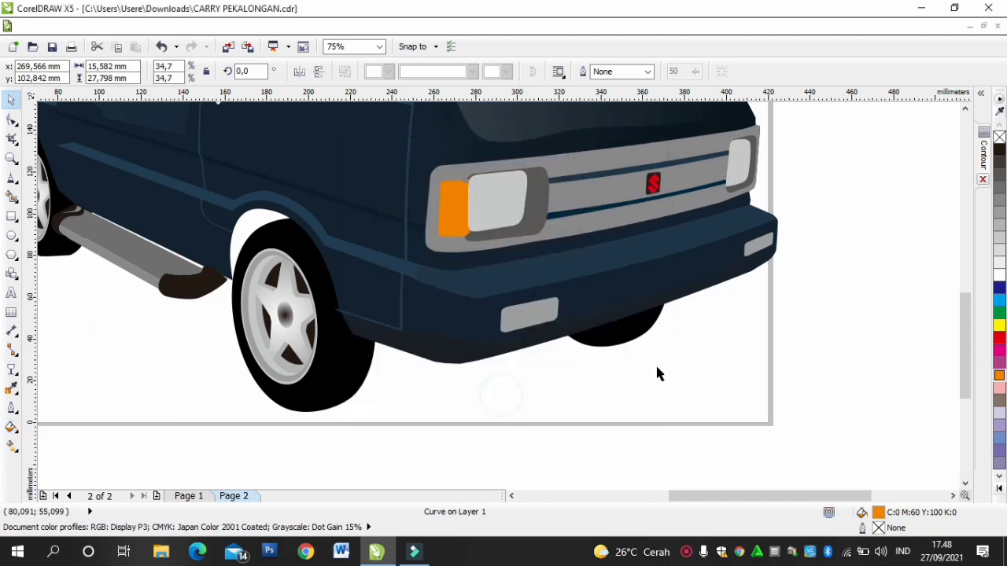
{"action": "left_click", "coordinate": [655, 367]}
Step: Try a two-color fountain fill of type Square on the headlight lens beside the turn signal
{"action": "left_click", "coordinate": [519, 226]}
{"action": "left_click", "coordinate": [11, 428]}
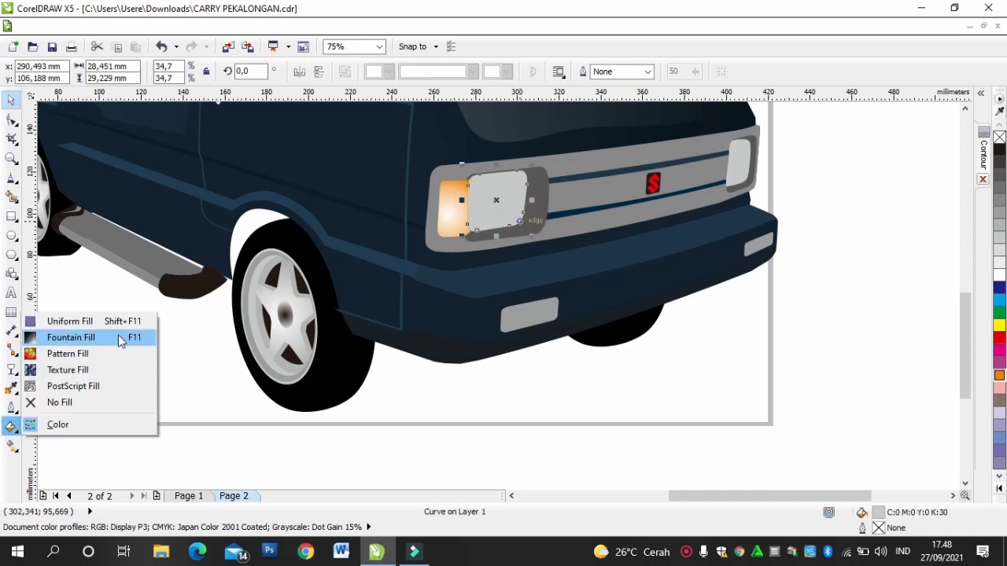
{"action": "left_click", "coordinate": [118, 335]}
{"action": "left_click", "coordinate": [429, 158]}
{"action": "left_click", "coordinate": [433, 171]}
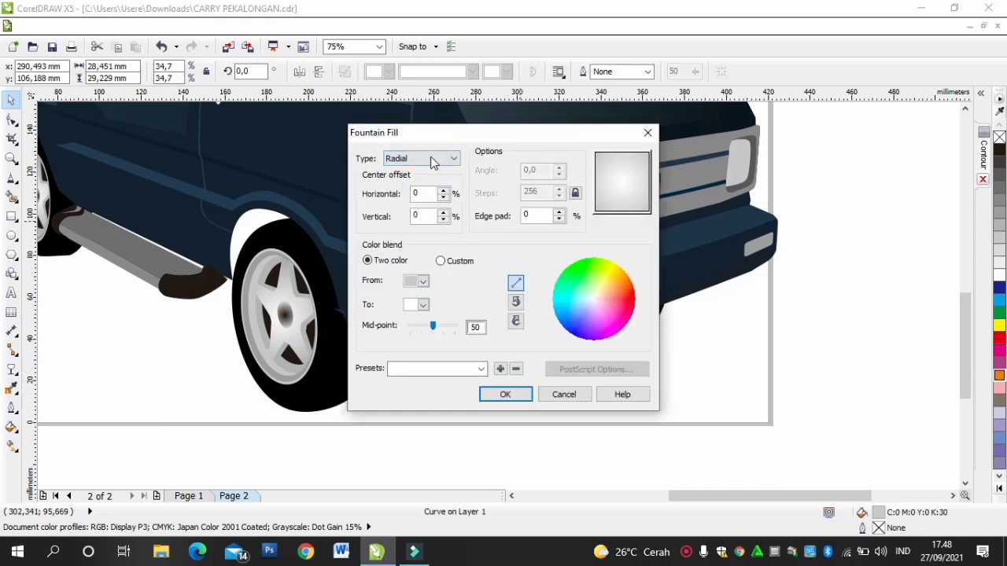
{"action": "left_click", "coordinate": [432, 161]}
{"action": "left_click", "coordinate": [428, 194]}
{"action": "left_click", "coordinate": [442, 160]}
{"action": "left_click", "coordinate": [429, 205]}
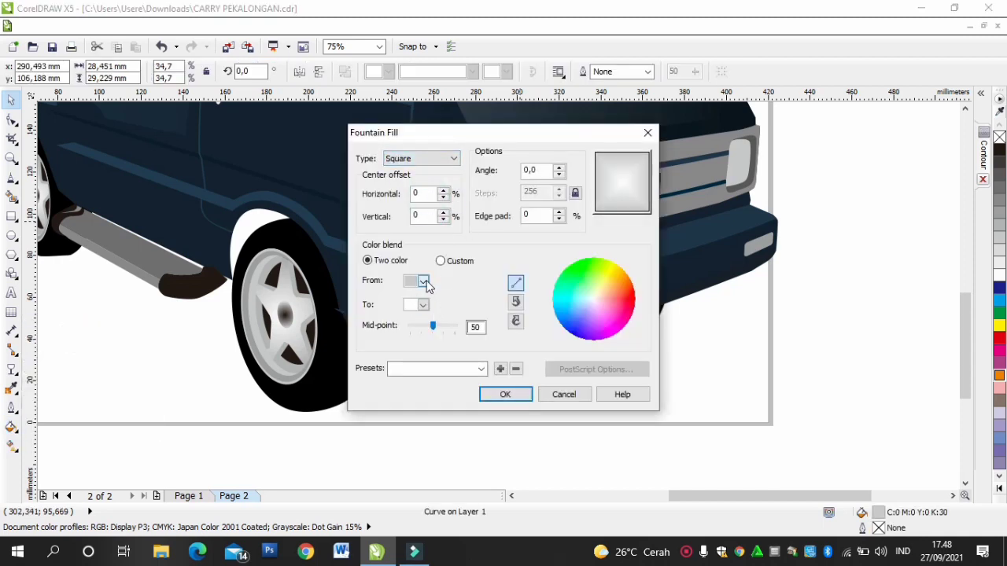
Step: Try a blue-to-light-gray blend with mid-point 1 for that headlight lens's square fill, and undo the fill
{"action": "left_click", "coordinate": [424, 283]}
{"action": "left_click", "coordinate": [410, 306]}
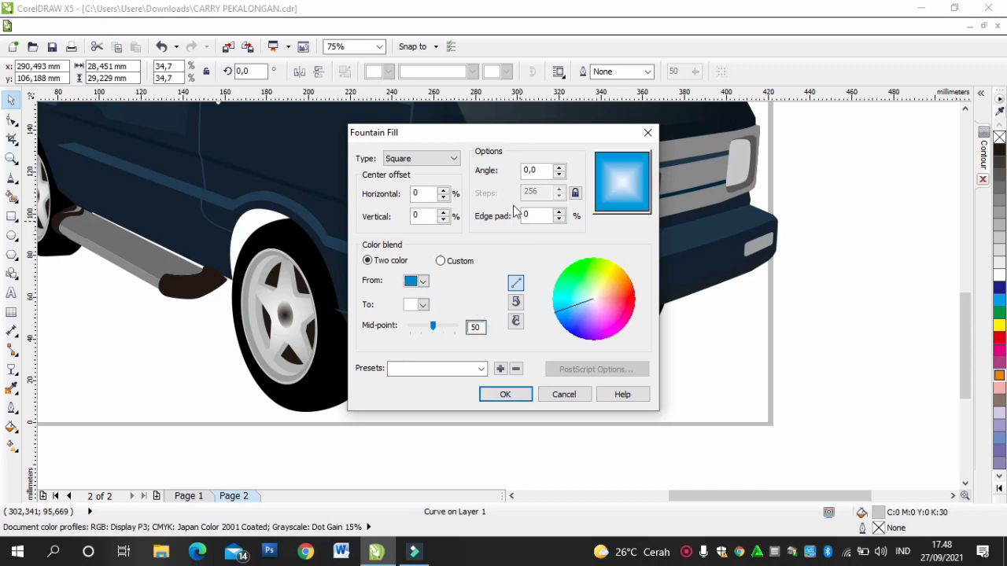
{"action": "left_click", "coordinate": [423, 306]}
{"action": "left_click", "coordinate": [454, 346]}
{"action": "left_click_drag", "start_coordinate": [432, 326], "coordinate": [410, 327]}
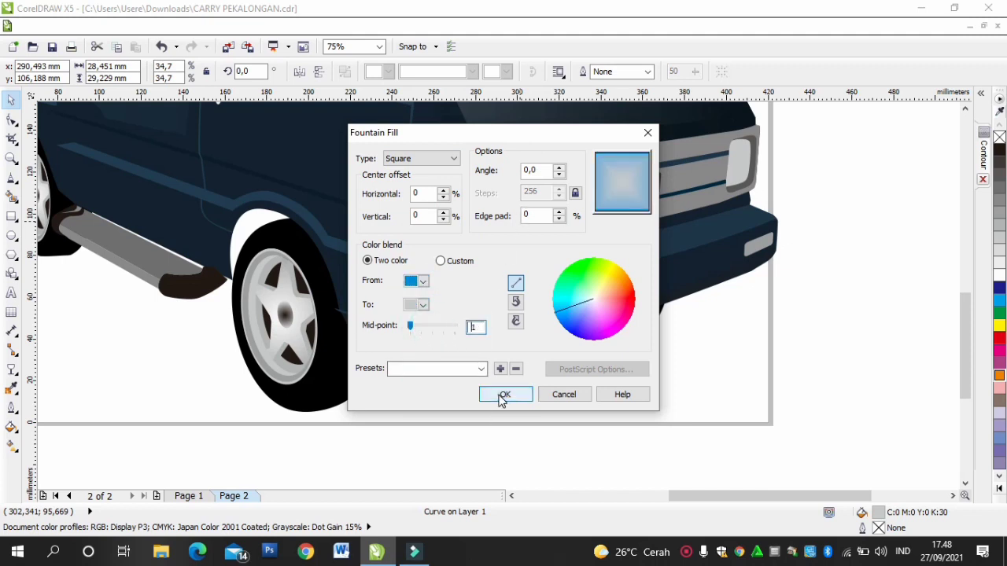
{"action": "left_click", "coordinate": [501, 396]}
{"action": "left_click", "coordinate": [902, 153]}
{"action": "left_click", "coordinate": [741, 162]}
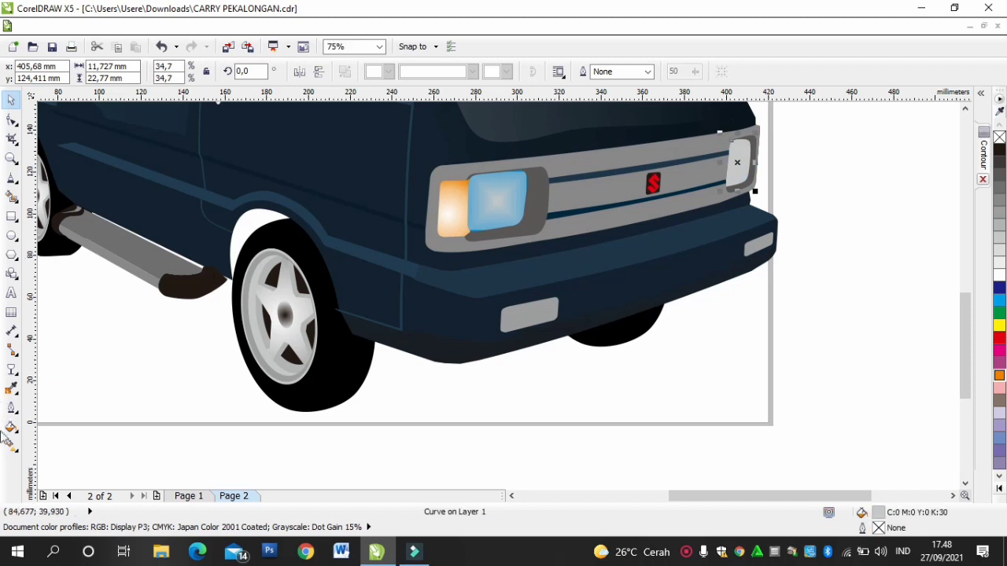
{"action": "key", "text": "ctrl+z"}
Step: Draw a jagged freehand reflection about 19 mm by 23 mm in the upper part of the larger headlight lens and fill it black
{"action": "scroll", "coordinate": [488, 189], "scroll_direction": "up", "scroll_amount": 2}
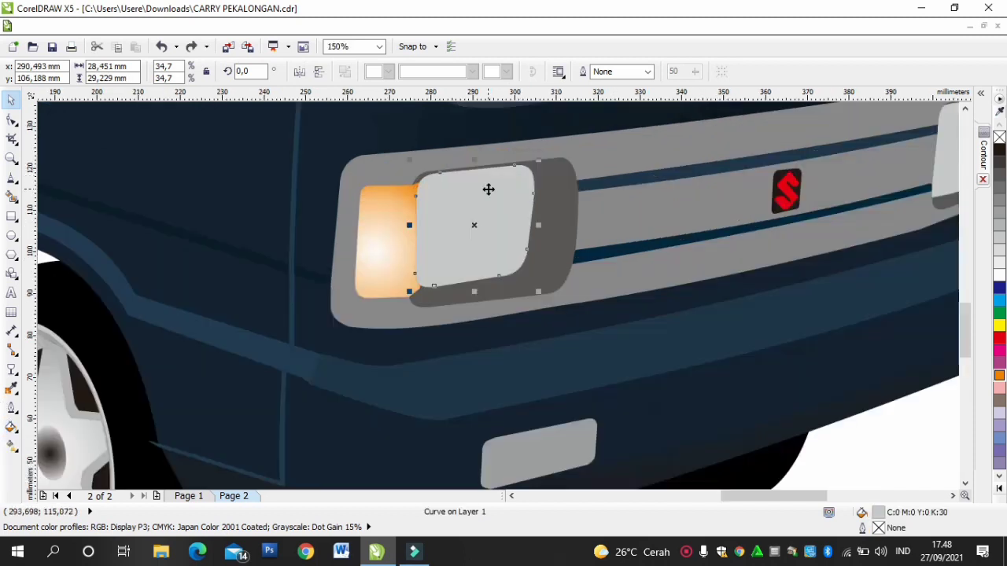
{"action": "left_click", "coordinate": [11, 178]}
{"action": "mouse_move", "coordinate": [515, 173]}
{"action": "left_mouse_down"}
{"action": "mouse_move", "coordinate": [519, 216]}
{"action": "mouse_move", "coordinate": [472, 183]}
{"action": "mouse_move", "coordinate": [448, 197]}
{"action": "mouse_move", "coordinate": [470, 185]}
{"action": "left_mouse_up"}
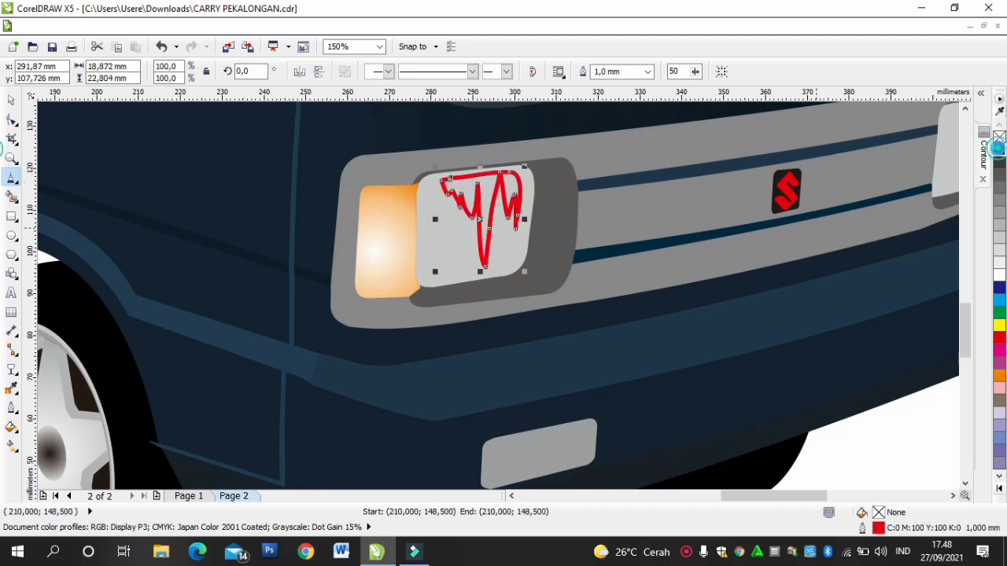
{"action": "left_click", "coordinate": [999, 149]}
Step: Draw jagged reflections in the upper and lower parts of the far headlight lens and one about 8 mm by 10 mm low in the near lens
{"action": "scroll", "coordinate": [752, 241], "scroll_direction": "down", "scroll_amount": 2}
{"action": "scroll", "coordinate": [719, 262], "scroll_direction": "up", "scroll_amount": 2}
{"action": "scroll", "coordinate": [751, 206], "scroll_direction": "down", "scroll_amount": 2}
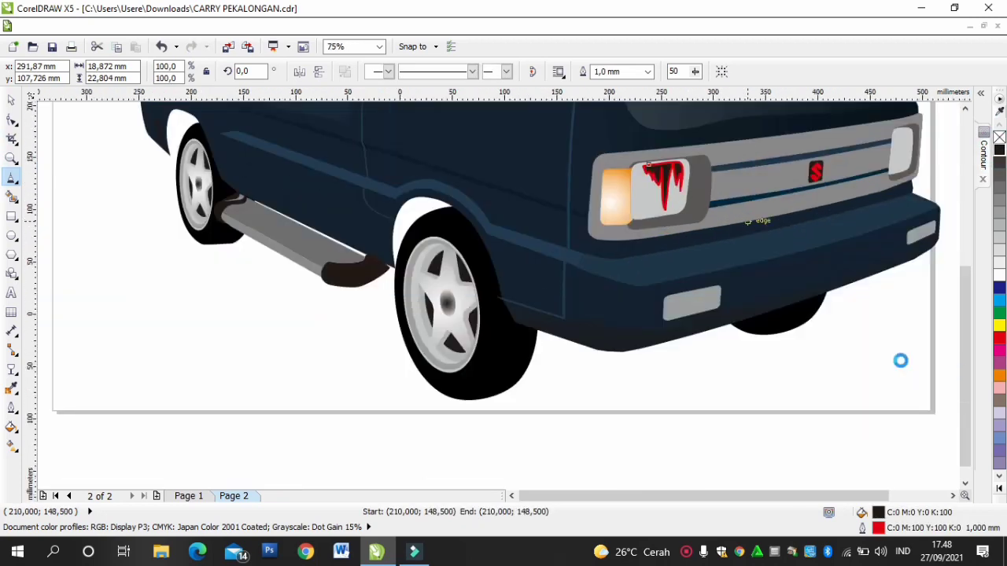
{"action": "left_click", "coordinate": [953, 495]}
{"action": "scroll", "coordinate": [638, 178], "scroll_direction": "up", "scroll_amount": 2}
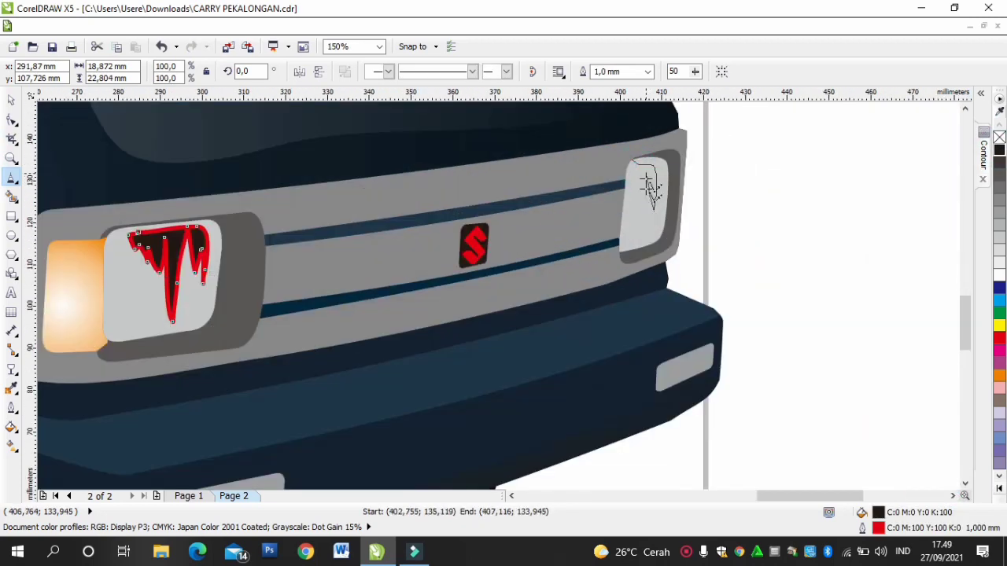
{"action": "left_click_drag", "start_coordinate": [629, 161], "coordinate": [630, 163]}
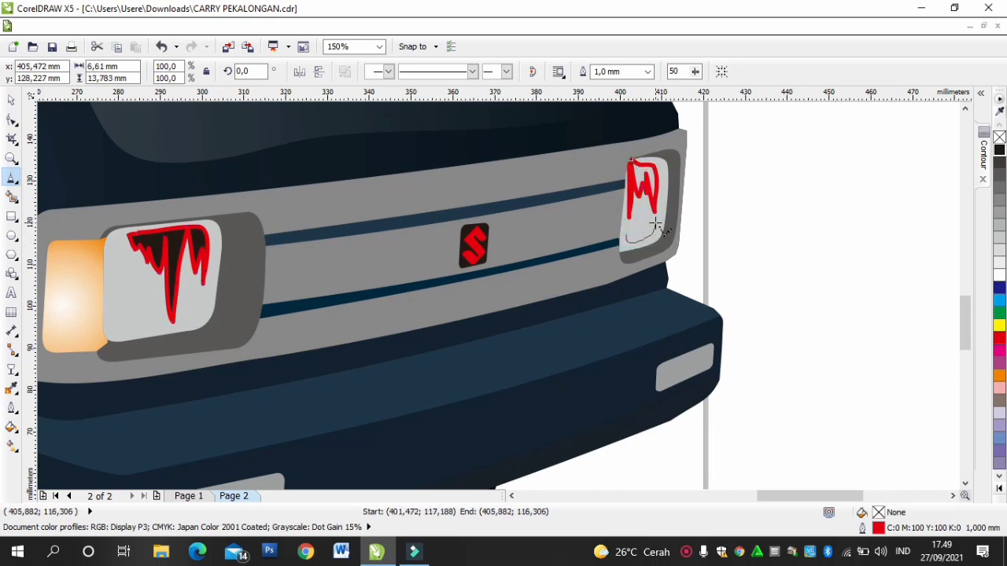
{"action": "left_click_drag", "start_coordinate": [640, 227], "coordinate": [628, 232]}
{"action": "left_click_drag", "start_coordinate": [116, 291], "coordinate": [149, 328]}
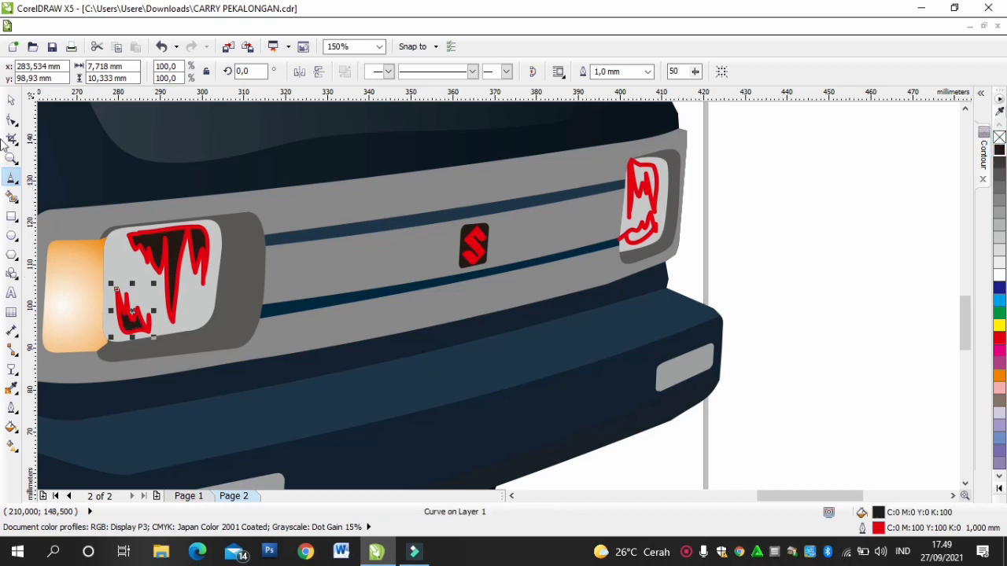
Step: Weld the four headlight reflection shapes into one black-filled curve without an outline
{"action": "key", "text": "space"}
{"action": "left_click", "coordinate": [641, 231]}
{"action": "left_click", "coordinate": [639, 197], "text": "shift"}
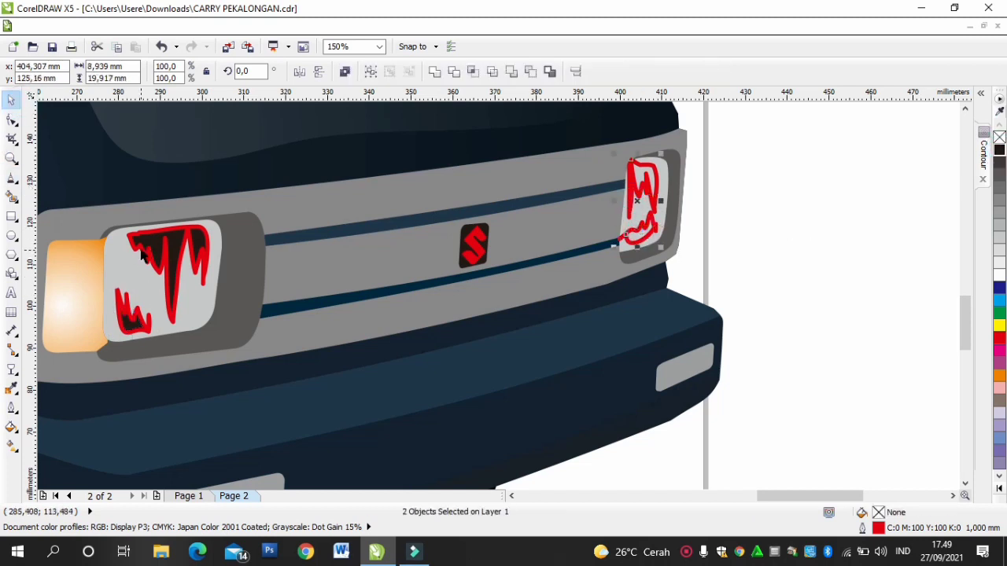
{"action": "left_click", "coordinate": [140, 249], "text": "shift"}
{"action": "left_click", "coordinate": [120, 296], "text": "shift"}
{"action": "left_click", "coordinate": [435, 72]}
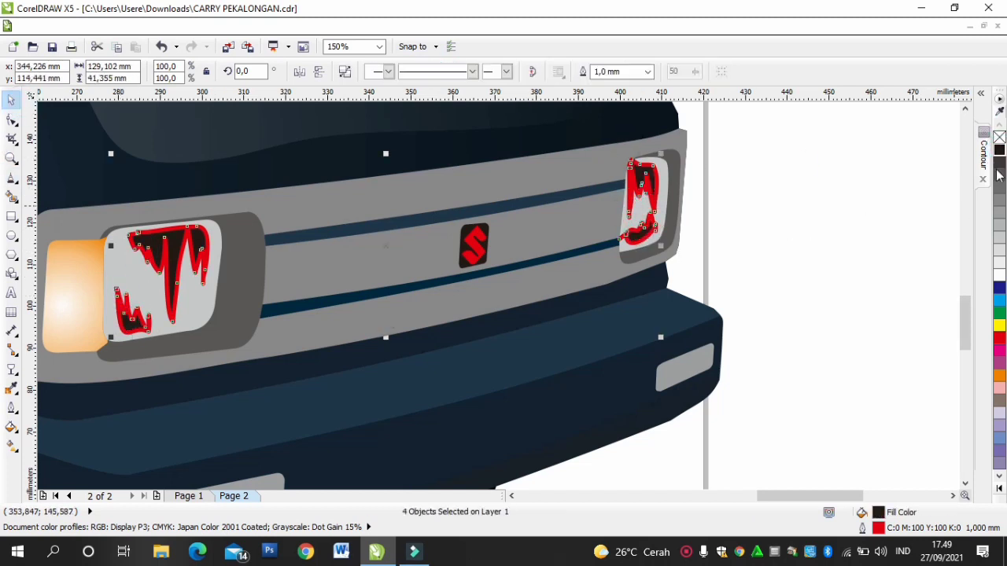
{"action": "left_click", "coordinate": [647, 72]}
{"action": "left_click", "coordinate": [623, 84]}
{"action": "left_click", "coordinate": [782, 160]}
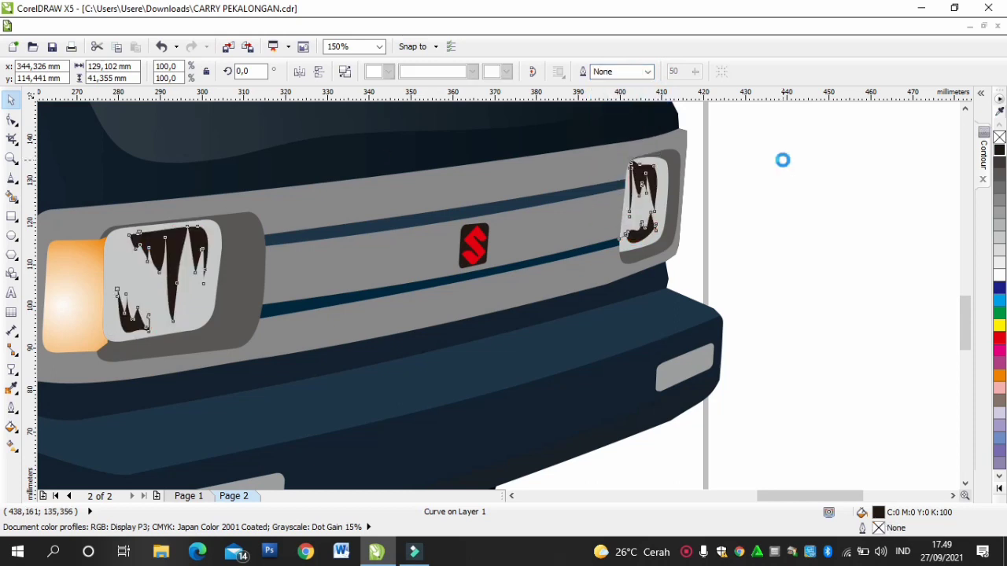
Step: Change the fill of both headlight lenses to white
{"action": "left_click", "coordinate": [663, 166]}
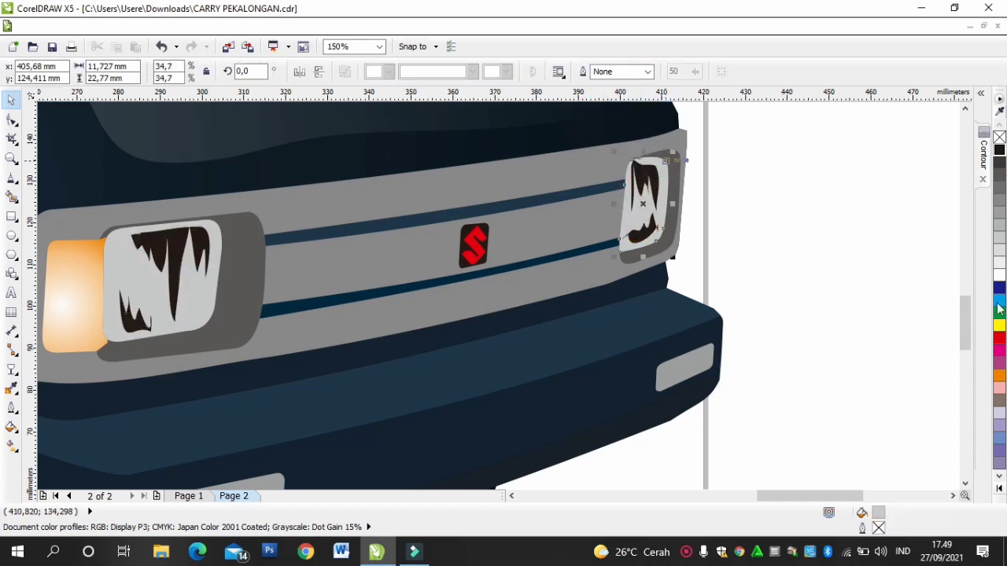
{"action": "left_click", "coordinate": [835, 214]}
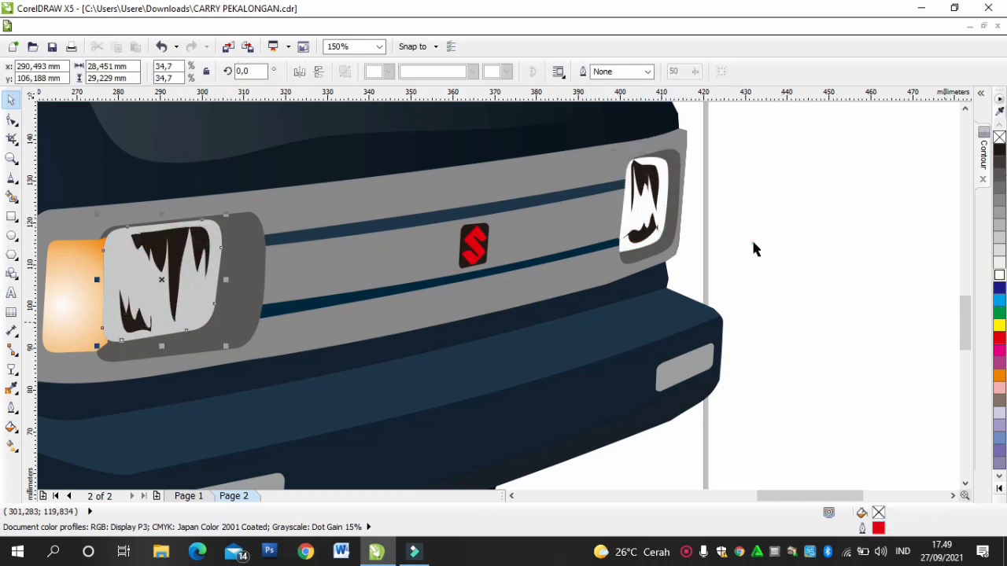
{"action": "scroll", "coordinate": [756, 243], "scroll_direction": "down", "scroll_amount": 5}
Step: Draw two jagged freehand reflections, about 13 mm by 6 mm and 10 mm by 6 mm, in the near bumper lamp's upper and lower parts
{"action": "scroll", "coordinate": [792, 248], "scroll_direction": "up", "scroll_amount": 2}
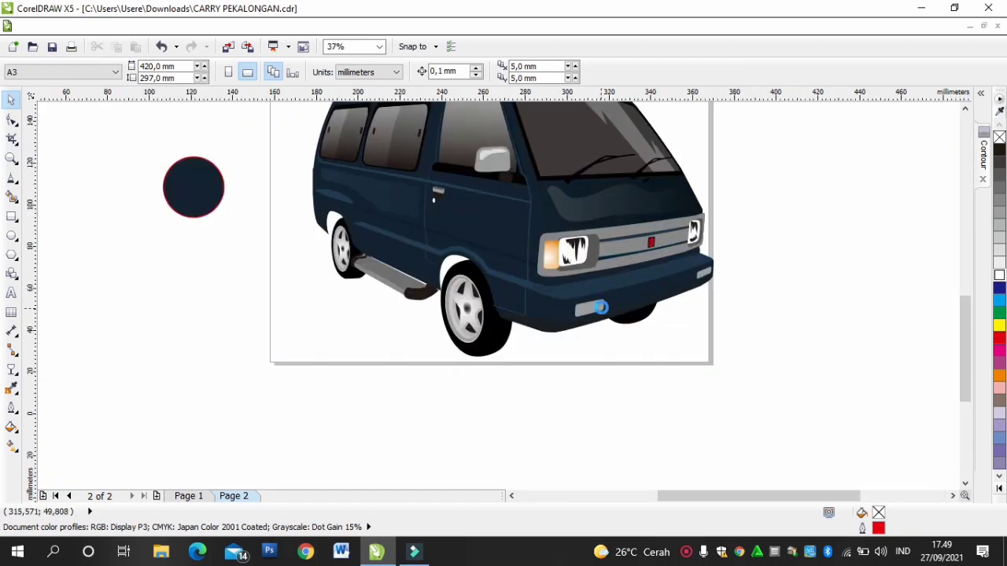
{"action": "scroll", "coordinate": [603, 309], "scroll_direction": "up", "scroll_amount": 3}
{"action": "left_click", "coordinate": [603, 308]}
{"action": "scroll", "coordinate": [647, 373], "scroll_direction": "down", "scroll_amount": 2}
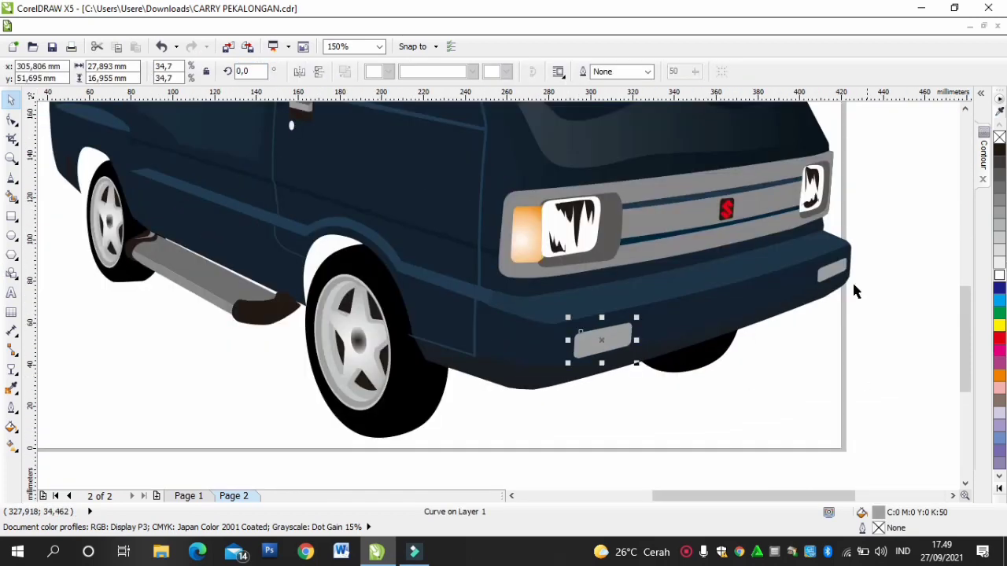
{"action": "scroll", "coordinate": [618, 391], "scroll_direction": "up", "scroll_amount": 2}
{"action": "left_click", "coordinate": [12, 177]}
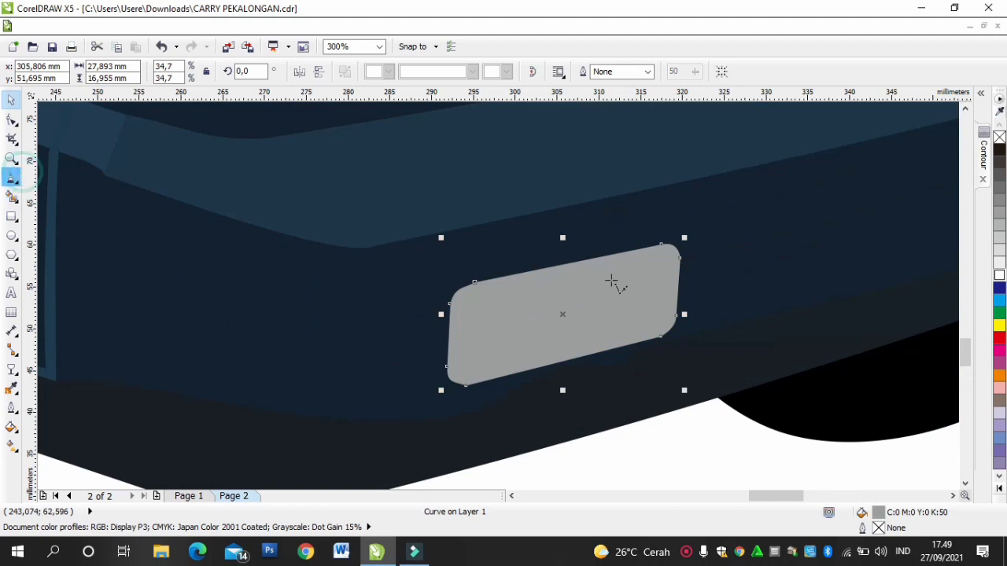
{"action": "left_click_drag", "start_coordinate": [642, 267], "coordinate": [542, 283]}
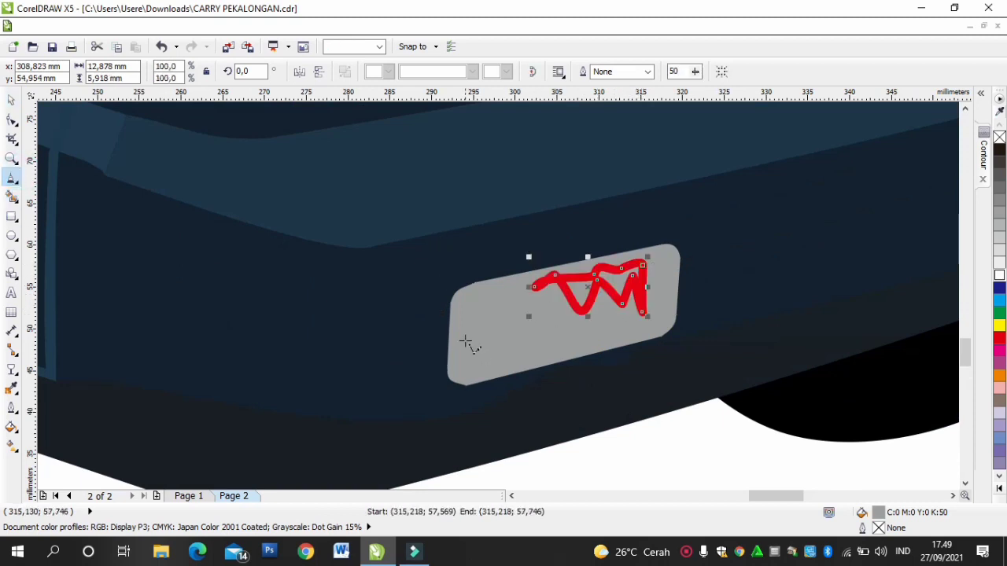
{"action": "mouse_move", "coordinate": [465, 340]}
{"action": "left_mouse_down"}
{"action": "mouse_move", "coordinate": [517, 332]}
{"action": "mouse_move", "coordinate": [476, 346]}
{"action": "left_mouse_up"}
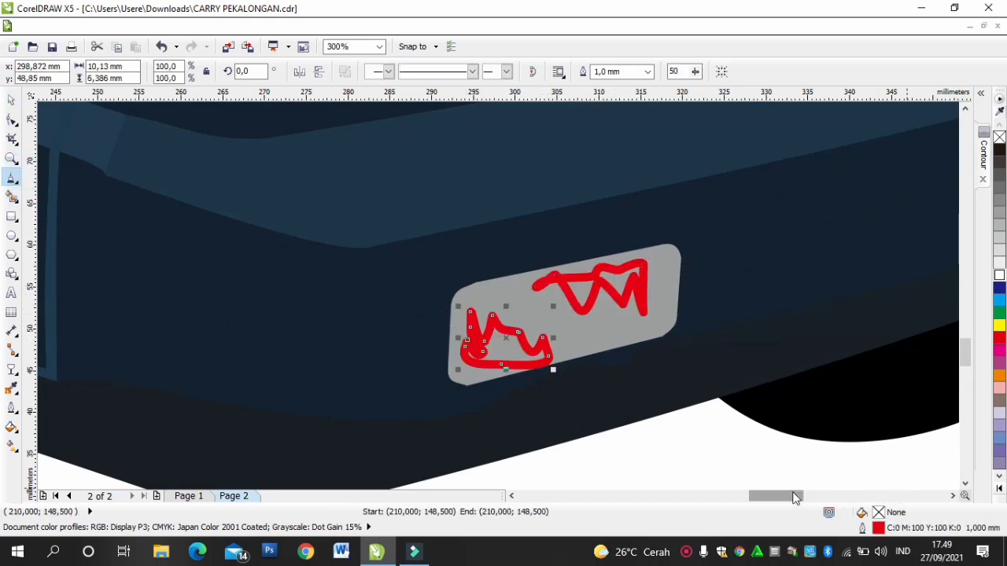
Step: Weld the two bumper-lamp reflection shapes into one black-filled curve without an outline
{"action": "mouse_move", "coordinate": [779, 496]}
{"action": "left_mouse_down"}
{"action": "mouse_move", "coordinate": [805, 496]}
{"action": "mouse_move", "coordinate": [788, 495]}
{"action": "left_mouse_up"}
{"action": "left_click", "coordinate": [409, 290], "text": "shift"}
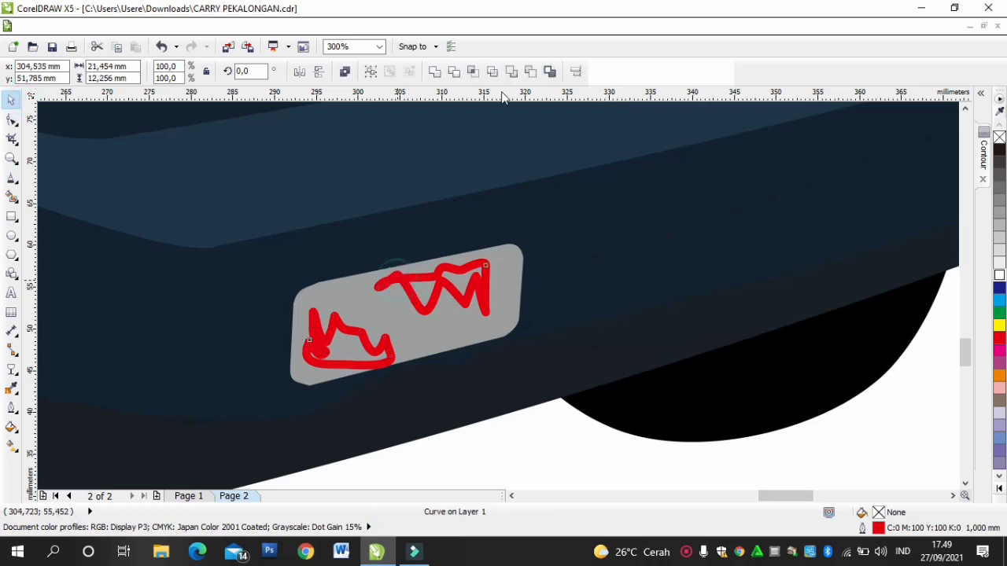
{"action": "left_click", "coordinate": [434, 72]}
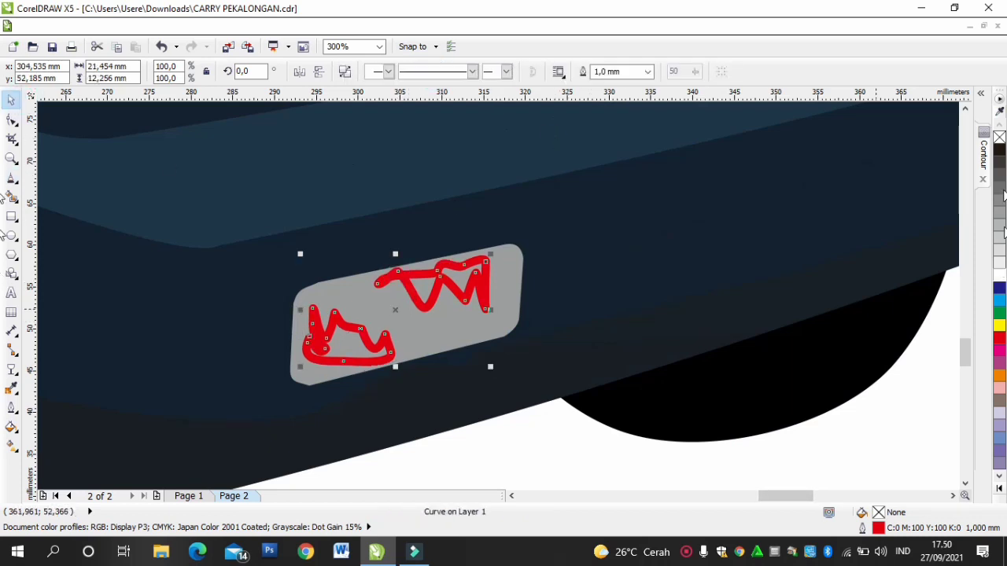
{"action": "left_click", "coordinate": [647, 72]}
{"action": "left_click", "coordinate": [604, 81]}
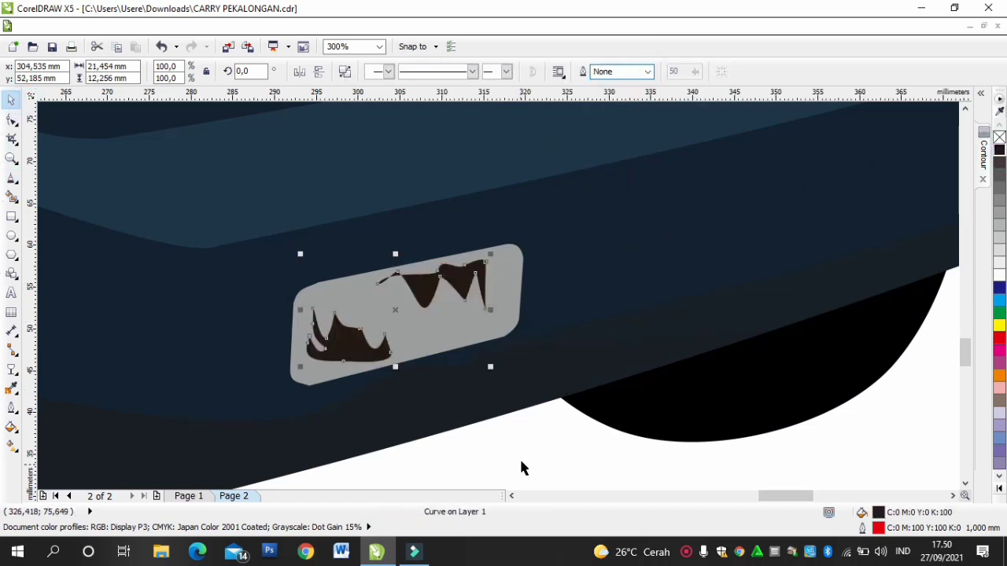
{"action": "key", "text": "Escape"}
{"action": "scroll", "coordinate": [530, 441], "scroll_direction": "down", "scroll_amount": 4}
{"action": "scroll", "coordinate": [556, 454], "scroll_direction": "down", "scroll_amount": 1}
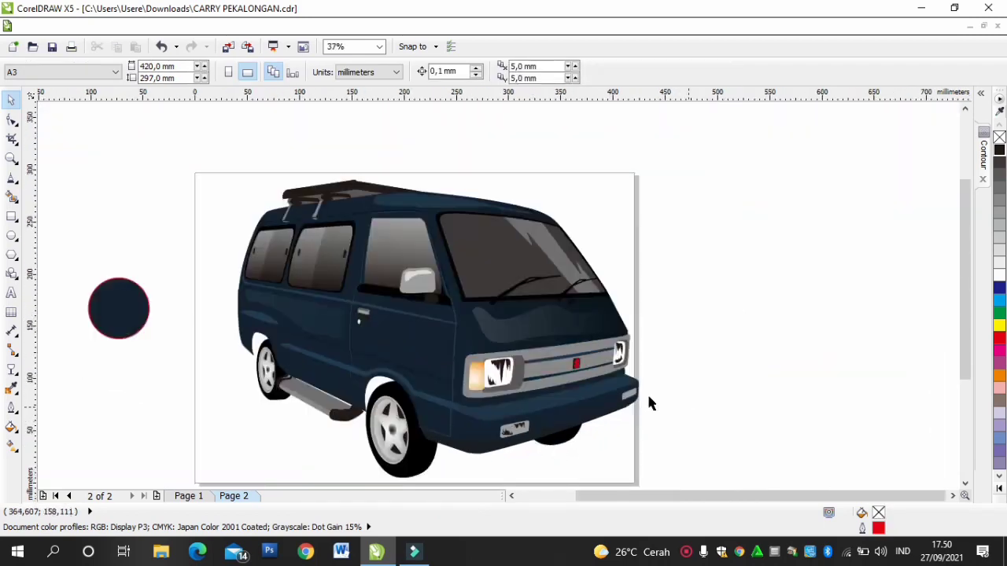
Step: Draw two jagged freehand reflections in the far bumper lamp, about 12 mm by 9 mm overall, and merge them into one curve
{"action": "scroll", "coordinate": [650, 402], "scroll_direction": "up", "scroll_amount": 2}
{"action": "left_click", "coordinate": [592, 415]}
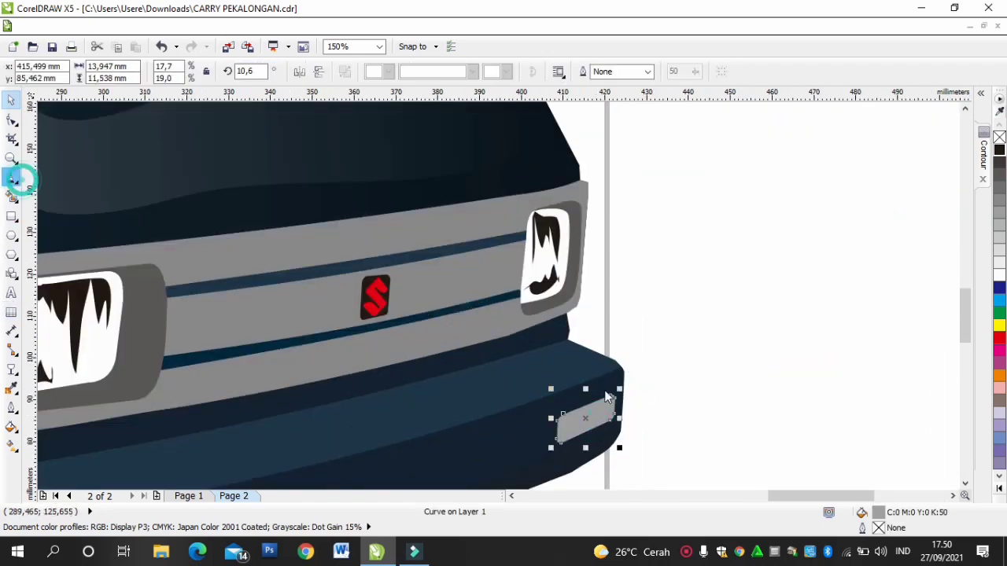
{"action": "left_click_drag", "start_coordinate": [606, 400], "coordinate": [559, 423]}
{"action": "left_click", "coordinate": [598, 409], "text": "shift"}
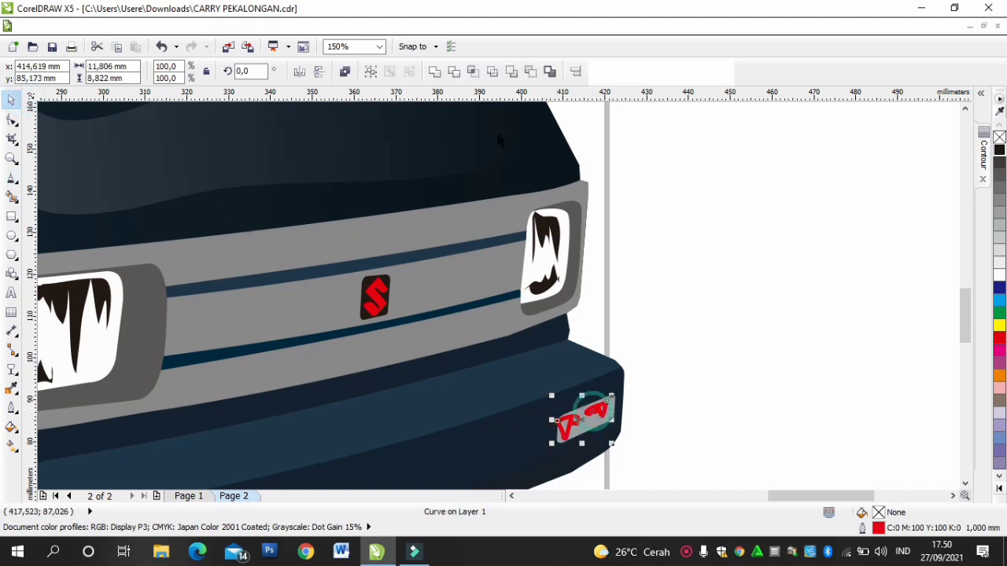
Step: Fill the far bumper lamp's reflection black and remove its outline
{"action": "left_click", "coordinate": [999, 151]}
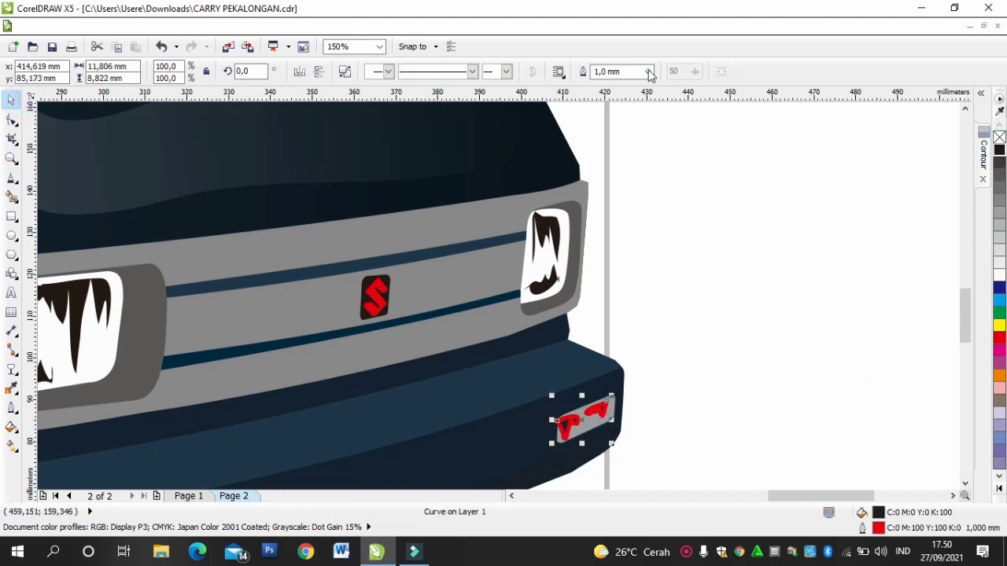
{"action": "left_click", "coordinate": [647, 71]}
{"action": "left_click", "coordinate": [607, 83]}
{"action": "left_click", "coordinate": [739, 289]}
{"action": "scroll", "coordinate": [739, 289], "scroll_direction": "down", "scroll_amount": 5}
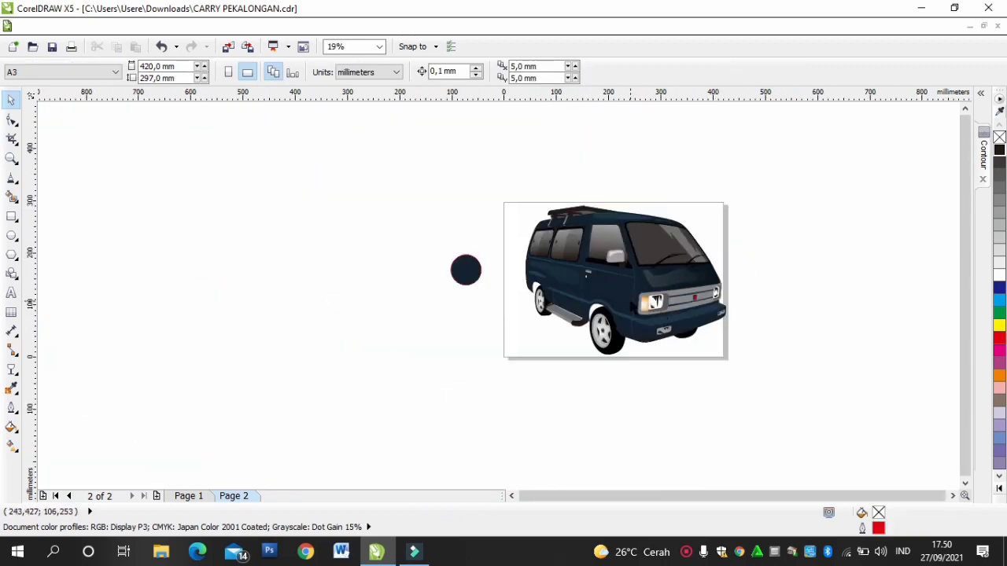
Step: Draw jagged freehand reflections on the two rear side windows, about 26 mm by 35 mm and 43 mm by 38 mm
{"action": "scroll", "coordinate": [361, 194], "scroll_direction": "up", "scroll_amount": 6}
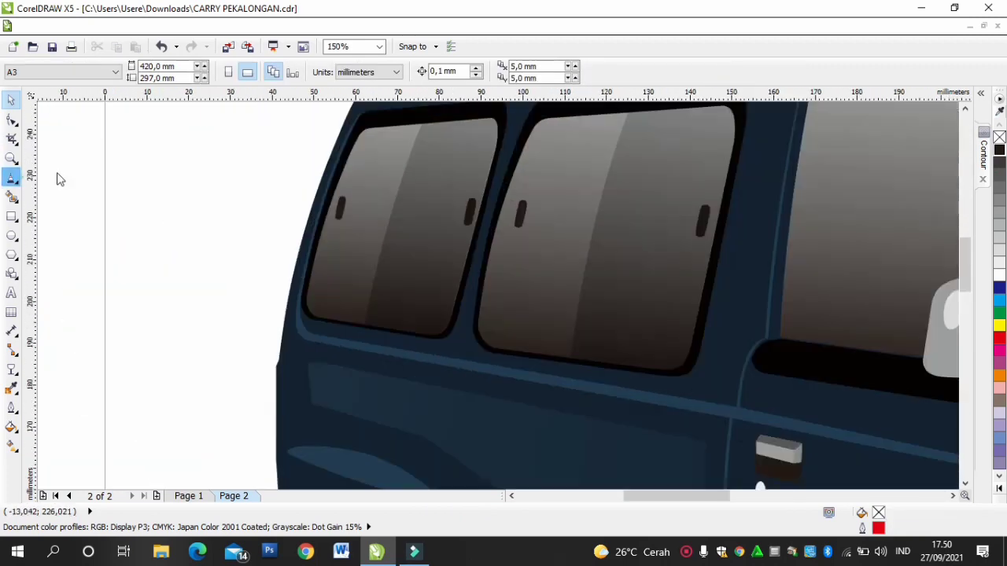
{"action": "mouse_move", "coordinate": [363, 147]}
{"action": "left_mouse_down"}
{"action": "mouse_move", "coordinate": [433, 136]}
{"action": "mouse_move", "coordinate": [449, 187]}
{"action": "left_mouse_up"}
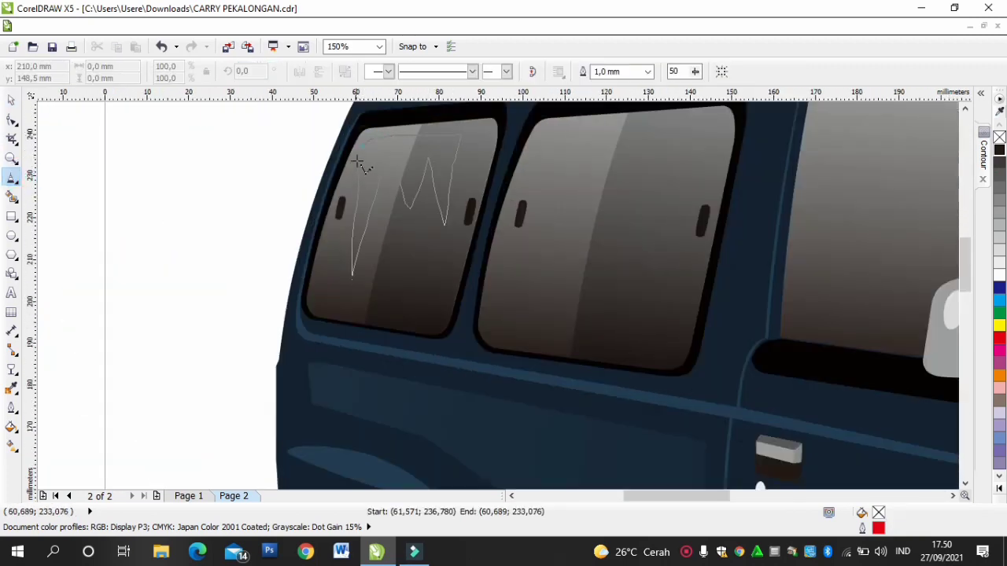
{"action": "left_click_drag", "start_coordinate": [357, 161], "coordinate": [362, 147]}
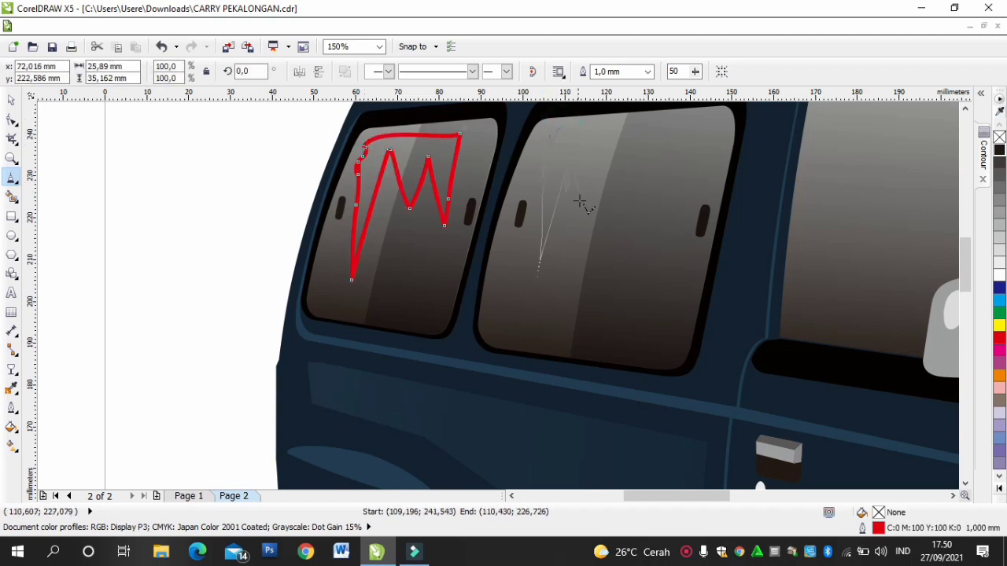
{"action": "left_click_drag", "start_coordinate": [564, 127], "coordinate": [541, 136]}
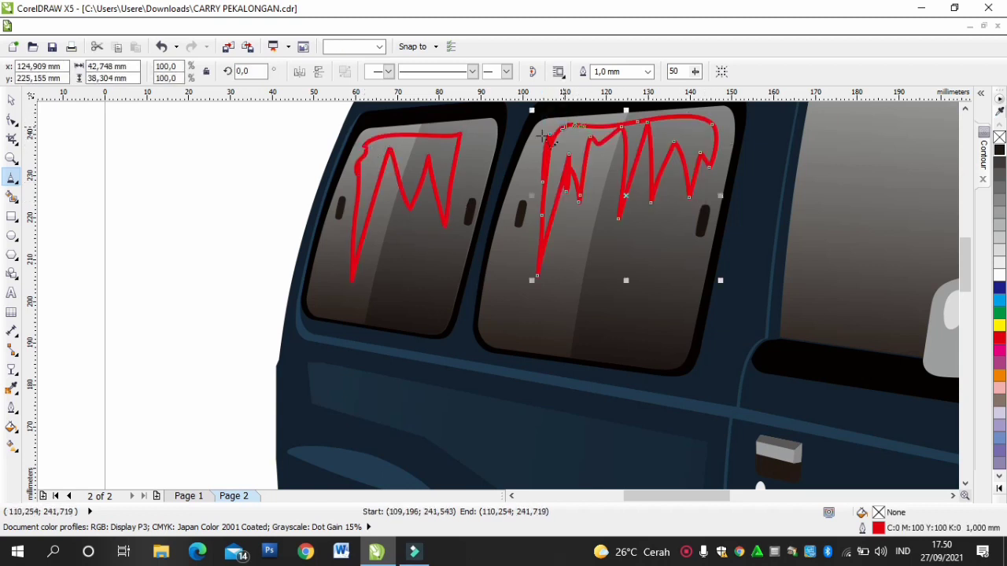
Step: Combine the two rear side-window reflections into one white-filled curve without an outline
{"action": "left_click", "coordinate": [1000, 276]}
{"action": "key", "text": "space"}
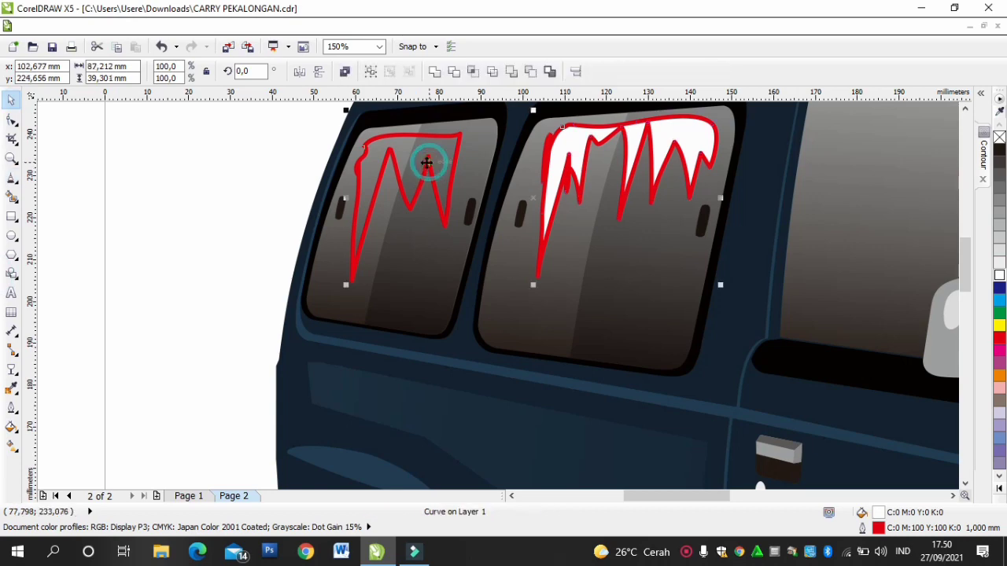
{"action": "left_click", "coordinate": [417, 161], "text": "shift"}
{"action": "key", "text": "ctrl+l"}
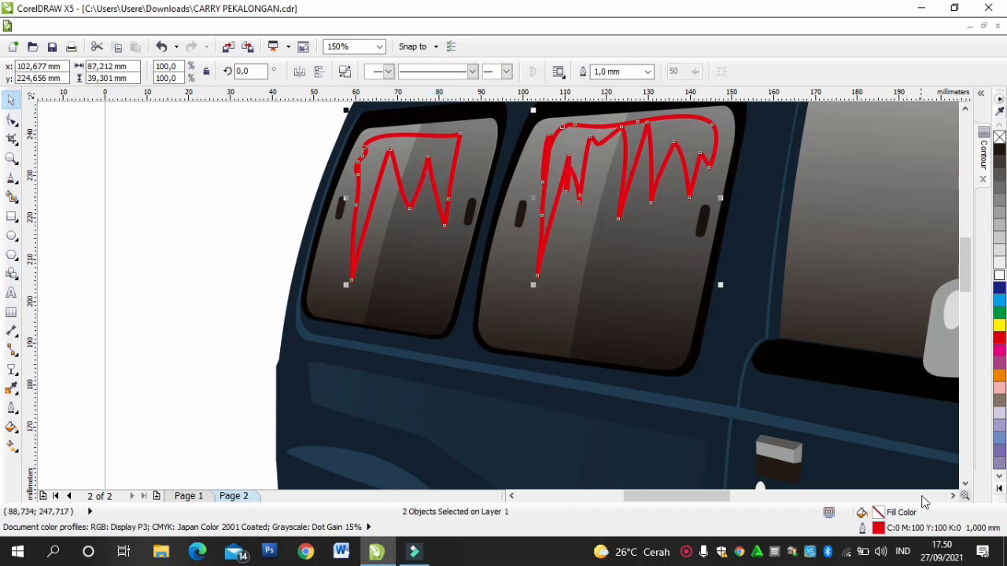
{"action": "left_click", "coordinate": [1000, 275]}
{"action": "left_click", "coordinate": [643, 69]}
{"action": "left_click", "coordinate": [635, 86]}
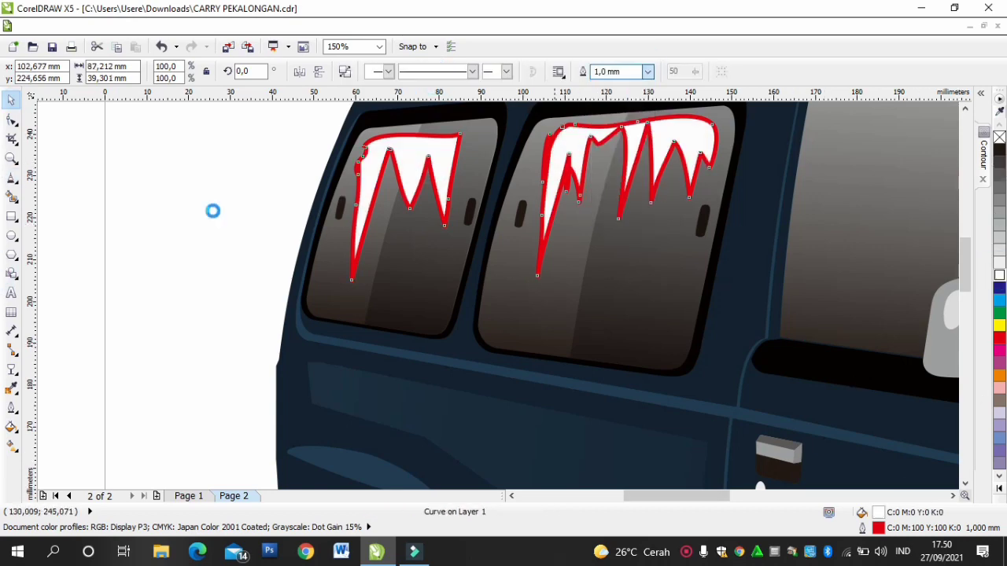
{"action": "scroll", "coordinate": [216, 197], "scroll_direction": "down", "scroll_amount": 5}
{"action": "left_click", "coordinate": [133, 143]}
Step: Apply a linear transparency to the rear side-window reflections, running from below the van's body up past the roof
{"action": "left_click", "coordinate": [263, 200]}
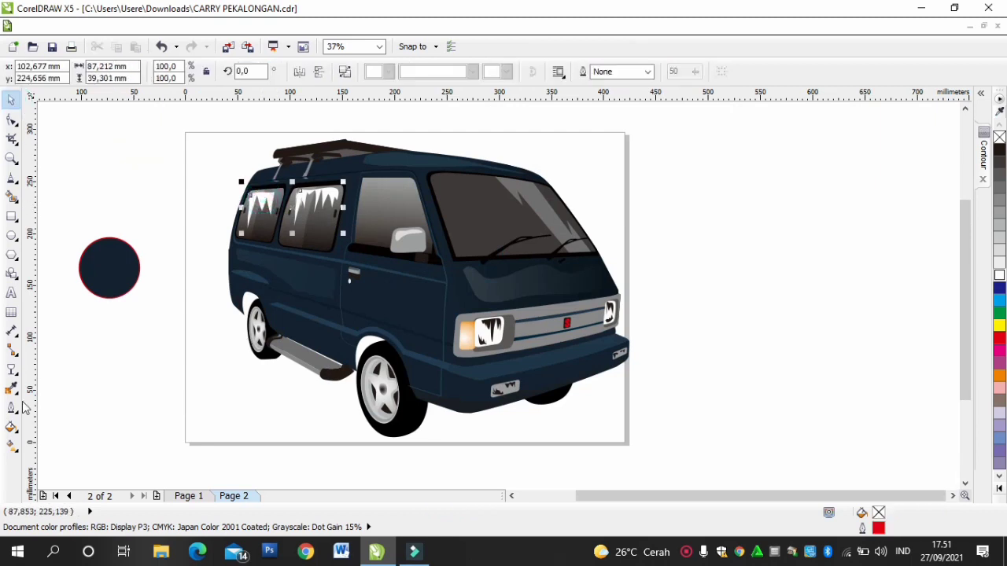
{"action": "left_click", "coordinate": [15, 370]}
{"action": "left_click_drag", "start_coordinate": [288, 311], "coordinate": [323, 118]}
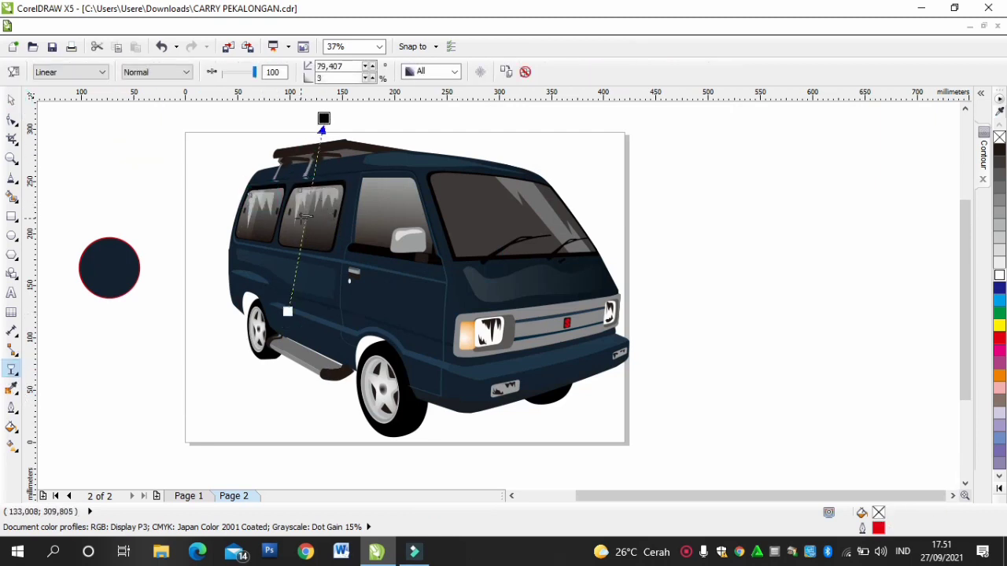
{"action": "left_click_drag", "start_coordinate": [287, 312], "coordinate": [238, 416]}
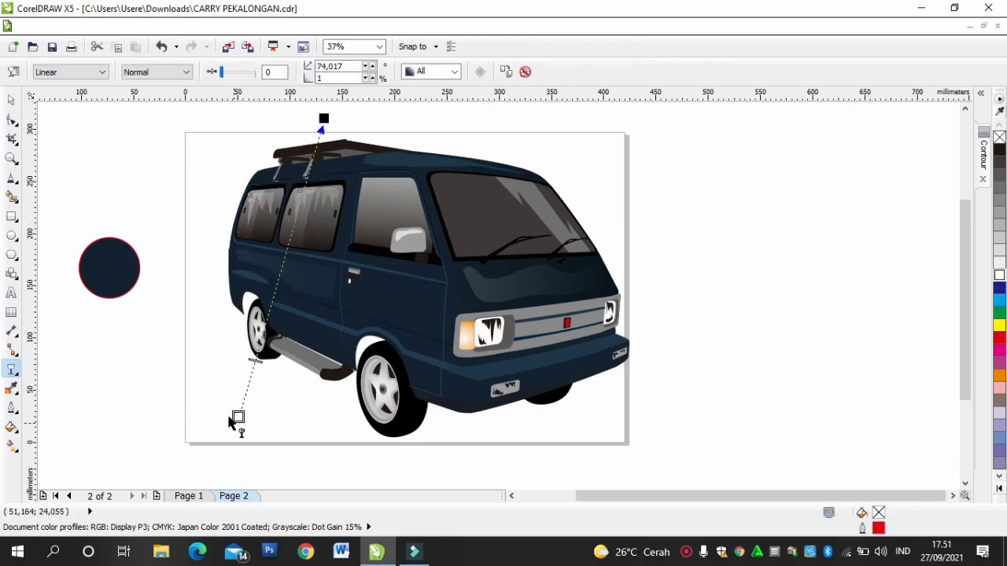
{"action": "left_click", "coordinate": [13, 107]}
{"action": "left_click", "coordinate": [139, 142]}
Step: Draw a jagged freehand reflection about 38 mm by 56 mm on the front door window and fill it white
{"action": "scroll", "coordinate": [399, 199], "scroll_direction": "up", "scroll_amount": 1}
{"action": "left_click", "coordinate": [17, 178]}
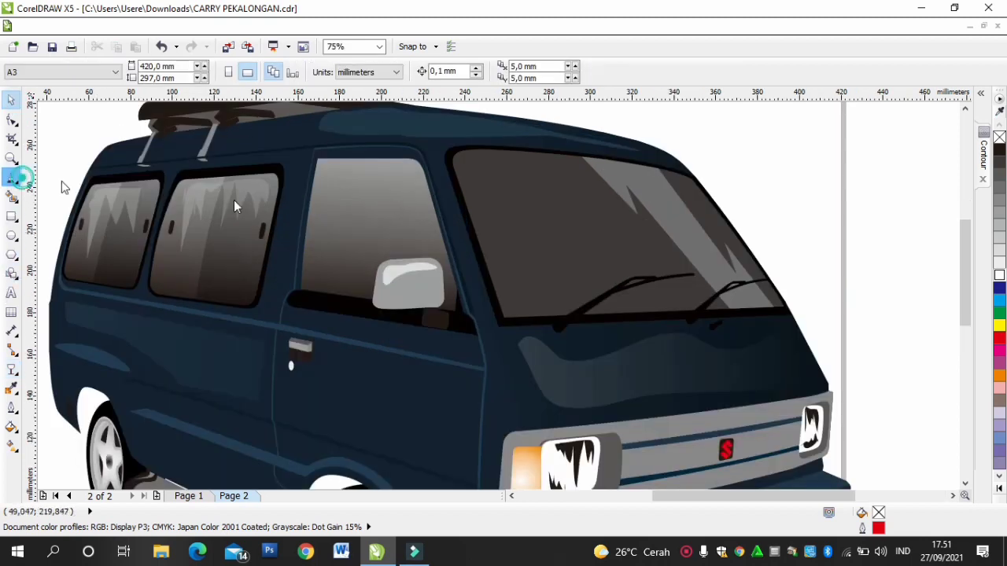
{"action": "mouse_move", "coordinate": [327, 213]}
{"action": "left_mouse_down"}
{"action": "mouse_move", "coordinate": [333, 175]}
{"action": "mouse_move", "coordinate": [407, 228]}
{"action": "left_mouse_up"}
{"action": "left_click_drag", "start_coordinate": [334, 191], "coordinate": [328, 213]}
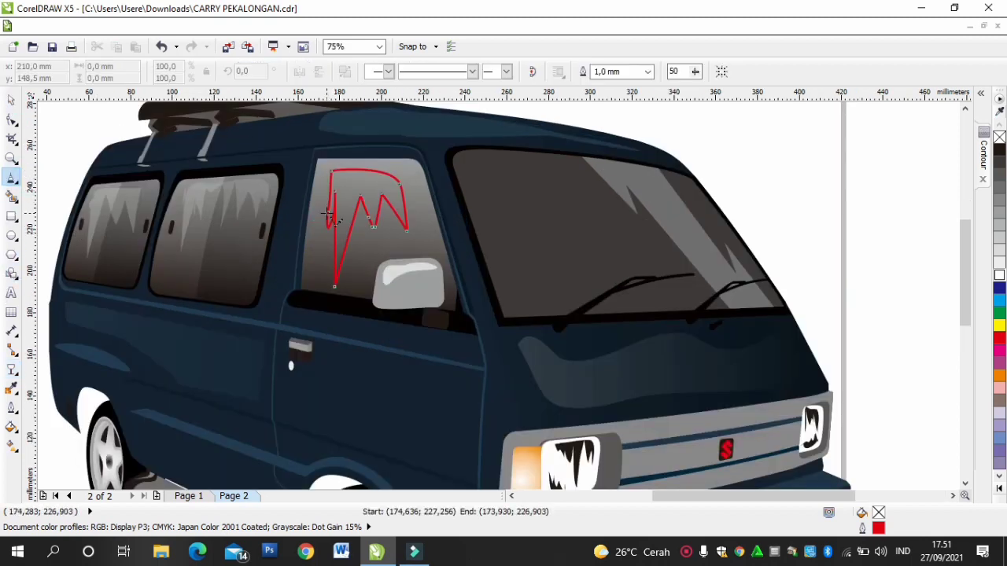
{"action": "left_click", "coordinate": [994, 271]}
Step: Apply an upward-fading linear transparency to the front door window's reflection and remove its outline
{"action": "mouse_move", "coordinate": [357, 131]}
{"action": "left_mouse_down"}
{"action": "mouse_move", "coordinate": [334, 348]}
{"action": "mouse_move", "coordinate": [381, 134]}
{"action": "mouse_move", "coordinate": [299, 452]}
{"action": "left_mouse_up"}
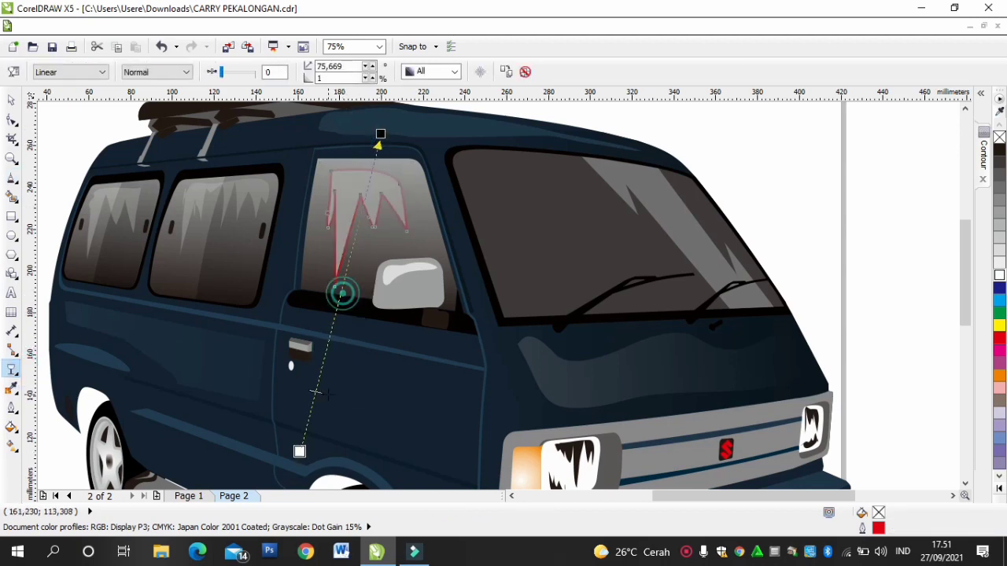
{"action": "left_click_drag", "start_coordinate": [328, 395], "coordinate": [326, 394]}
{"action": "left_click_drag", "start_coordinate": [381, 134], "coordinate": [375, 178]}
{"action": "left_click", "coordinate": [11, 99]}
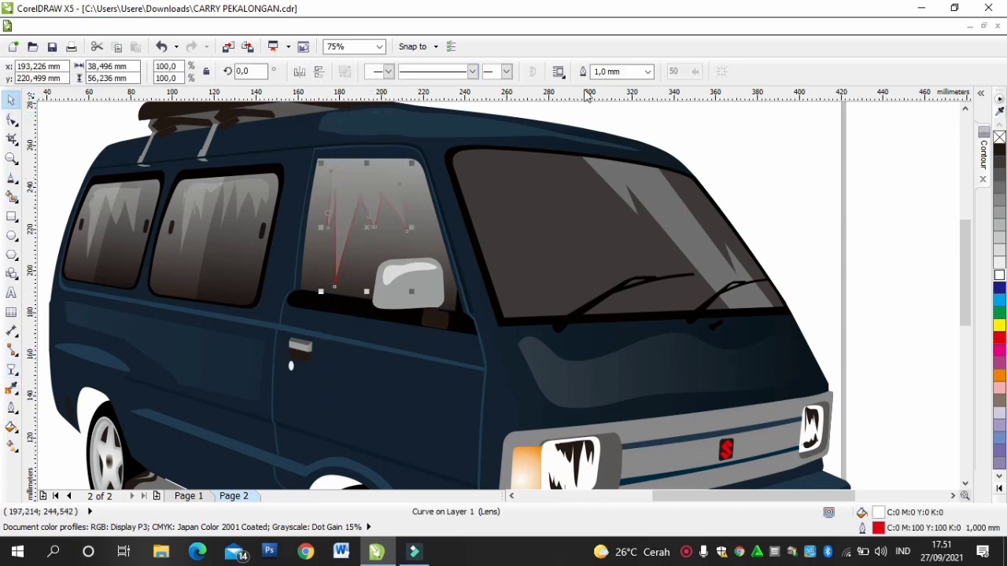
{"action": "left_click", "coordinate": [625, 86]}
{"action": "left_click", "coordinate": [734, 158]}
{"action": "scroll", "coordinate": [741, 166], "scroll_direction": "down", "scroll_amount": 2}
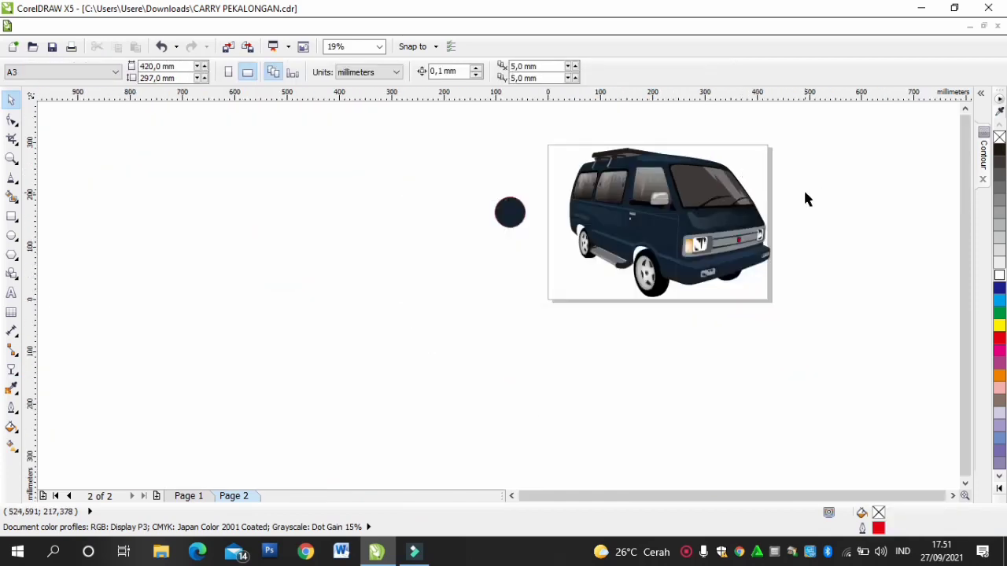
Step: Draw two elongated freehand reflections, each about 41 mm by 24 mm, and a small one about 5 mm by 4 mm on the running board
{"action": "scroll", "coordinate": [806, 190], "scroll_direction": "up", "scroll_amount": 1}
{"action": "scroll", "coordinate": [425, 332], "scroll_direction": "up", "scroll_amount": 2}
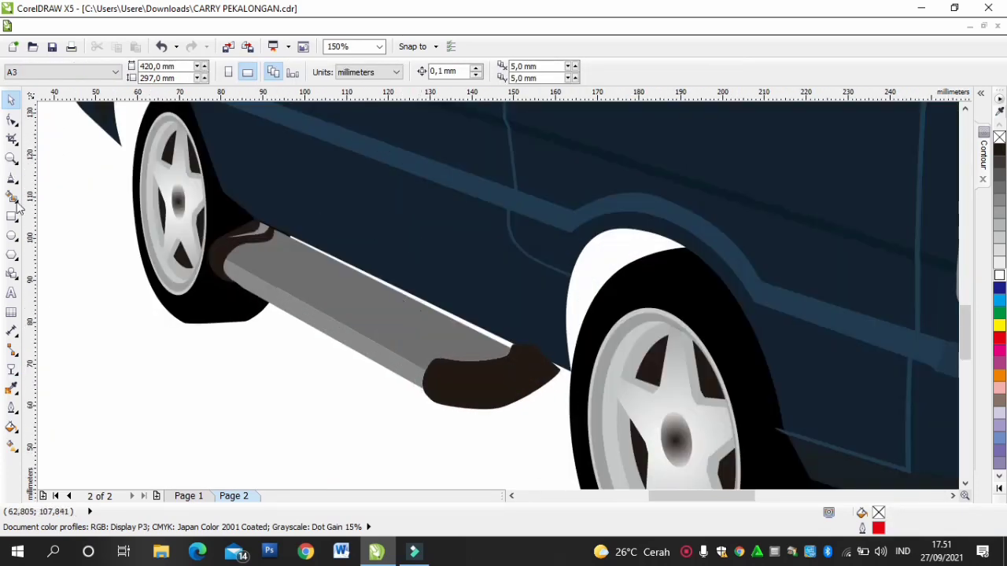
{"action": "left_click", "coordinate": [11, 179]}
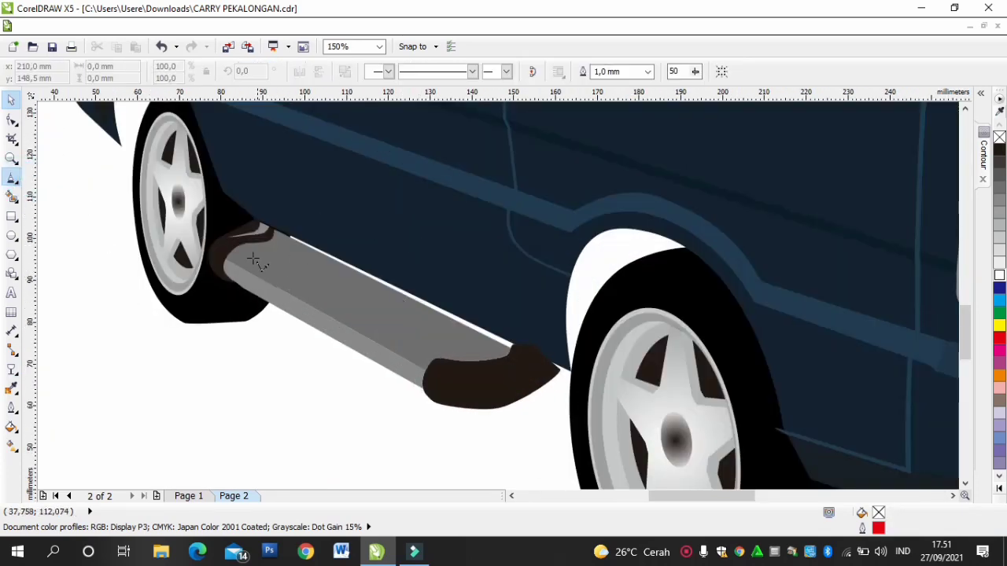
{"action": "mouse_move", "coordinate": [264, 258]}
{"action": "left_mouse_down"}
{"action": "mouse_move", "coordinate": [255, 253]}
{"action": "mouse_move", "coordinate": [471, 346]}
{"action": "mouse_move", "coordinate": [427, 339]}
{"action": "left_mouse_up"}
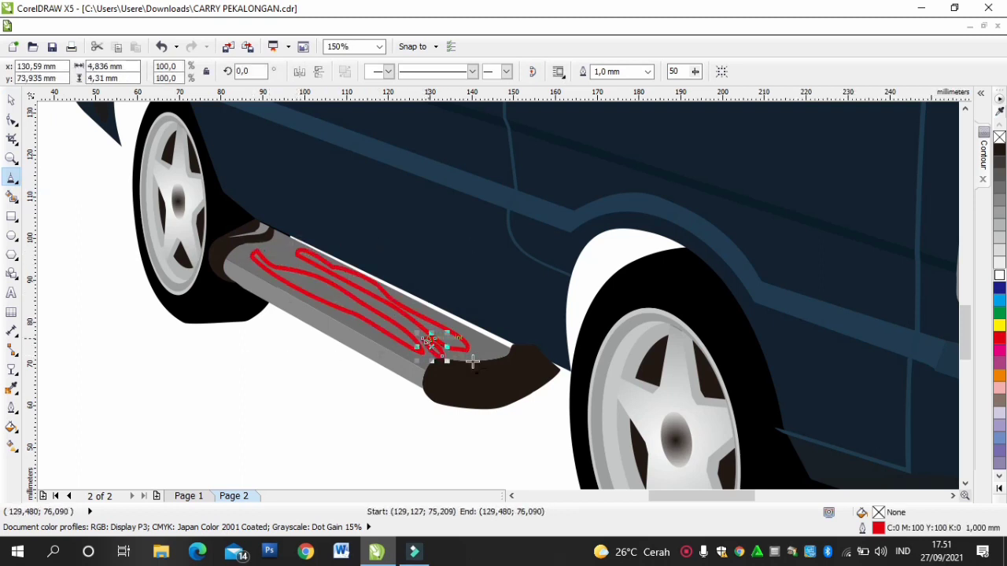
Step: Fill the running board's outer reflection light gray and delete the small extra shape beside it
{"action": "left_click", "coordinate": [11, 100]}
{"action": "left_click", "coordinate": [997, 228]}
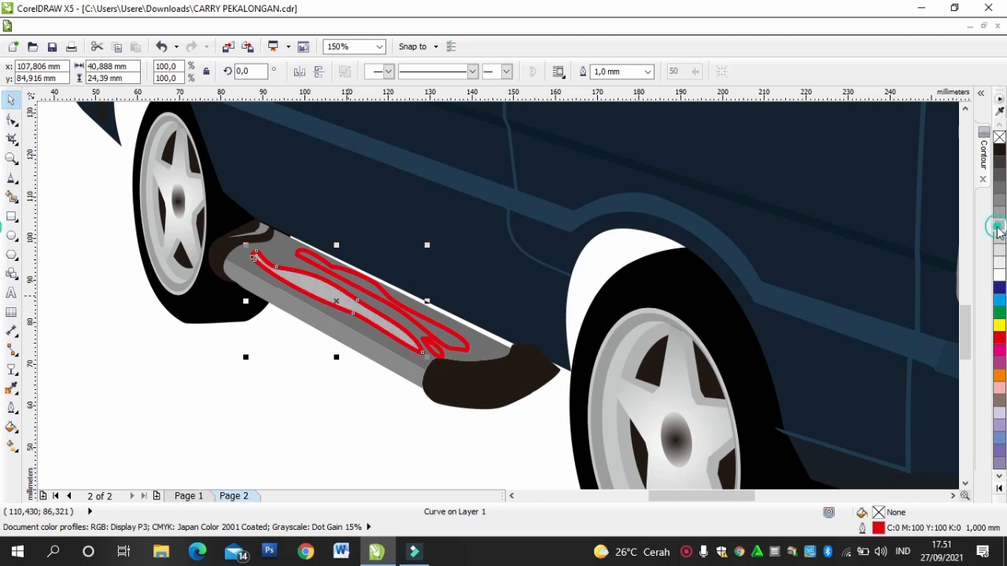
{"action": "left_click", "coordinate": [442, 360]}
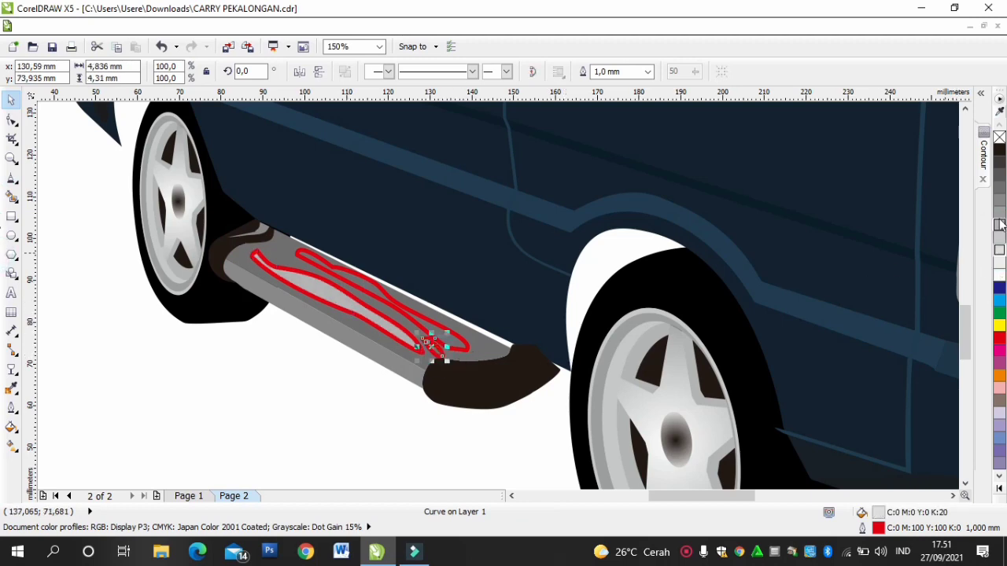
{"action": "left_click", "coordinate": [1000, 225]}
{"action": "key", "text": "Delete"}
Step: Fill the running board's inner reflection, nearest the body, with dark gray
{"action": "left_click", "coordinate": [445, 347]}
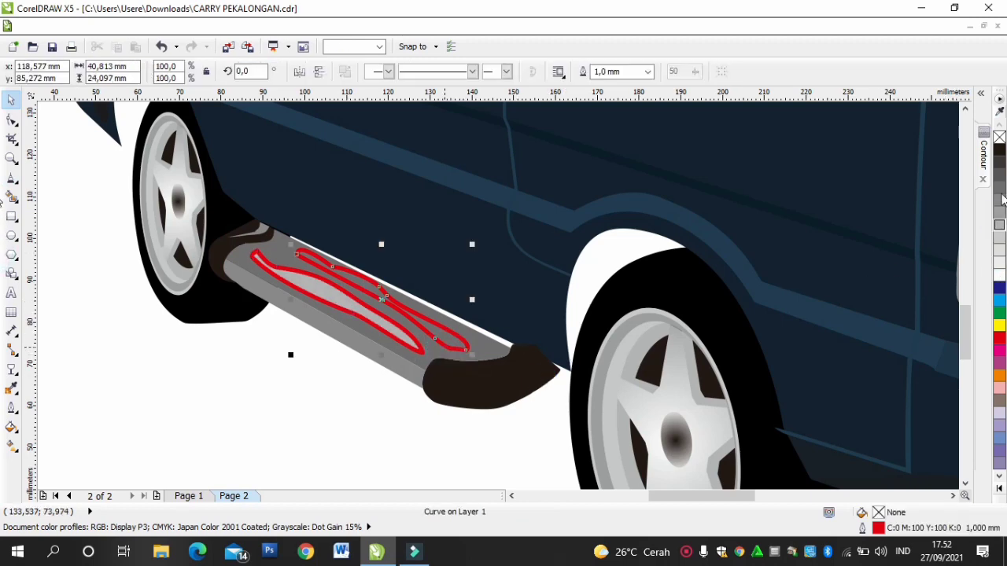
{"action": "left_click", "coordinate": [999, 201]}
{"action": "left_click", "coordinate": [1000, 186]}
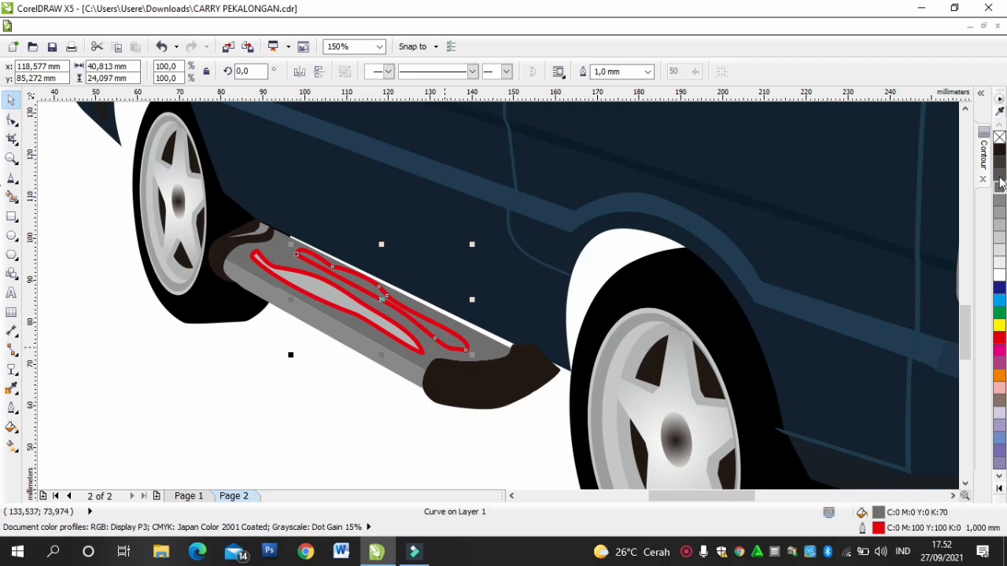
Step: Set the outlines of both running-board reflections to hairline and group the two shapes
{"action": "left_click", "coordinate": [310, 280], "text": "shift"}
{"action": "key", "text": "F12"}
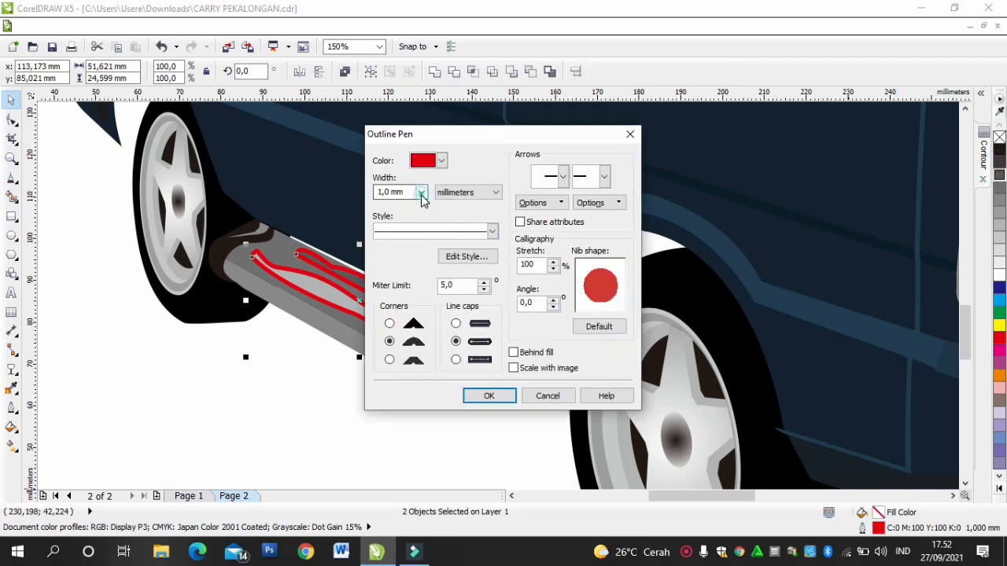
{"action": "left_click", "coordinate": [418, 196]}
{"action": "left_click", "coordinate": [397, 223]}
{"action": "left_click", "coordinate": [488, 395]}
{"action": "key", "text": "ctrl+g"}
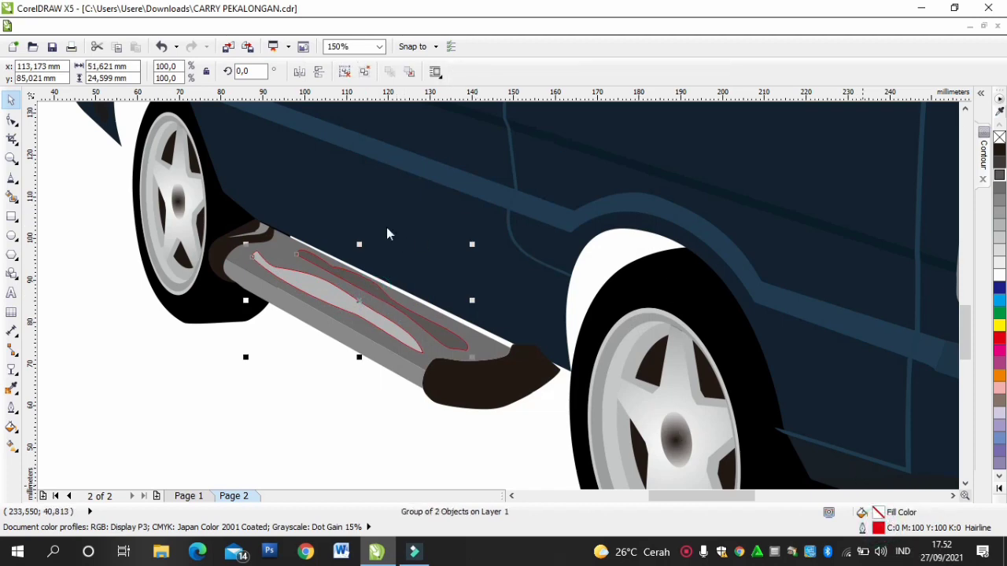
Step: Remove the outline from the grouped running-board reflections
{"action": "key", "text": "F12"}
{"action": "left_click", "coordinate": [420, 192]}
{"action": "left_click", "coordinate": [393, 207]}
{"action": "left_click", "coordinate": [492, 399]}
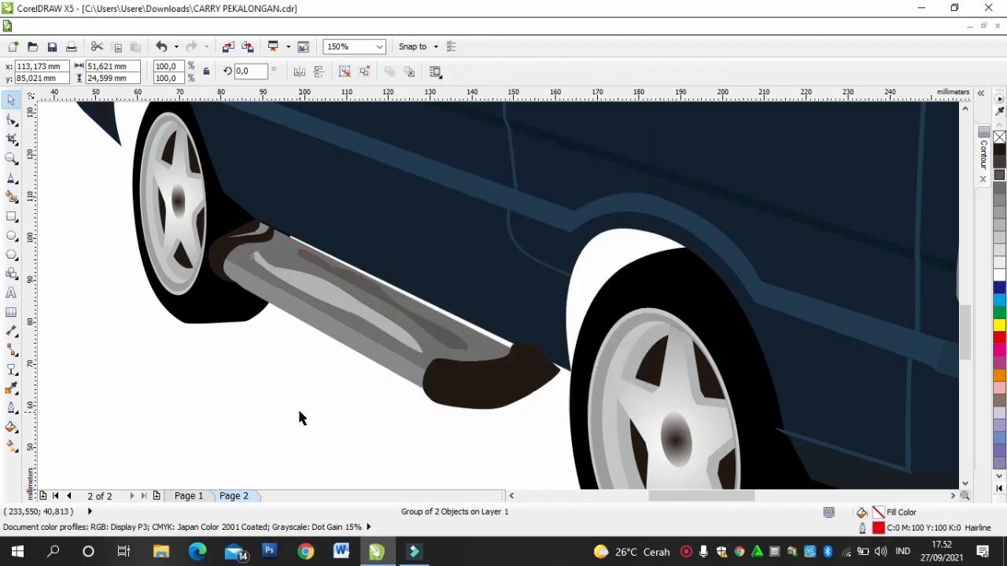
{"action": "left_click", "coordinate": [297, 406]}
{"action": "scroll", "coordinate": [297, 406], "scroll_direction": "down", "scroll_amount": 2}
{"action": "left_click", "coordinate": [737, 256]}
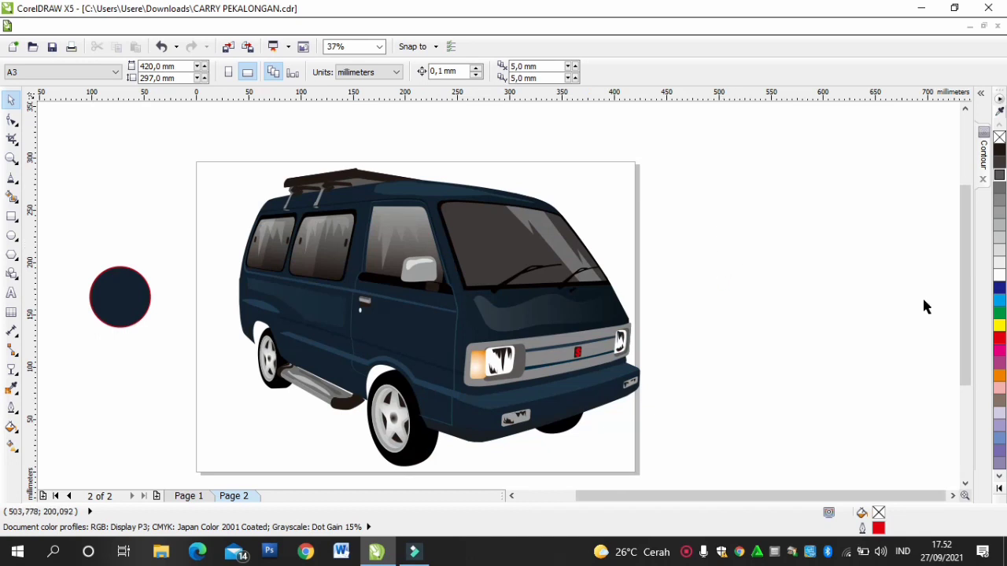
Step: Draw a closed ground-shadow outline around the van's underside, from behind the rear wheel to beyond the front bumper
{"action": "left_click_drag", "start_coordinate": [963, 270], "coordinate": [961, 294]}
{"action": "left_click", "coordinate": [11, 178]}
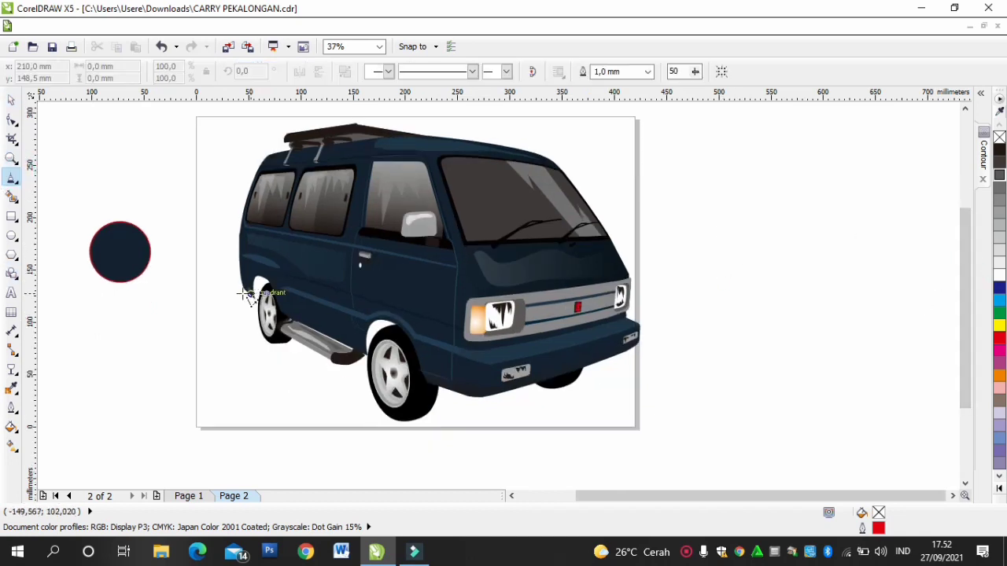
{"action": "left_click", "coordinate": [247, 294]}
{"action": "left_click", "coordinate": [212, 299]}
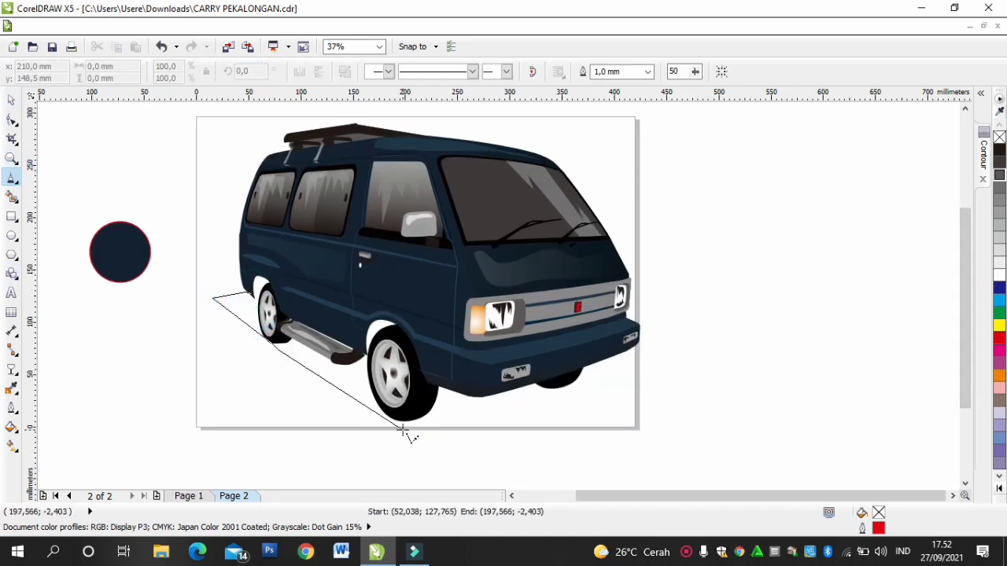
{"action": "left_click_drag", "start_coordinate": [590, 435], "coordinate": [583, 386]}
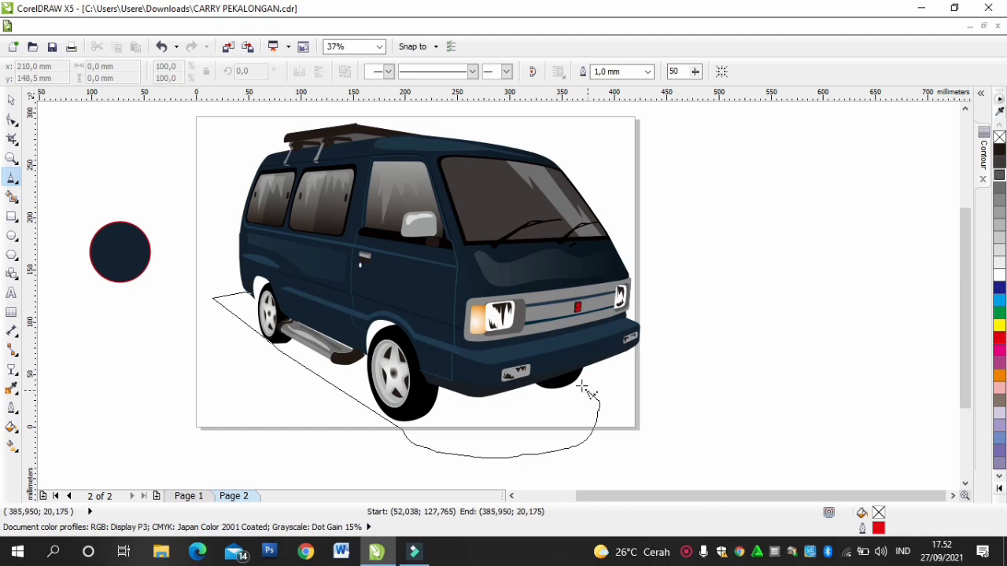
{"action": "left_click", "coordinate": [400, 275]}
Step: Delete the shadow outline's corner node below the front wheel and shift the node under the front bumper slightly outward
{"action": "left_click", "coordinate": [11, 118]}
{"action": "left_click", "coordinate": [430, 454]}
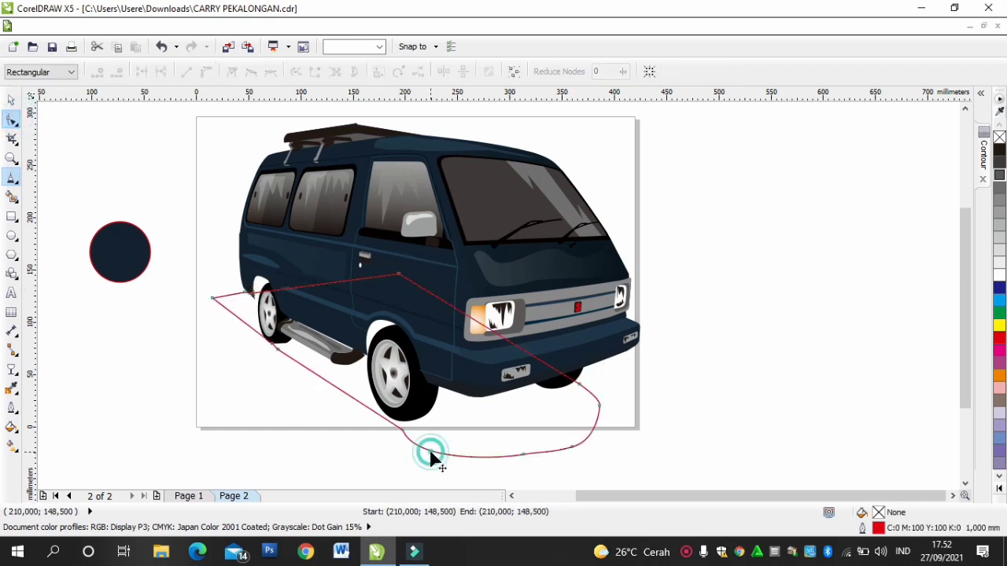
{"action": "double_click", "coordinate": [404, 430]}
{"action": "left_click_drag", "start_coordinate": [580, 384], "coordinate": [588, 380]}
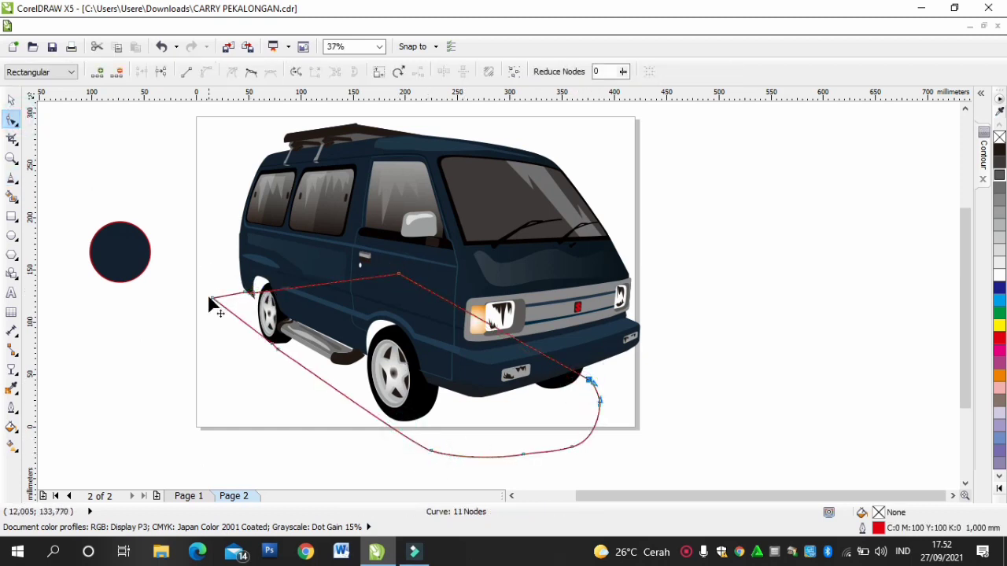
Step: Pull the shadow outline's rear tip inward and delete the two extra nodes on its near edge by the rear wheel
{"action": "mouse_move", "coordinate": [211, 299]}
{"action": "left_mouse_down"}
{"action": "mouse_move", "coordinate": [211, 317]}
{"action": "mouse_move", "coordinate": [225, 312]}
{"action": "left_mouse_up"}
{"action": "double_click", "coordinate": [272, 343]}
{"action": "double_click", "coordinate": [277, 348]}
Step: Raise the shadow outline's upper edge behind the rear wheel onto the van body and extend the rear tip slightly outward
{"action": "left_click_drag", "start_coordinate": [289, 270], "coordinate": [251, 260]}
{"action": "key", "text": "ctrl+z"}
{"action": "double_click", "coordinate": [272, 290]}
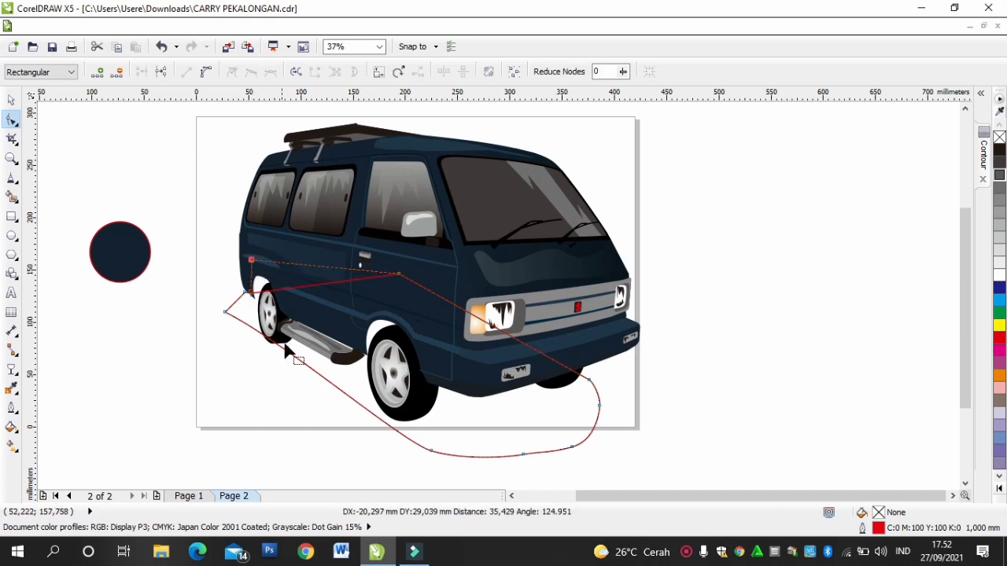
{"action": "left_click", "coordinate": [225, 312]}
{"action": "left_click_drag", "start_coordinate": [225, 312], "coordinate": [213, 314]}
{"action": "left_click", "coordinate": [684, 252]}
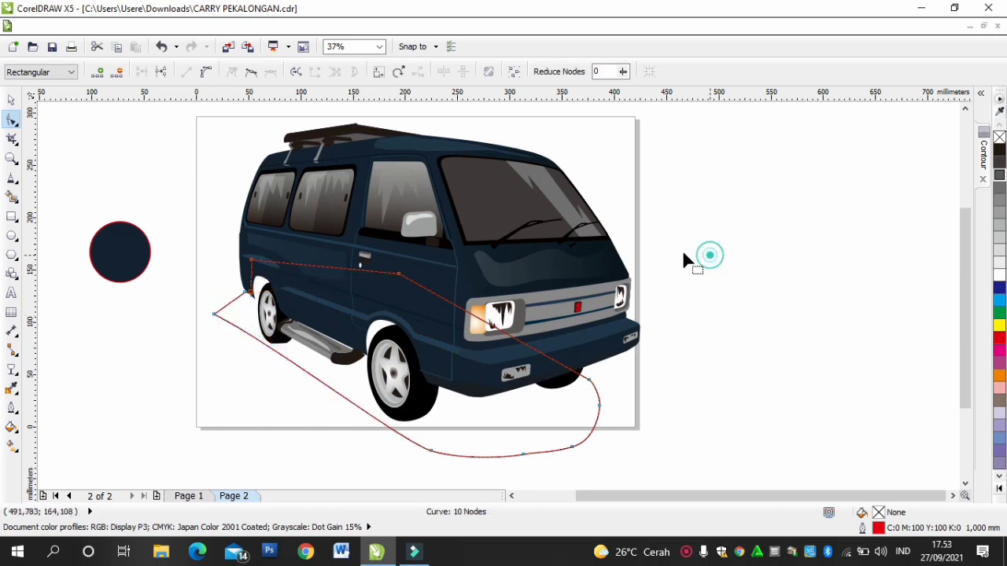
Step: Smooth the shadow's rounded edge in front of the van by deleting its two extra nodes
{"action": "double_click", "coordinate": [523, 454]}
{"action": "double_click", "coordinate": [569, 447]}
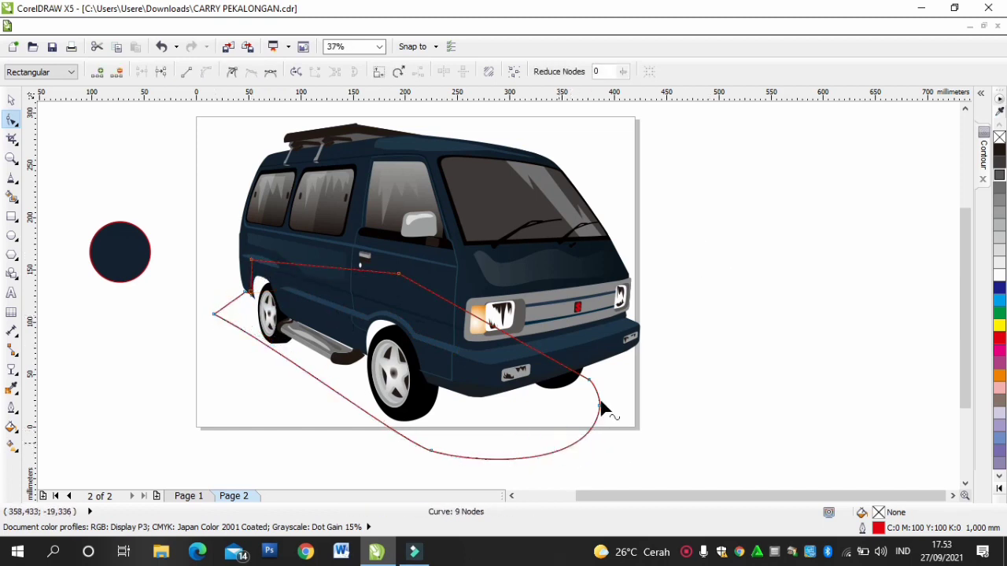
Step: Fill the ground shadow with 90% black and send it behind the van
{"action": "left_click", "coordinate": [11, 101]}
{"action": "double_click", "coordinate": [878, 516]}
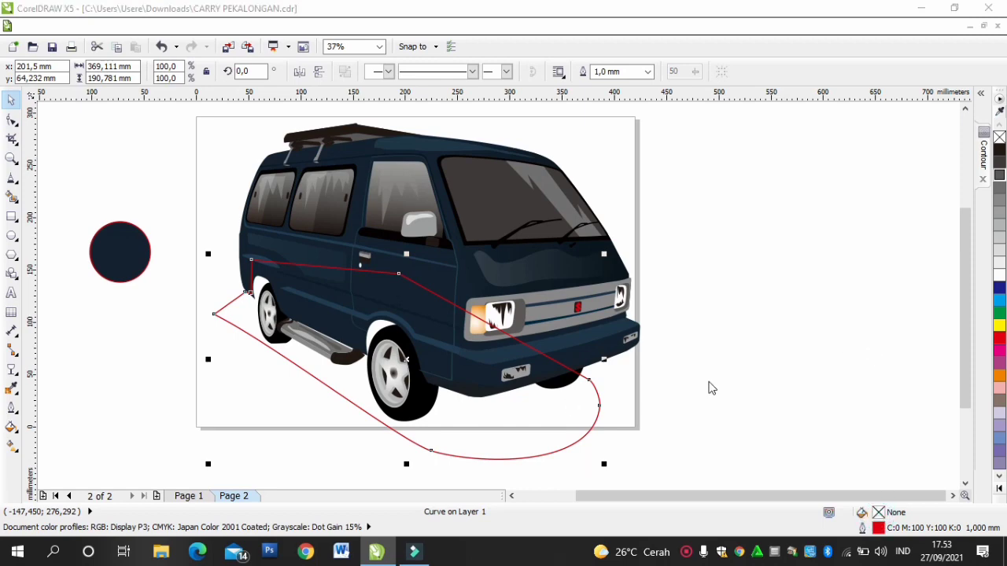
{"action": "left_click", "coordinate": [999, 169]}
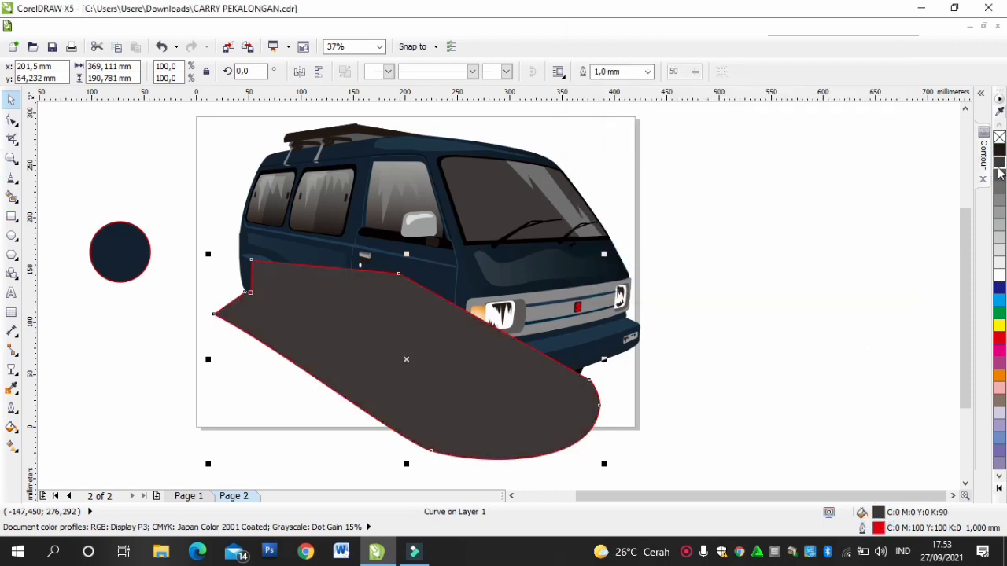
{"action": "key", "text": "shift+Page_Down"}
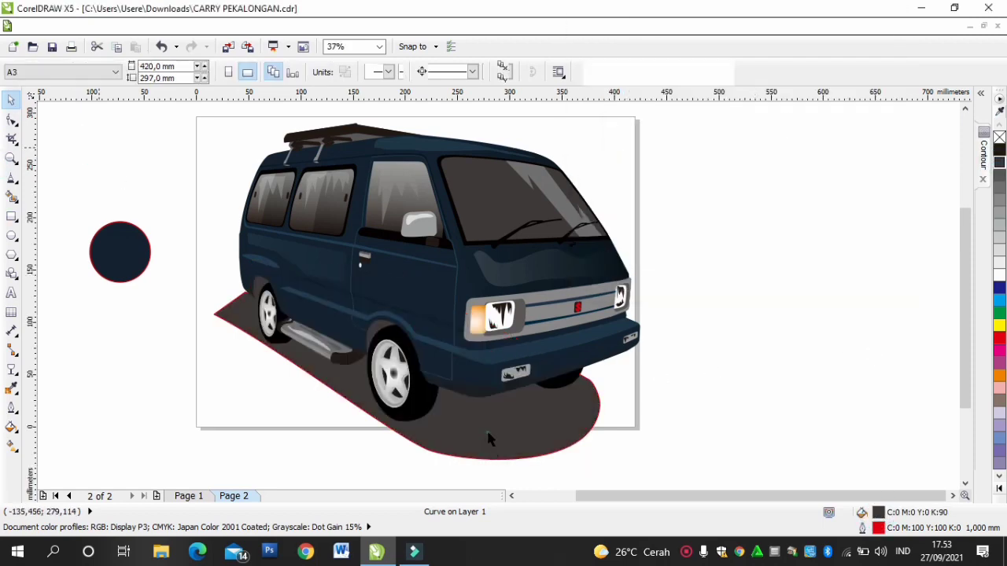
Step: Remove the outline from the ground shadow
{"action": "left_click", "coordinate": [487, 428]}
{"action": "left_click", "coordinate": [647, 72]}
{"action": "left_click", "coordinate": [618, 81]}
{"action": "left_click", "coordinate": [742, 229]}
{"action": "scroll", "coordinate": [735, 238], "scroll_direction": "down", "scroll_amount": 1}
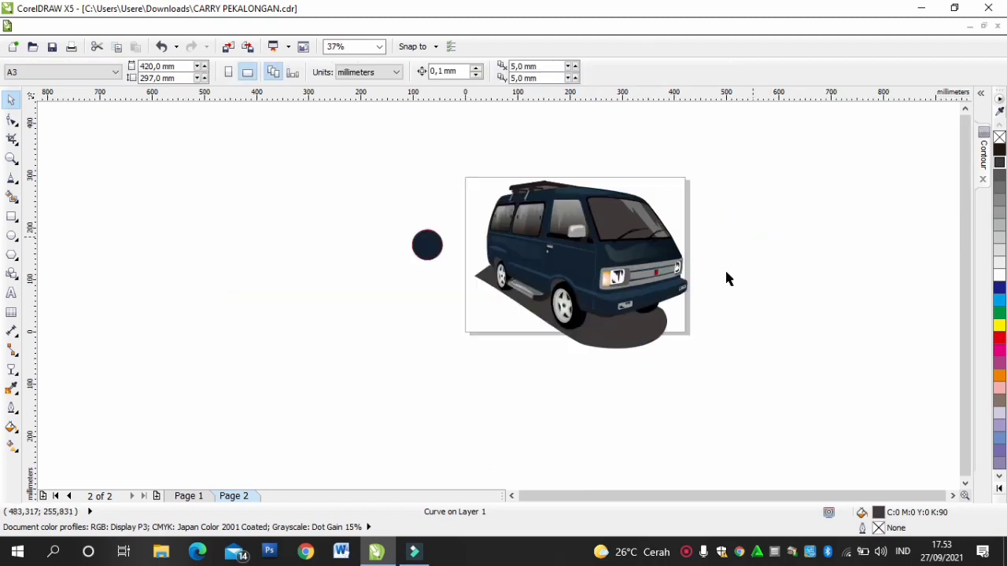
{"action": "left_click", "coordinate": [224, 275]}
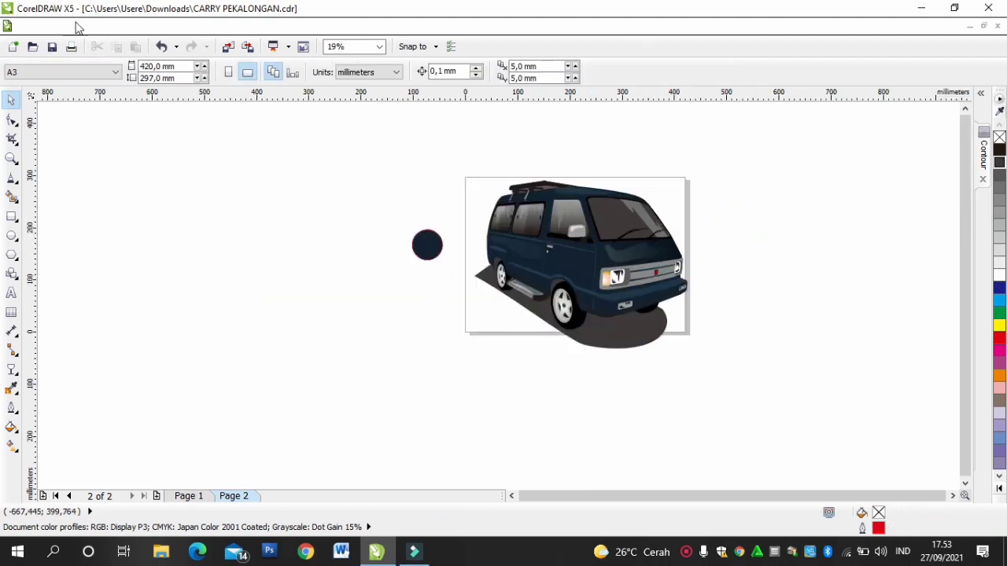
Step: Save the drawing
{"action": "left_click", "coordinate": [31, 27]}
{"action": "left_click", "coordinate": [61, 109]}
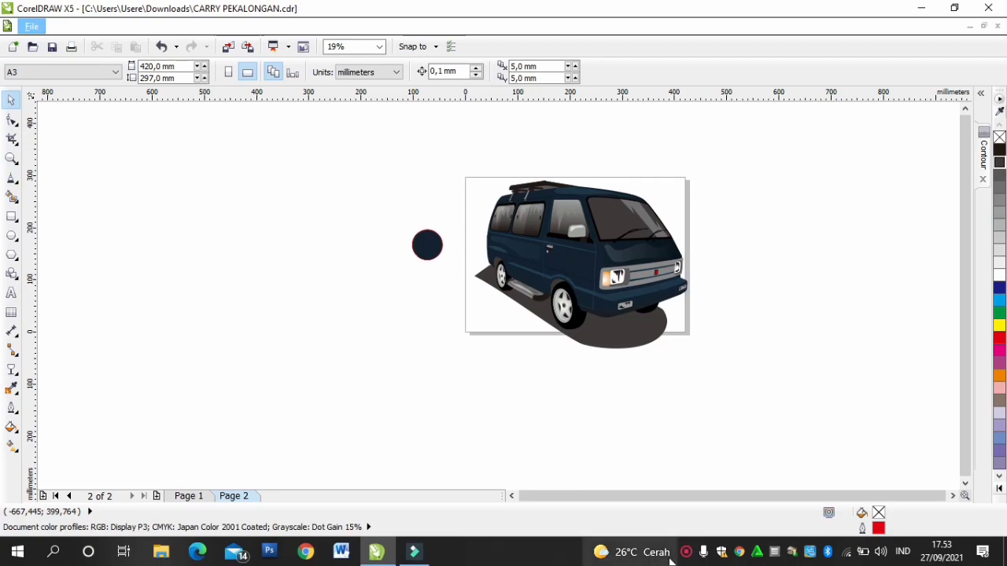
{"action": "left_click", "coordinate": [686, 551]}
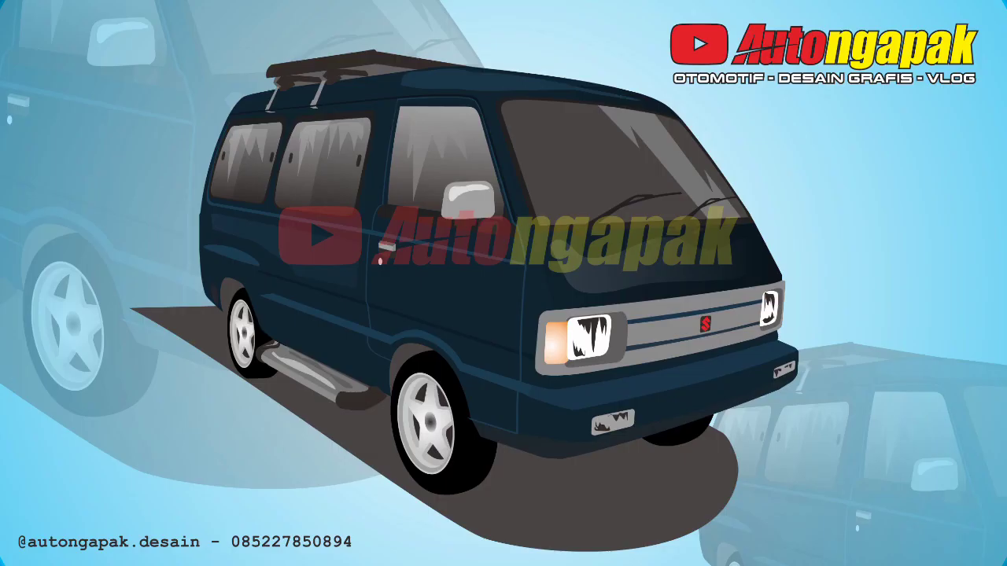